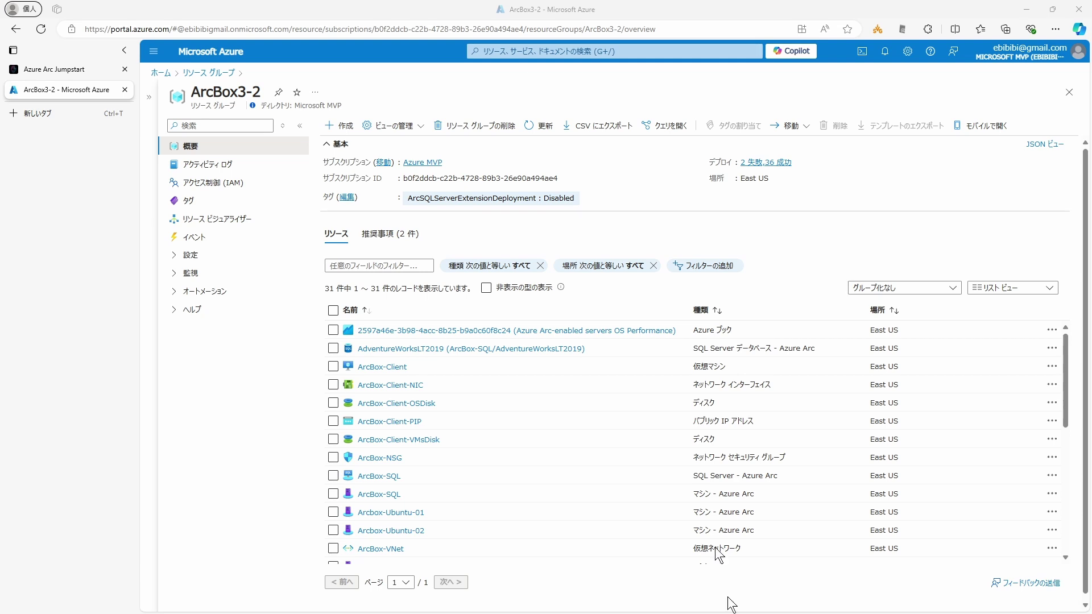
Step: Open the ArcBox3-2 deployment history ('2 失敗 36 成功') and scroll through its deployments list
scroll(592, 434, "down", 6)
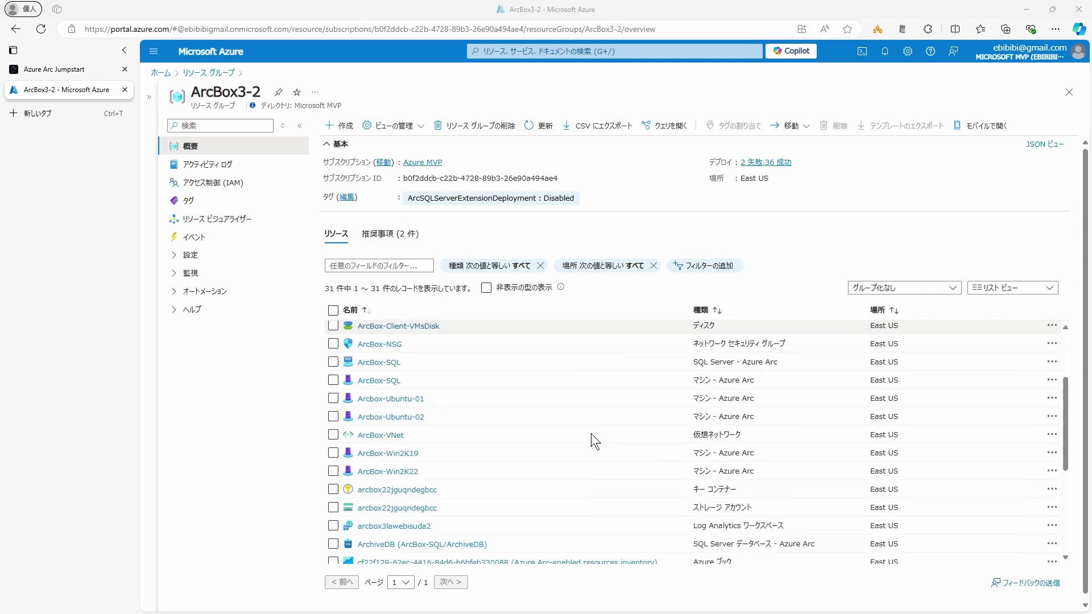
scroll(591, 438, "up", 6)
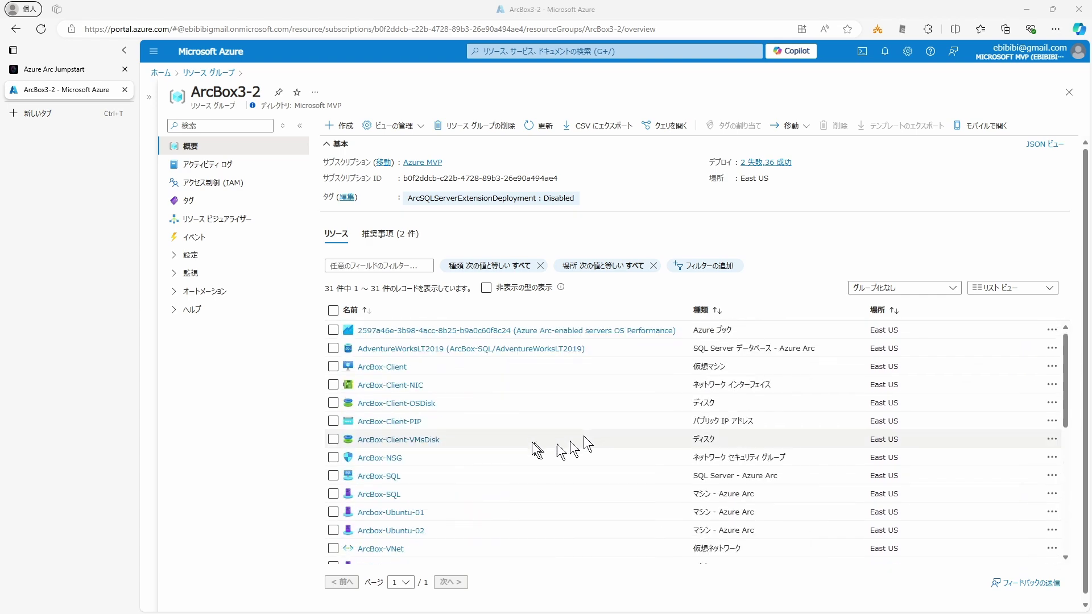
scroll(405, 489, "down", 6)
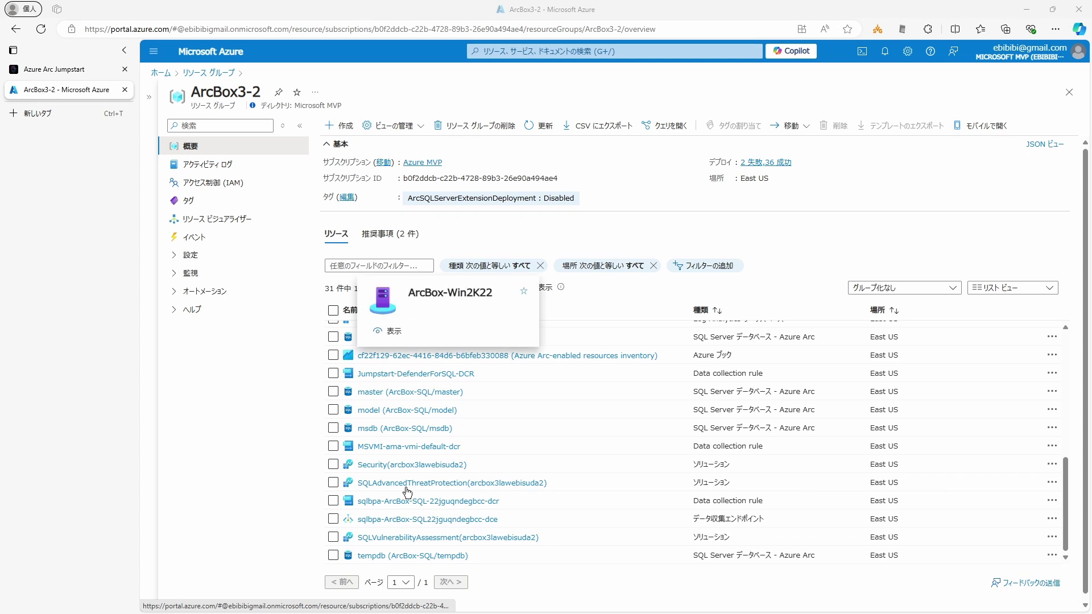
scroll(568, 443, "up", 6)
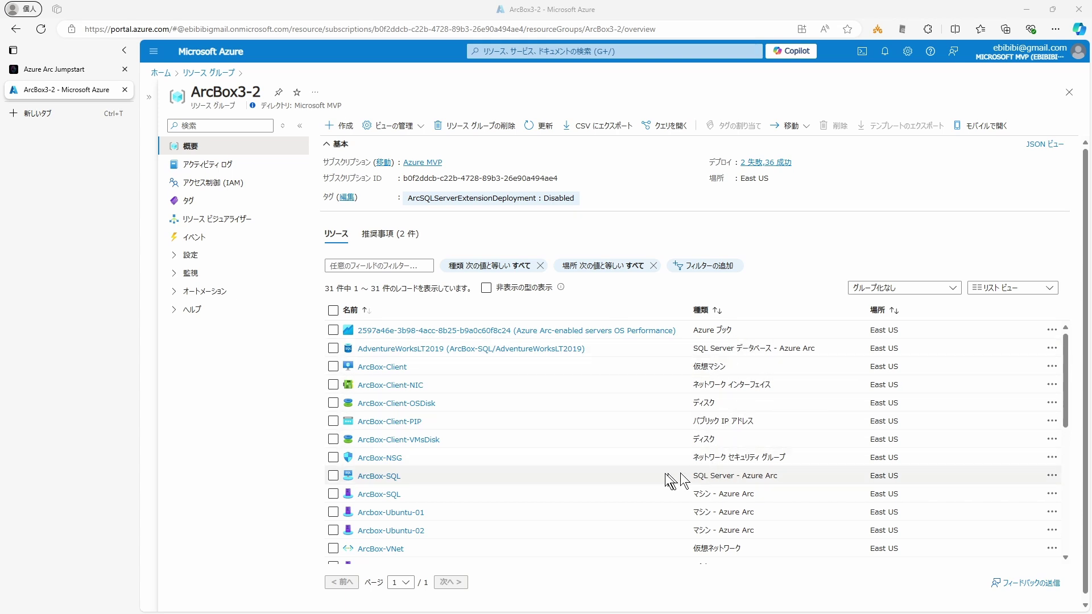
scroll(460, 450, "down", 1)
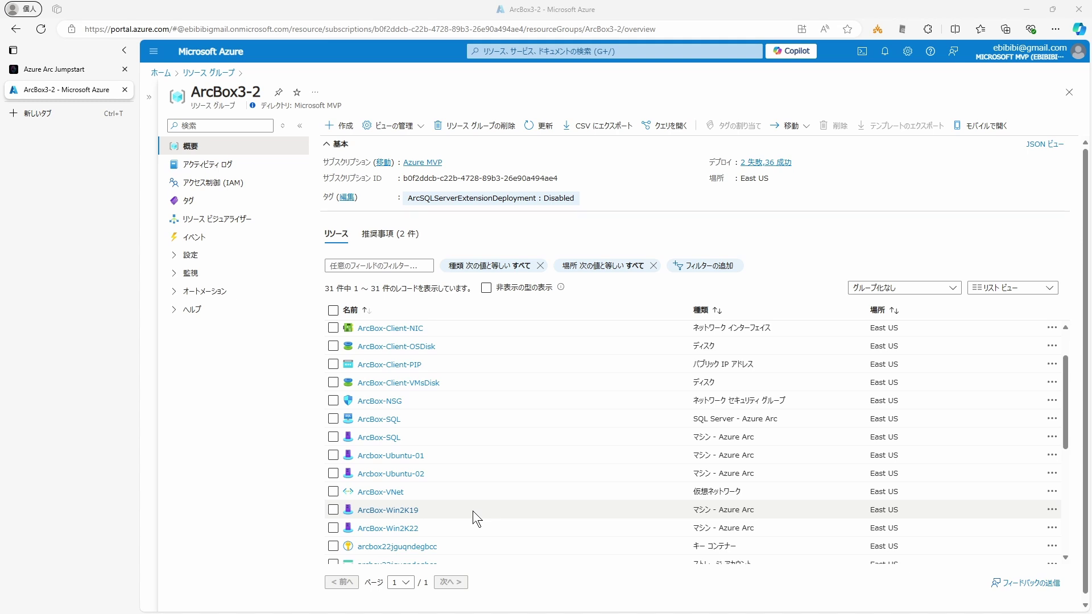
scroll(472, 511, "down", 1)
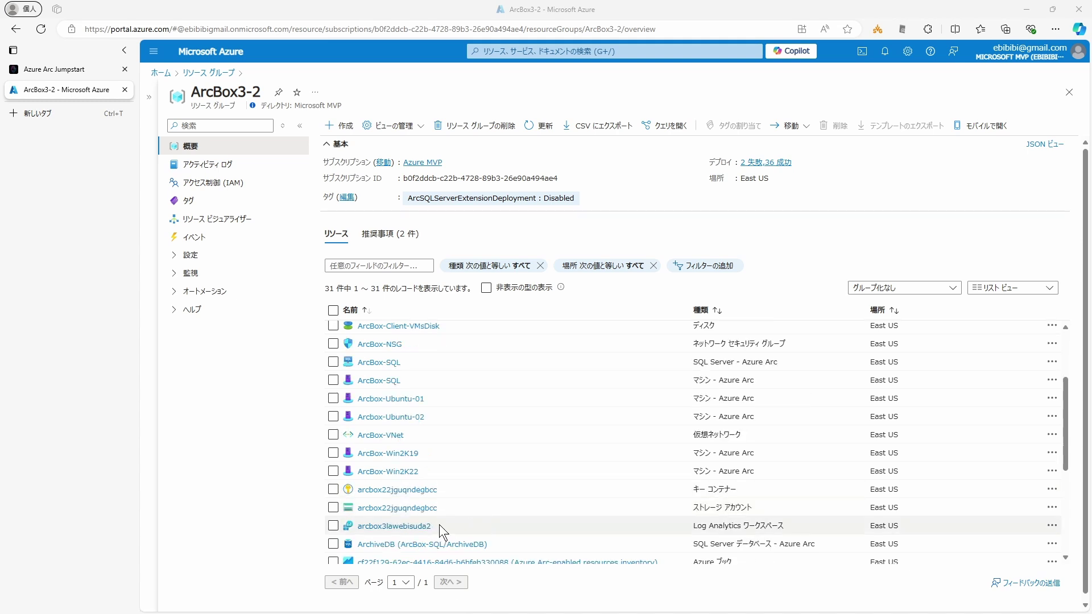
scroll(443, 532, "down", 1)
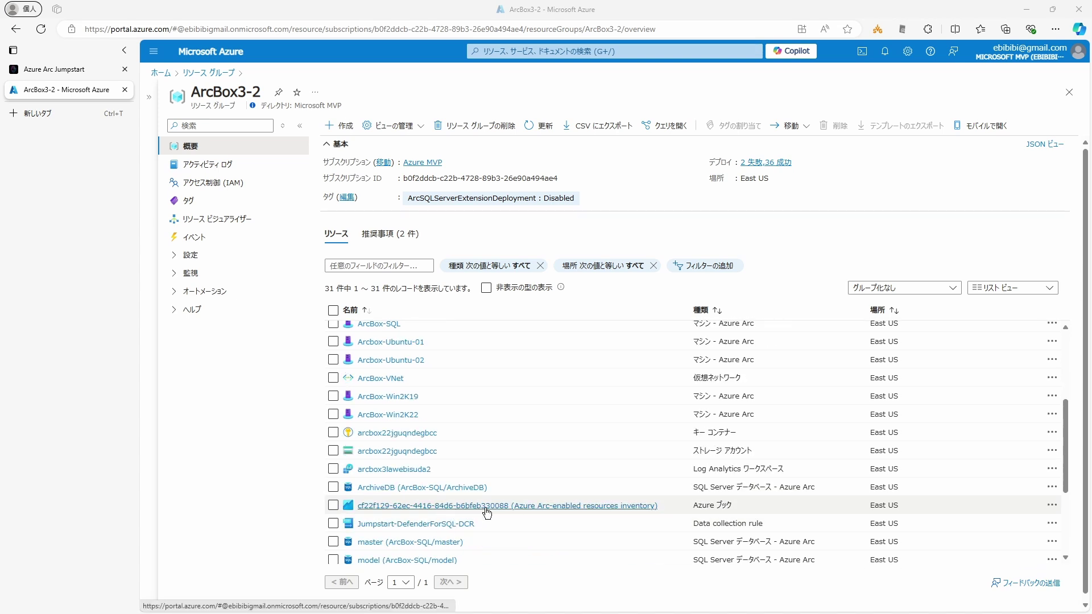
mouse_move(483, 507)
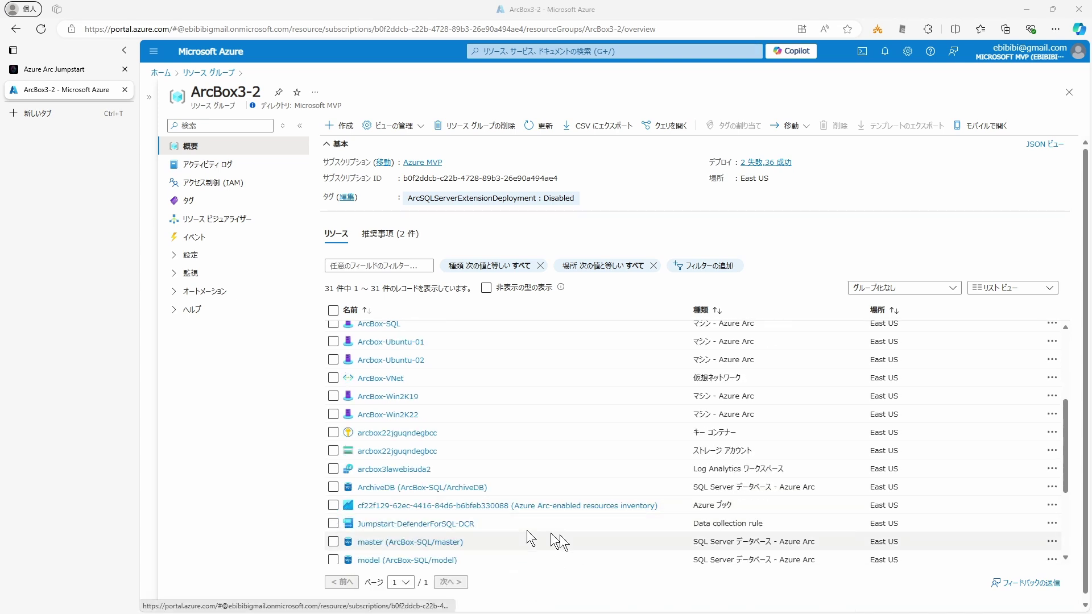
scroll(621, 533, "down", 3)
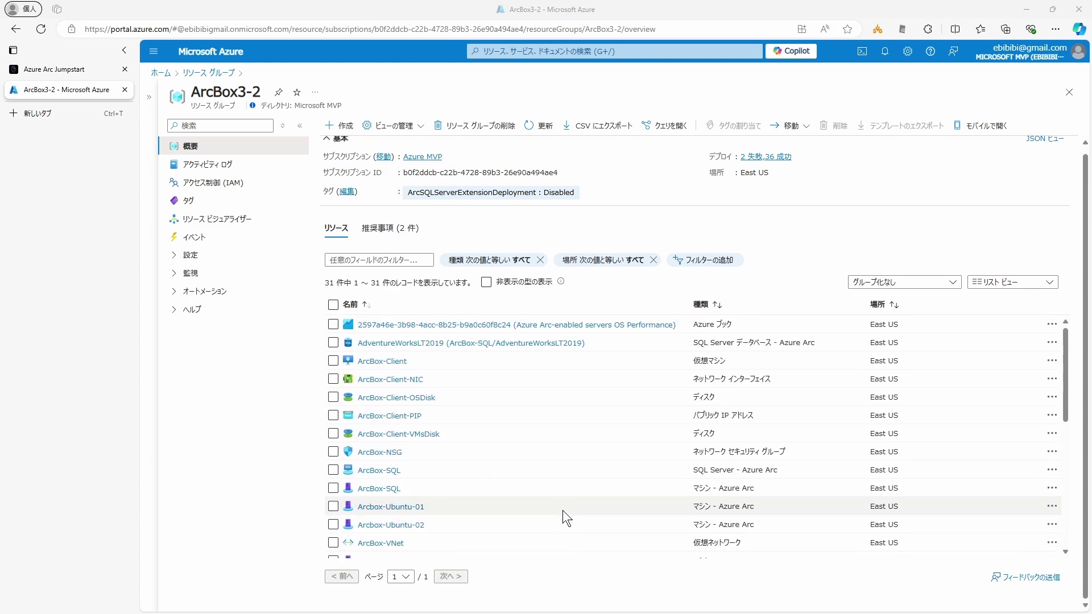
scroll(568, 341, "up", 1)
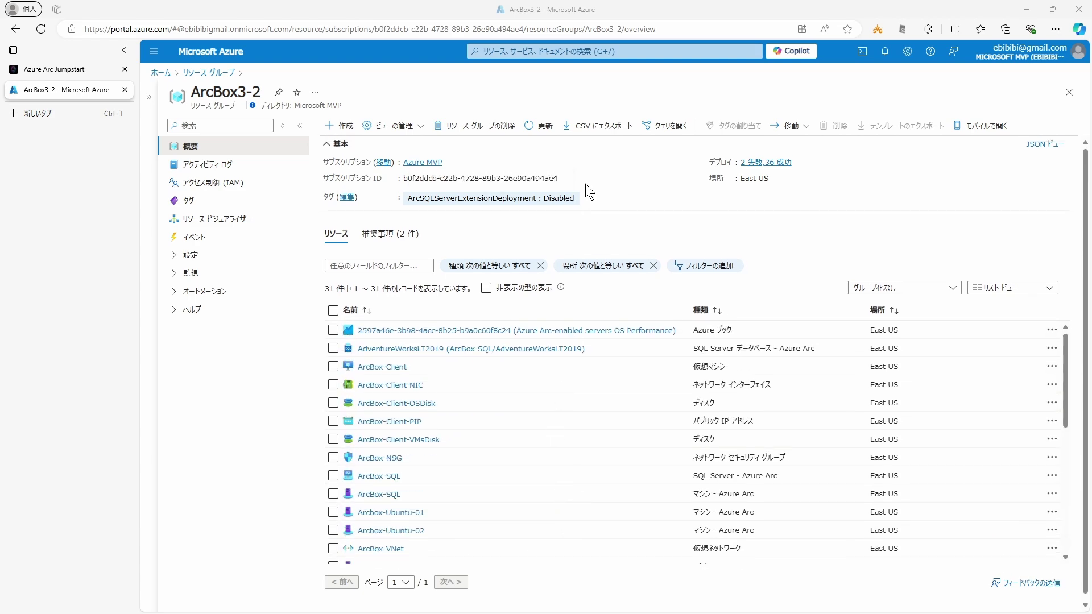
left_click(762, 163)
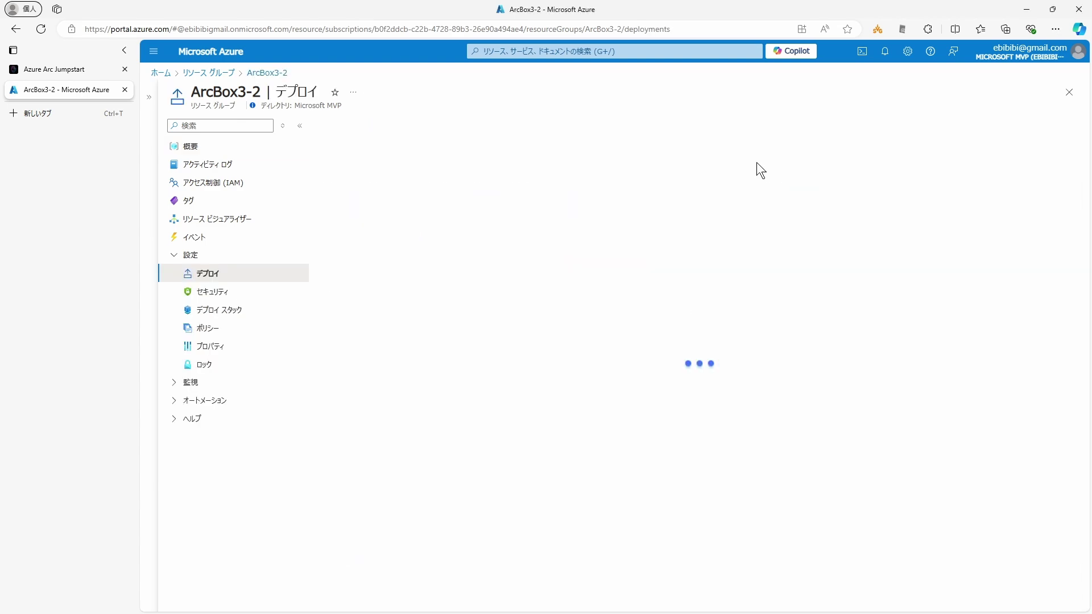
scroll(636, 455, "down", 10)
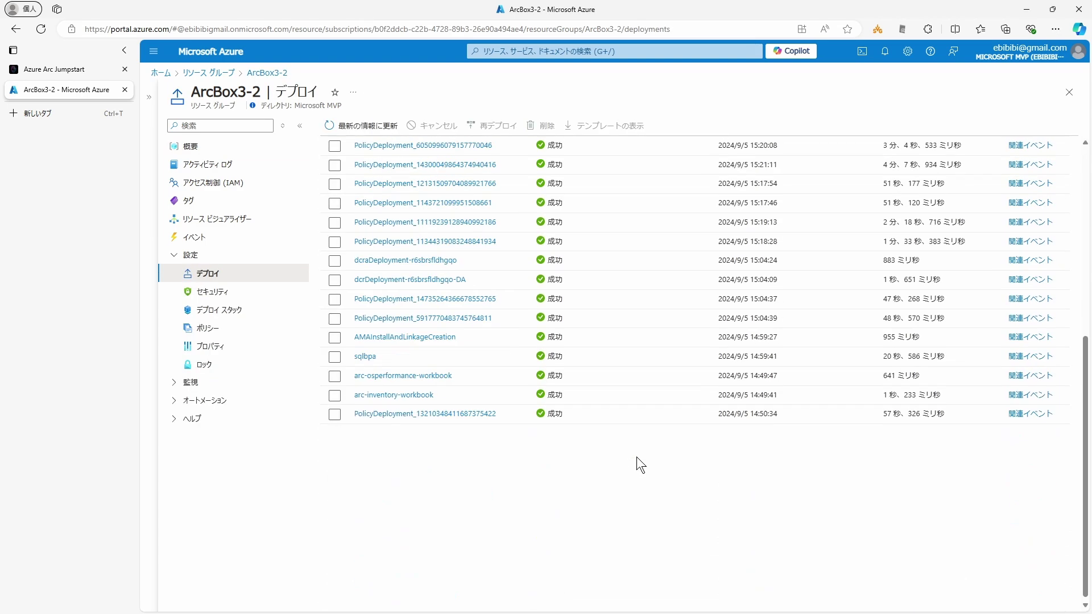
scroll(636, 456, "up", 6)
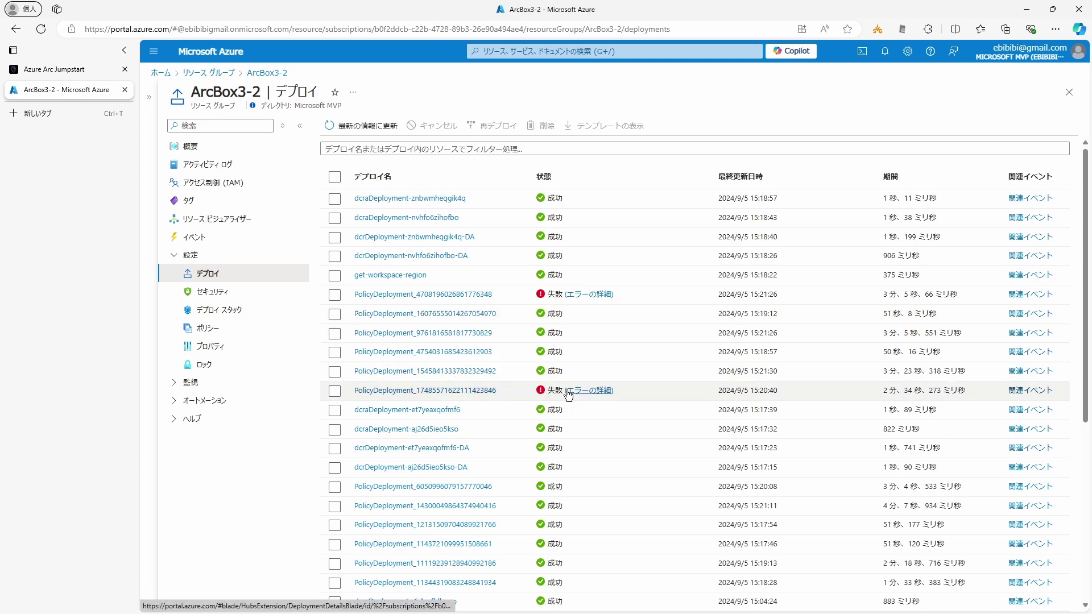
Step: Read both failed policy deployments' errors: Dependency Agent unsupported on Ubuntu 22.04.4 LTS
left_click(586, 390)
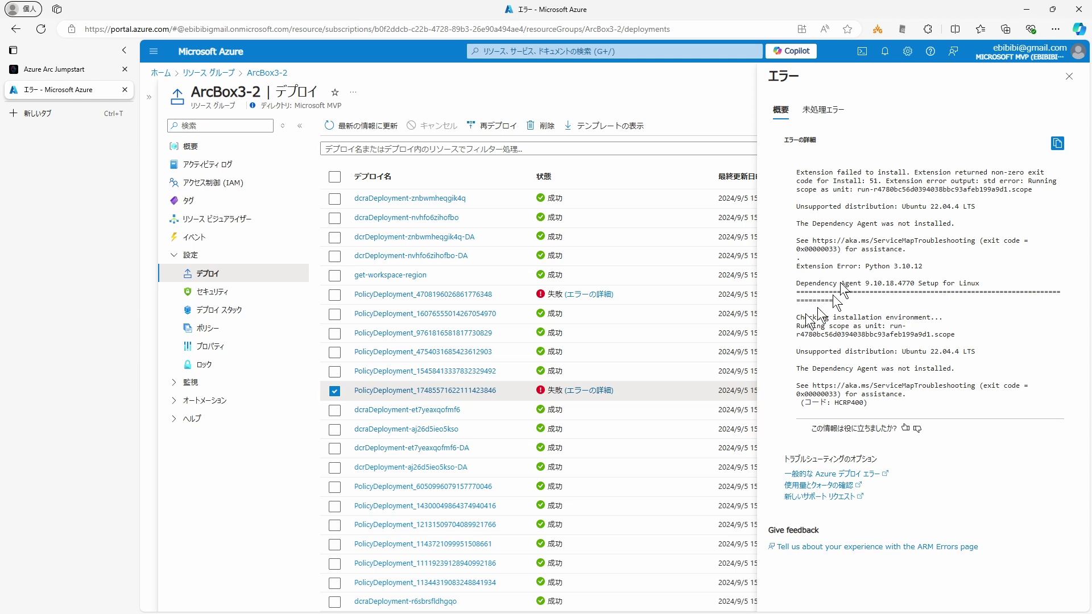
left_click(572, 295)
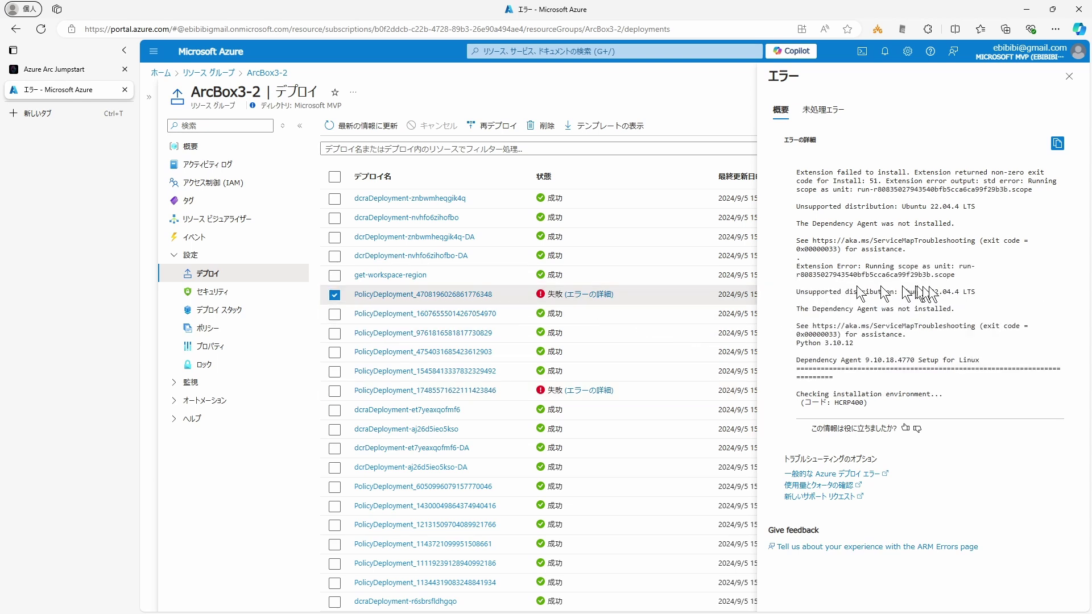
left_click_drag(899, 207, 975, 209)
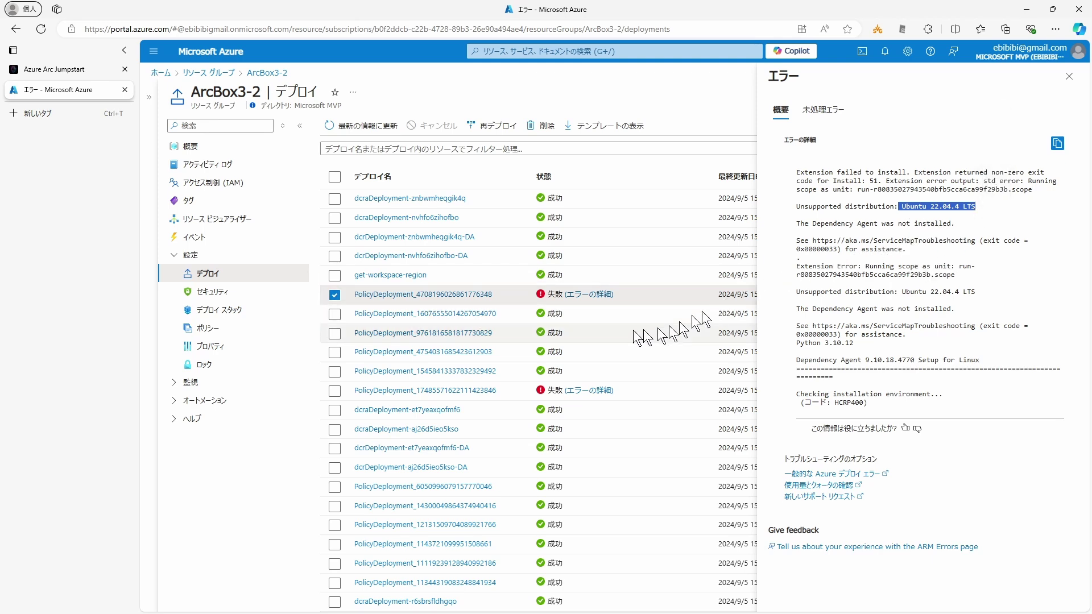
left_click(1068, 76)
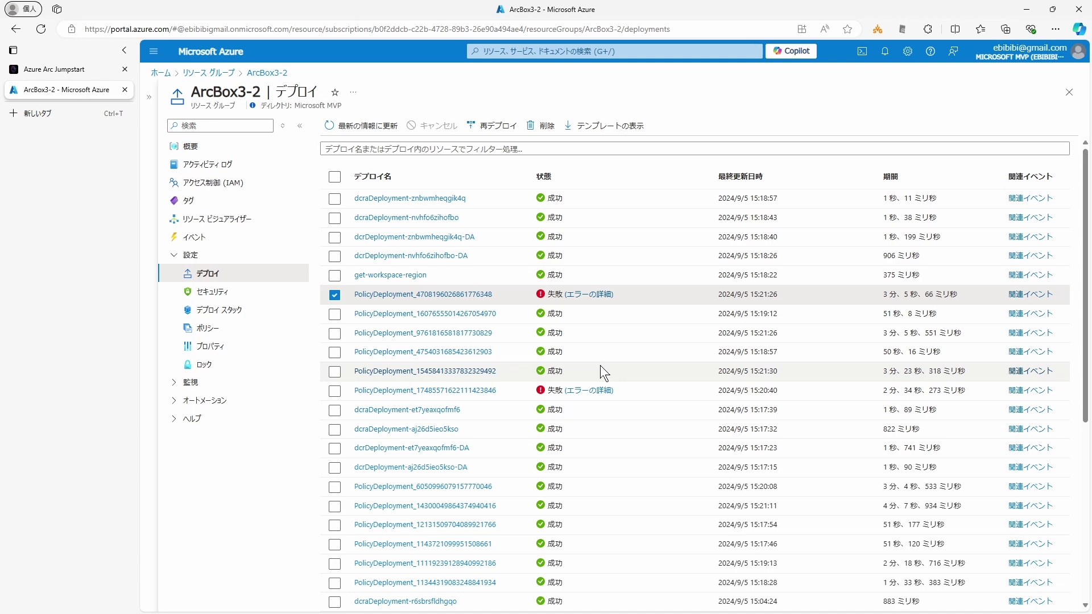
Step: Return to the ArcBox3-2 resource group overview
scroll(601, 372, "down", 5)
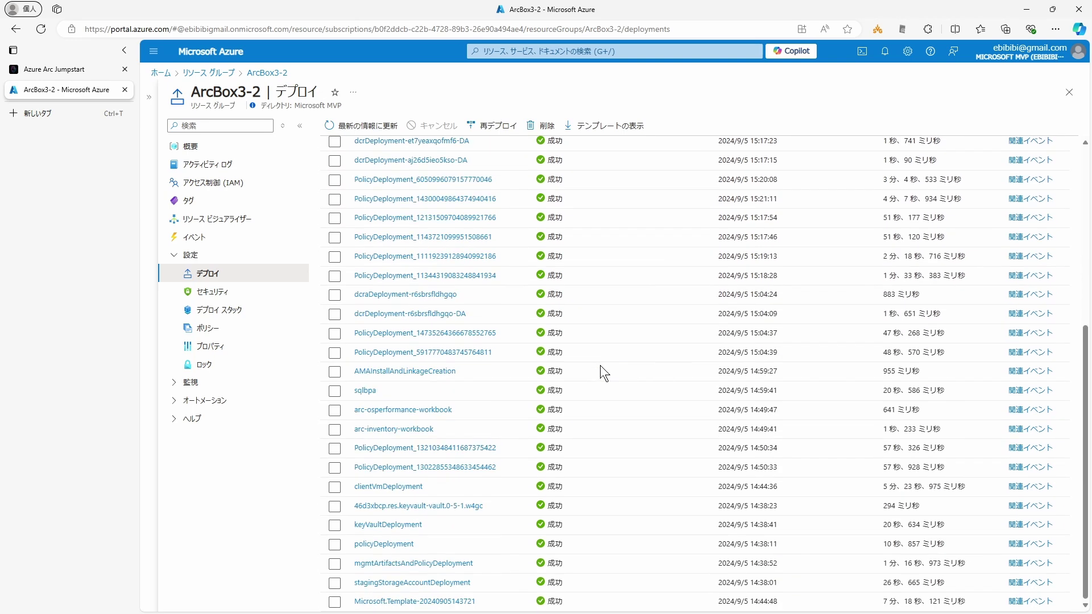
scroll(599, 357, "up", 5)
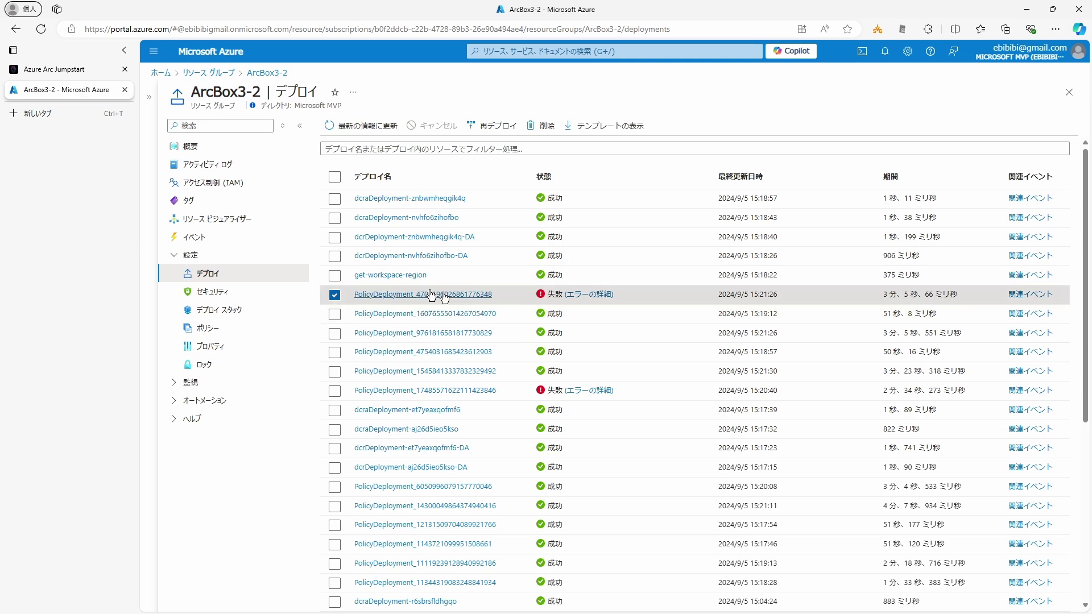
key("alt+Left")
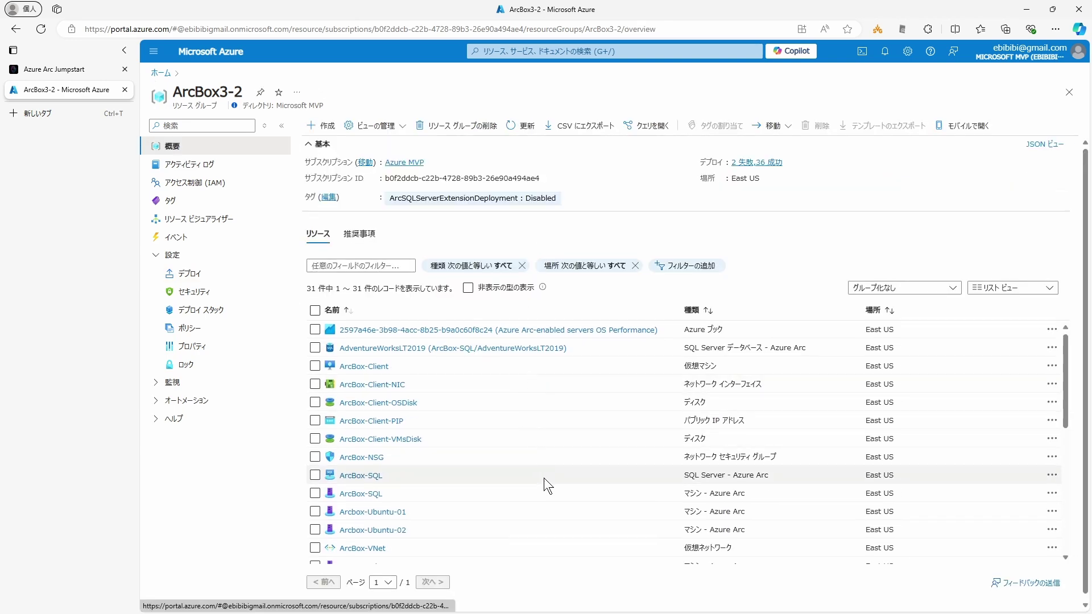
Step: Start a remote desktop session to the ArcBox-Client VM, entering its account password
scroll(543, 477, "down", 6)
scroll(523, 483, "up", 6)
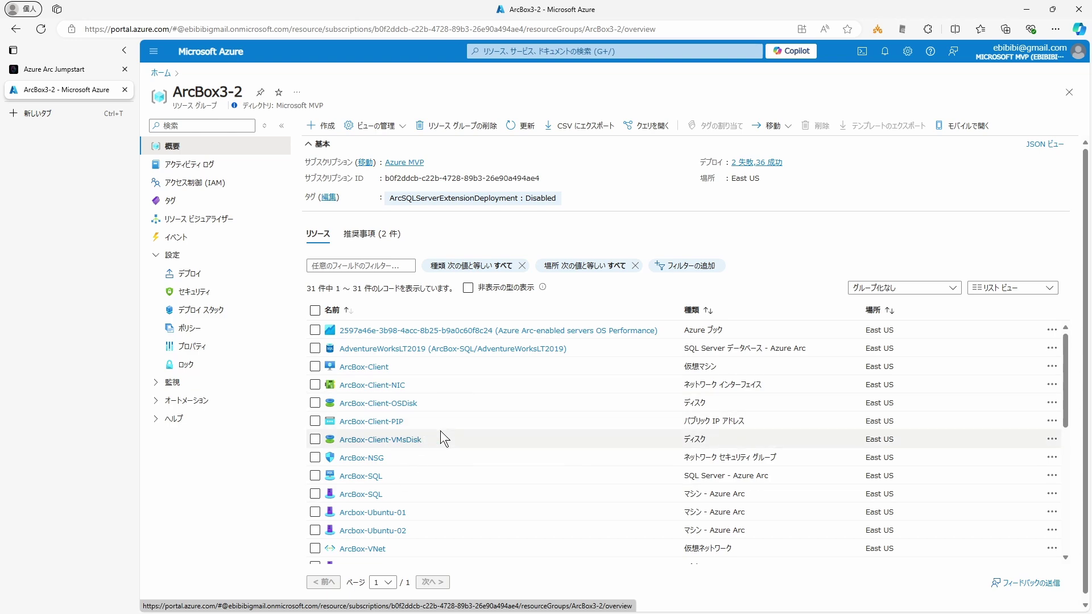
left_click(364, 367)
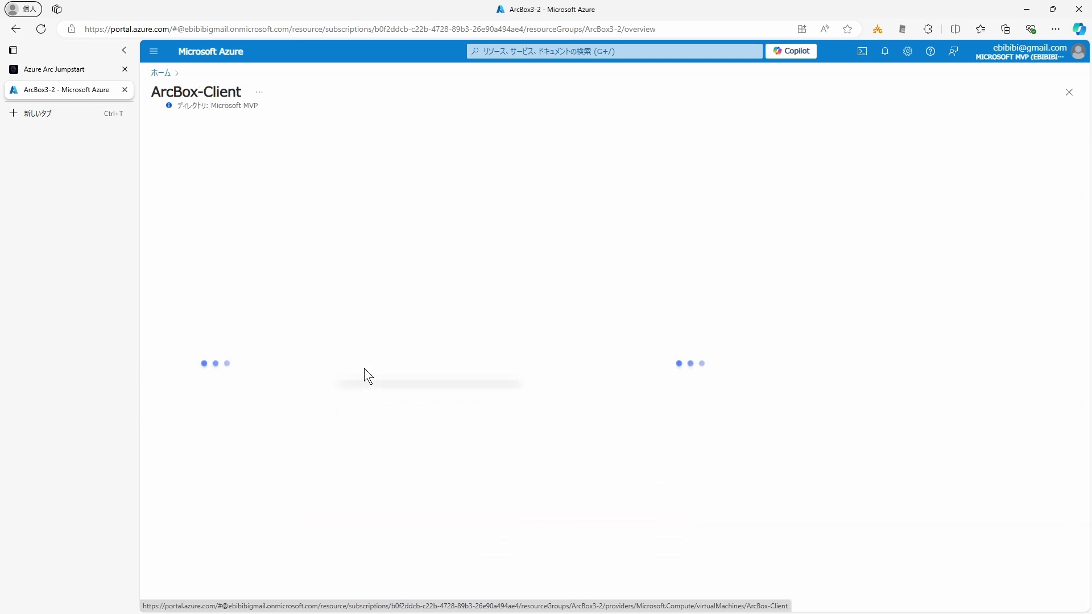
left_click(335, 126)
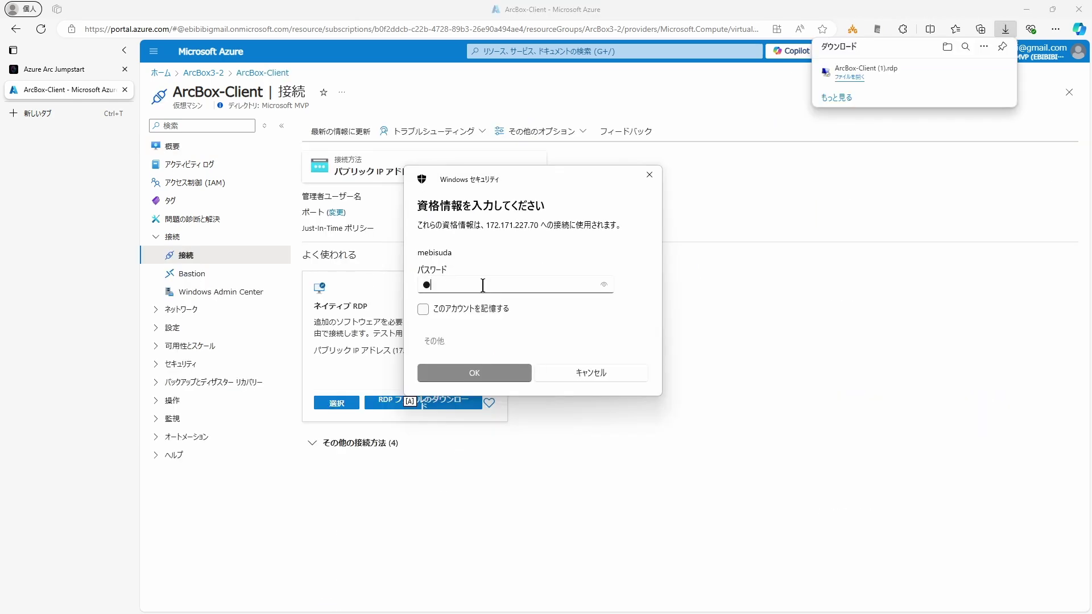
type("*********")
type("*****")
key("Return")
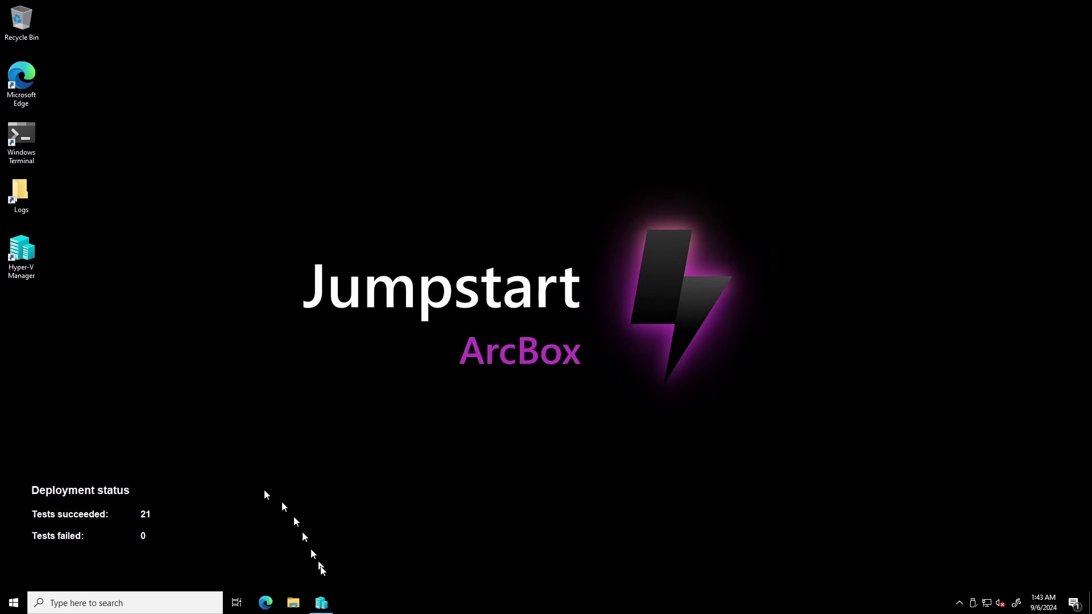
Step: Restore the Hyper-V Manager window from the ArcBox-Client taskbar
left_click(321, 603)
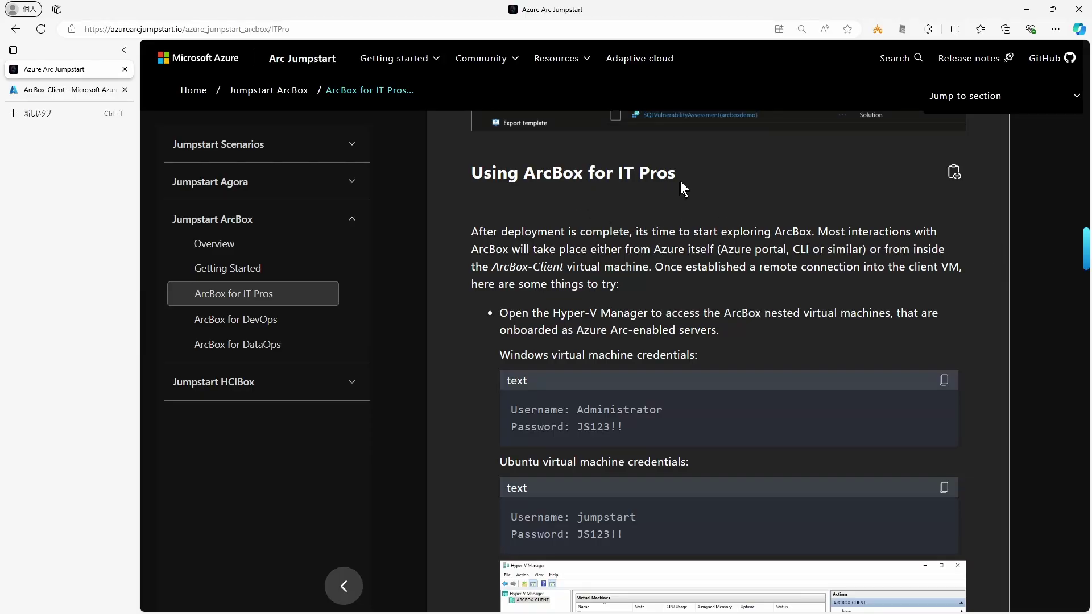
Step: Read the 'Using ArcBox for IT Pros' section, highlighting ArcBox-Client and Hyper-V Manager mentions
left_click_drag(643, 173, 471, 171)
left_click(477, 219)
left_click_drag(654, 249, 683, 248)
left_click_drag(489, 267, 602, 267)
left_click(525, 279)
left_click_drag(562, 314, 642, 316)
left_click(455, 340)
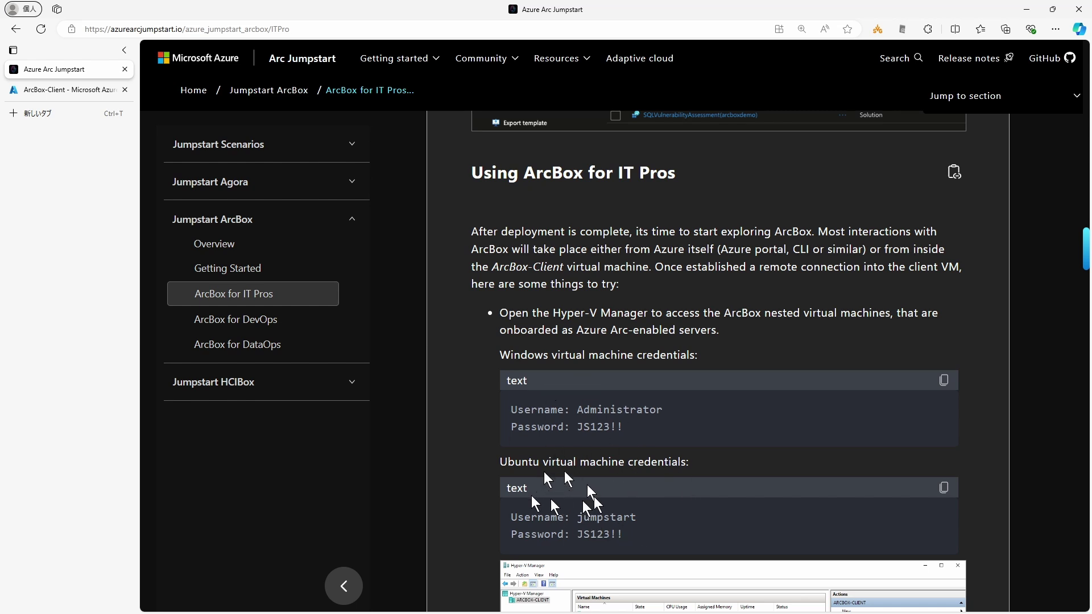
Step: Bring up the context menu for the ArcBox-SQL VM in Hyper-V Manager
scroll(452, 462, "down", 5)
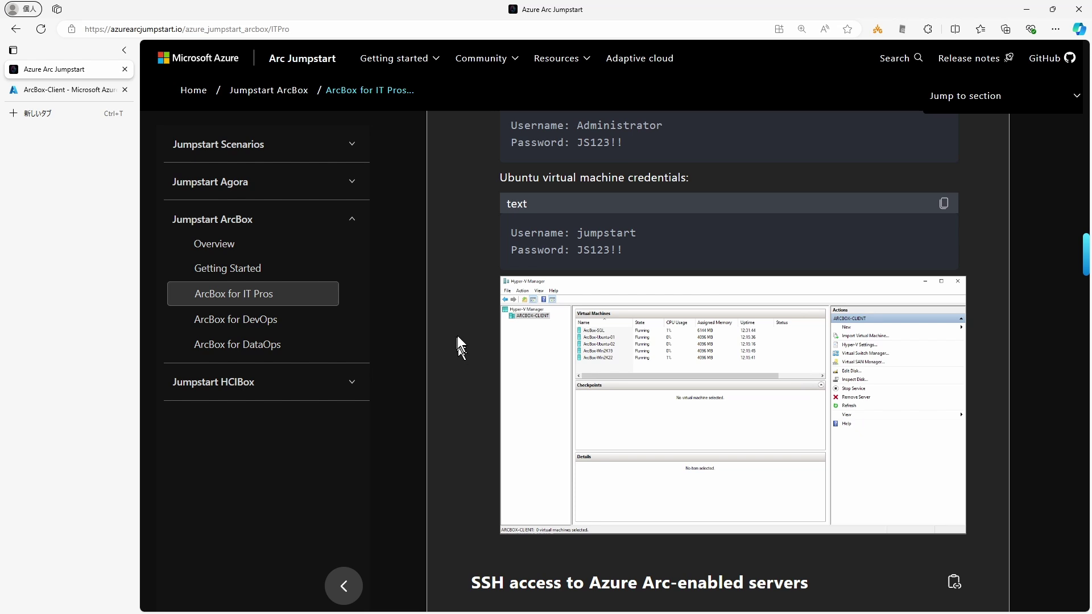
scroll(457, 341, "up", 1)
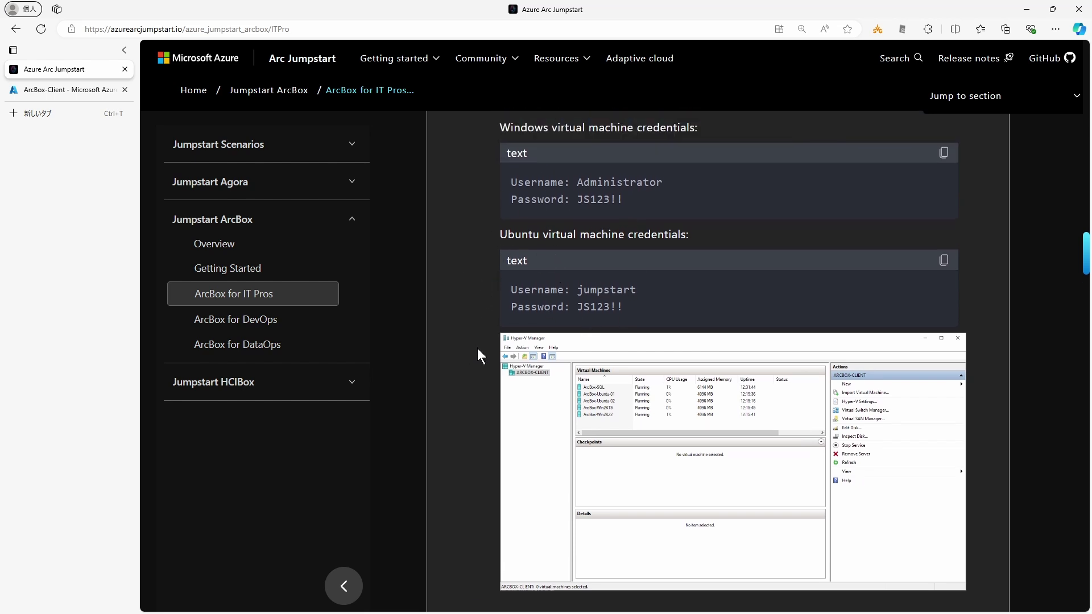
scroll(477, 348, "down", 2)
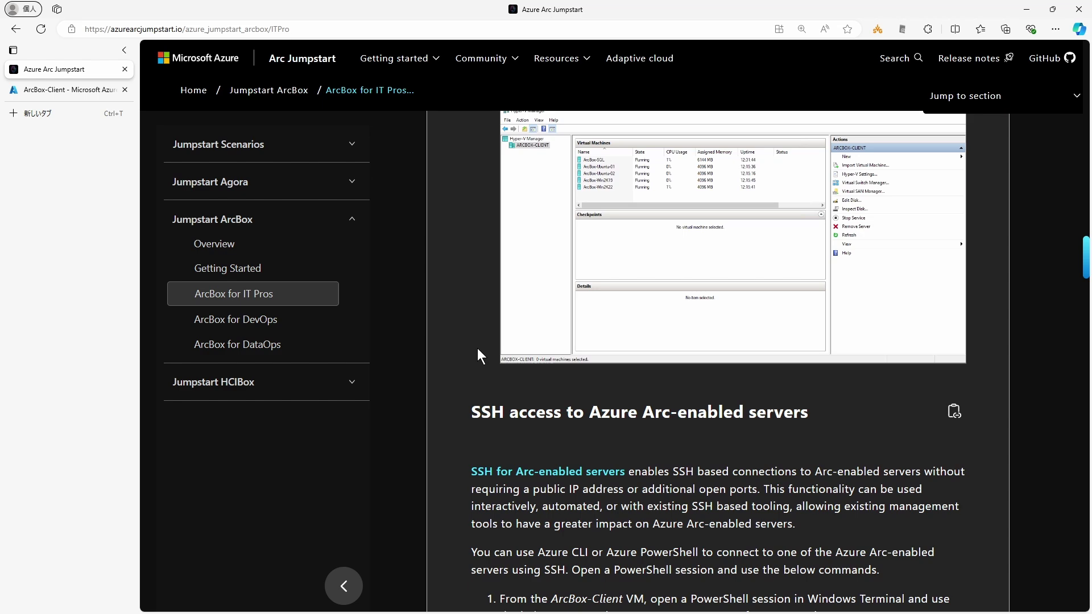
scroll(476, 349, "up", 8)
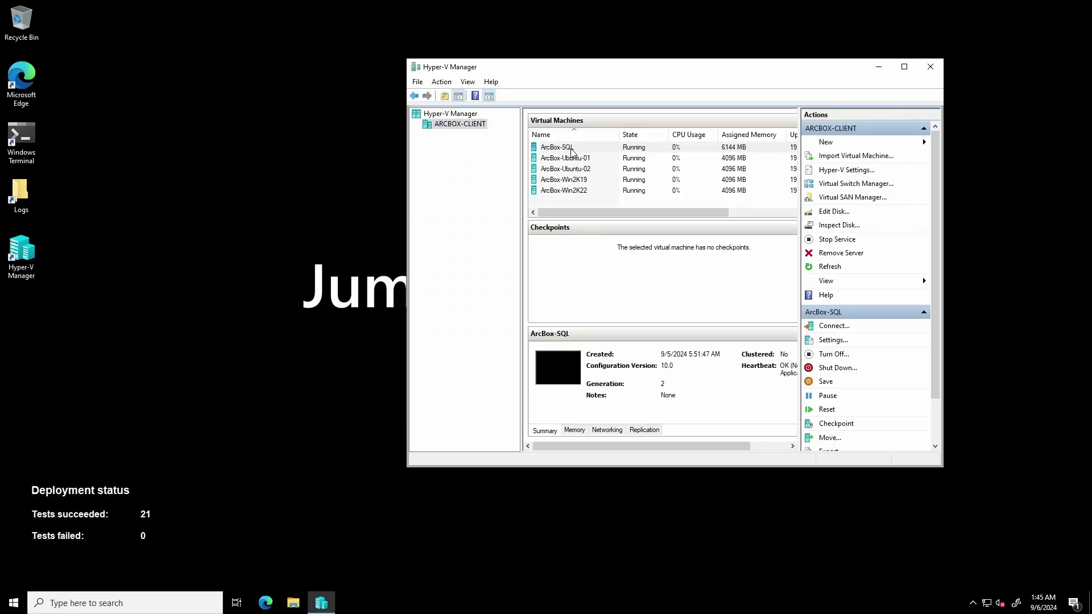
right_click(571, 149)
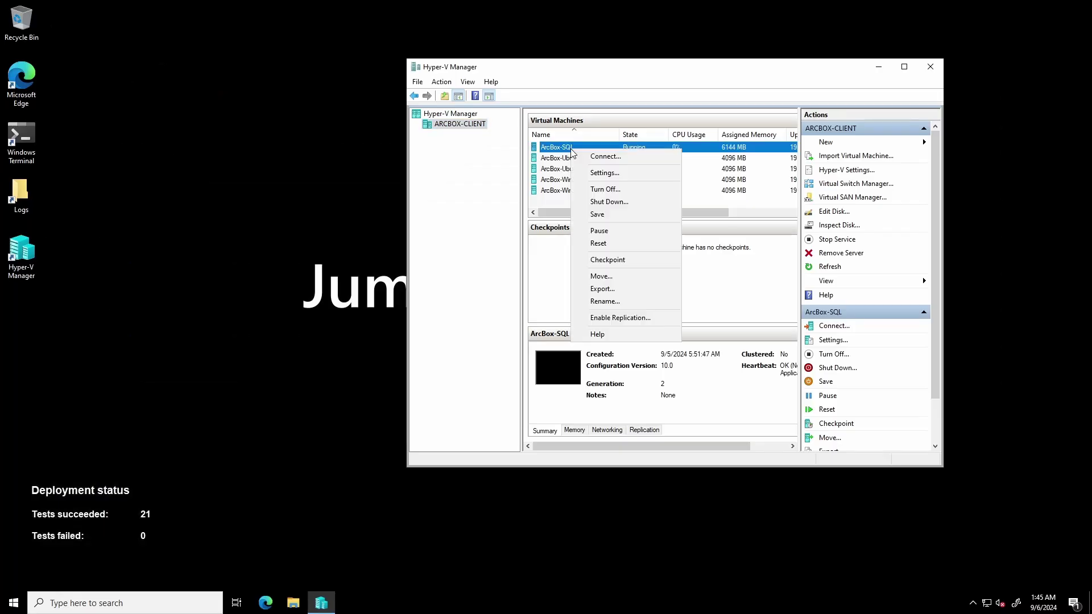
Step: Connect to ArcBox-SQL, sign in with the Windows VM password from the docs, and allow network discovery
left_click(586, 157)
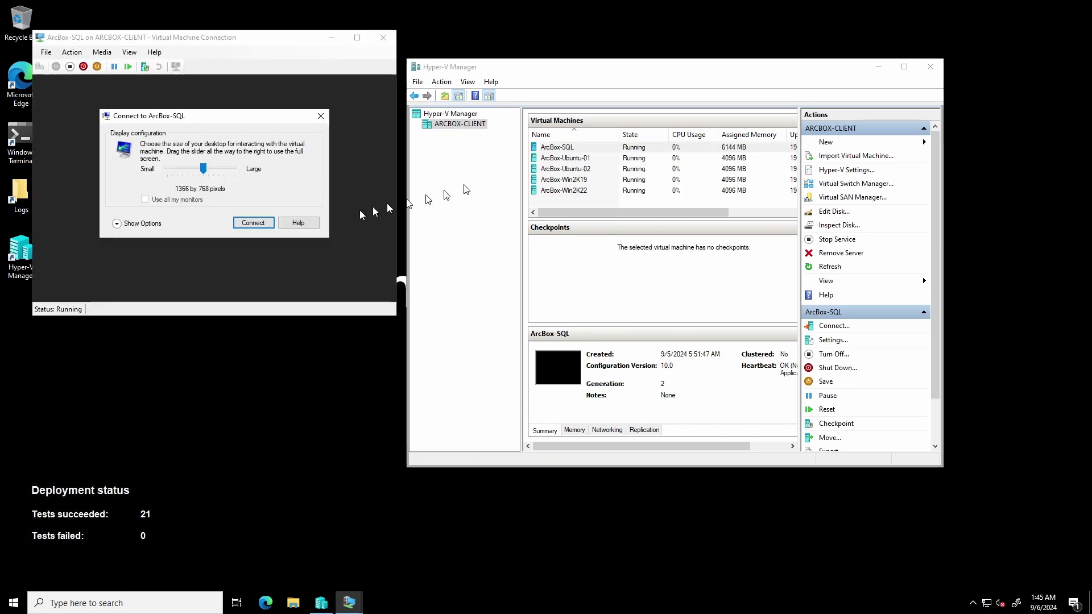
left_click(258, 222)
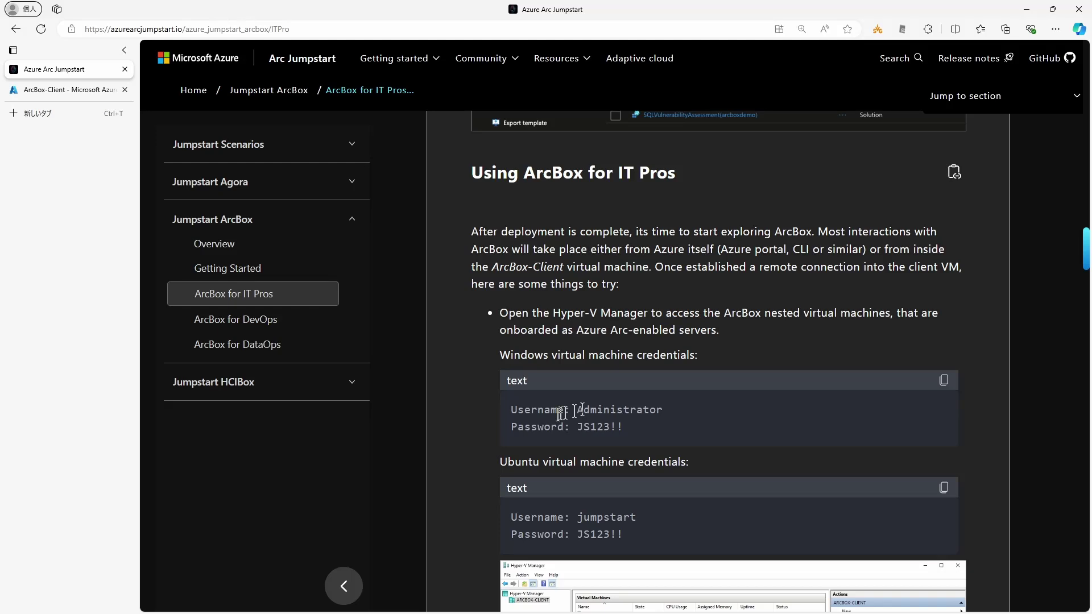
left_click_drag(578, 409, 626, 426)
left_click(668, 431)
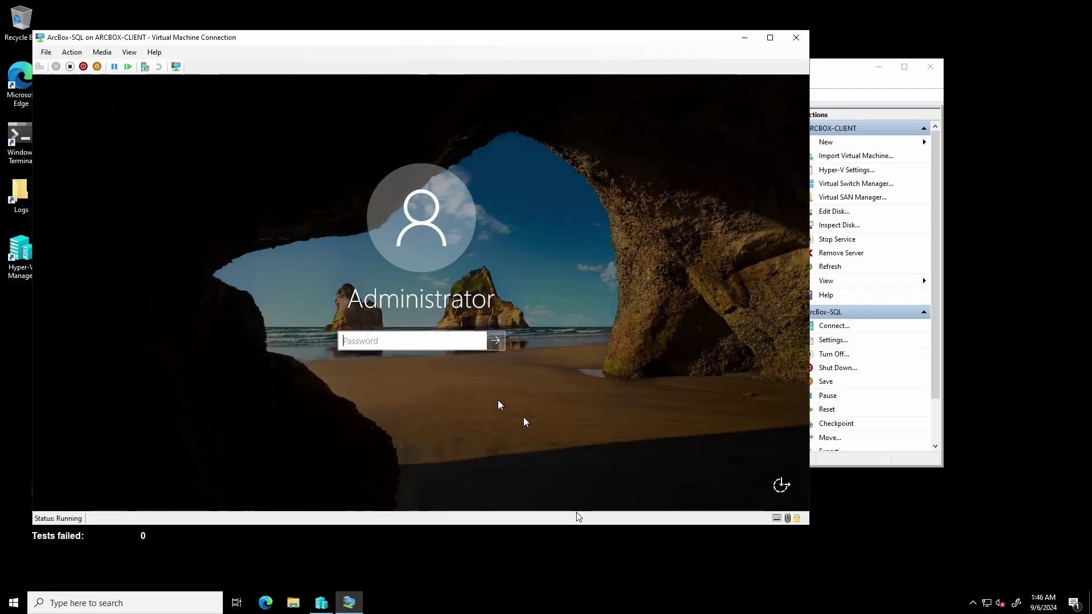
key("ctrl+v")
left_click(478, 341)
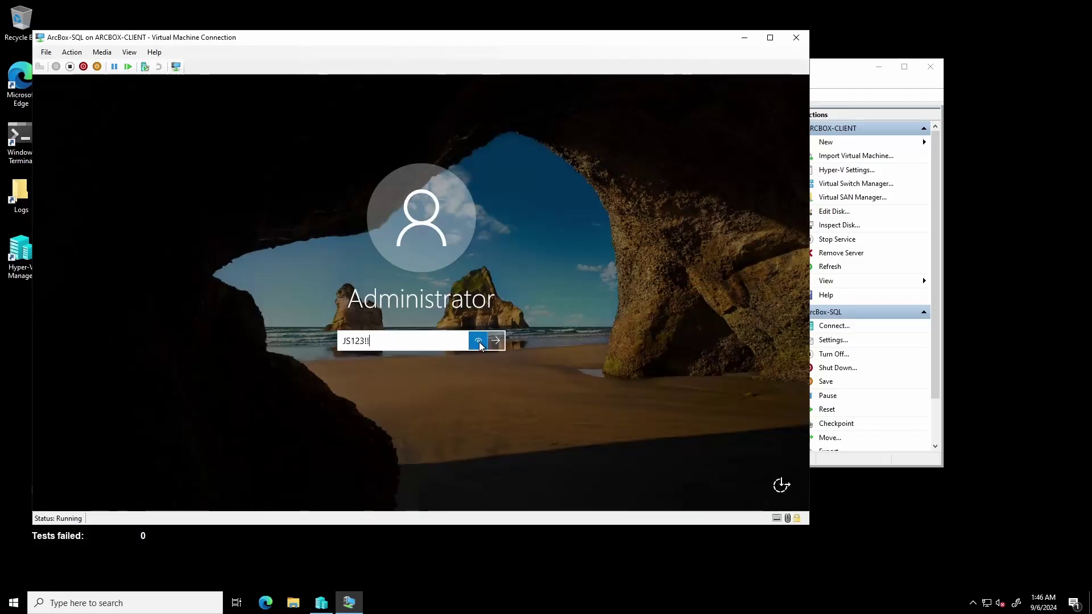
left_click(496, 341)
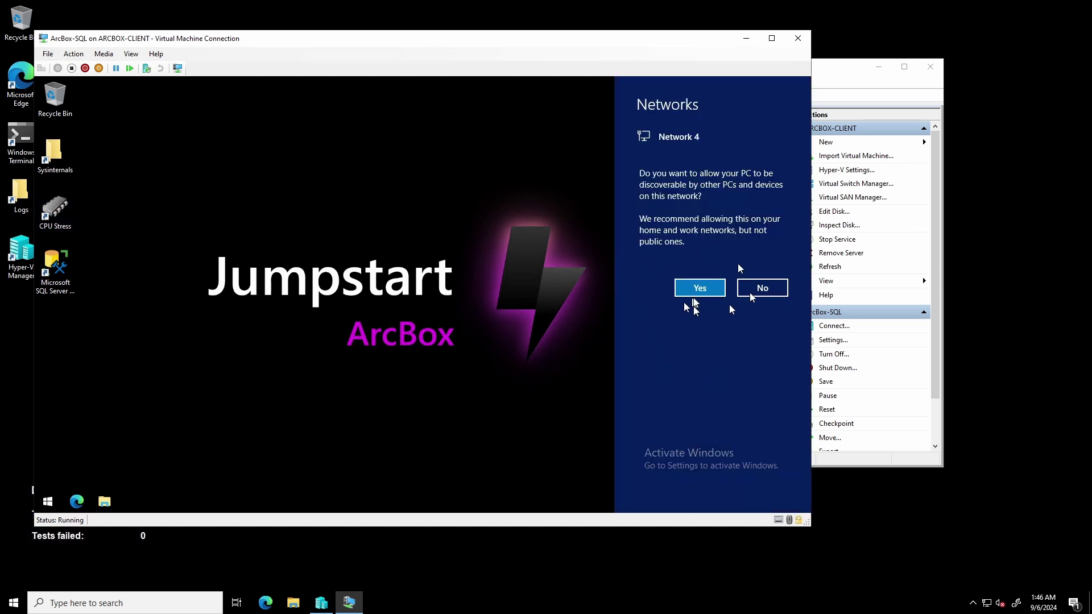
left_click(706, 288)
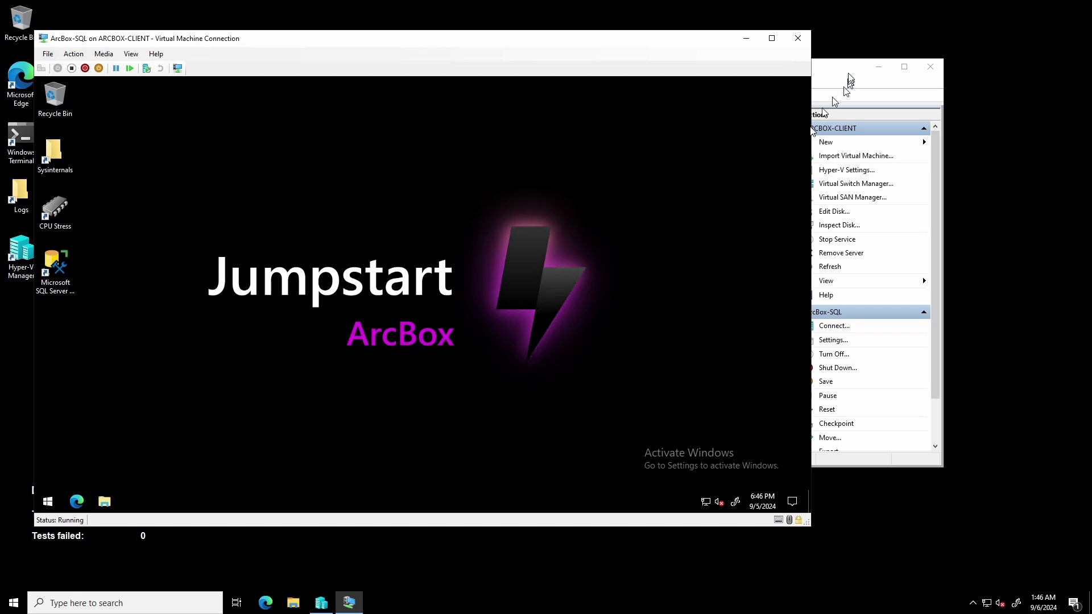
Step: Open console connections to ArcBox-Win2K19 and ArcBox-Win2K22
left_click(831, 97)
left_click(563, 182)
right_click(563, 182)
left_click(578, 193)
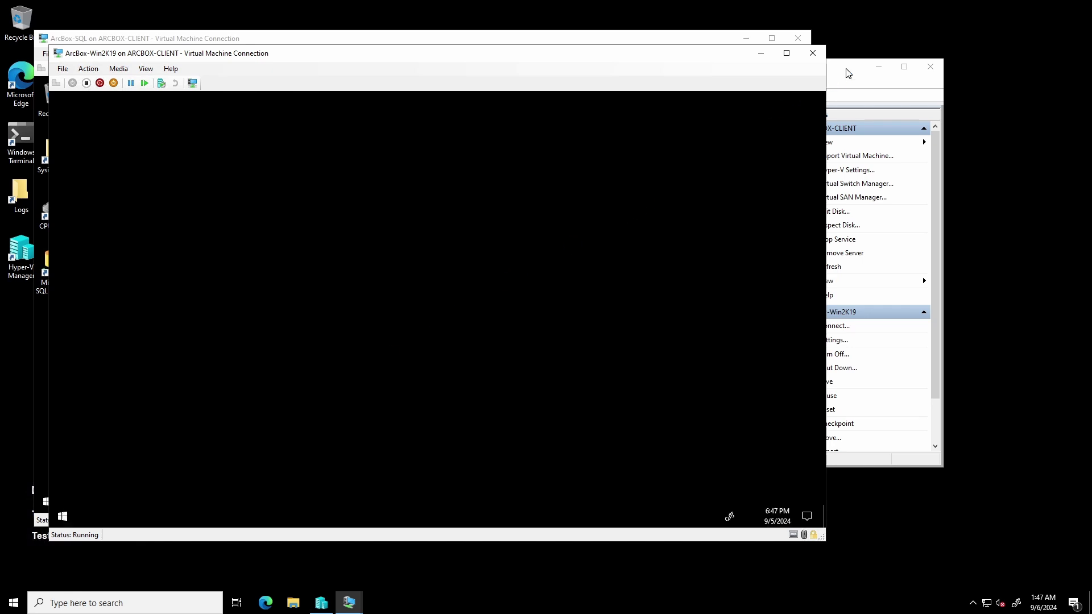
left_click(836, 85)
right_click(583, 192)
left_click(588, 198)
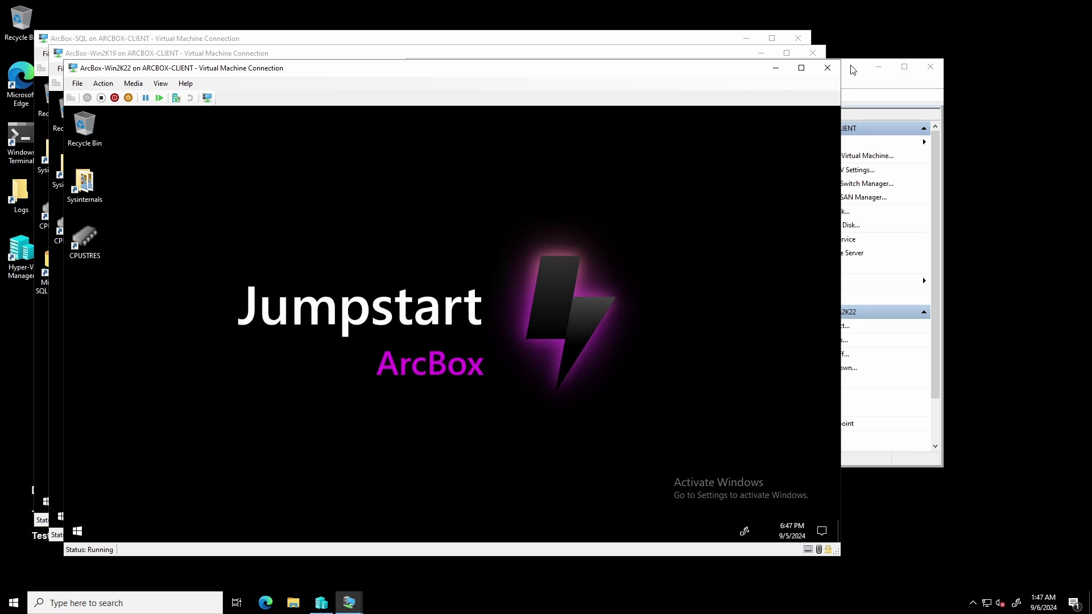
Step: Allow network discovery on ArcBox-Win2K22 and bring up the ArcBox-Ubuntu-01 context menu
left_click(852, 69)
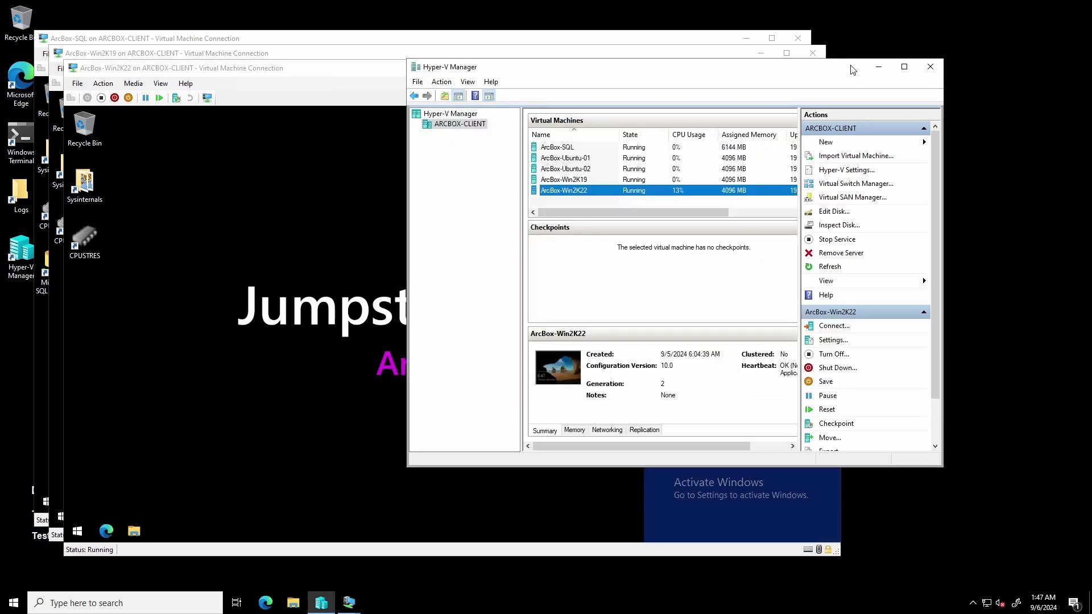
left_click(654, 493)
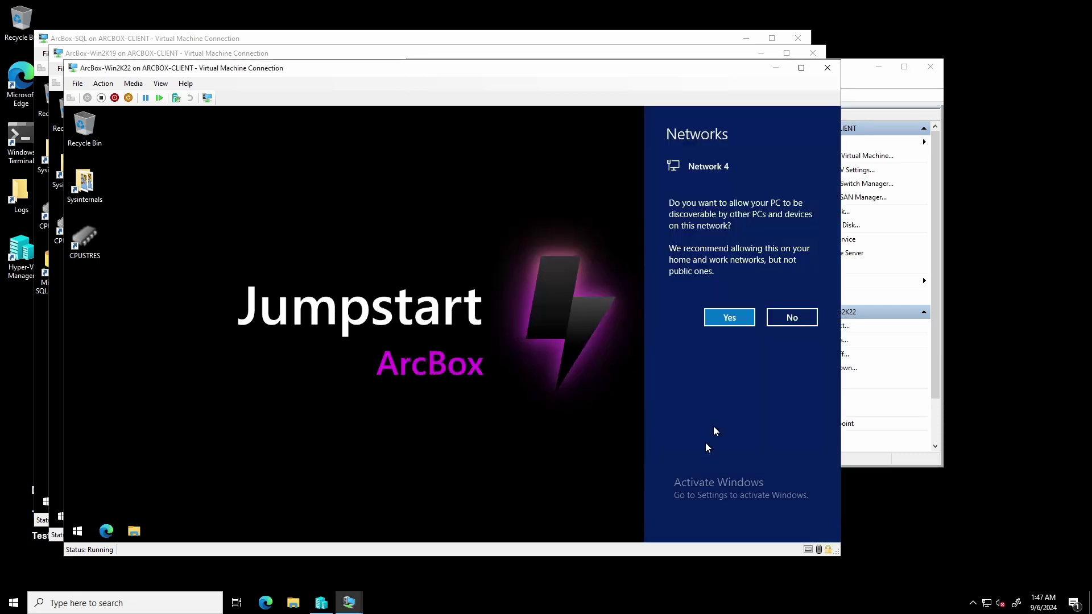
left_click(728, 317)
left_click(856, 69)
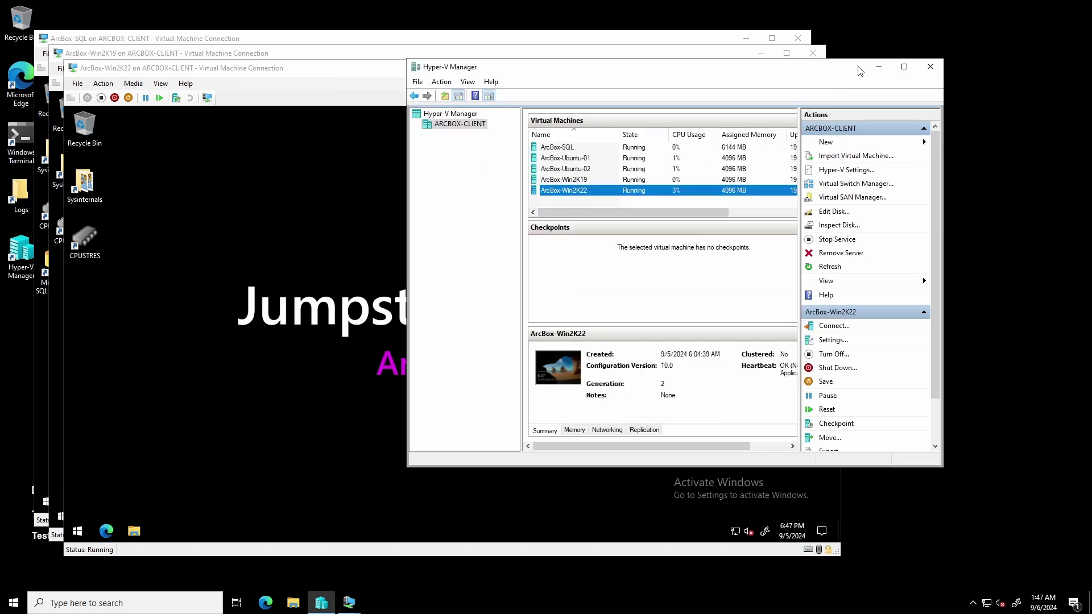
left_click(581, 160)
right_click(580, 159)
Step: Connect to ArcBox-Ubuntu-01 and Ubuntu-02, log both in with the Ubuntu credentials, then return to ArcBox-SQL
left_click(595, 165)
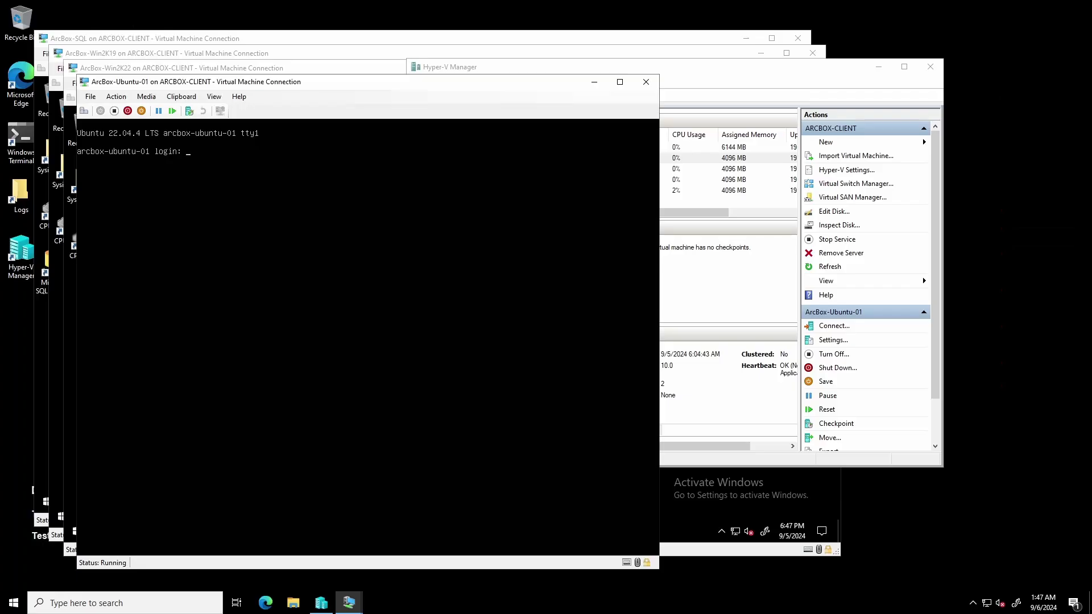
type("jumpstart")
key("Return")
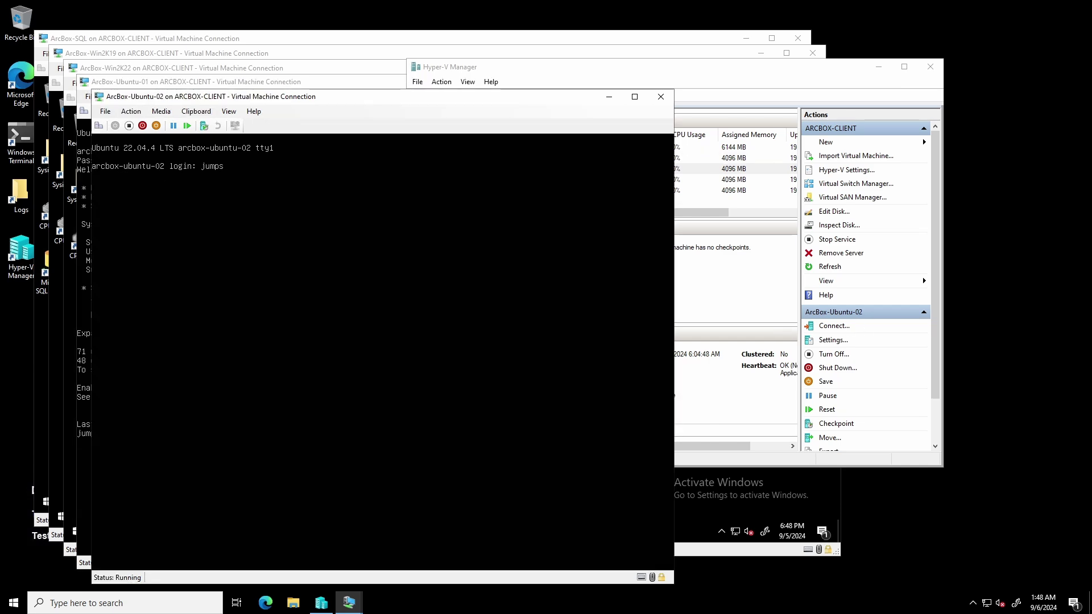
type("art")
key("Return")
key("Return")
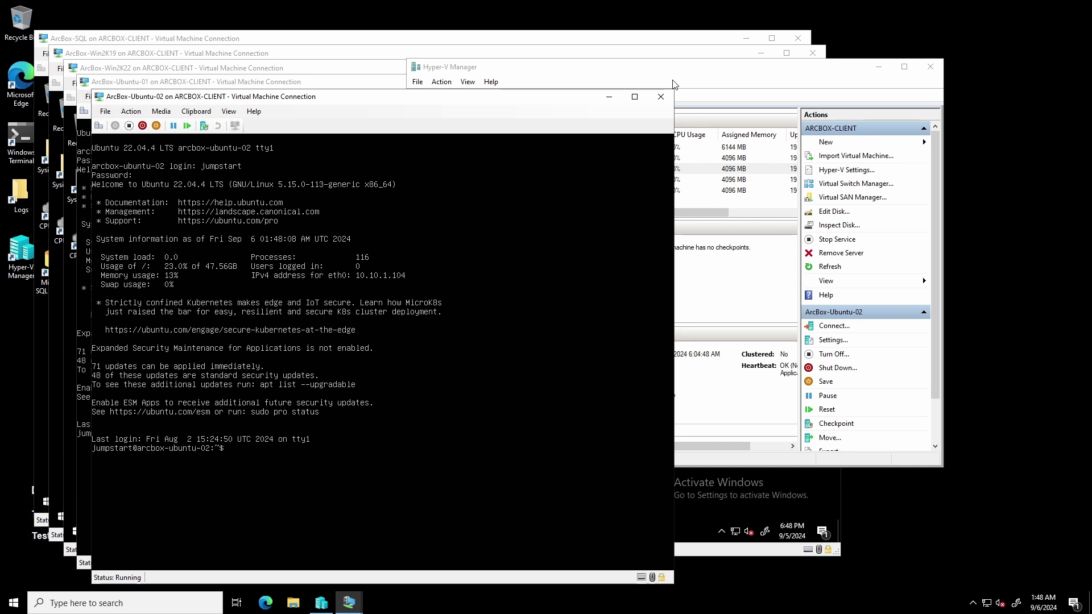
left_click(169, 40)
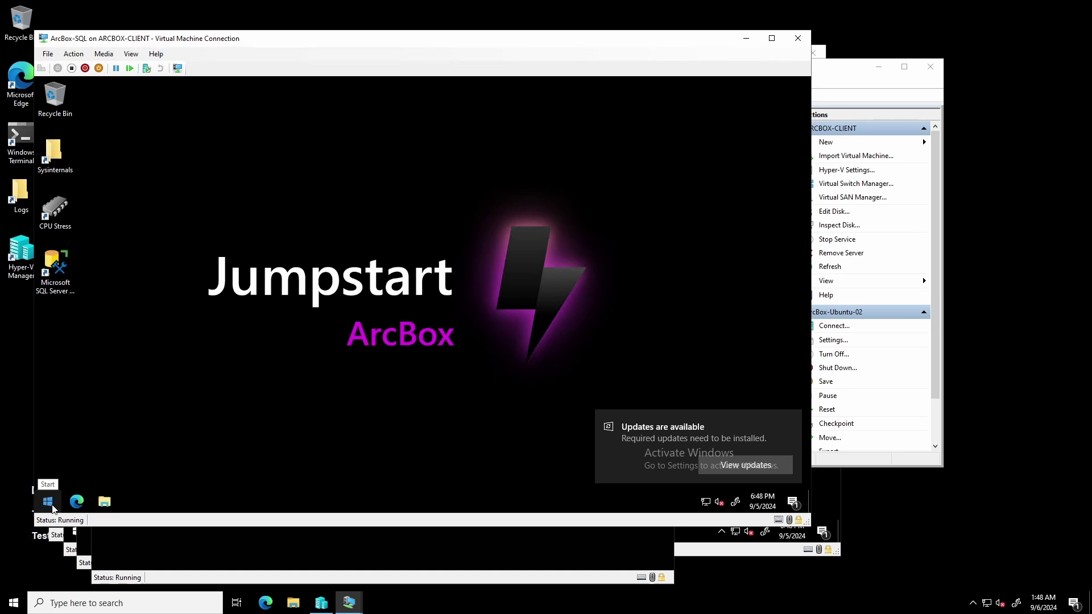
Step: Launch SSMS, connect to localhost, and expand AdventureWorksLT2019 Tables down to SalesLT.Customer
double_click(57, 285)
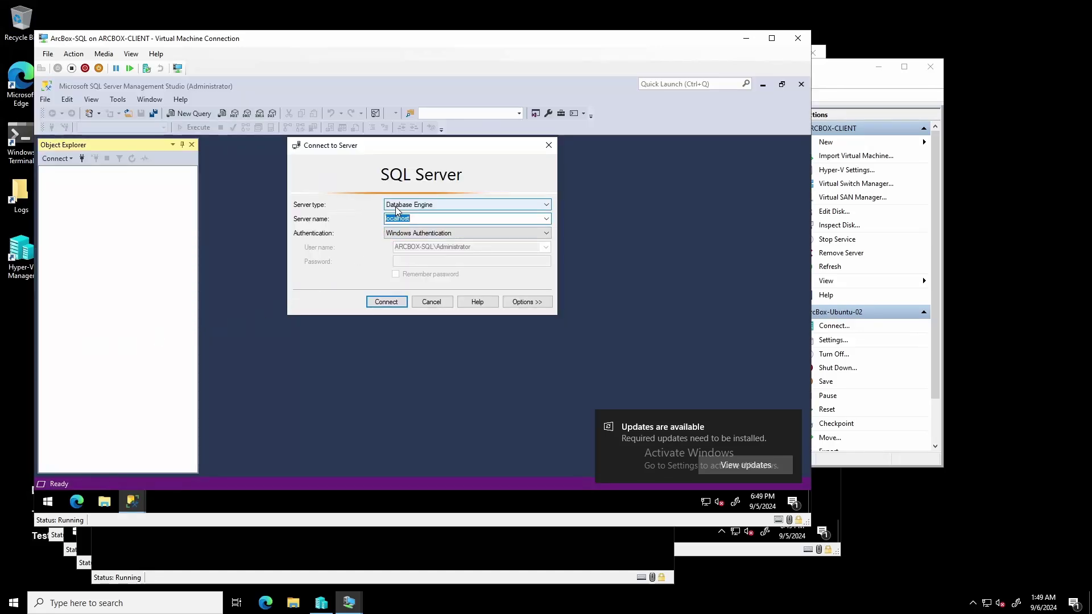
left_click(385, 302)
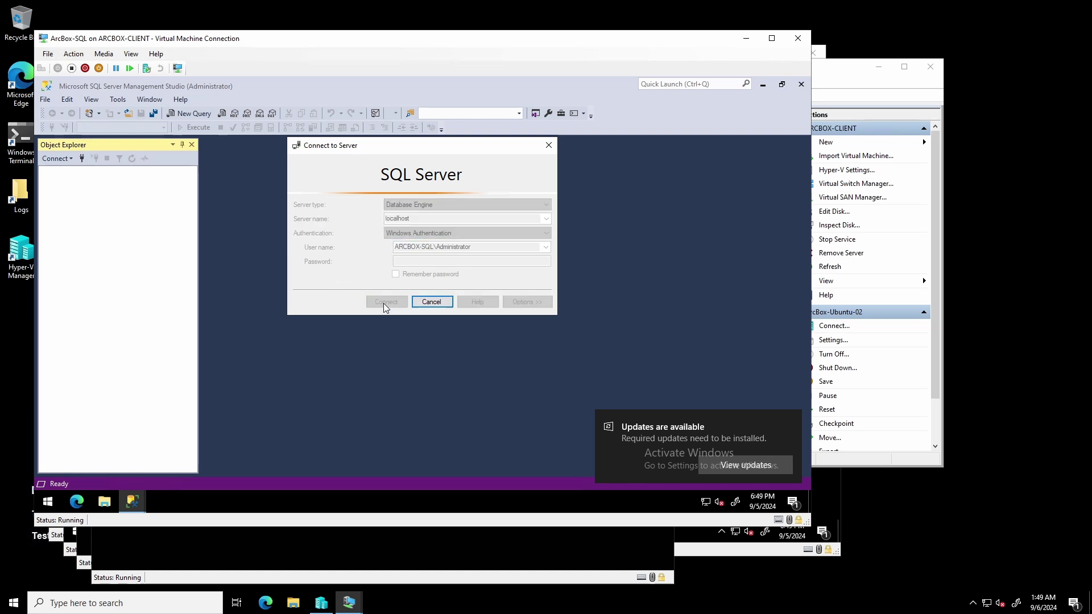
left_click(56, 182)
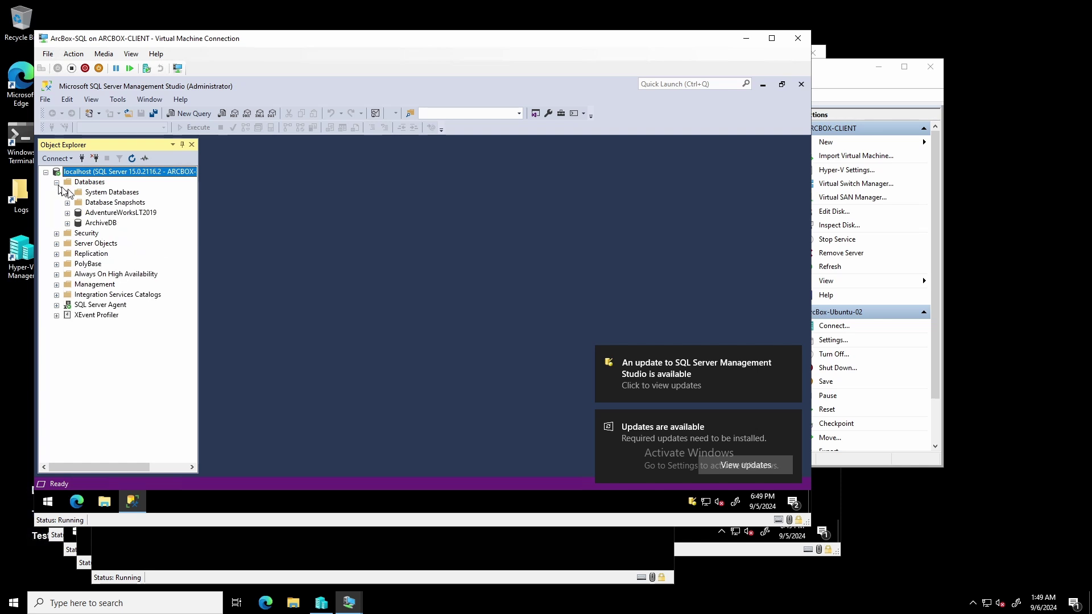
double_click(113, 214)
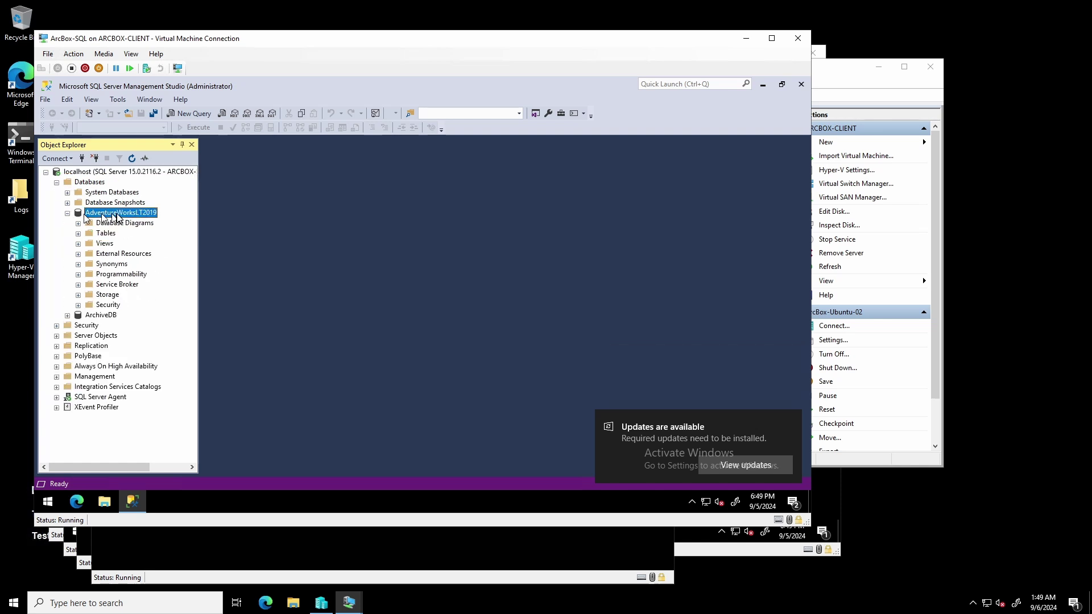
double_click(118, 234)
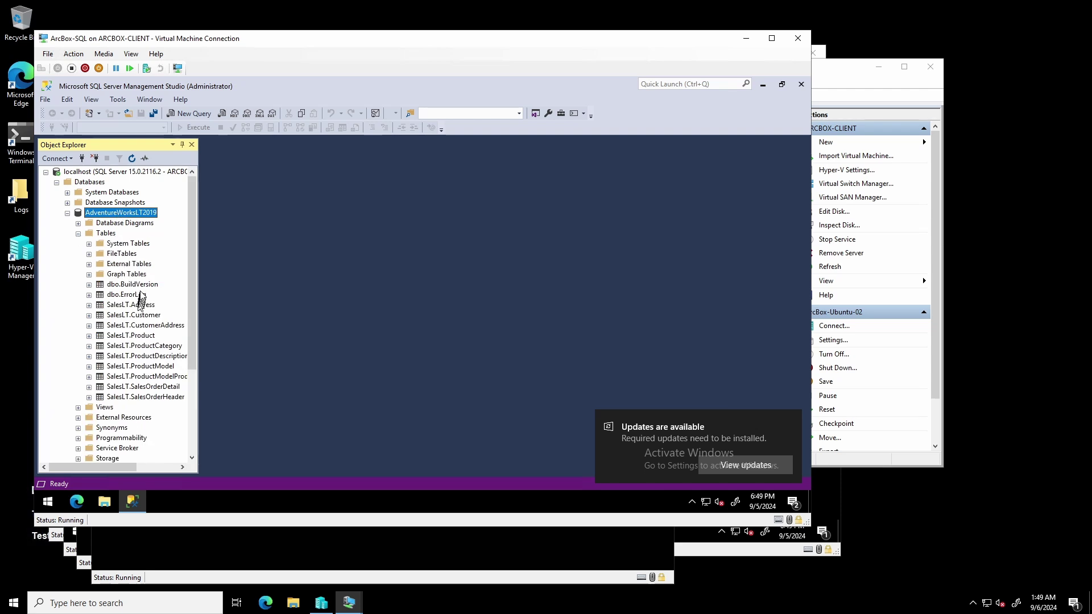
left_click(152, 318)
right_click(152, 320)
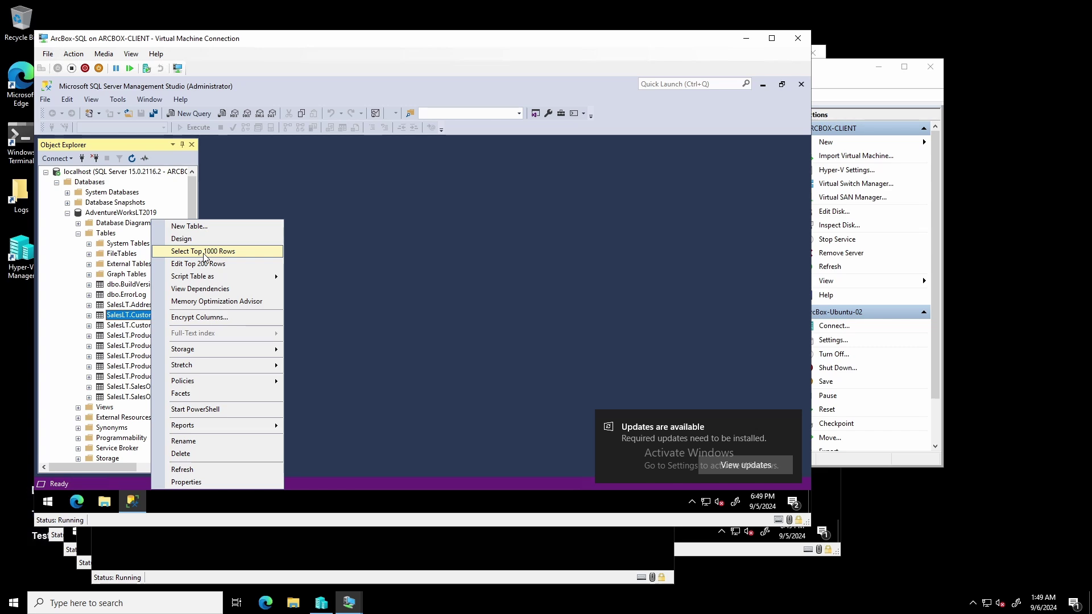
Step: Run Select Top 1000 Rows on SalesLT.Customer and review the returned customer rows
left_click(203, 253)
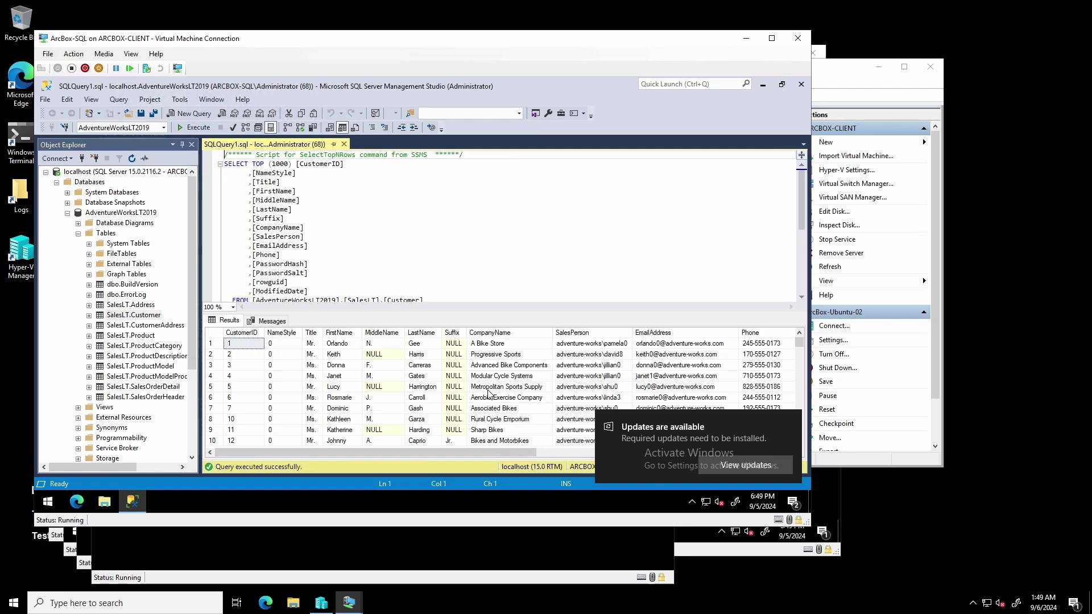
scroll(487, 392, "down", 2)
scroll(487, 392, "up", 2)
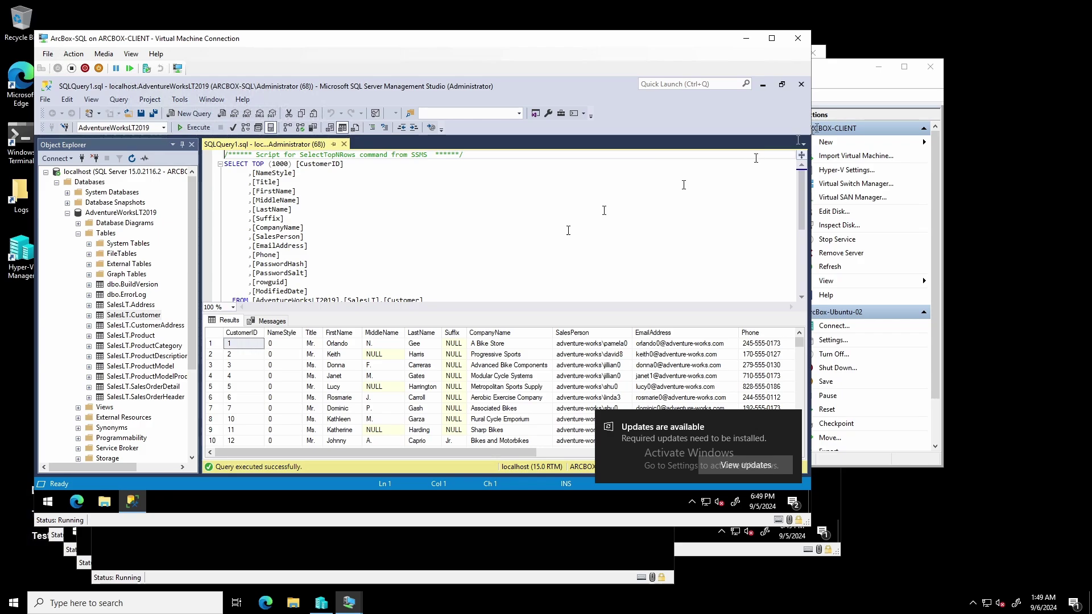
key("alt+Tab")
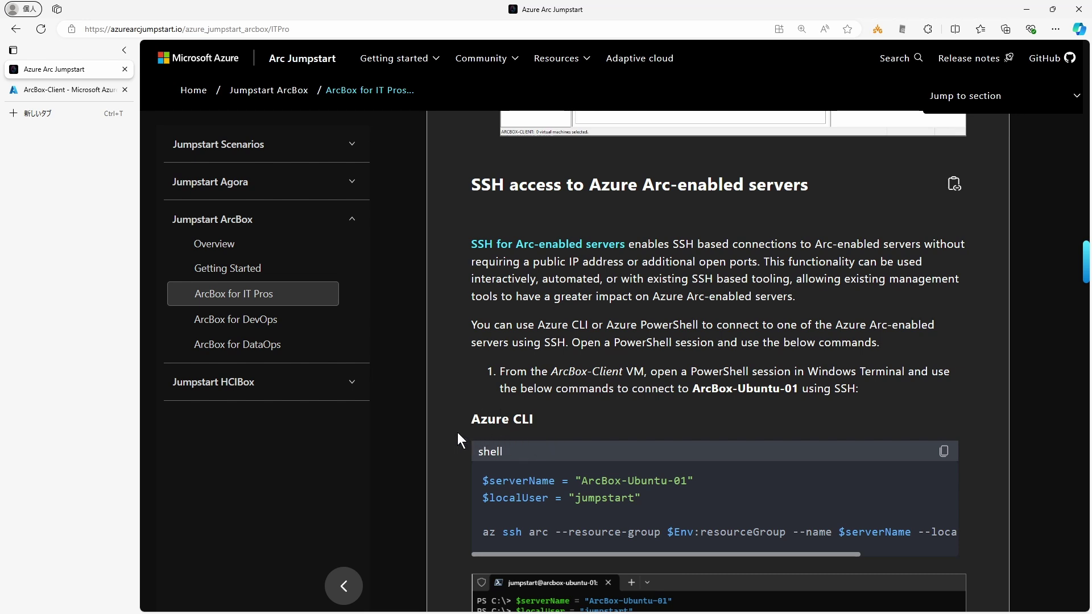
Step: Scroll the ArcBox docs to the 'SSH access to Azure Arc-enabled servers' steps and their Azure CLI commands
left_click_drag(550, 371, 637, 369)
left_click(456, 394)
scroll(468, 407, "down", 3)
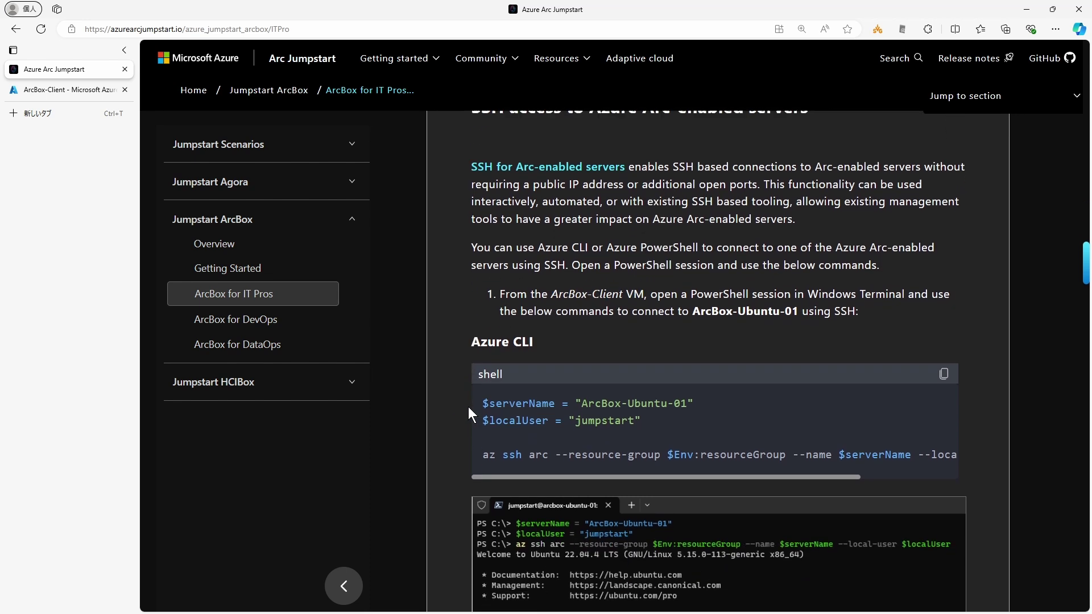
scroll(448, 461, "down", 10)
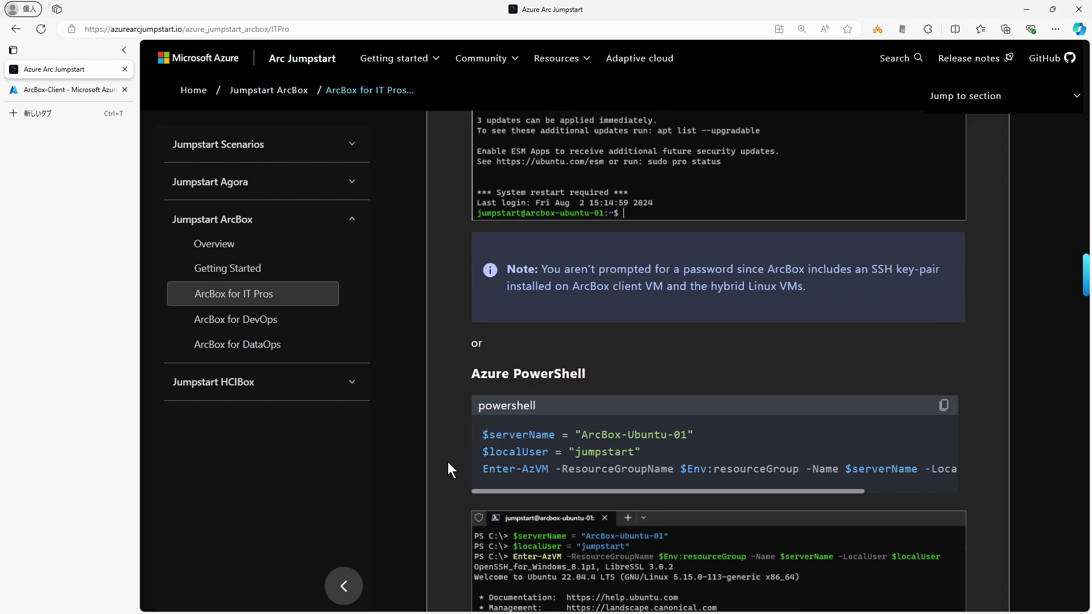
scroll(450, 412, "down", 8)
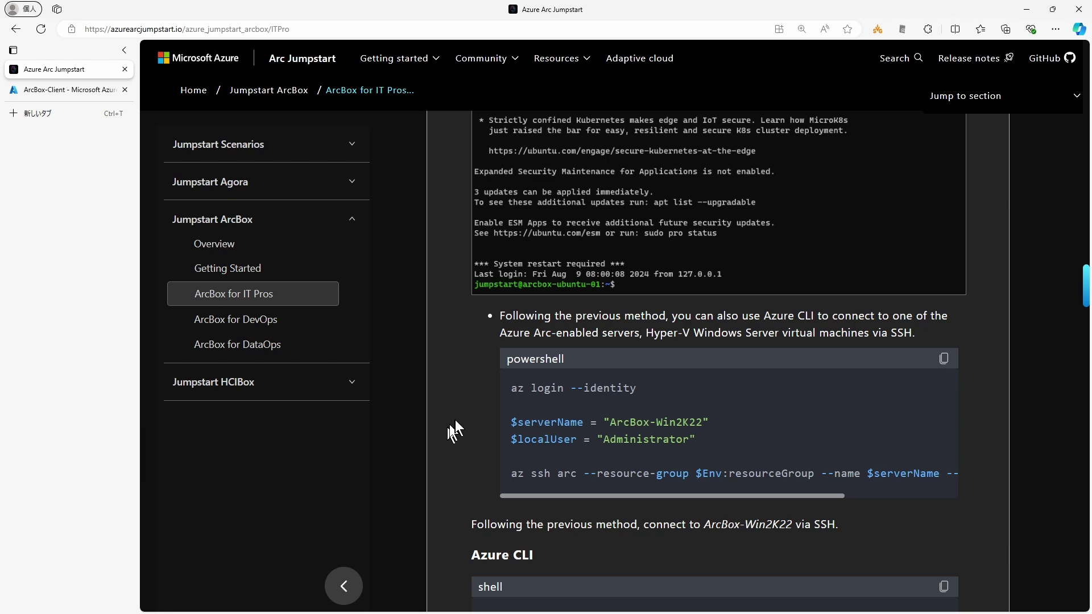
scroll(456, 419, "down", 1)
scroll(454, 419, "up", 10)
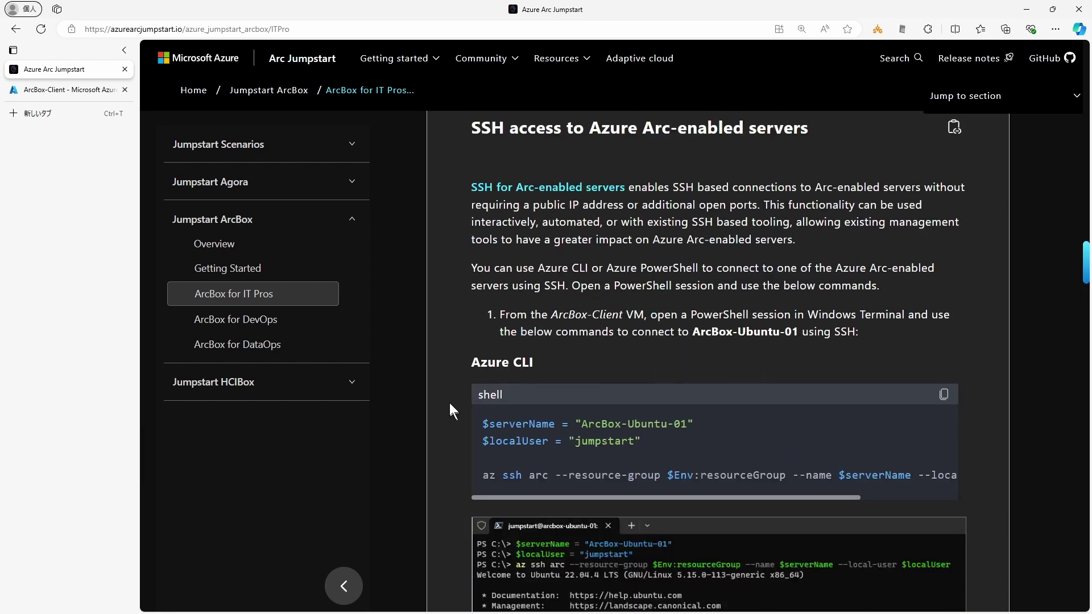
left_click_drag(551, 314, 643, 316)
left_click(557, 313)
Step: Sign in with az login, pick subscription 3, and clear the PowerShell screen
left_click_drag(514, 140, 387, 74)
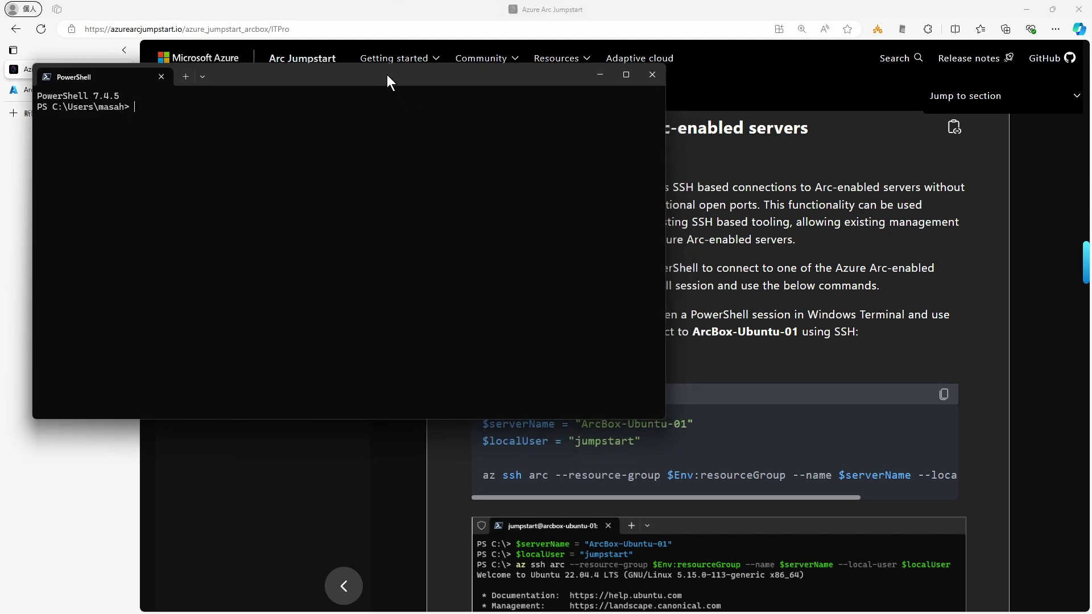
type("az login")
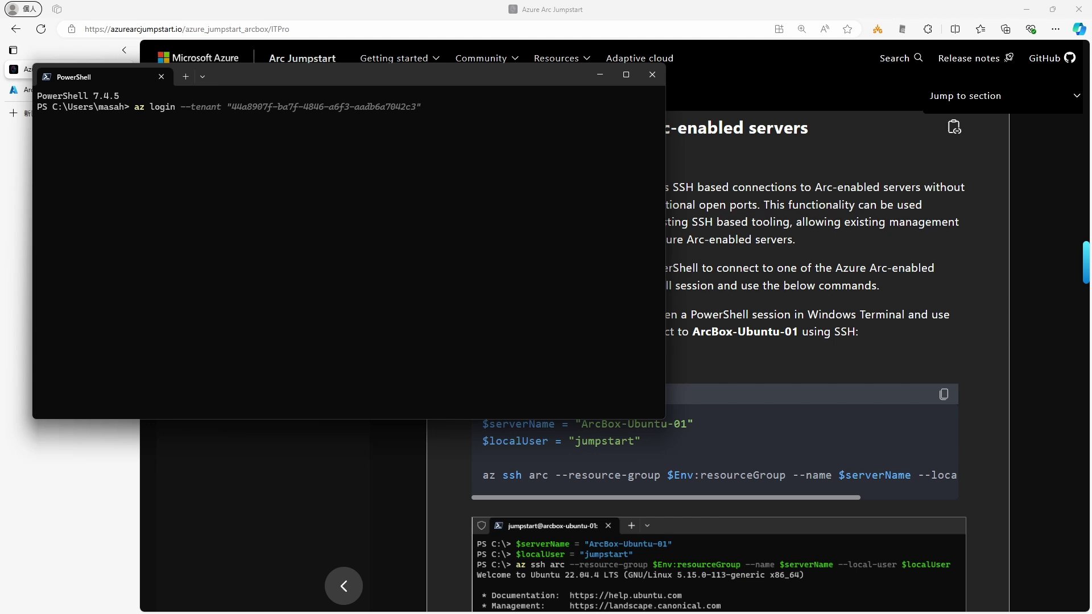
key("Return")
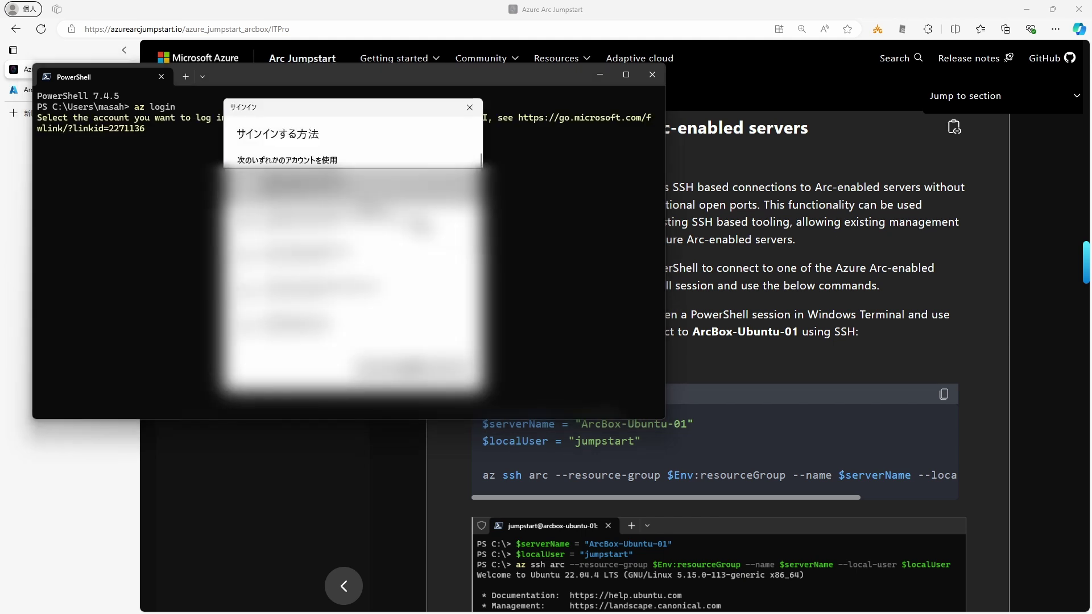
type("3")
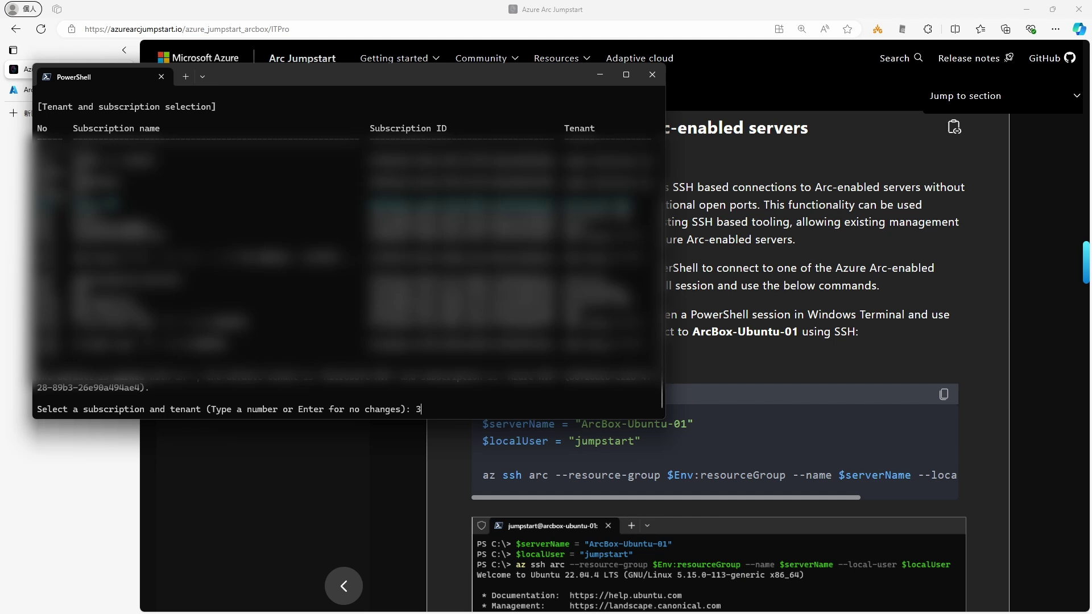
key("Return")
type("clear")
key("Return")
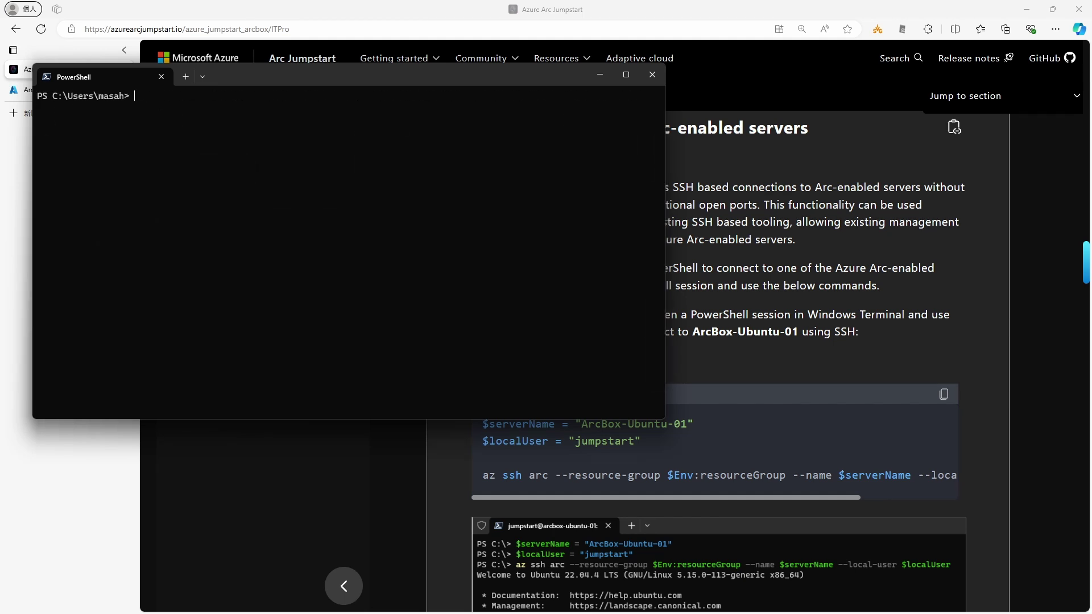
Step: Paste the three ArcBox-Ubuntu-01 lines ($serverName, $localUser, az ssh arc) into PowerShell
left_click_drag(482, 424, 778, 475)
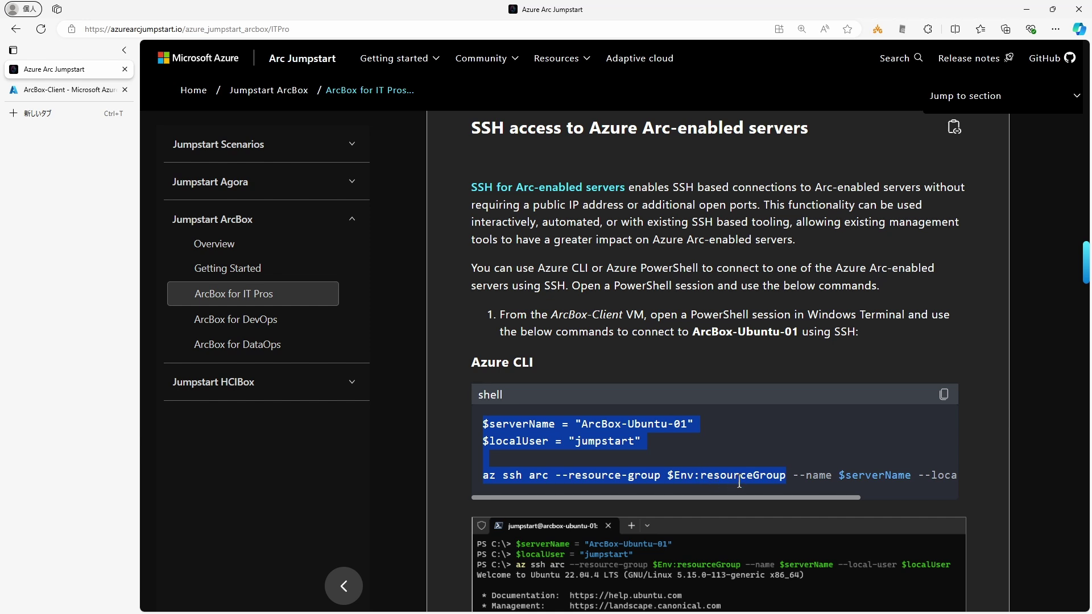
left_click(762, 480)
left_click_drag(792, 475, 946, 475)
left_click_drag(936, 474, 483, 425)
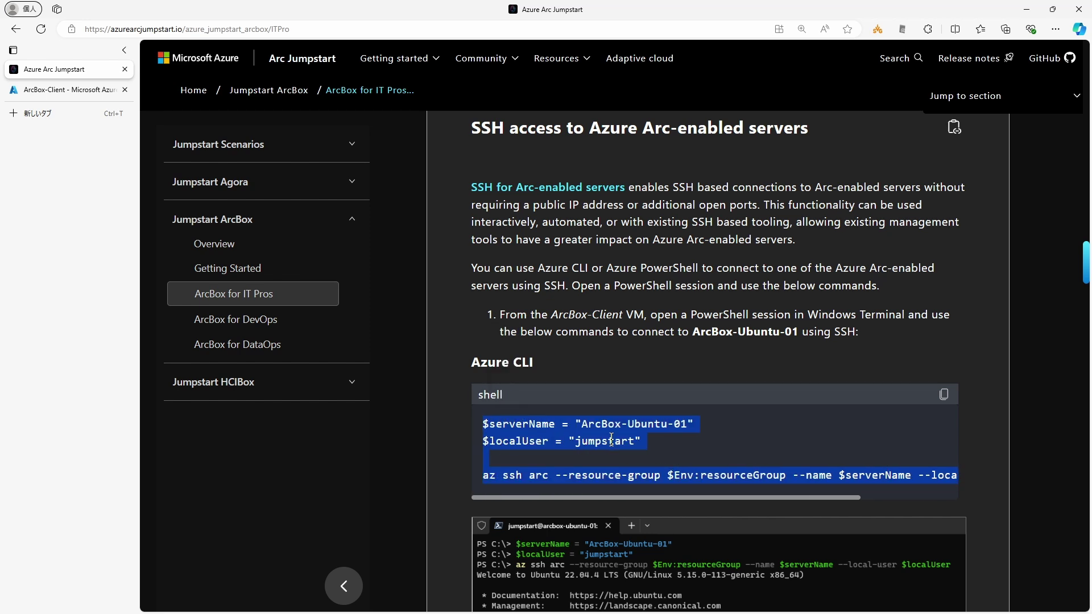
key("ctrl+c")
key("alt+Tab")
key("ctrl+v")
left_click(279, 310)
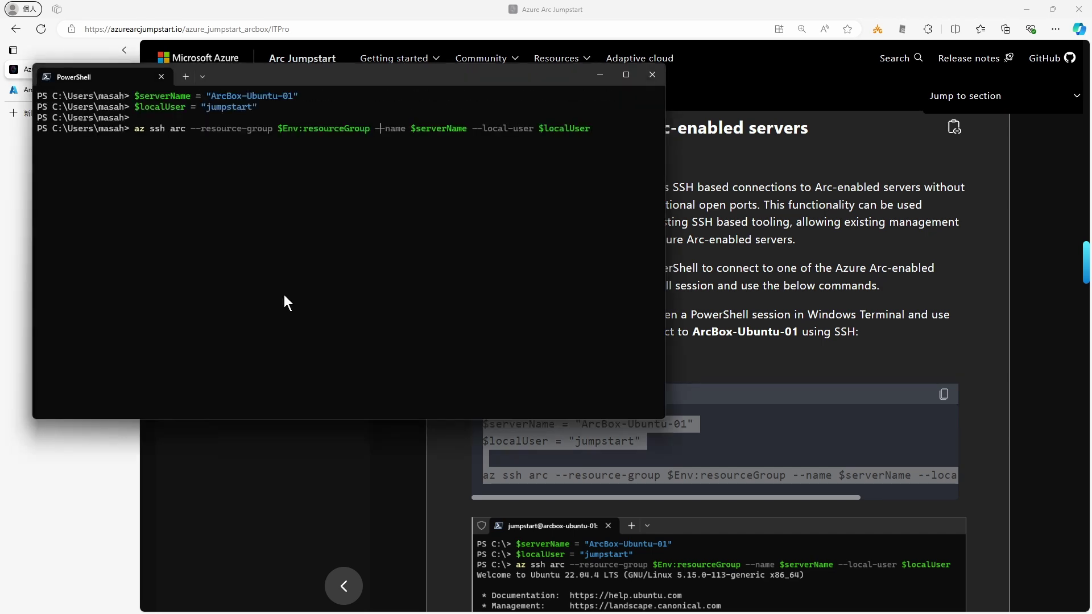
left_click(25, 173)
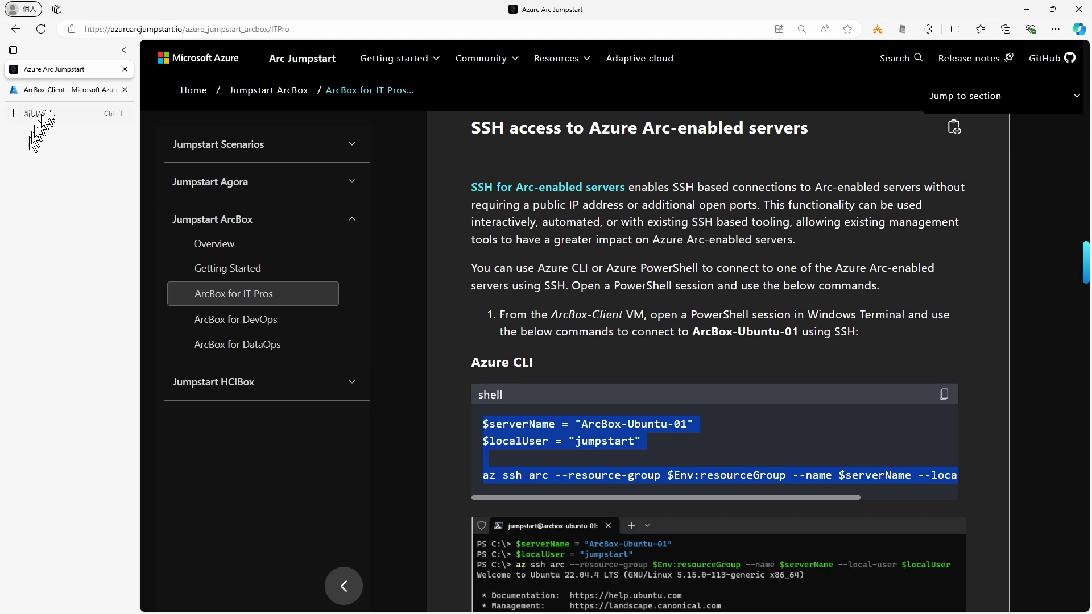
Step: Set --resource-group to ArcBox3-2, copied from the portal title, and run az ssh arc
left_click(56, 90)
left_click_drag(174, 92, 230, 86)
key("ctrl+c")
key("alt+Tab")
key("ctrl+v")
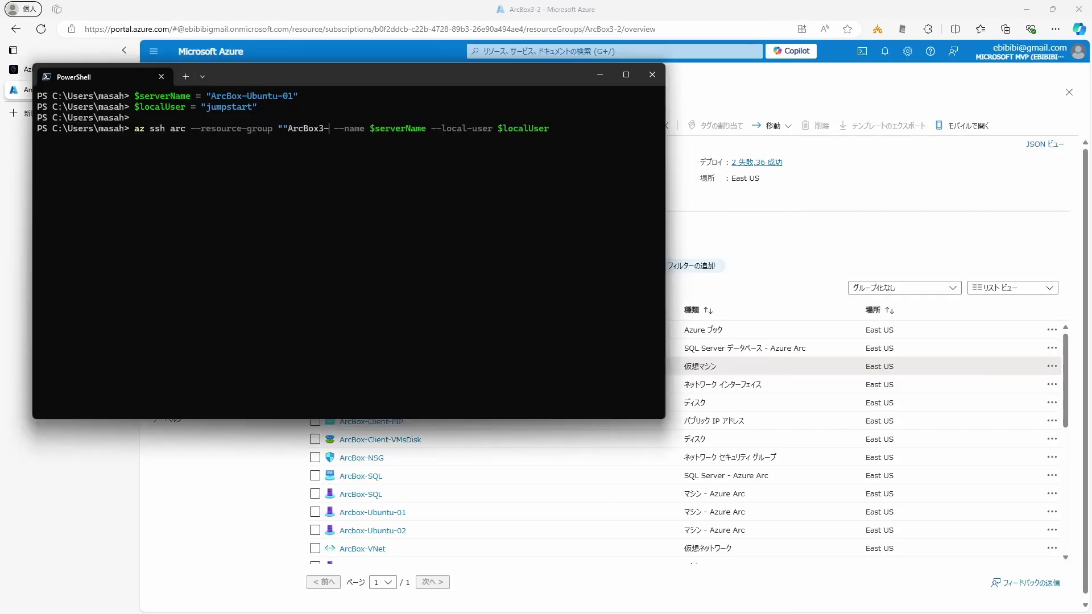
type("2")
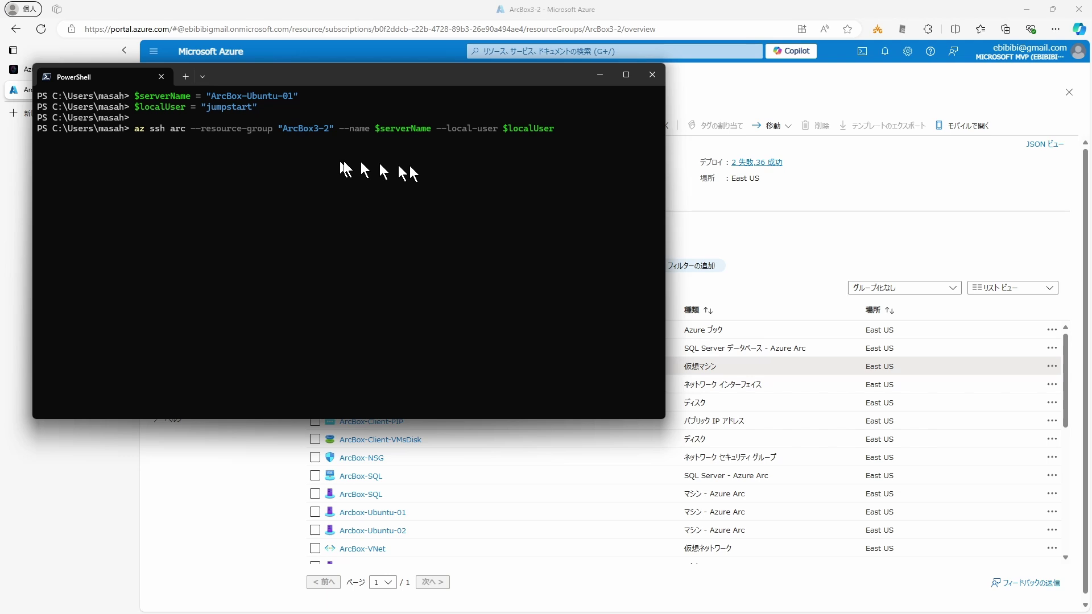
key("Return")
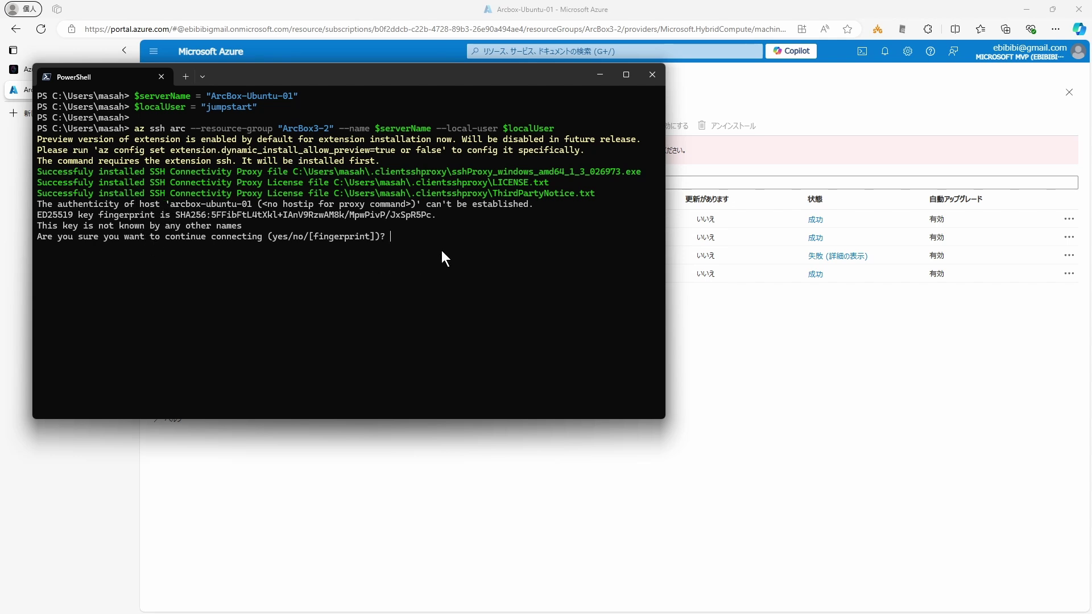
Step: Accept the host key, log in with the password, and confirm hostname arcbox-ubuntu-01
type("yes")
key("Return")
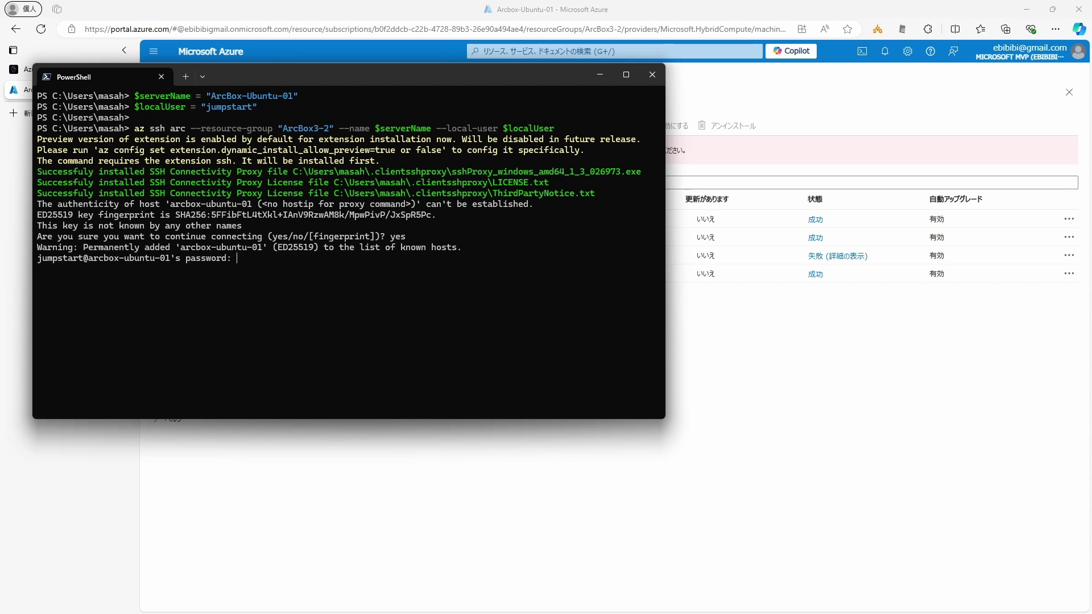
key("Return")
key("Return")
key("Return")
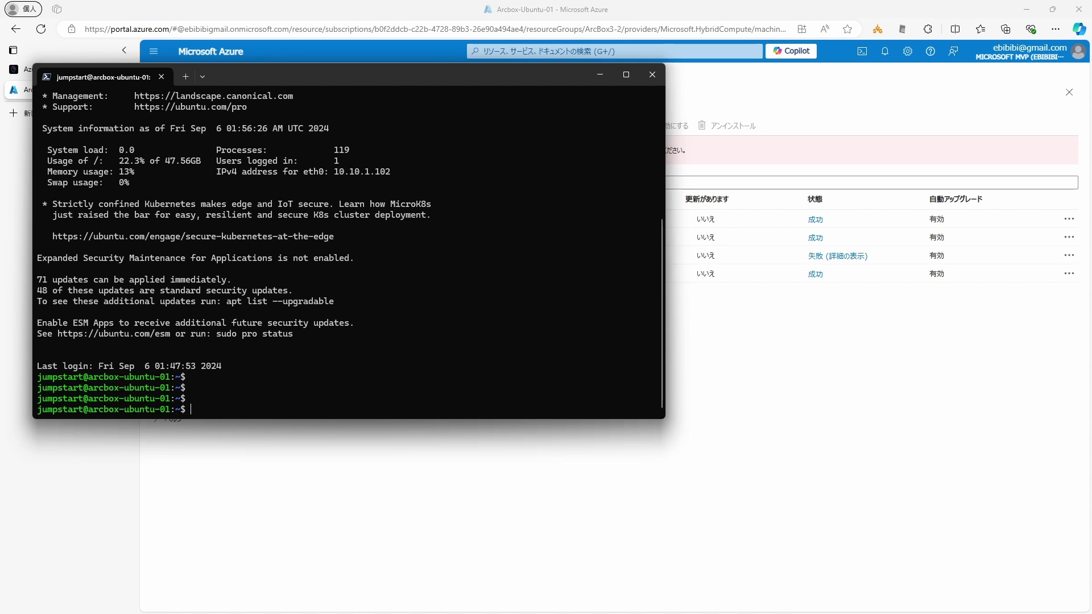
type("hostname")
key("Return")
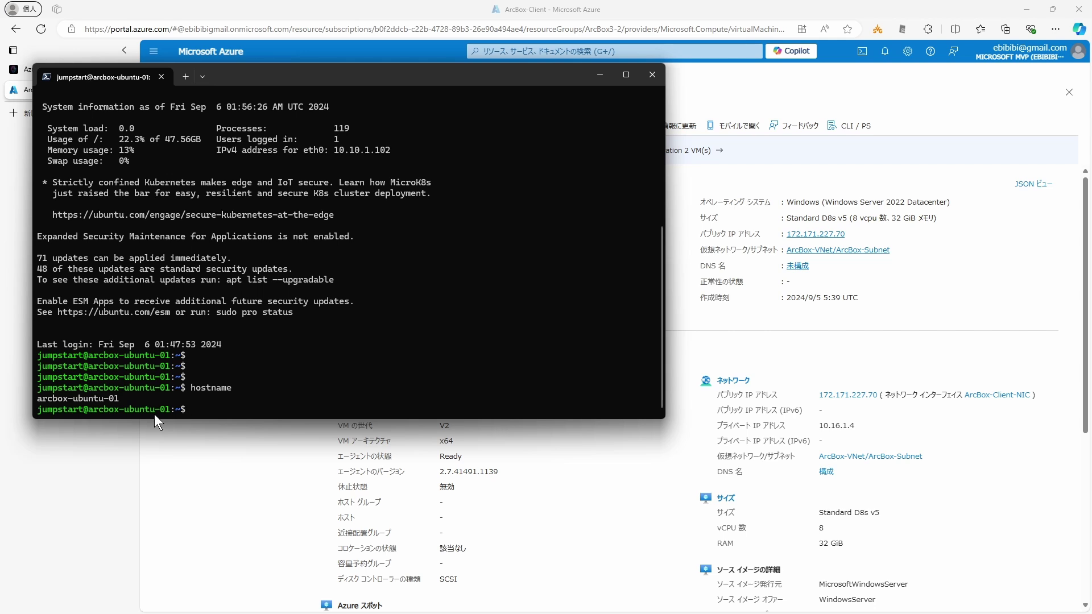
left_click(132, 12)
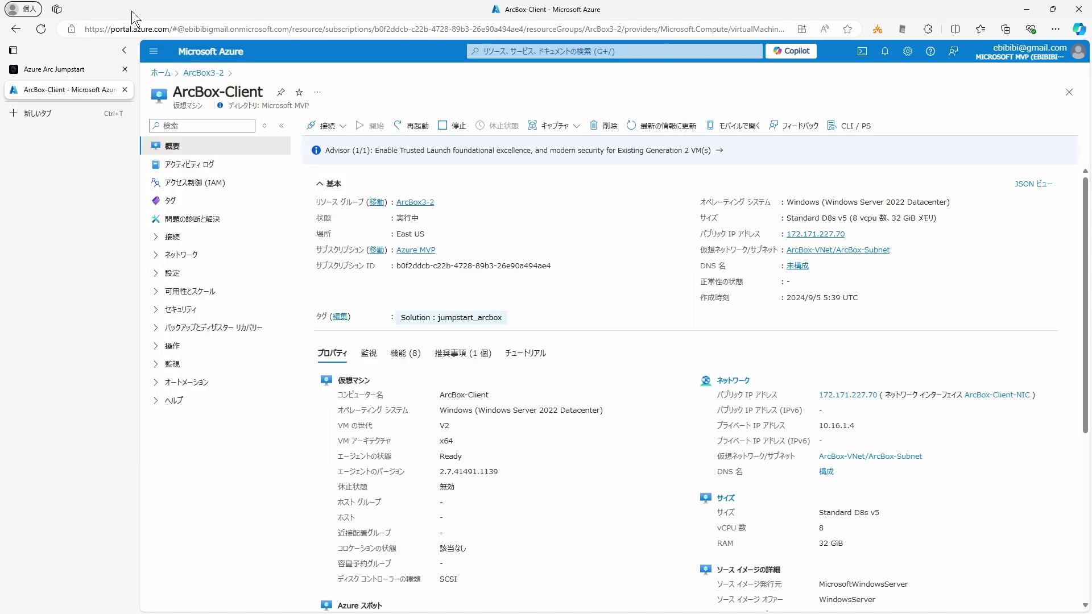
Step: Scroll the Jumpstart page past the Note to the ArcBox-Win2K22 Azure CLI commands
left_click(85, 69)
scroll(461, 371, "down", 10)
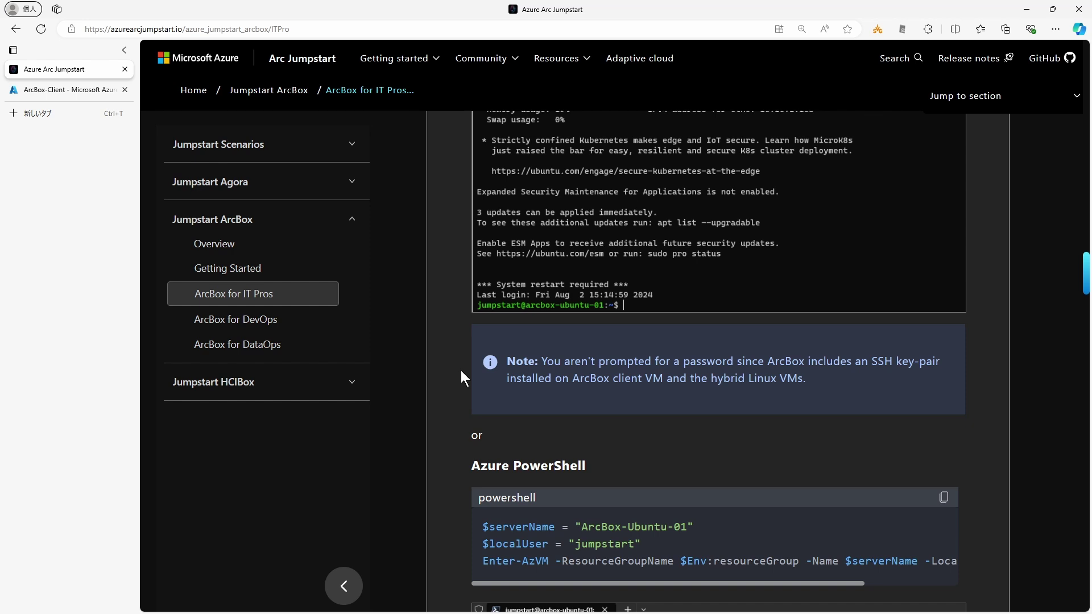
left_click_drag(865, 365, 930, 365)
left_click(691, 386)
left_click_drag(573, 378, 660, 378)
left_click(607, 389)
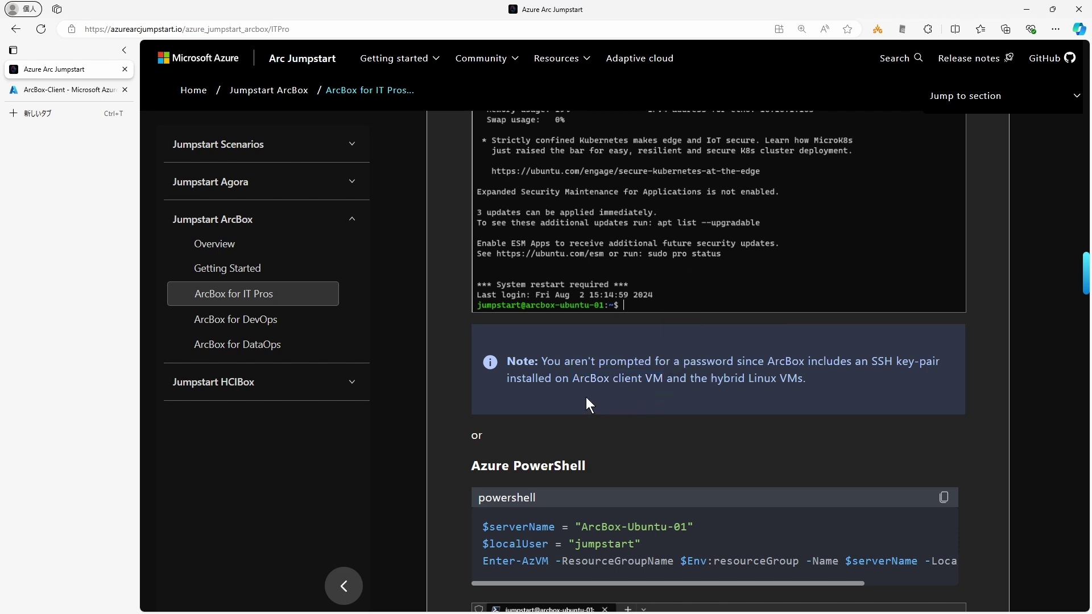
scroll(581, 398, "down", 4)
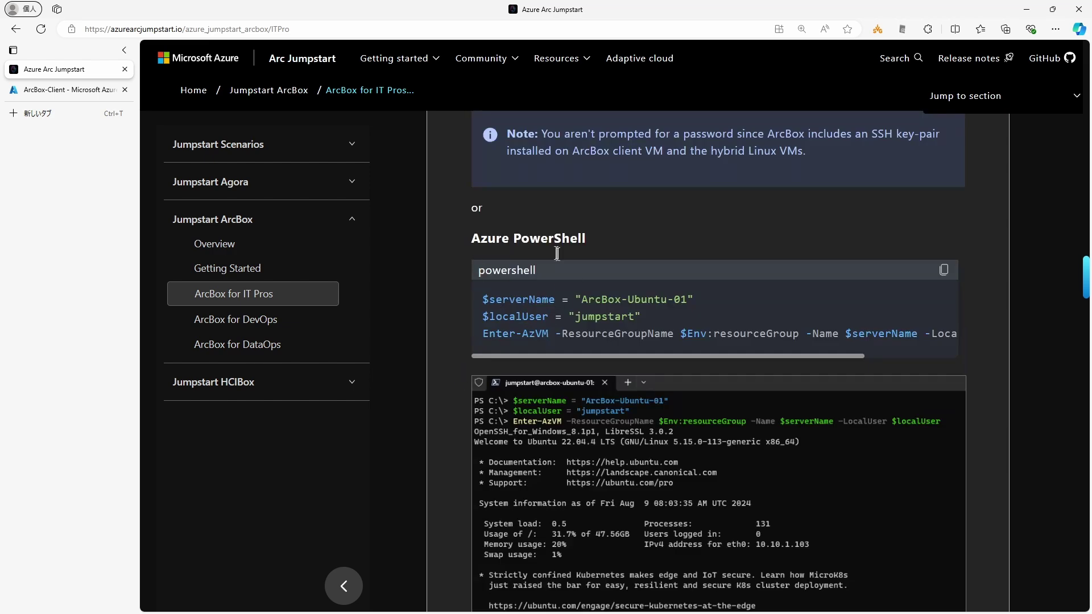
scroll(441, 431, "down", 8)
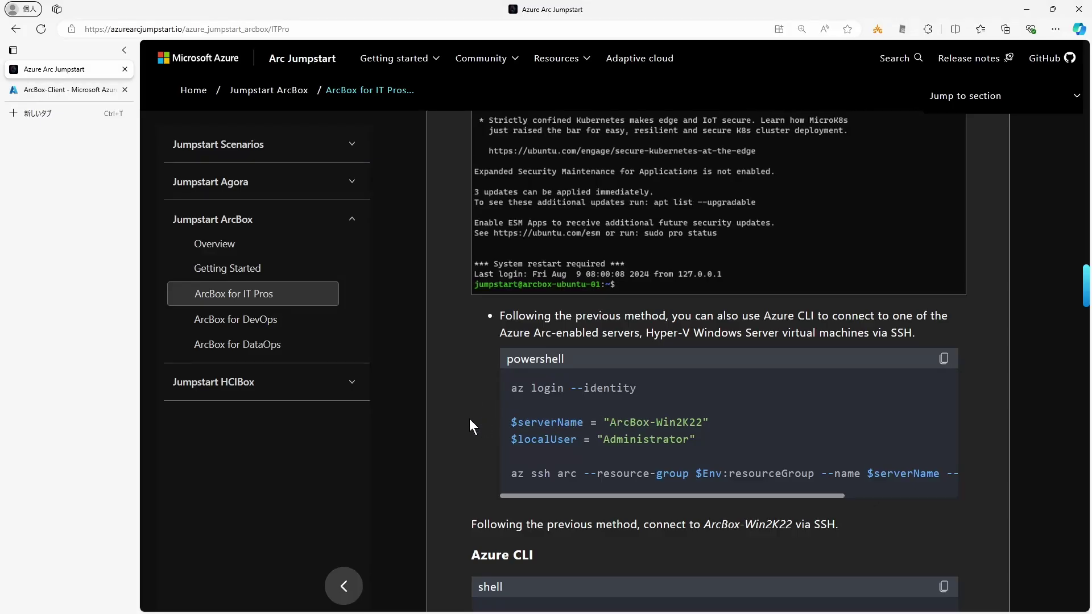
scroll(447, 424, "down", 4)
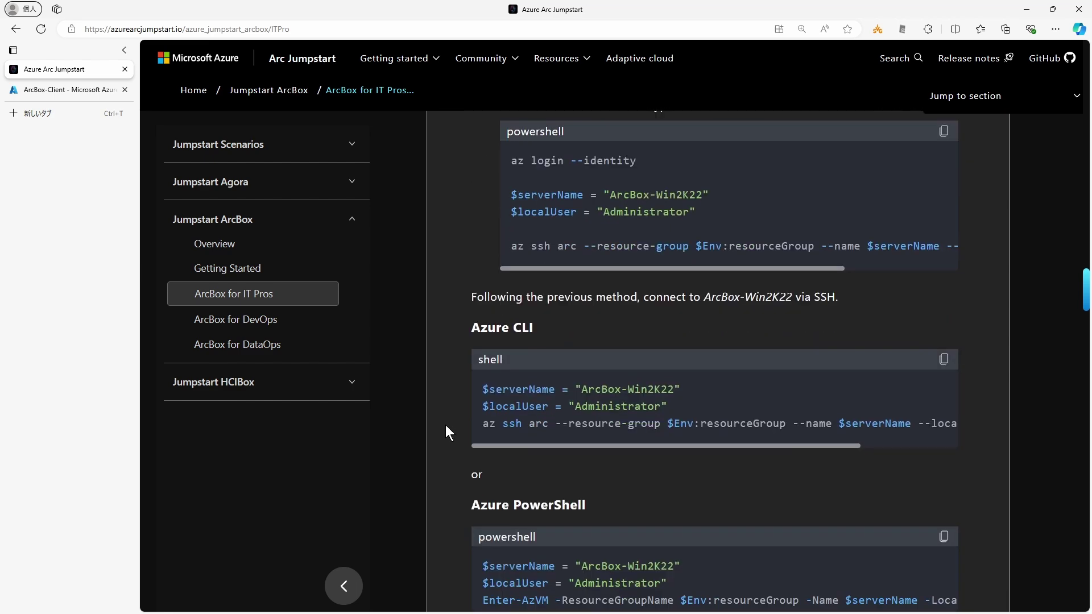
Step: Paste the ArcBox-Win2K22 server and user lines into the terminal and exit the Ubuntu session
left_click_drag(673, 407, 488, 389)
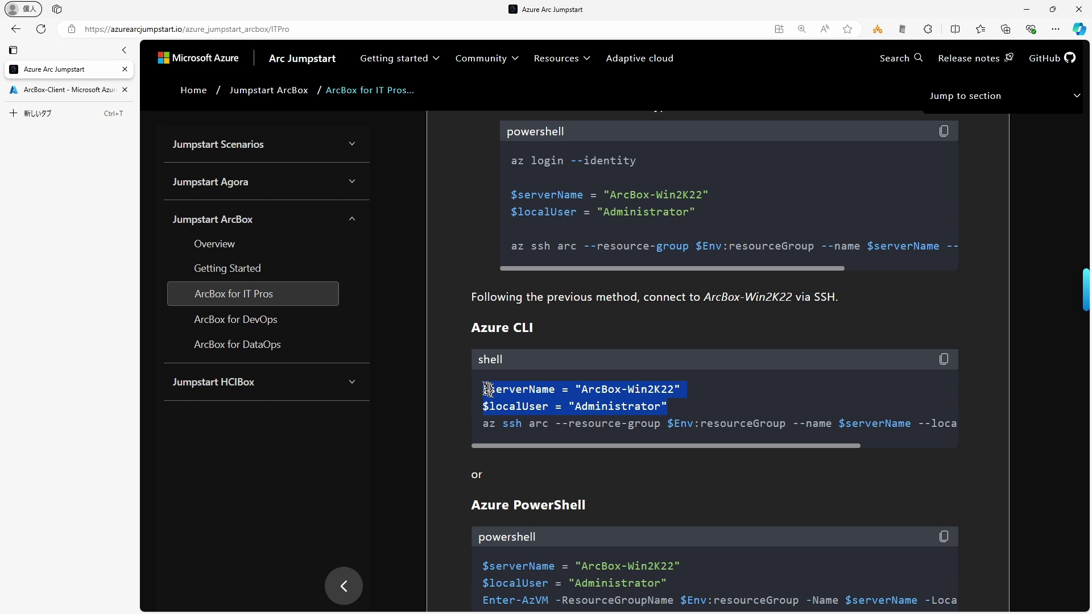
key("ctrl+c")
key("alt+Tab")
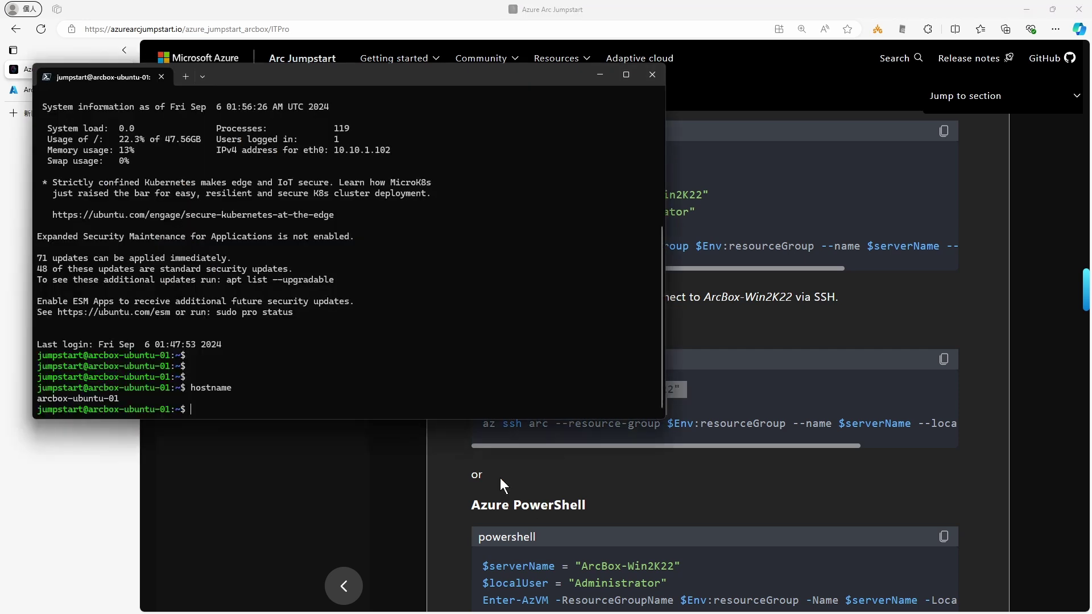
right_click(359, 335)
key("Return")
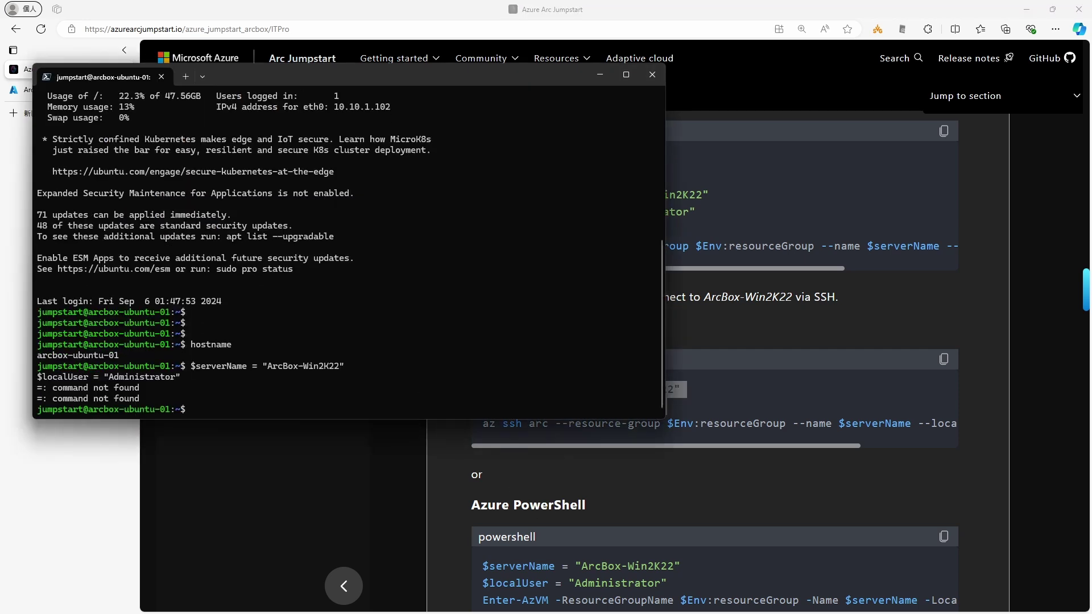
type("exit")
key("Return")
Step: Set the ArcBox-Win2K22 variables in PowerShell and rerun the az ssh arc command
key("Return")
key("Return")
right_click(333, 353)
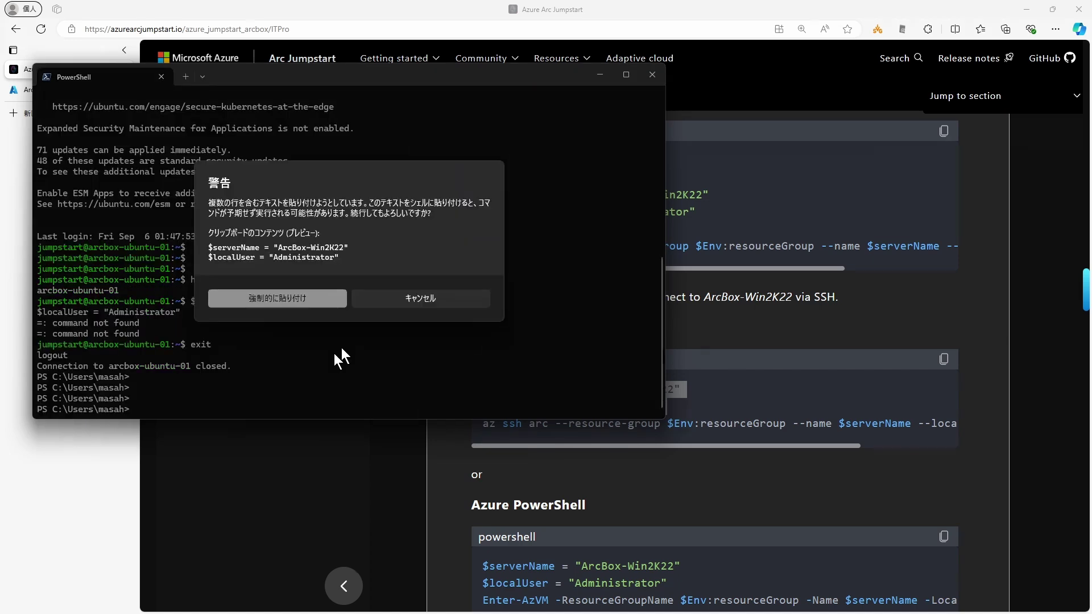
left_click(316, 303)
key("Return")
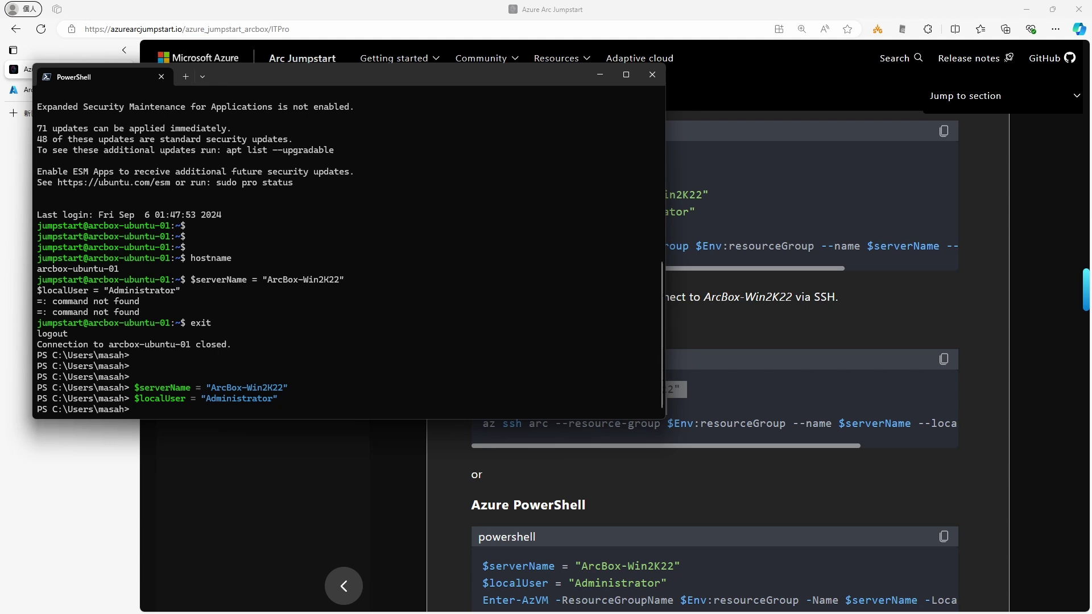
key("Up")
key("Up")
key("Up")
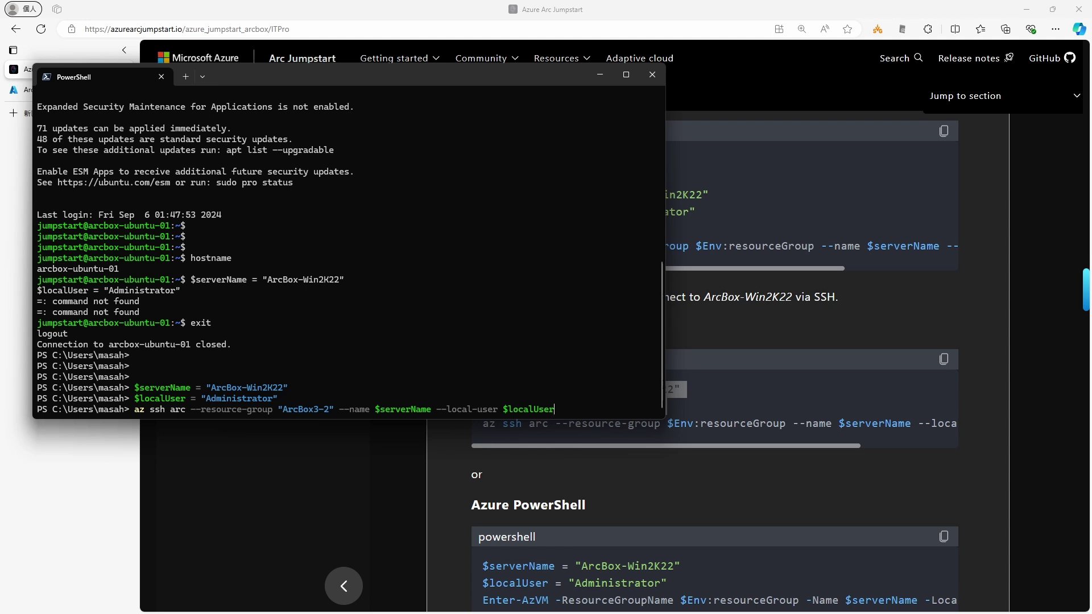
key("Return")
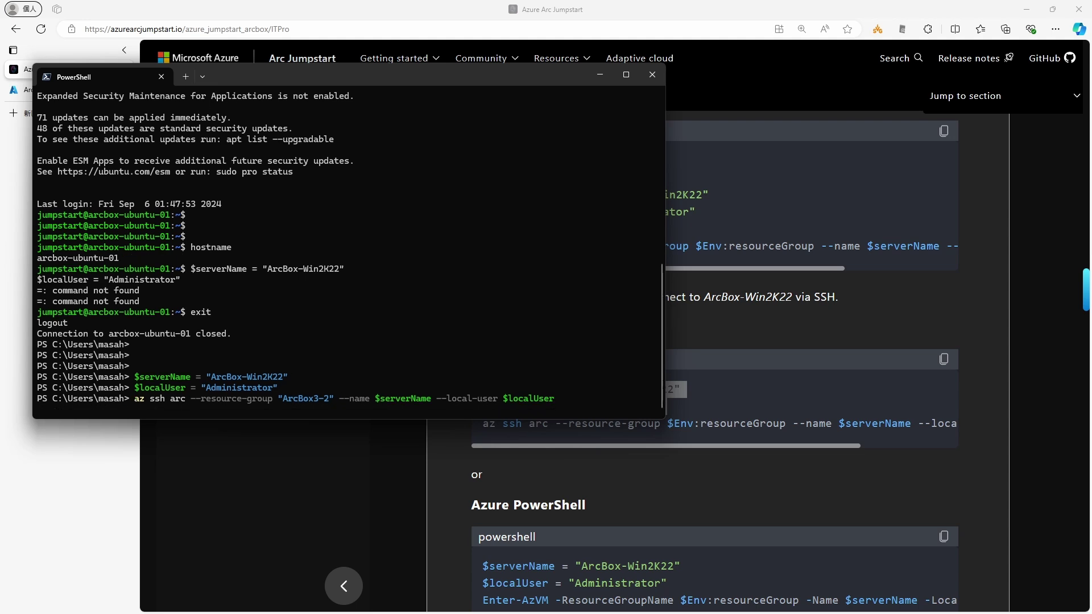
Step: Accept the ArcBox-Win2K22 host key, log in, and run dir and hostname
type("yes")
key("Return")
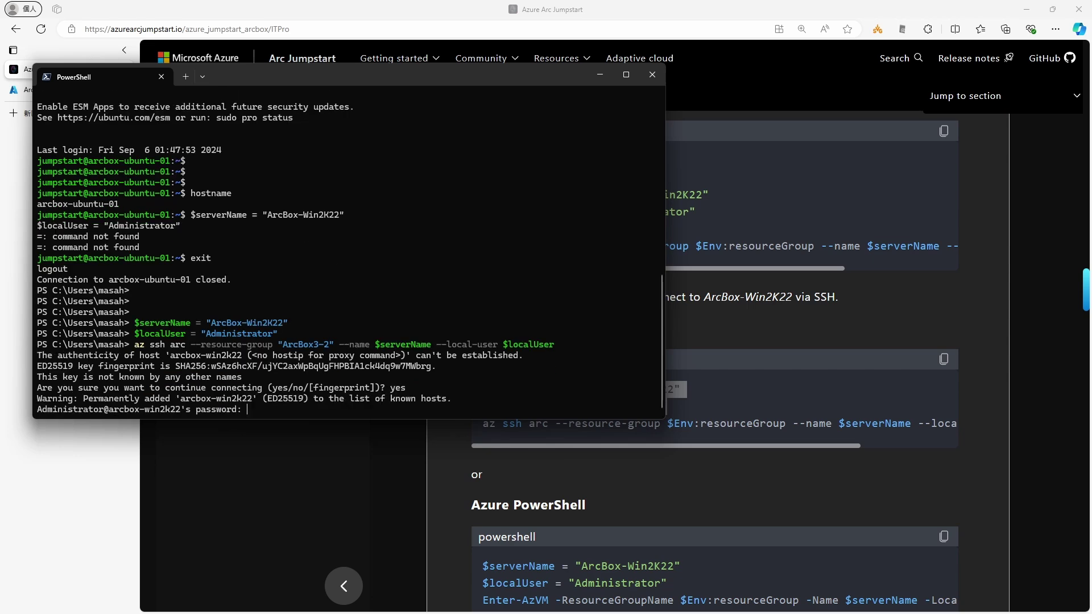
key("Return")
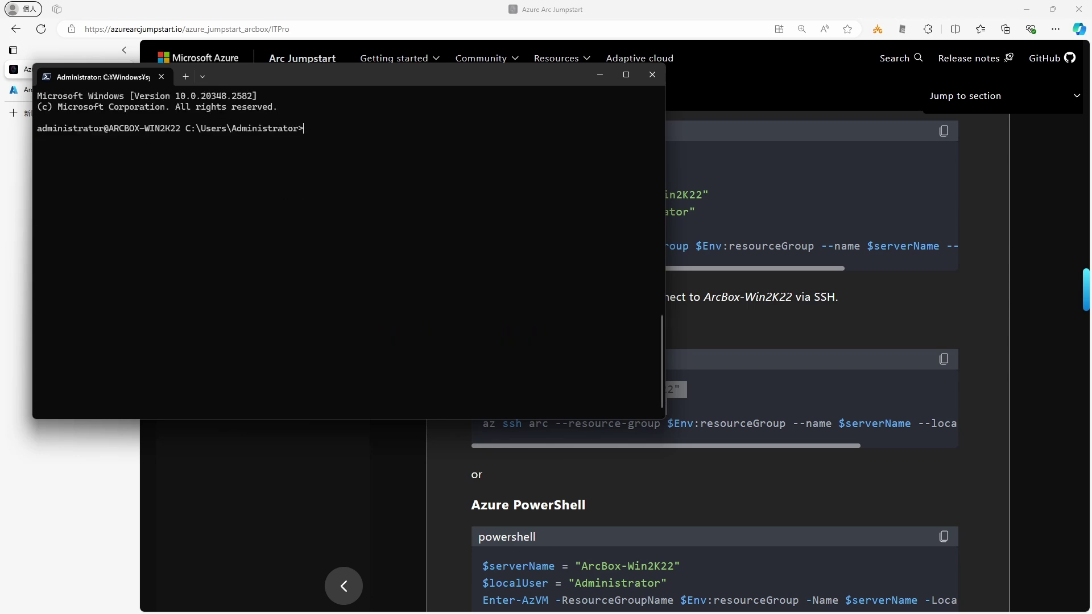
key("Return")
key("Return")
key("Return")
type("pwd")
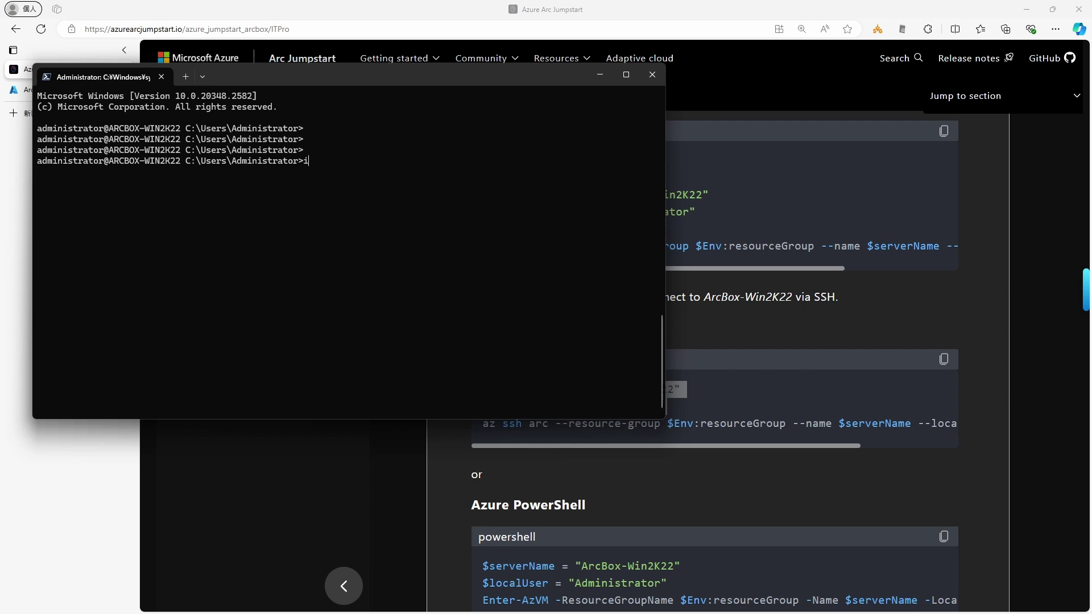
key("BackSpace")
key("BackSpace")
key("BackSpace")
type("dir")
key("Return")
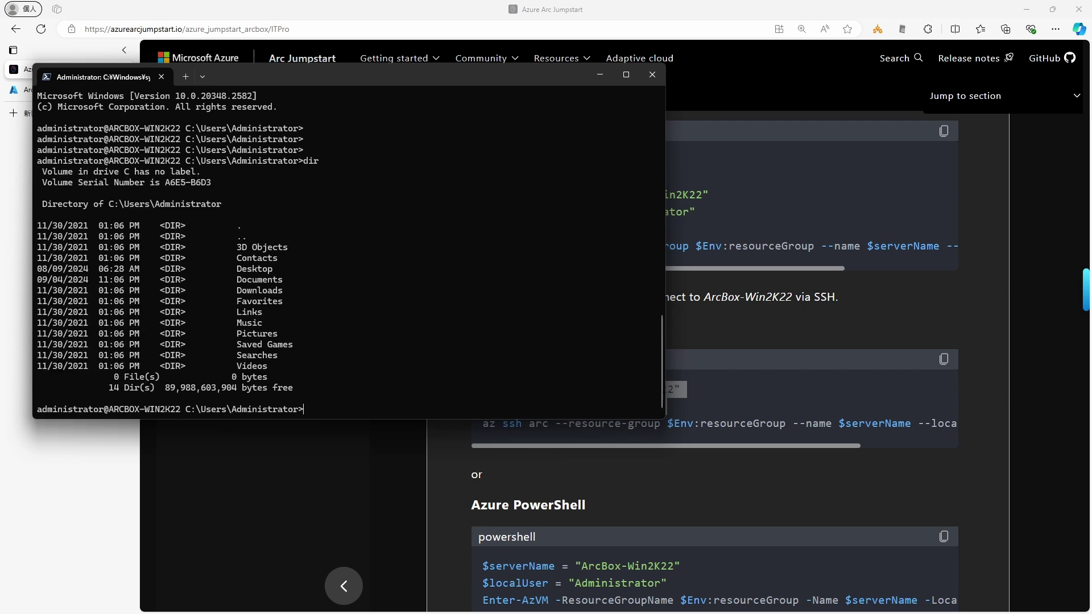
type("hostname")
key("Return")
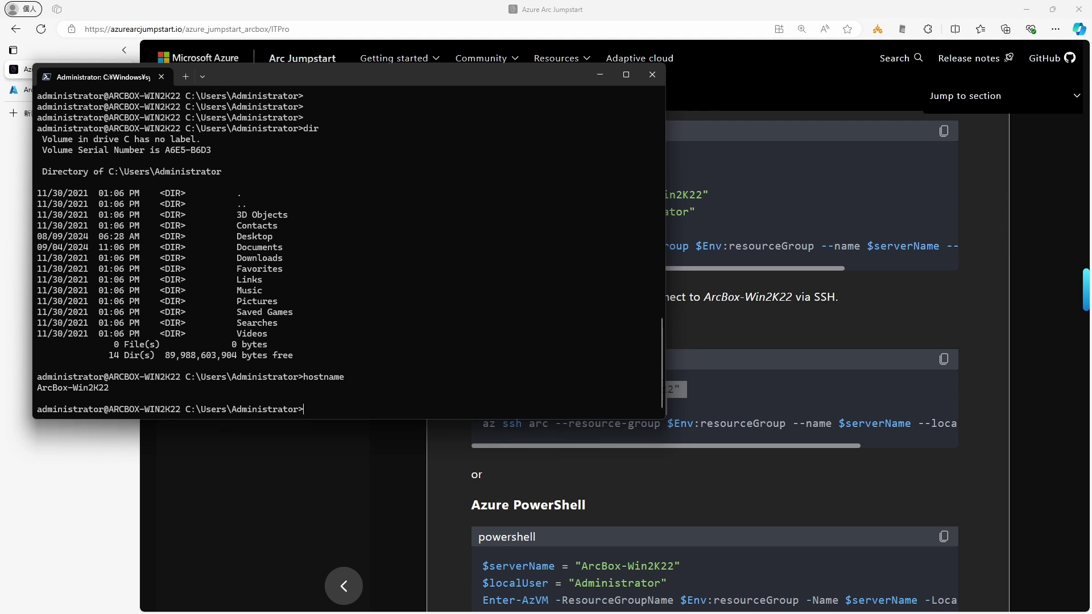
Step: Start PowerShell remotely, then exit twice to close the ArcBox-Win2K22 SSH connection
type("powershell")
key("Return")
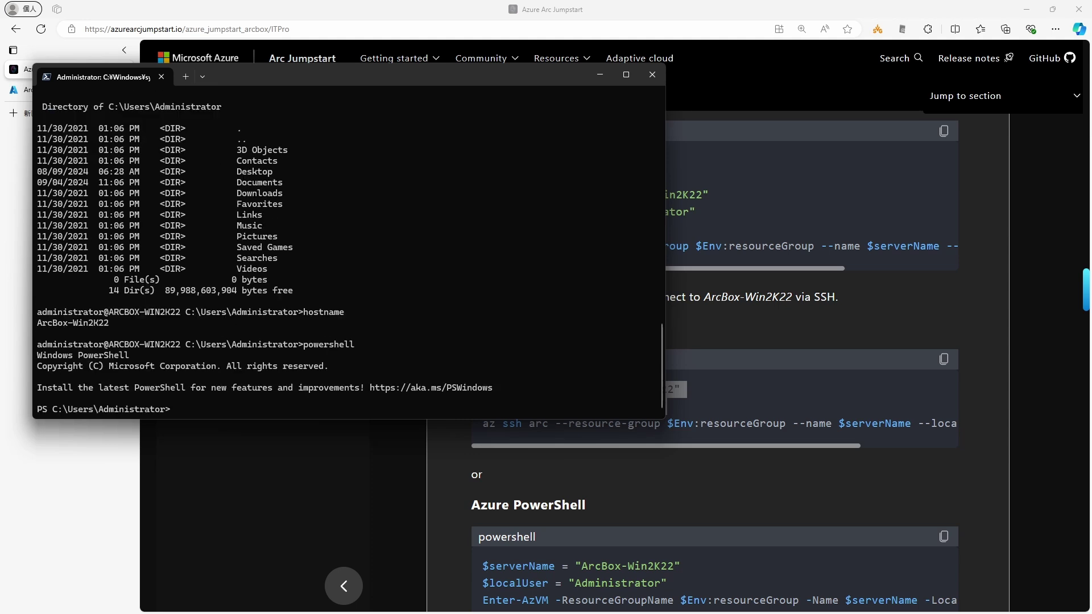
type("exit")
key("Return")
type("exit")
key("Return")
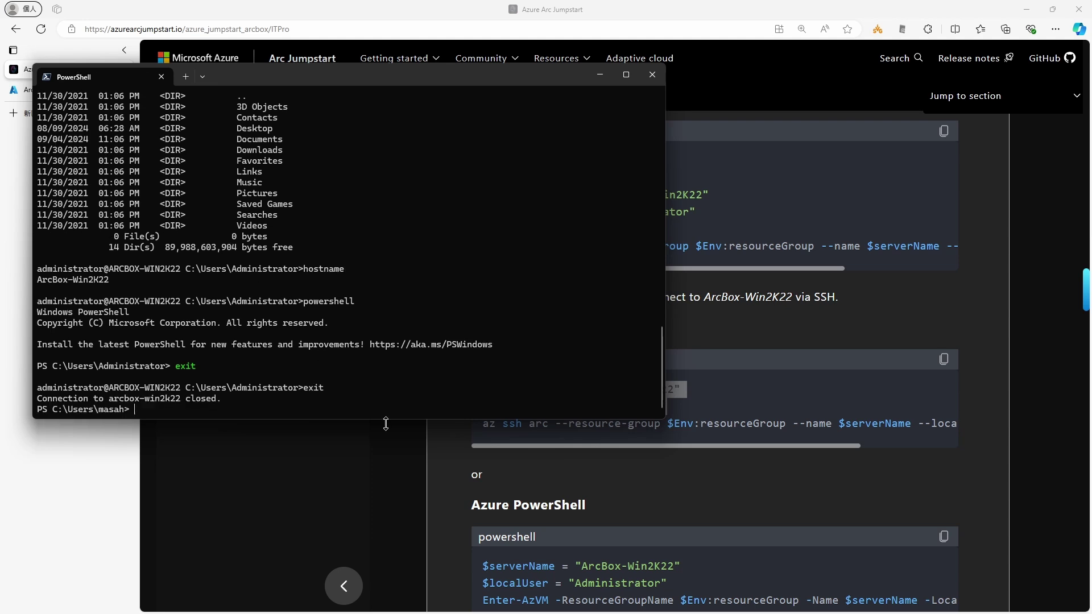
left_click(410, 483)
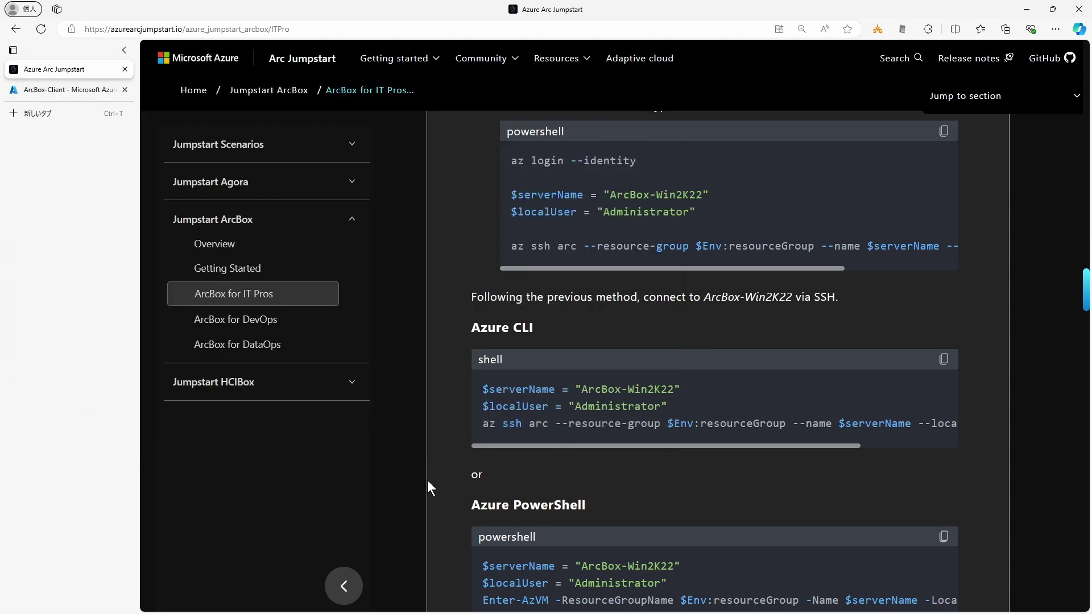
Step: Scroll the Jumpstart guide to the Remote Desktop over SSH section
scroll(427, 481, "down", 7)
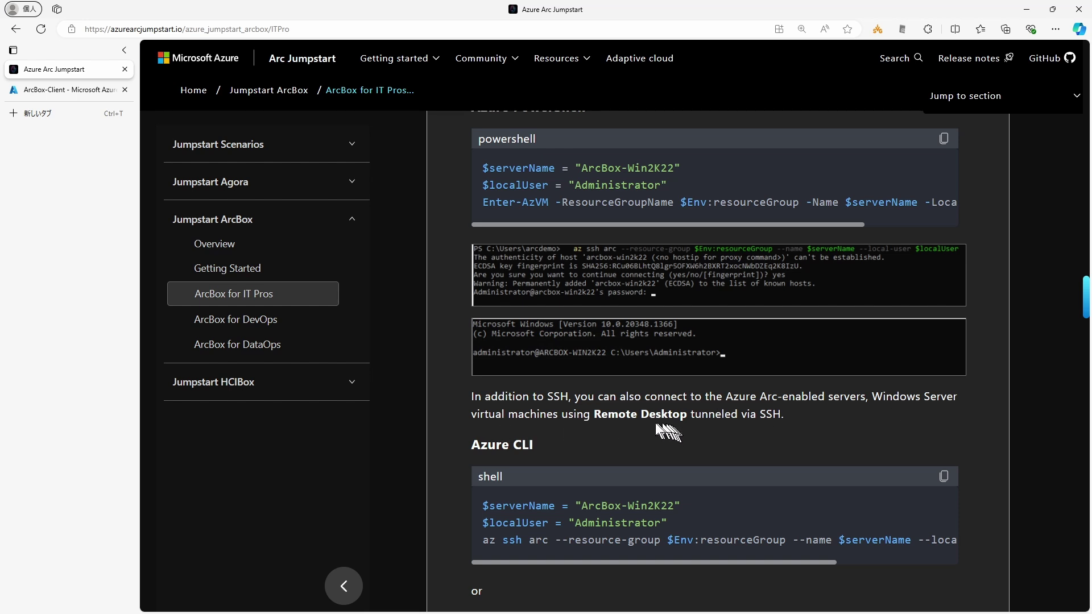
scroll(450, 435, "down", 3)
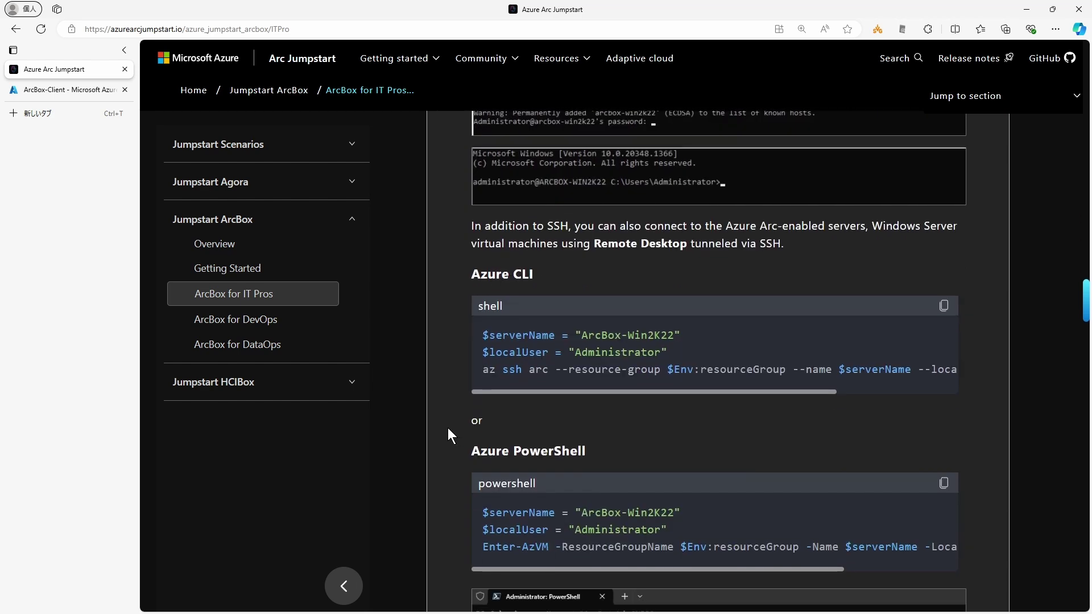
scroll(448, 428, "down", 5)
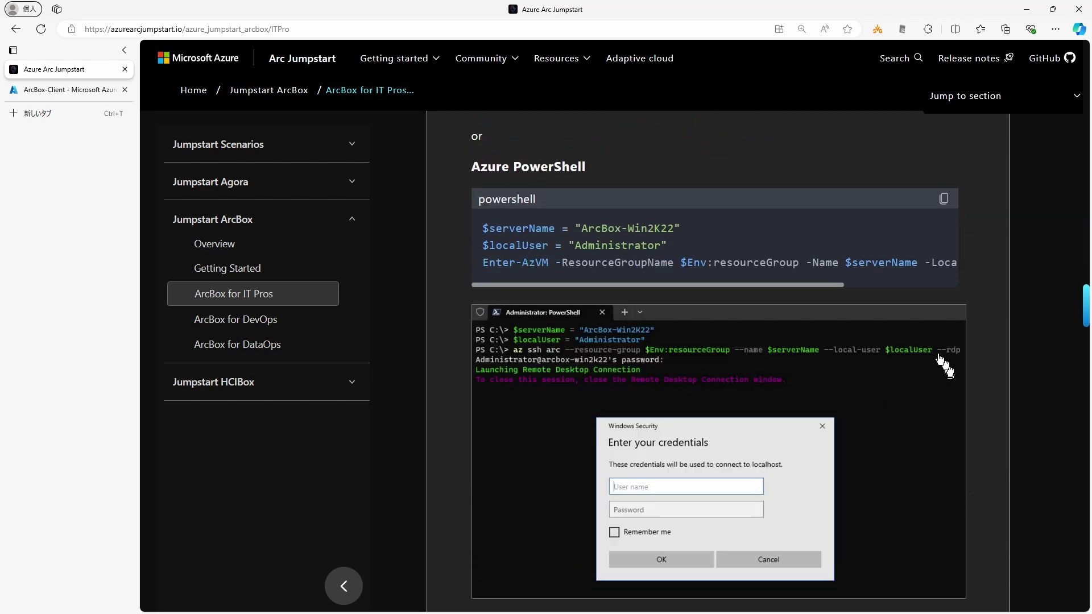
left_click_drag(787, 286, 745, 286)
scroll(449, 295, "up", 2)
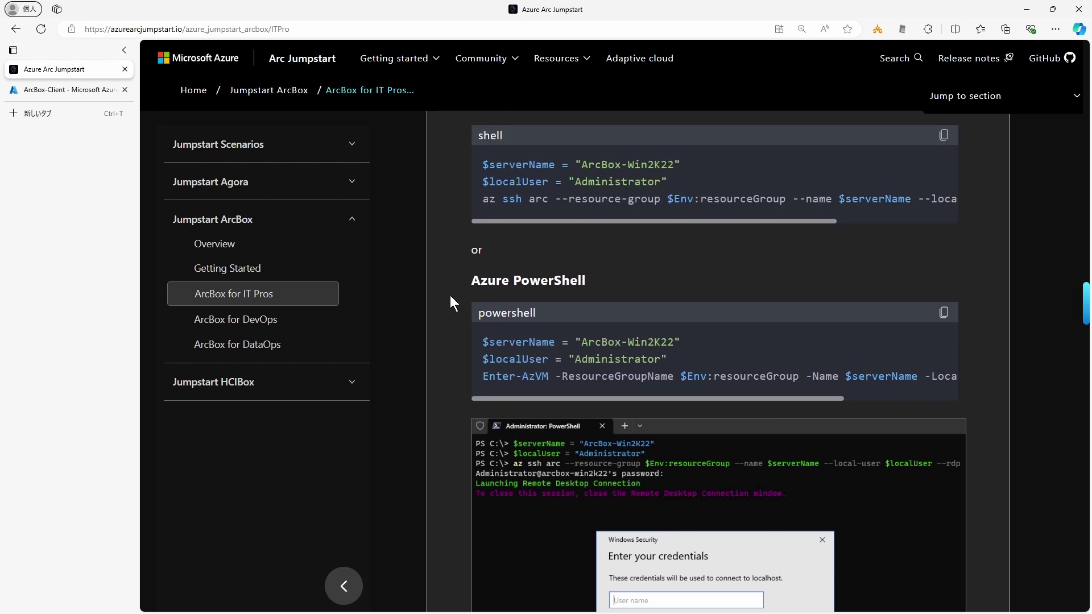
key("alt+Tab")
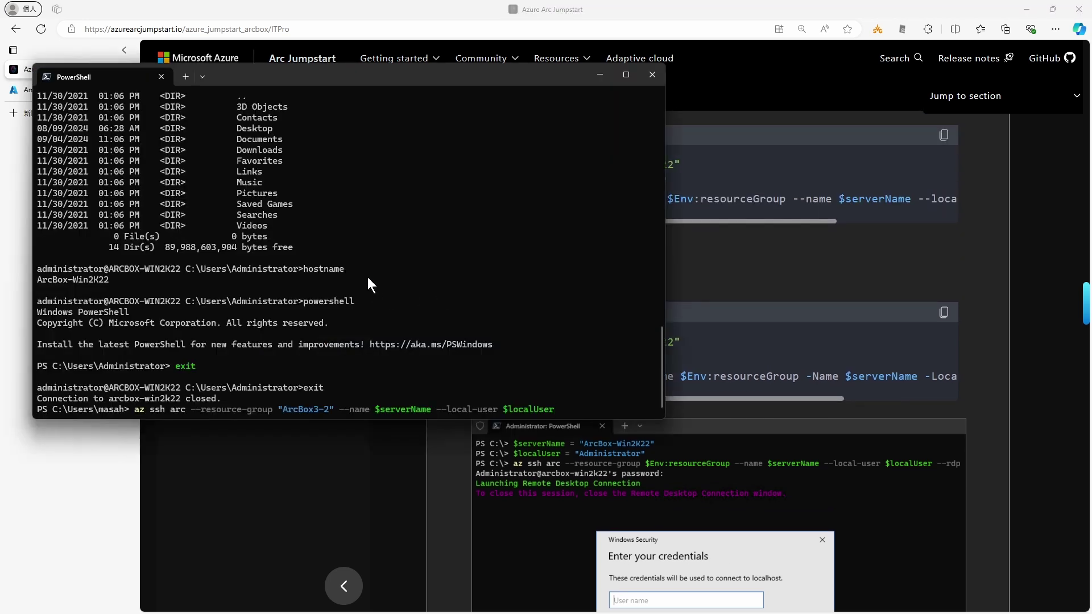
Step: Run az ssh arc with --rdp and sign in to ArcBox-Win2K22 as Administrator
type("--rdp")
key("Return")
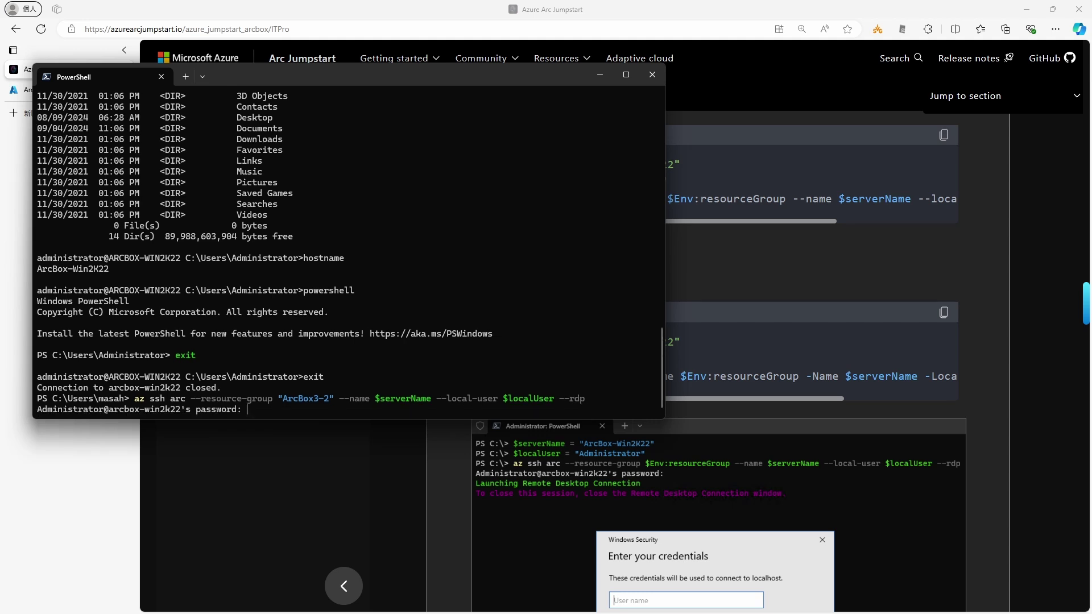
key("Return")
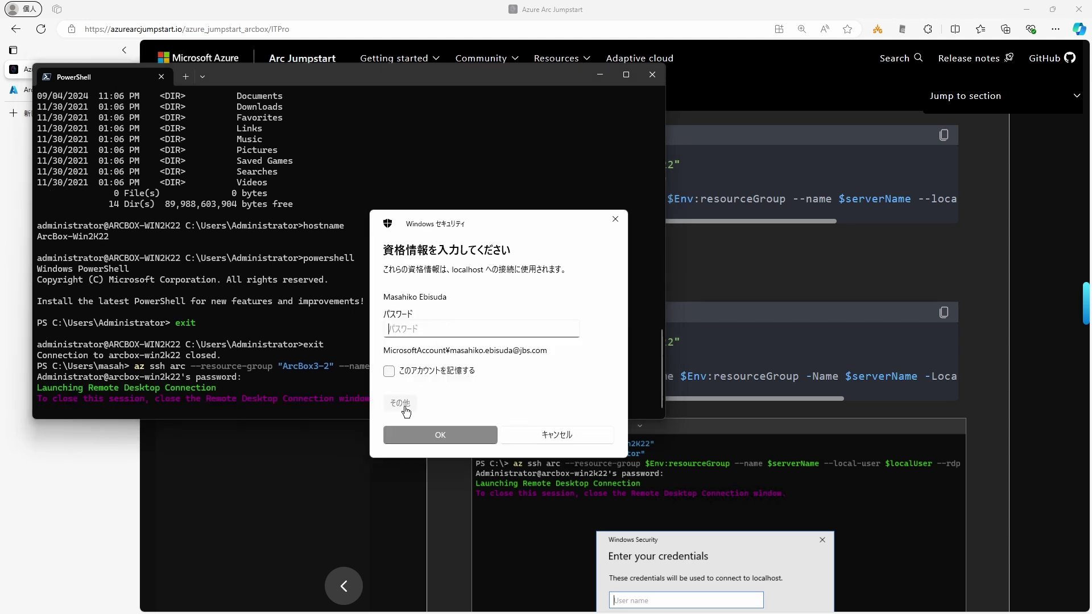
left_click(404, 408)
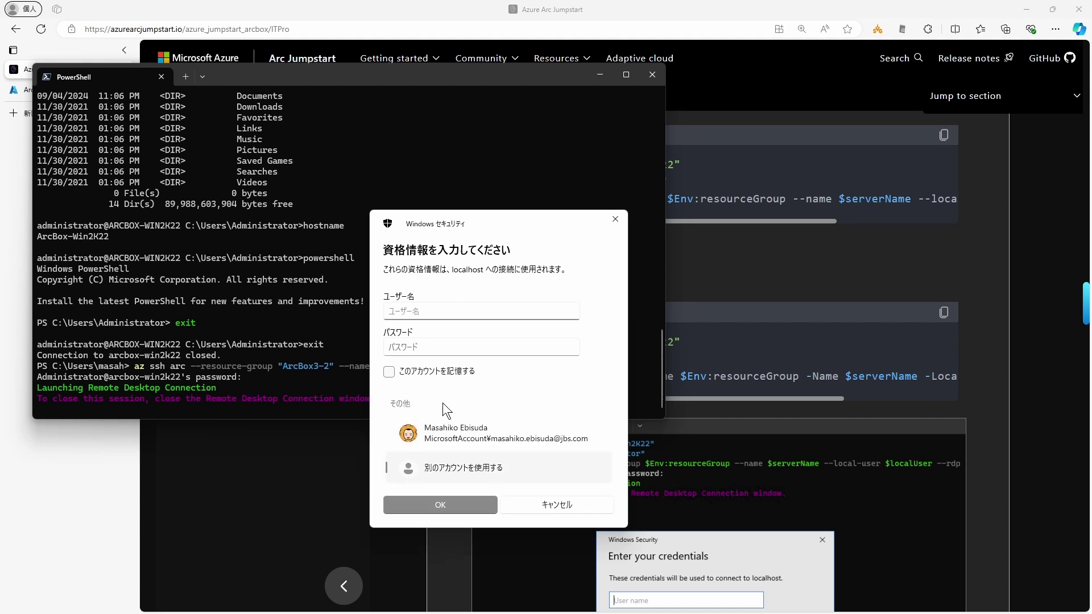
type("Administrator")
key("Tab")
type("*******")
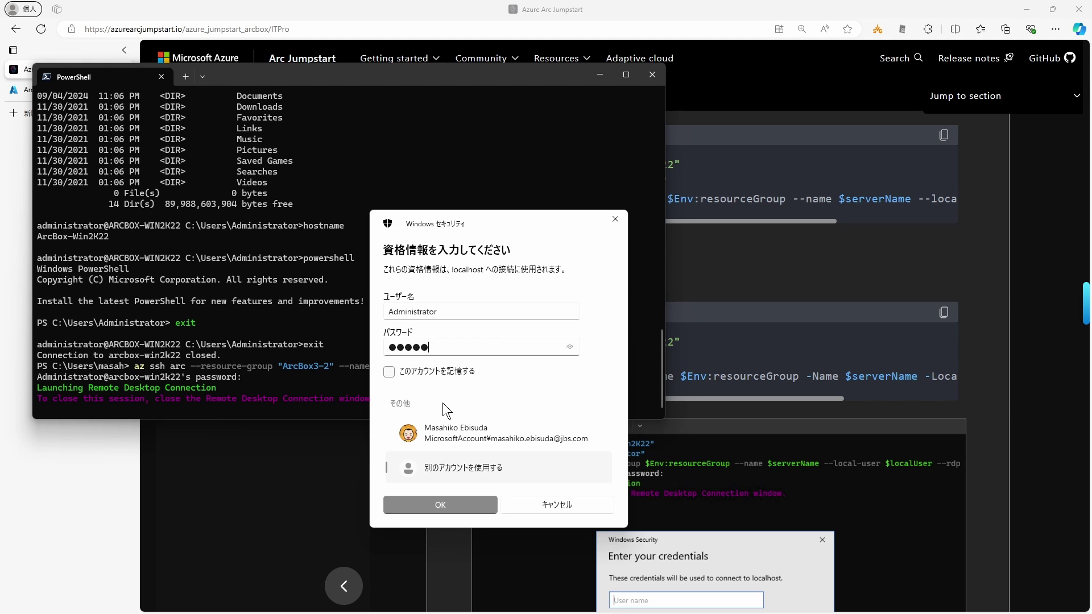
key("Return")
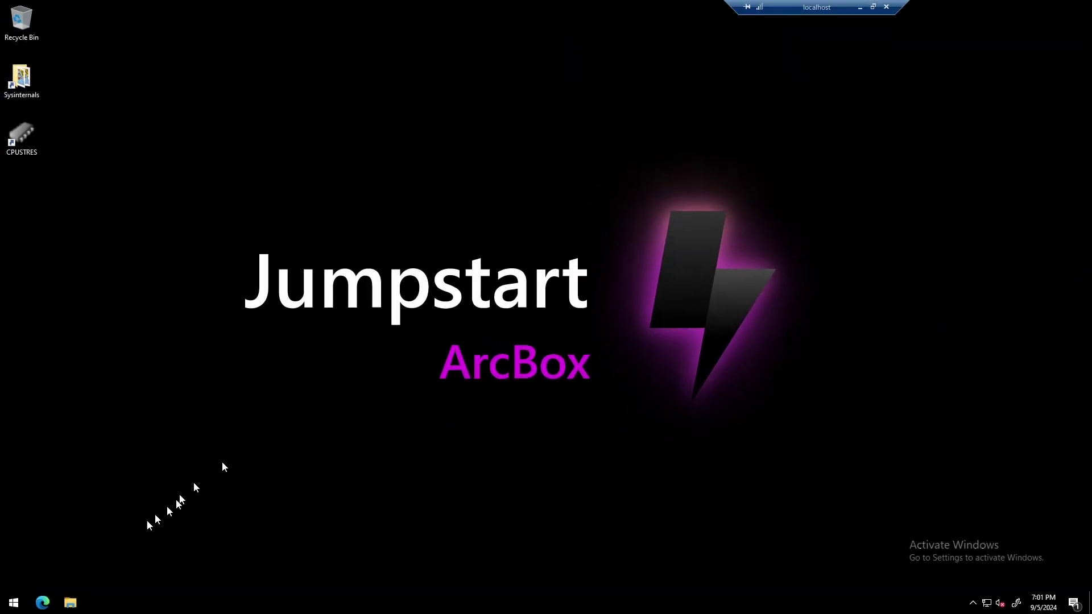
Step: Launch a cmd prompt from the Run dialog on ArcBox-Win2K22
right_click(20, 606)
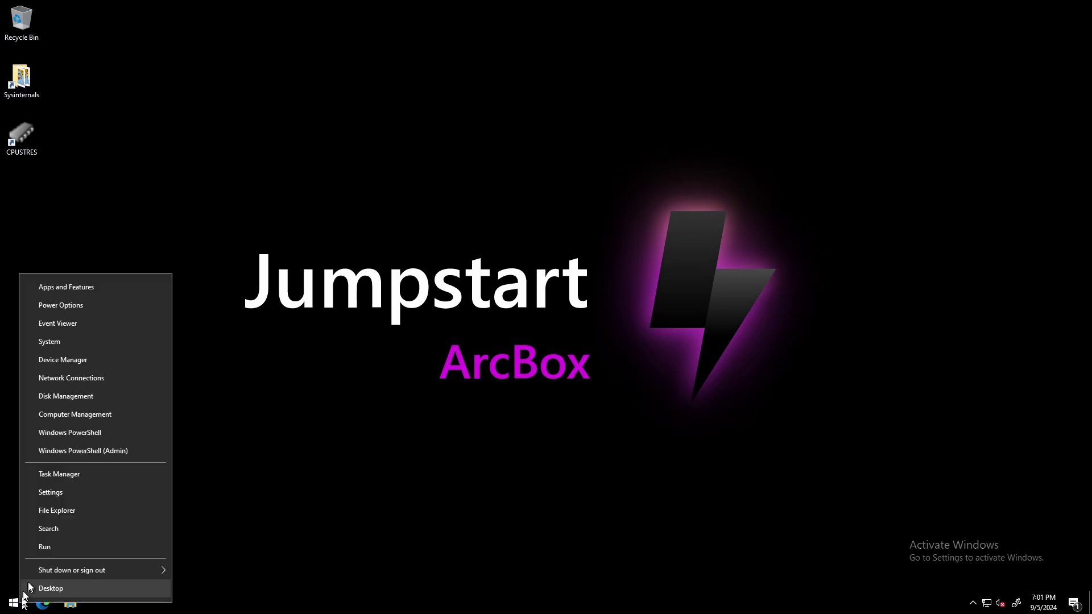
left_click(49, 549)
type("cmd")
key("Return")
Step: Run ipconfig and hostname to verify IPv4 10.10.1.103, then minimize the RDP session
type("ipconfig")
key("Return")
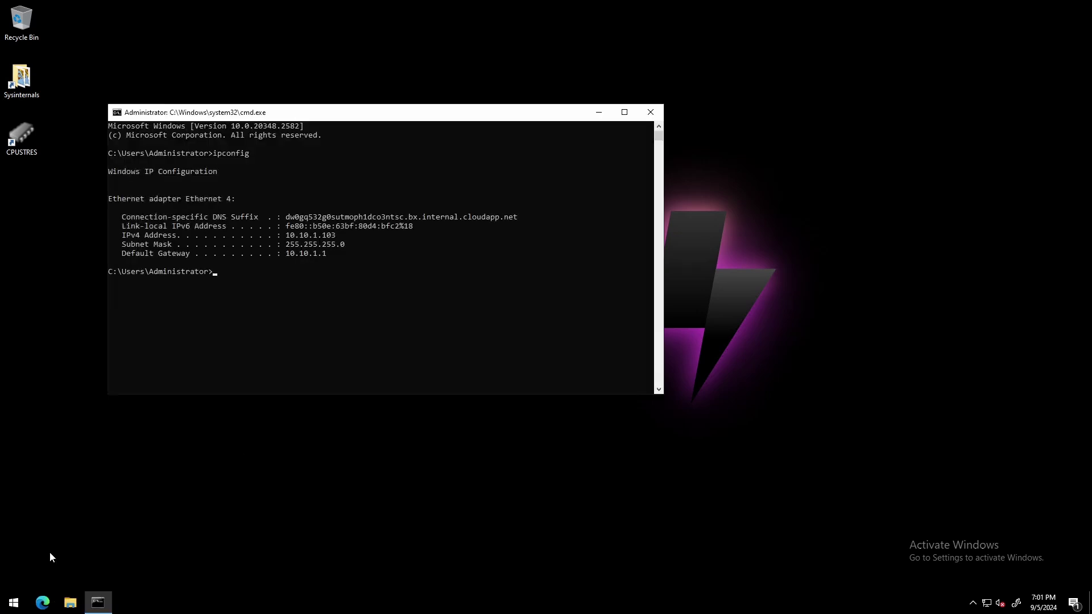
type("ame")
key("Return")
mouse_move(513, 2)
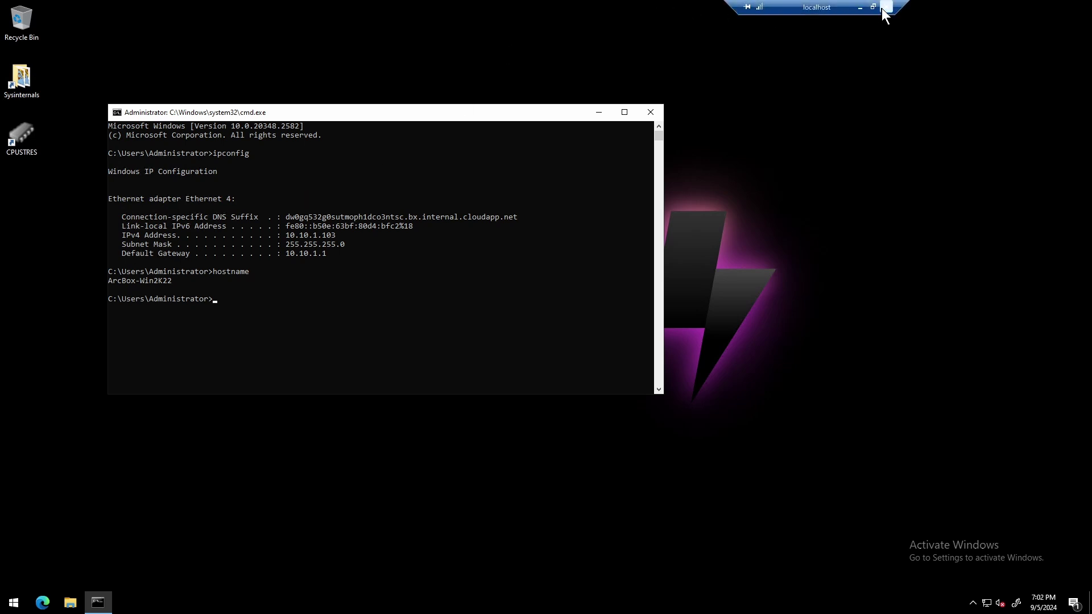
left_click(859, 7)
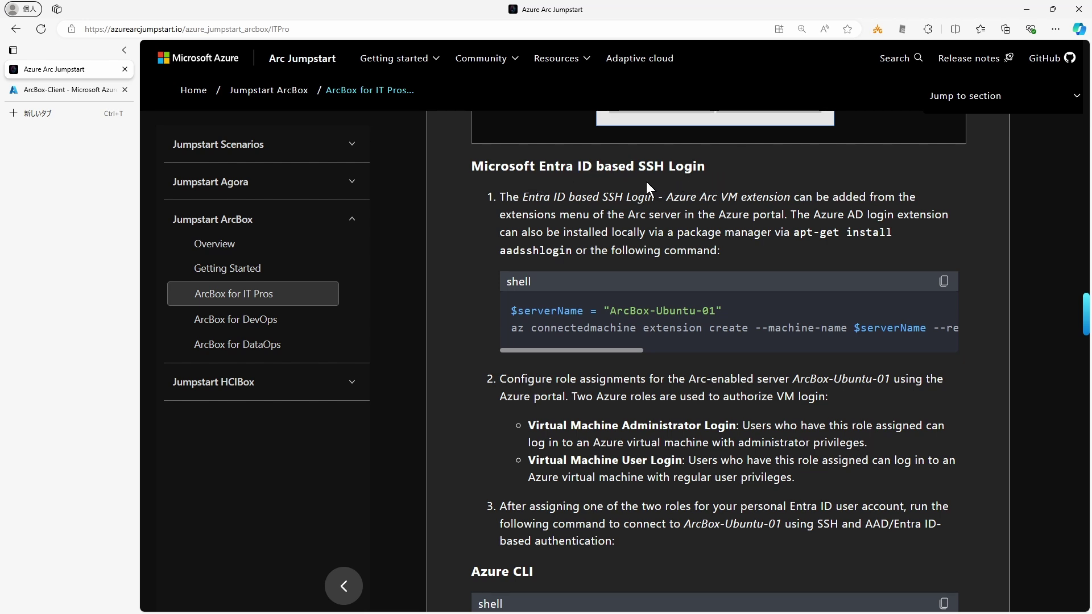
Step: Scroll the Entra ID extension command to its end: --type AADSSHLoginForLinux --location $env:azureLocation
double_click(509, 253)
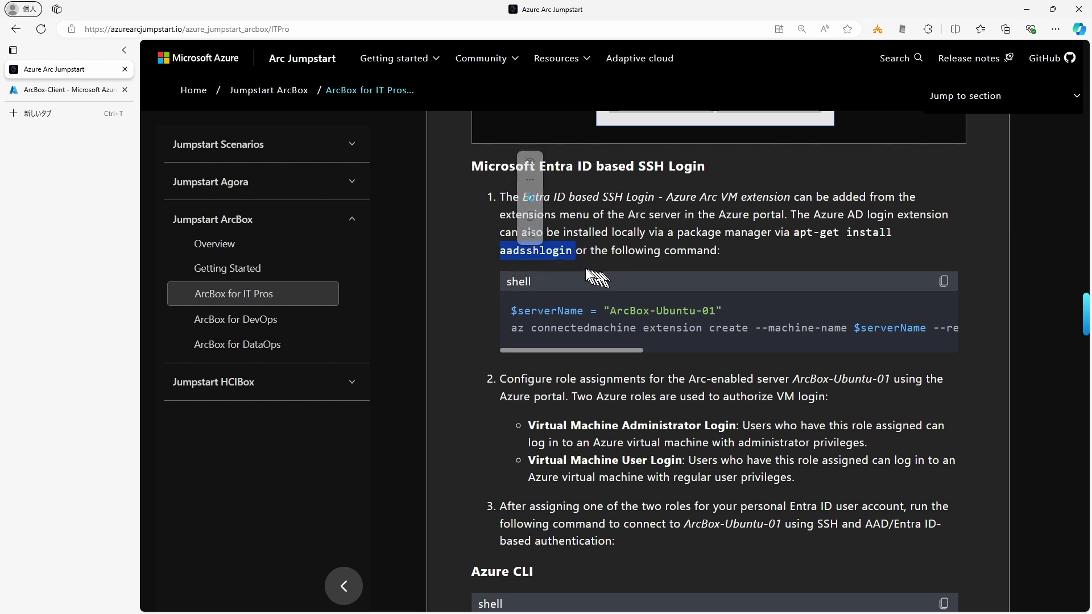
left_click(462, 328)
left_click_drag(610, 310, 706, 310)
left_click(570, 313)
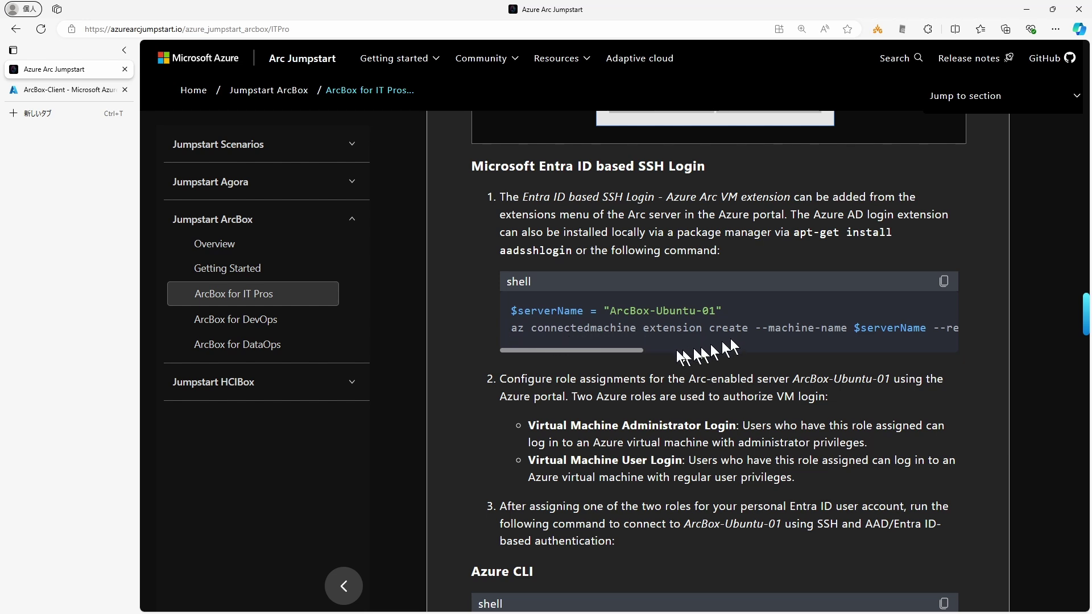
left_click_drag(628, 350, 796, 352)
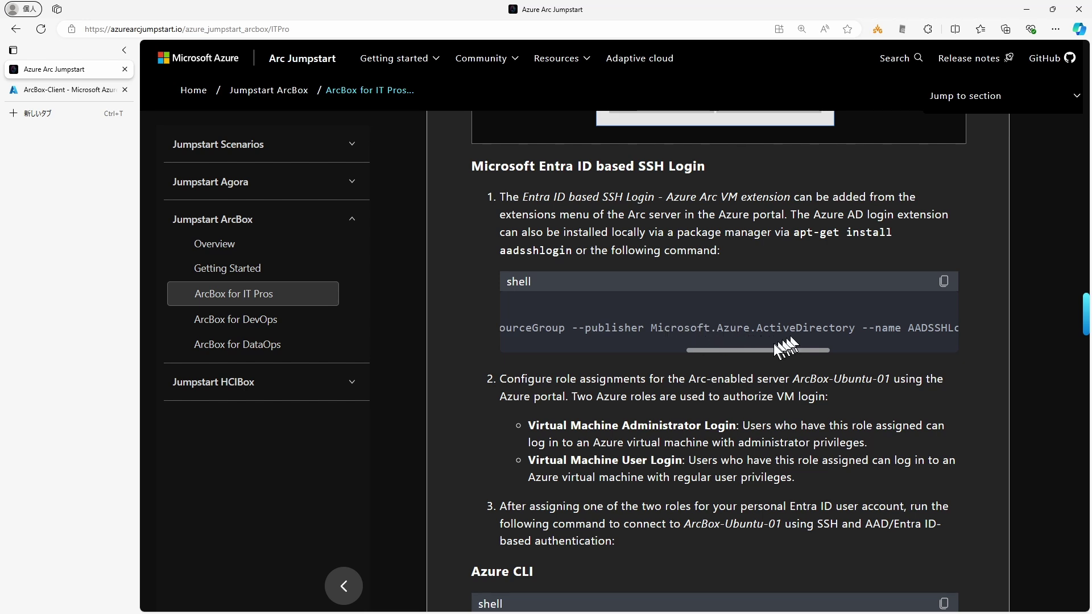
left_click_drag(762, 352, 843, 352)
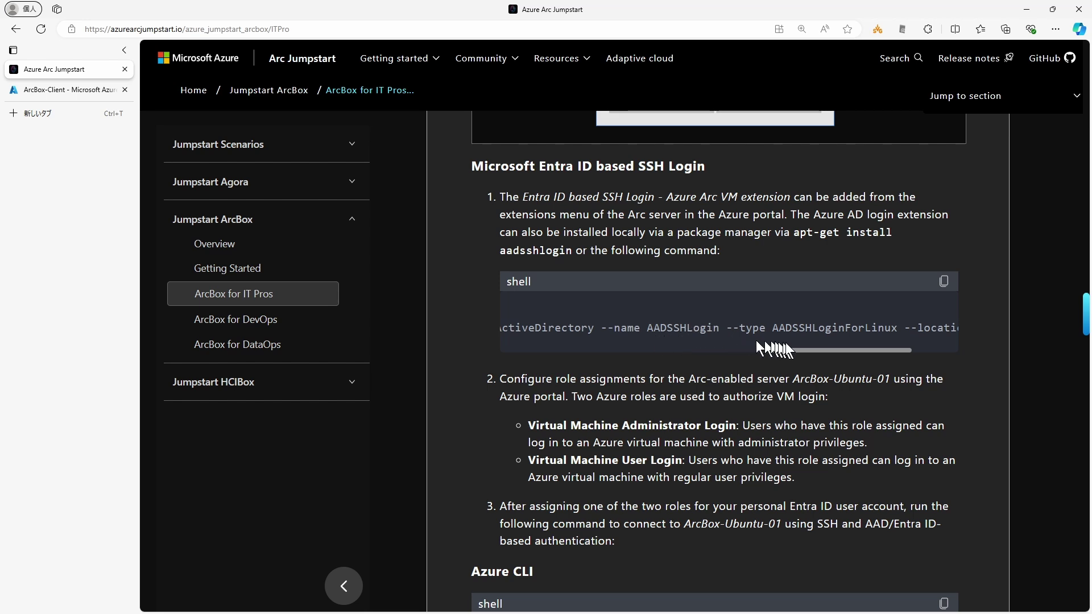
scroll(861, 342, "right", 3)
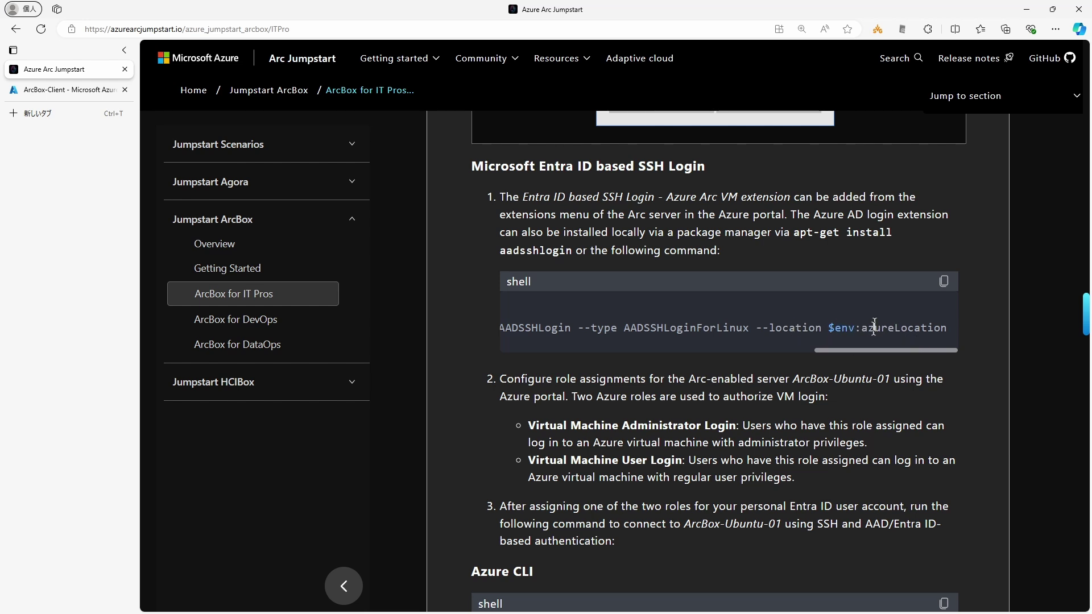
left_click_drag(855, 350, 933, 330)
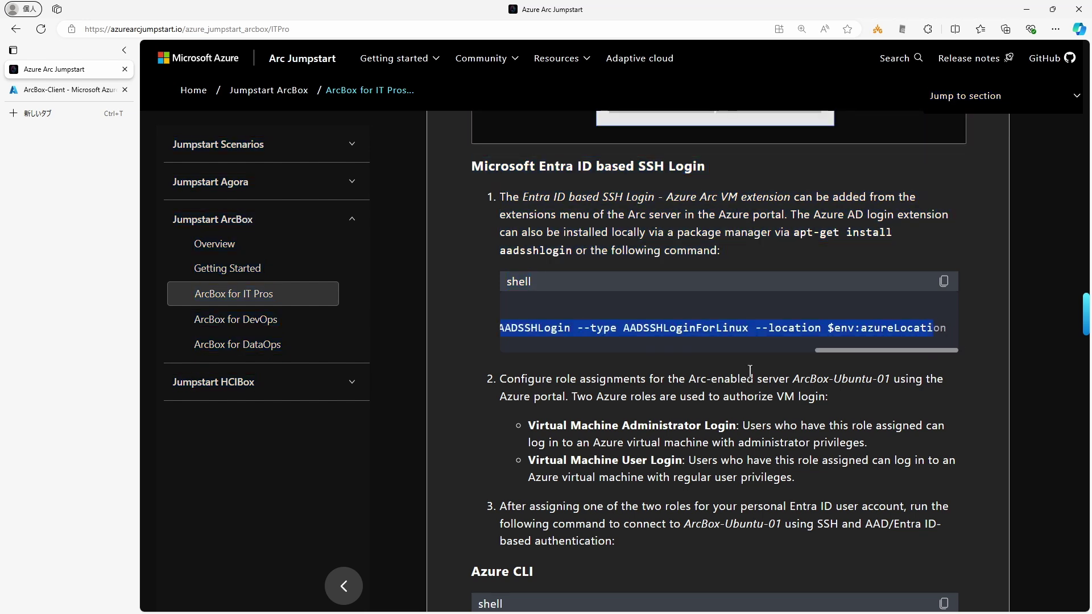
left_click(513, 358)
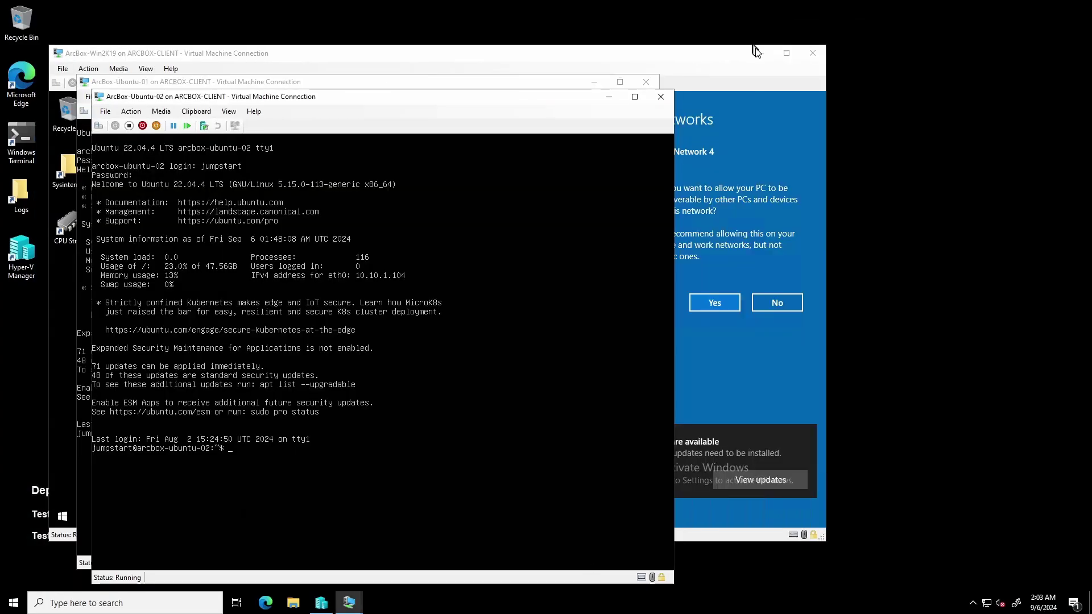
Step: Minimize the Win2K19, Ubuntu-02 and Ubuntu-01 VM windows and launch Windows Terminal with PowerShell
left_click(760, 53)
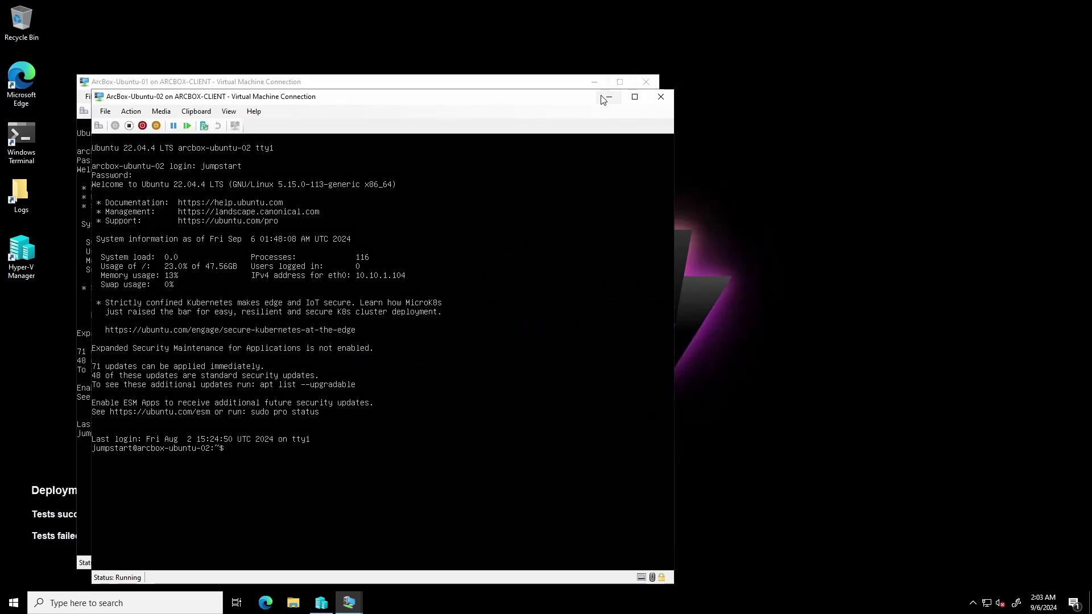
left_click(608, 97)
left_click(594, 82)
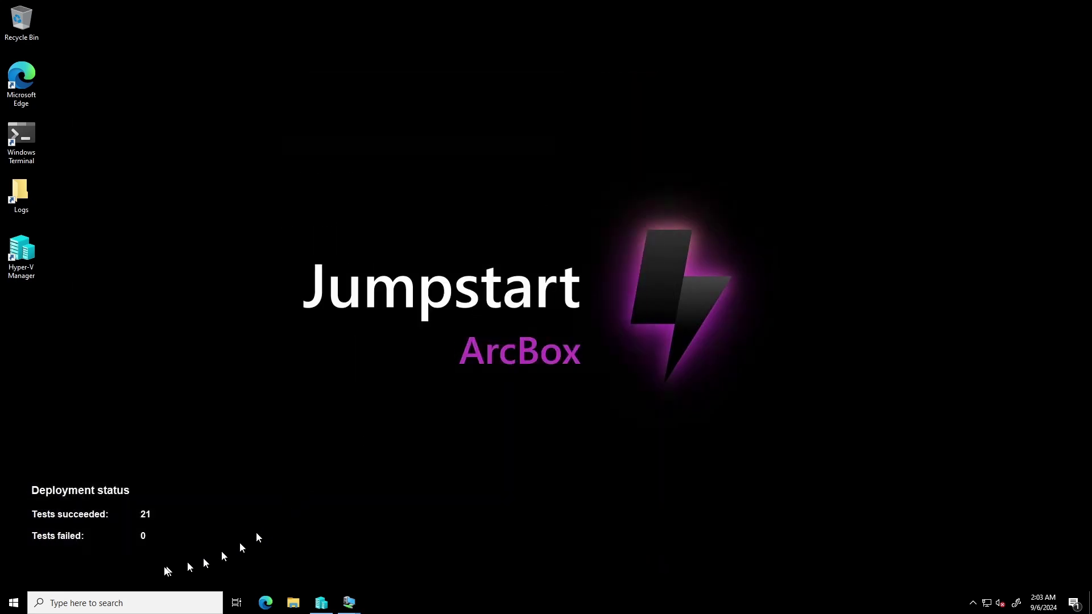
left_click(14, 603)
left_click(14, 130)
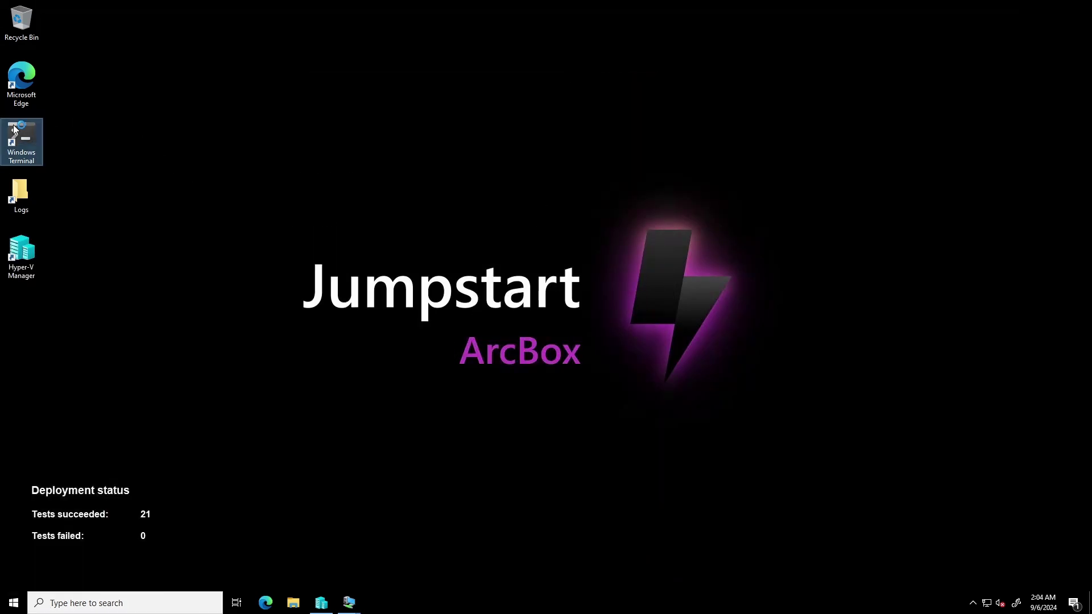
double_click(14, 129)
Step: Paste and run the AADSSHLogin extension install for ArcBox-Ubuntu-01, confirming provisioningState Succeeded
key("ctrl+v")
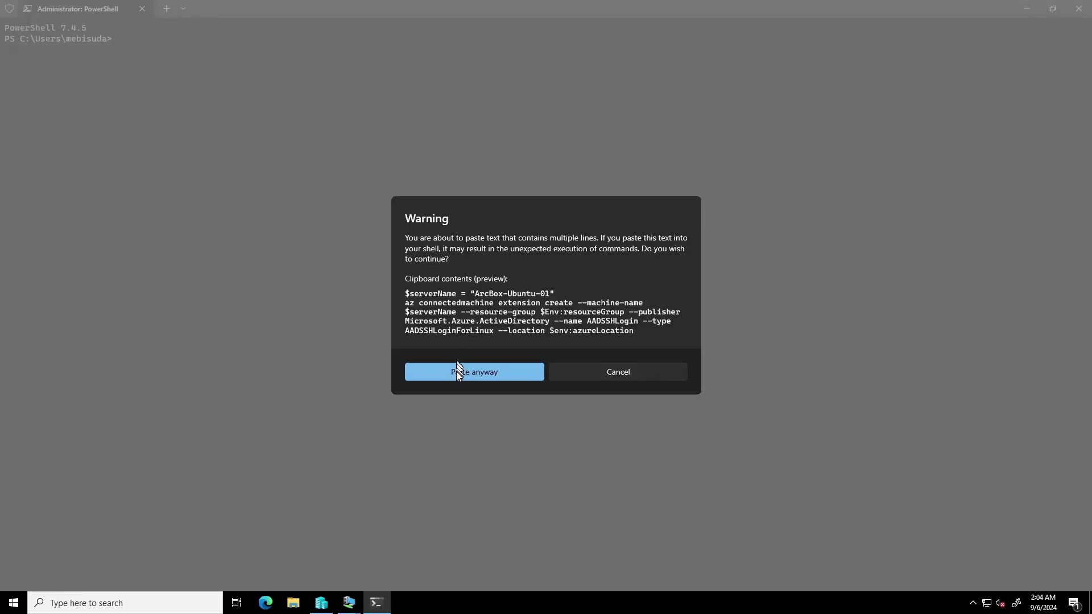
left_click(456, 371)
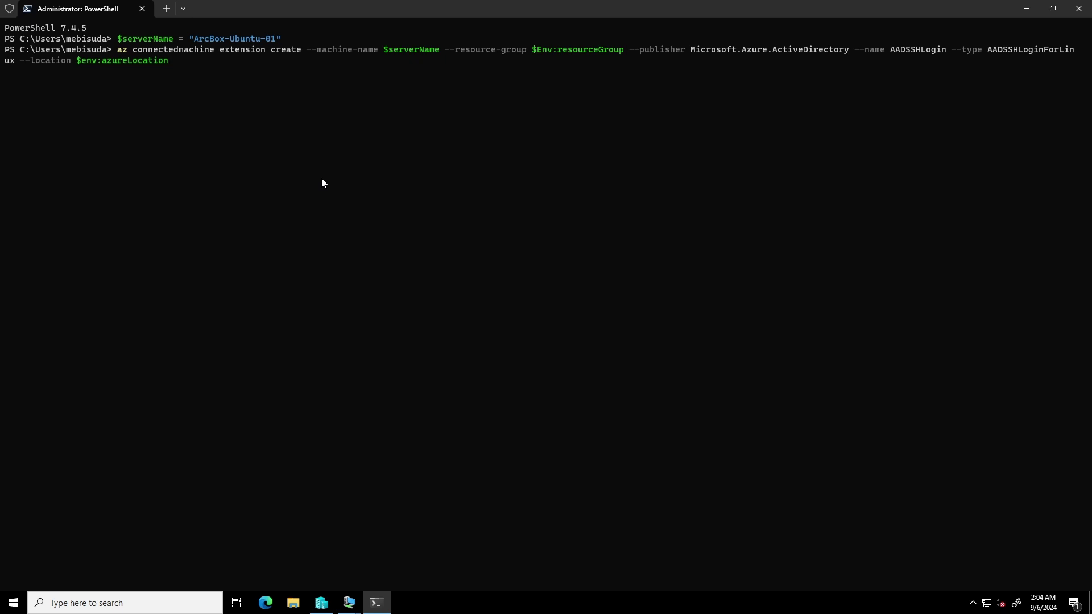
key("Return")
scroll(756, 184, "up", 5)
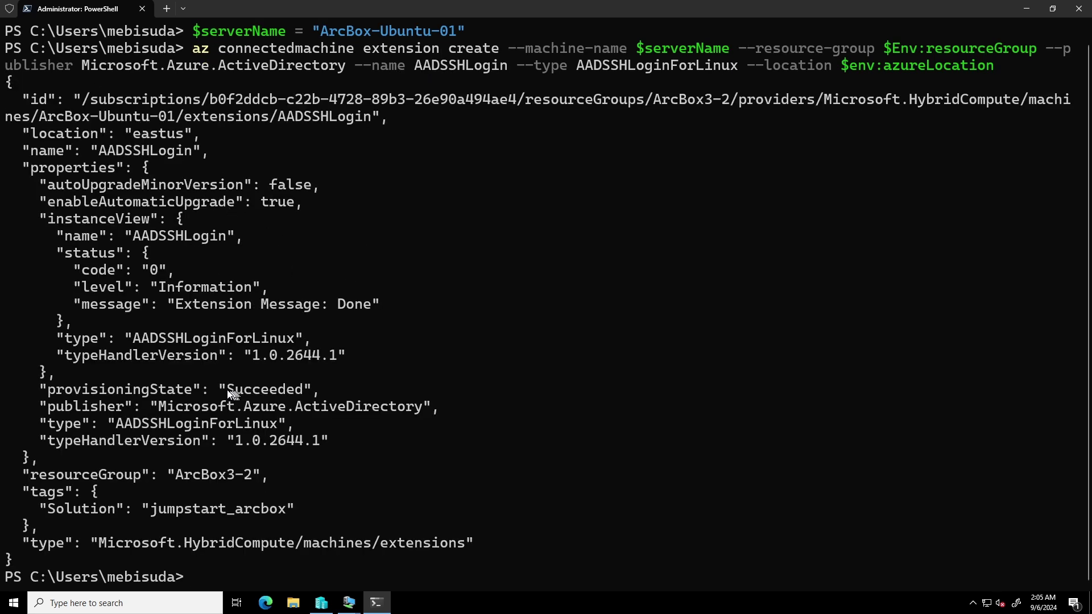
left_click_drag(227, 390, 303, 390)
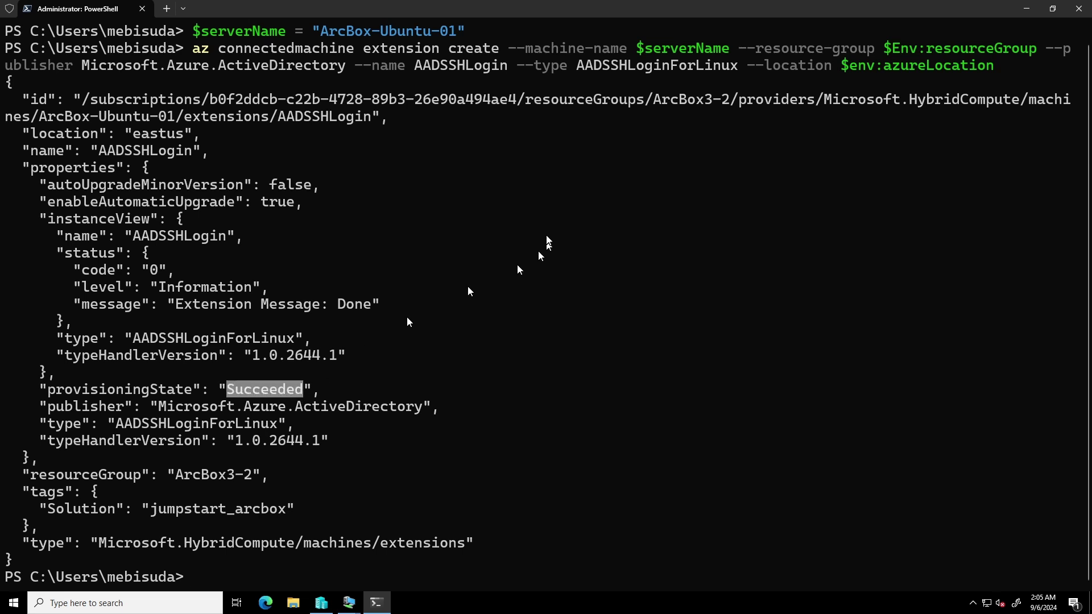
key("alt+Tab")
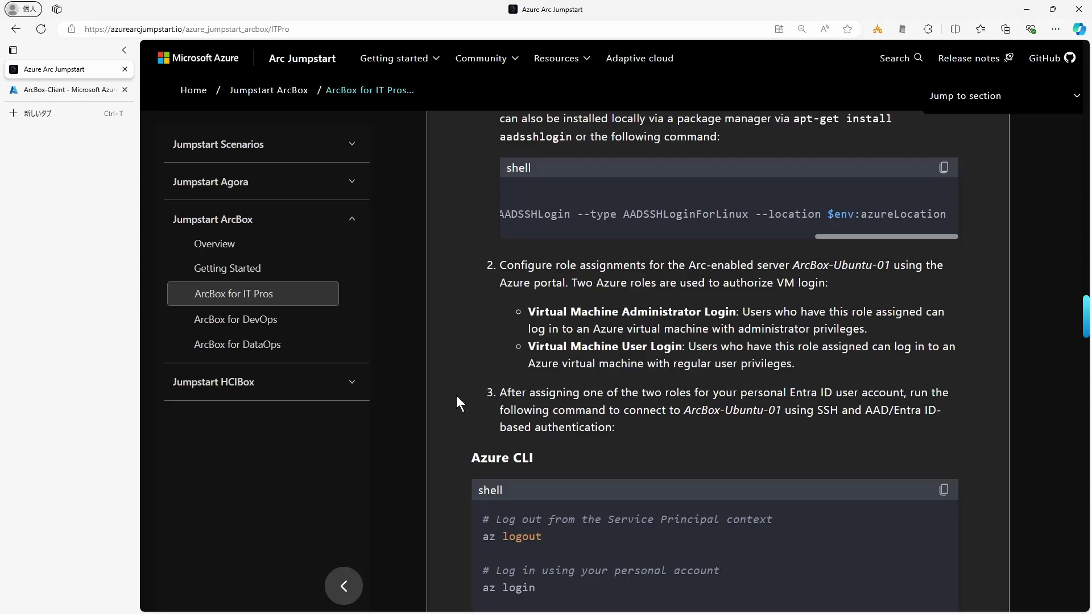
Step: Read the Entra ID SSH Login requirements, noting the Virtual Machine Administrator Login role, then show ArcBox-Client
scroll(452, 262, "up", 2)
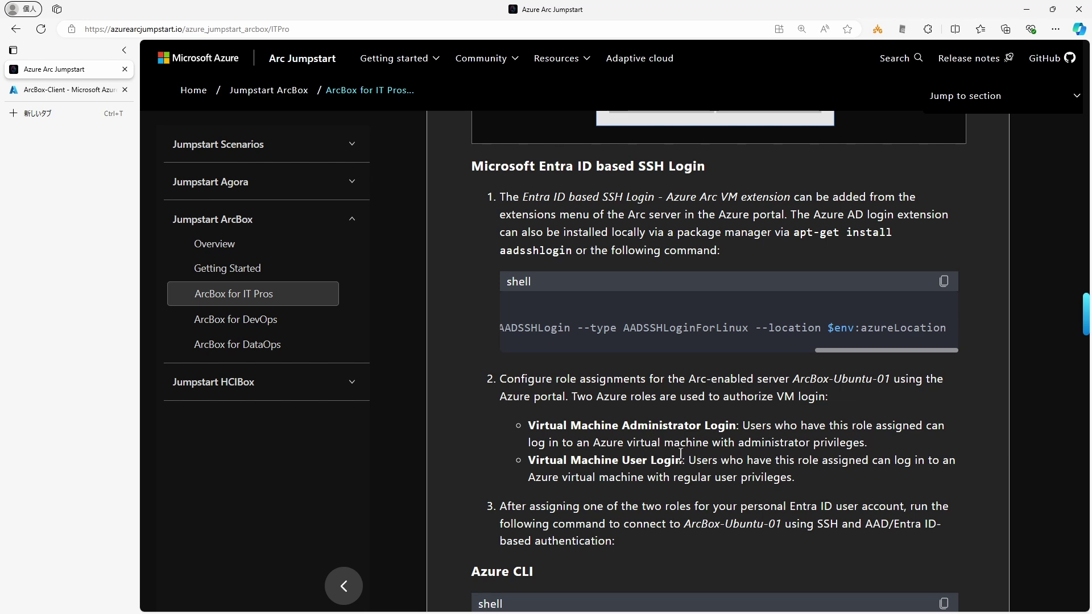
left_click_drag(794, 506, 889, 510)
left_click(693, 510)
scroll(486, 523, "down", 2)
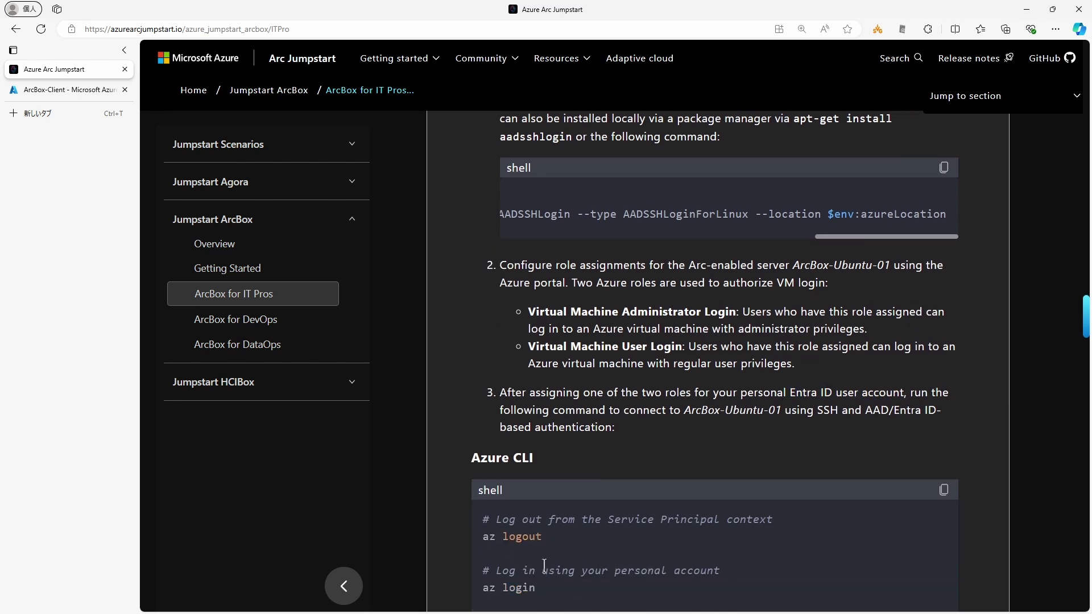
scroll(467, 537, "down", 3)
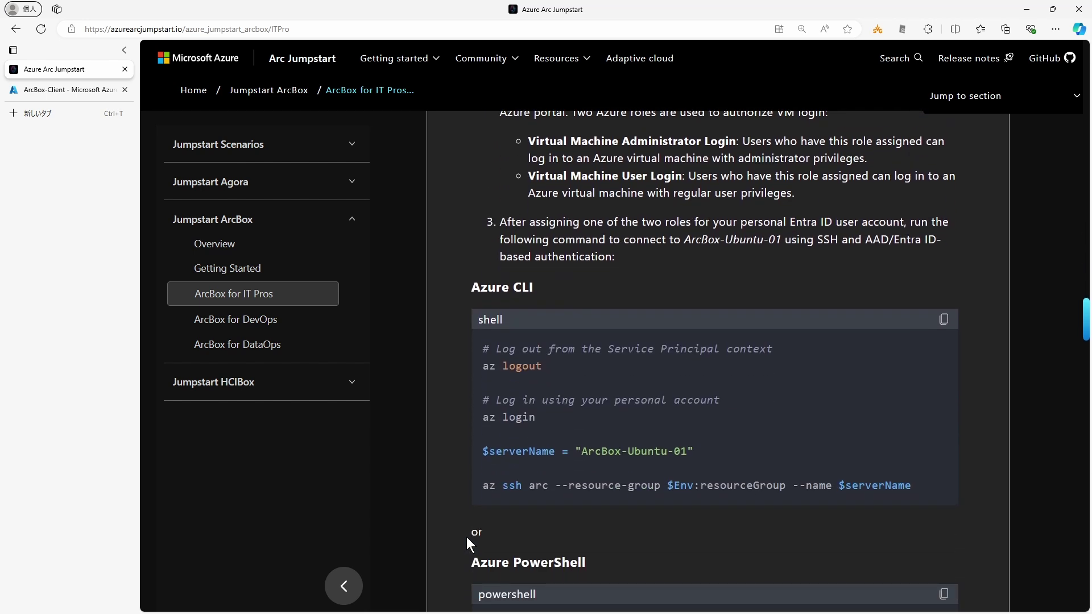
scroll(577, 293, "up", 2)
left_click_drag(527, 250, 735, 254)
key("ctrl+c")
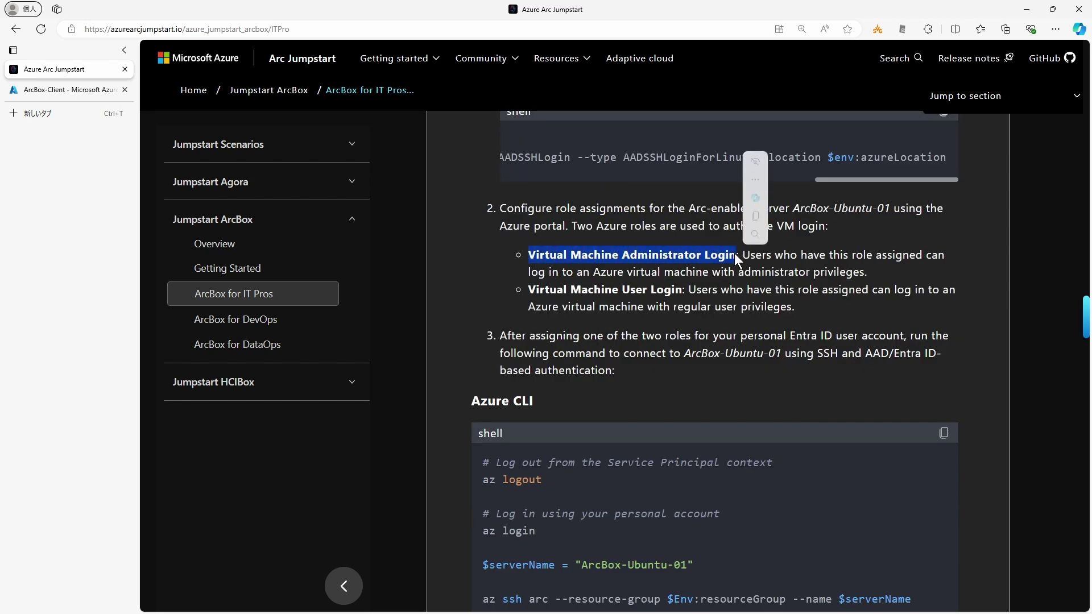
left_click(55, 91)
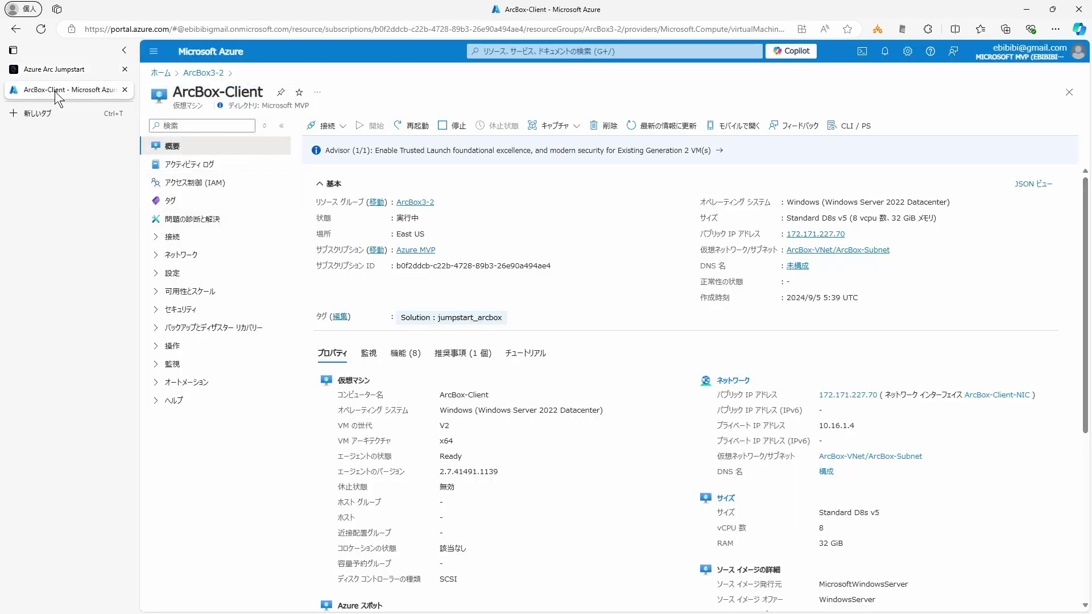
Step: Check the server name ArcBox-Ubuntu-01 in the docs and open that machine from resource group ArcBox3-2
left_click(70, 71)
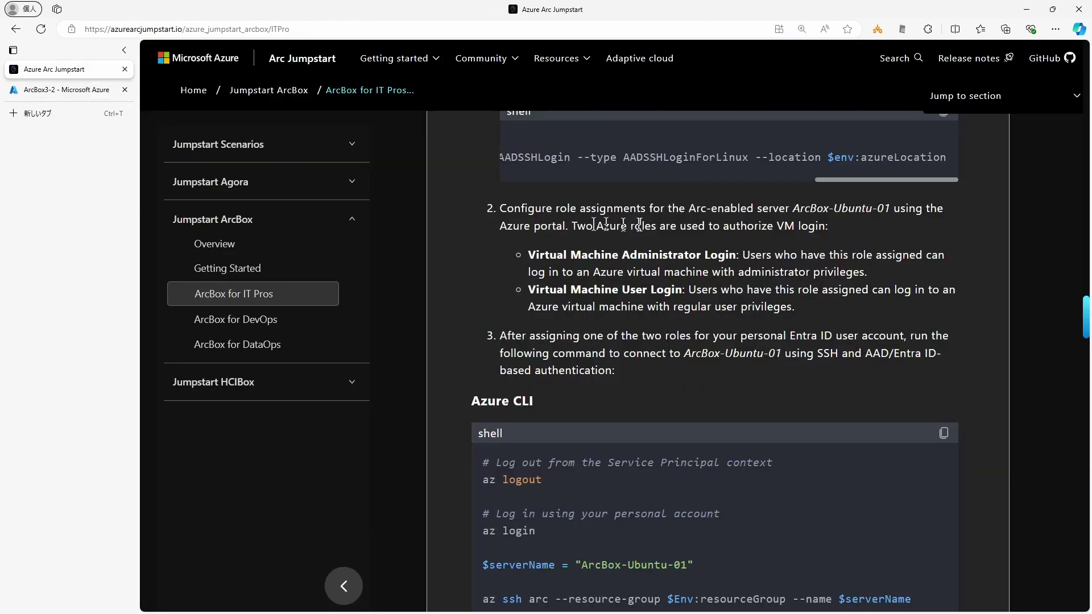
left_click_drag(794, 208, 891, 209)
left_click(66, 90)
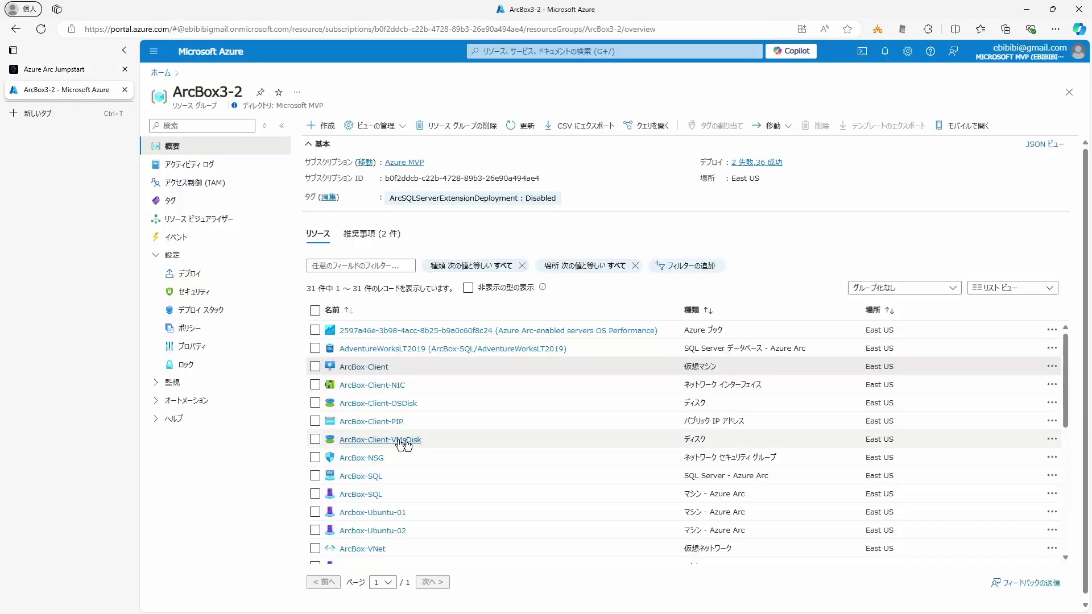
scroll(390, 475, "down", 1)
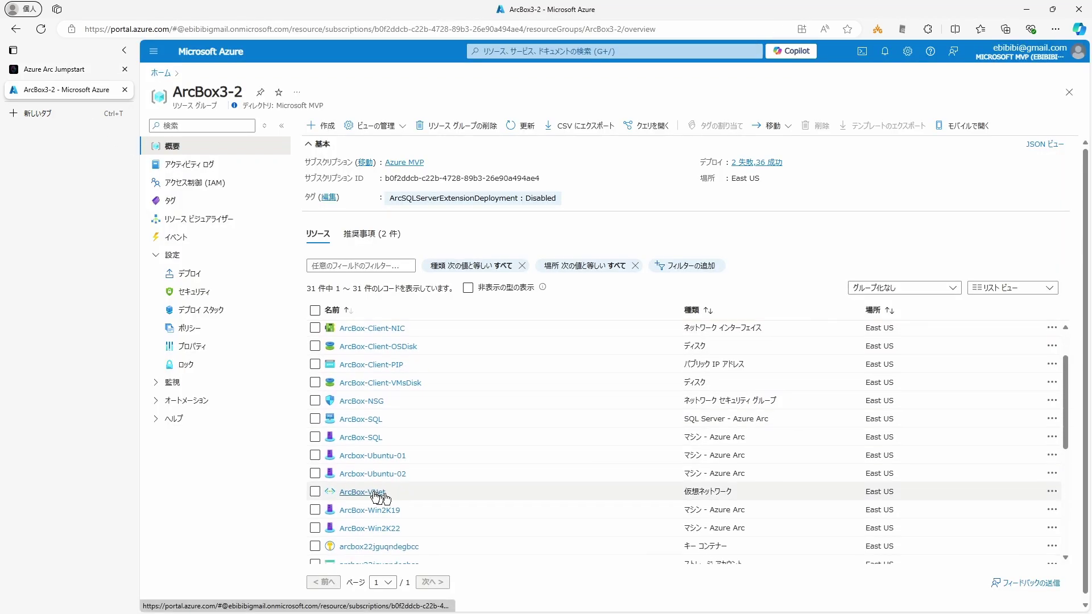
left_click(357, 457)
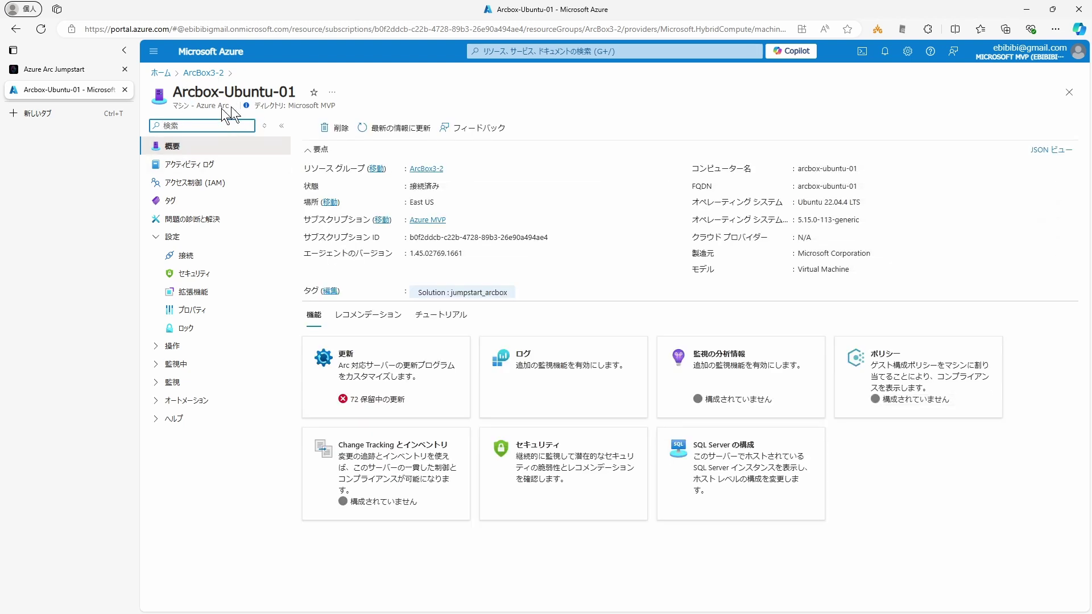
Step: From IAM, add a role assignment, search 'Virtual Machine' and pick 仮想マシンの管理者ログイン before choosing members
left_click(187, 185)
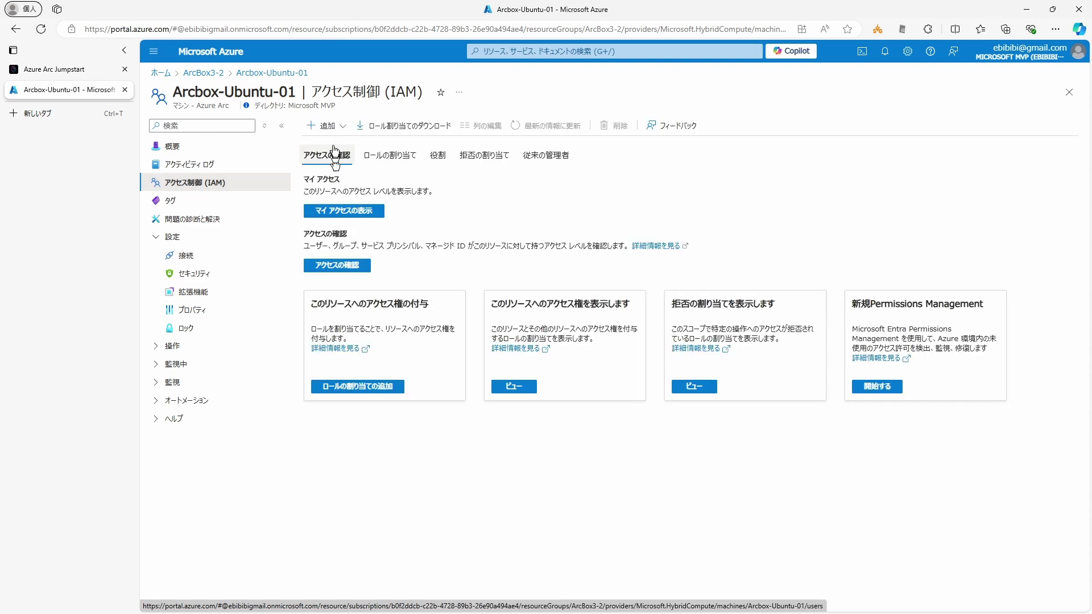
left_click(340, 146)
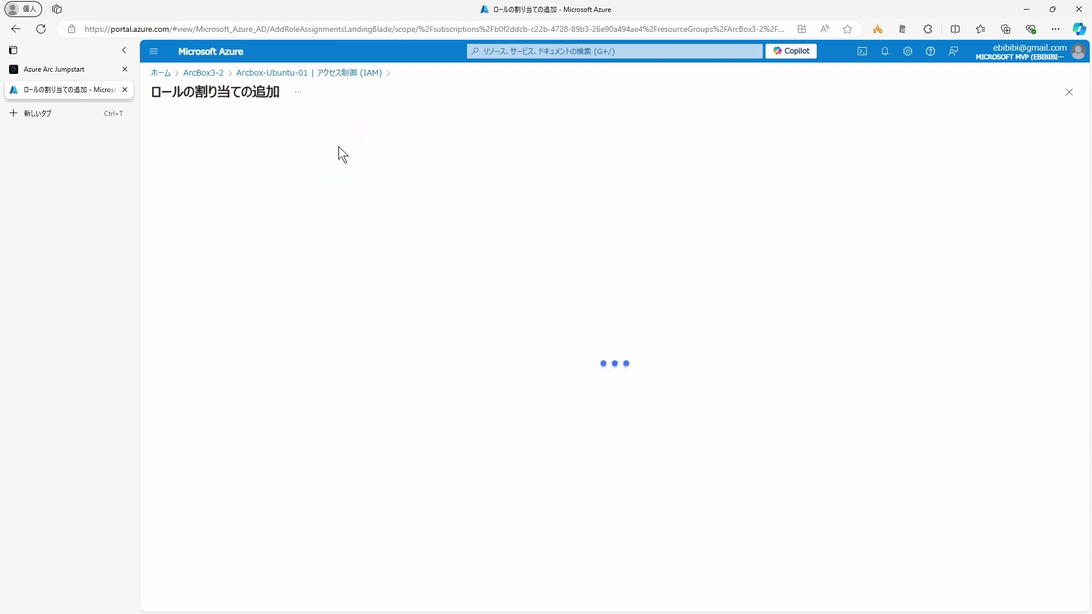
left_click(226, 232)
key("ctrl+v")
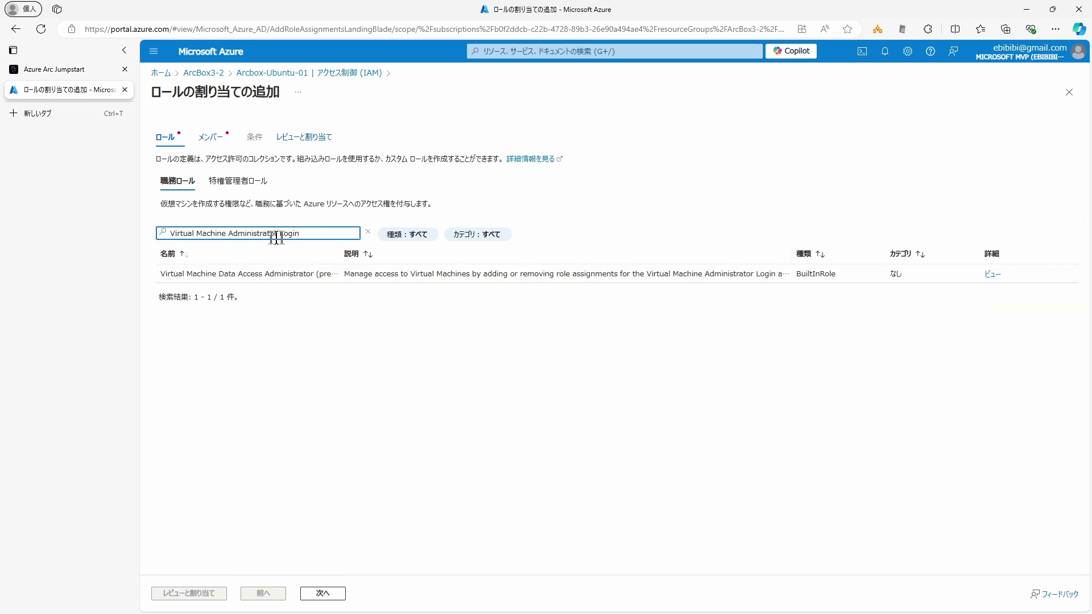
left_click_drag(340, 253, 410, 254)
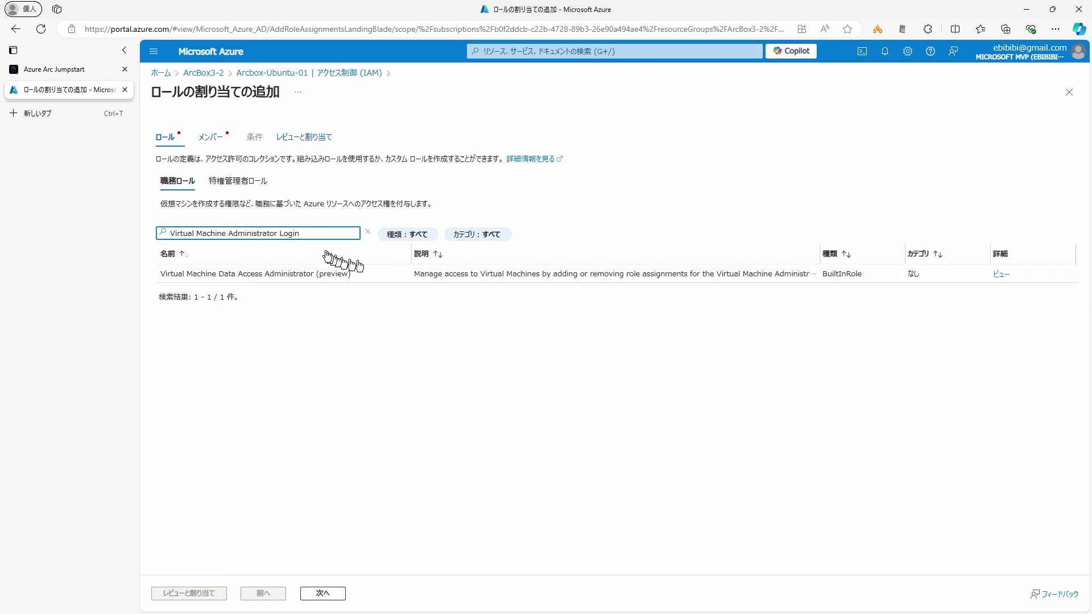
left_click(62, 70)
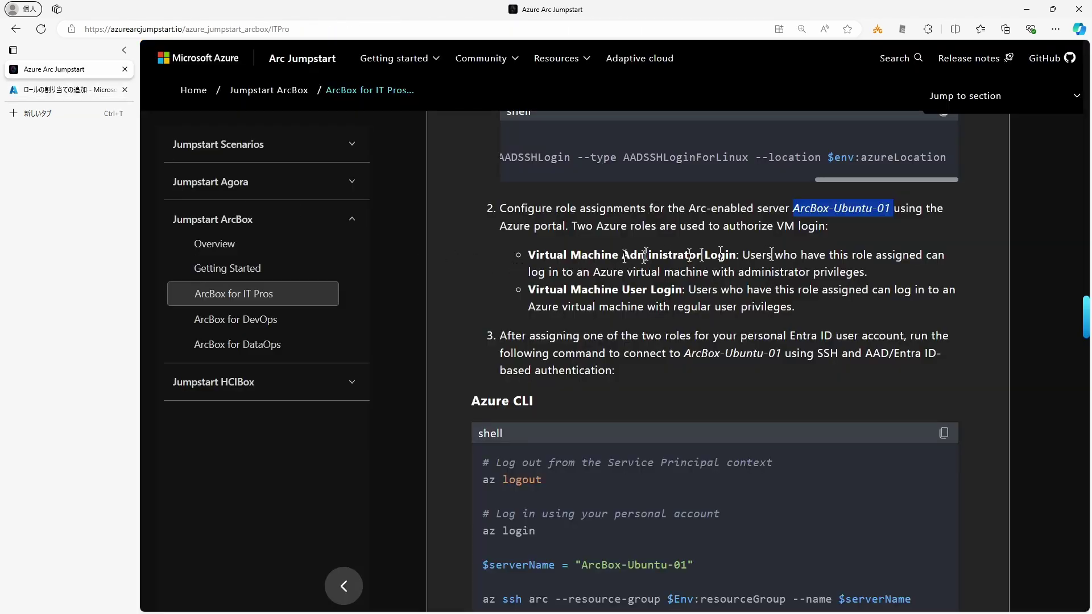
left_click(87, 89)
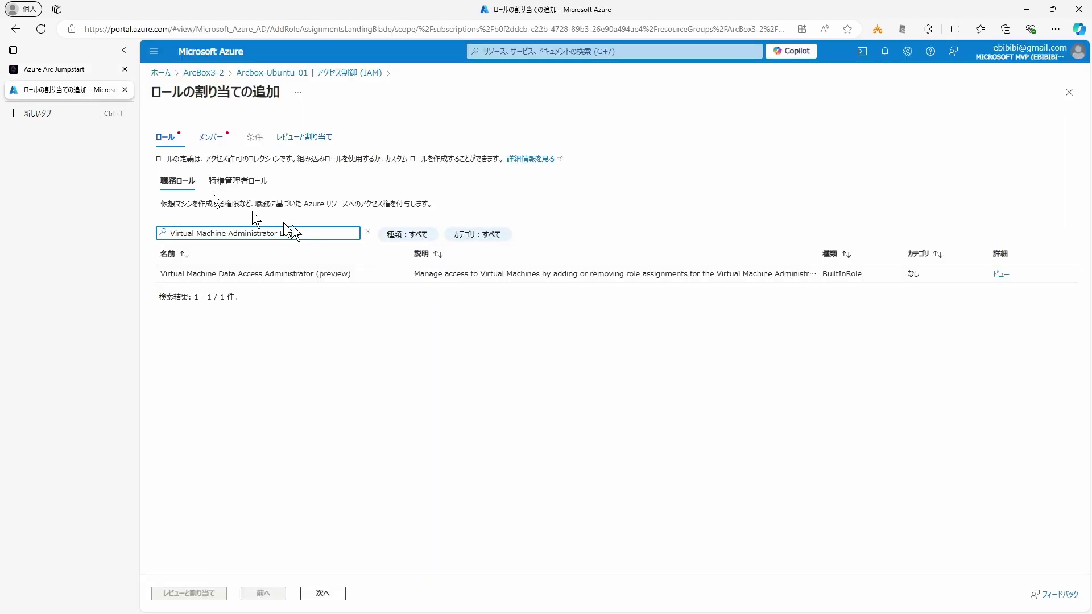
left_click_drag(307, 233, 138, 227)
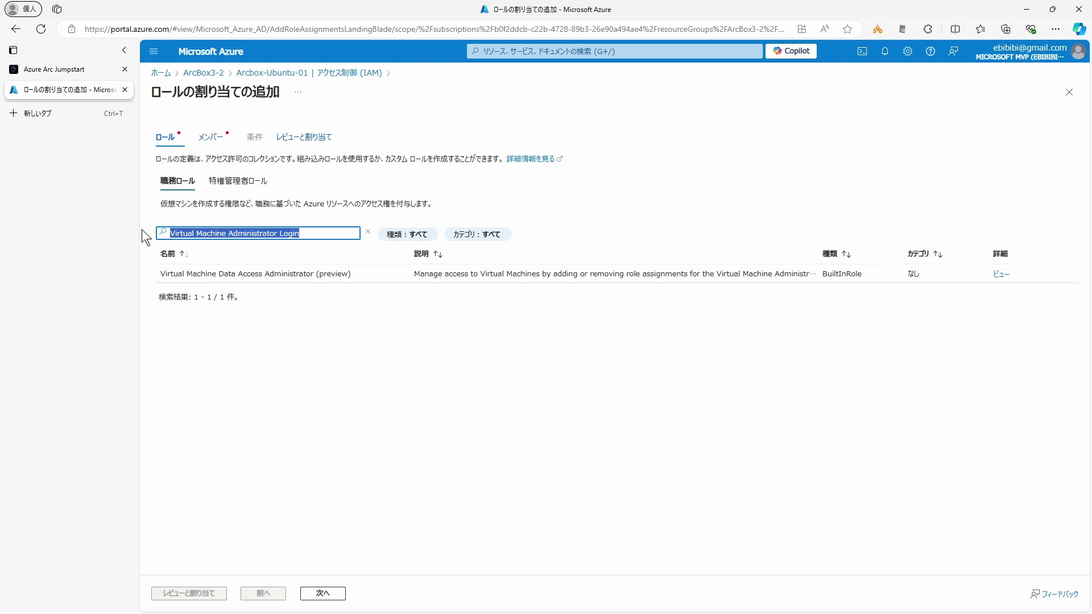
key("End")
key("BackSpace")
key("BackSpace")
key("BackSpace")
key("BackSpace")
key("BackSpace")
key("BackSpace")
key("BackSpace")
key("BackSpace")
key("BackSpace")
key("BackSpace")
key("BackSpace")
key("BackSpace")
key("BackSpace")
key("BackSpace")
key("BackSpace")
key("BackSpace")
key("BackSpace")
key("BackSpace")
key("BackSpace")
key("BackSpace")
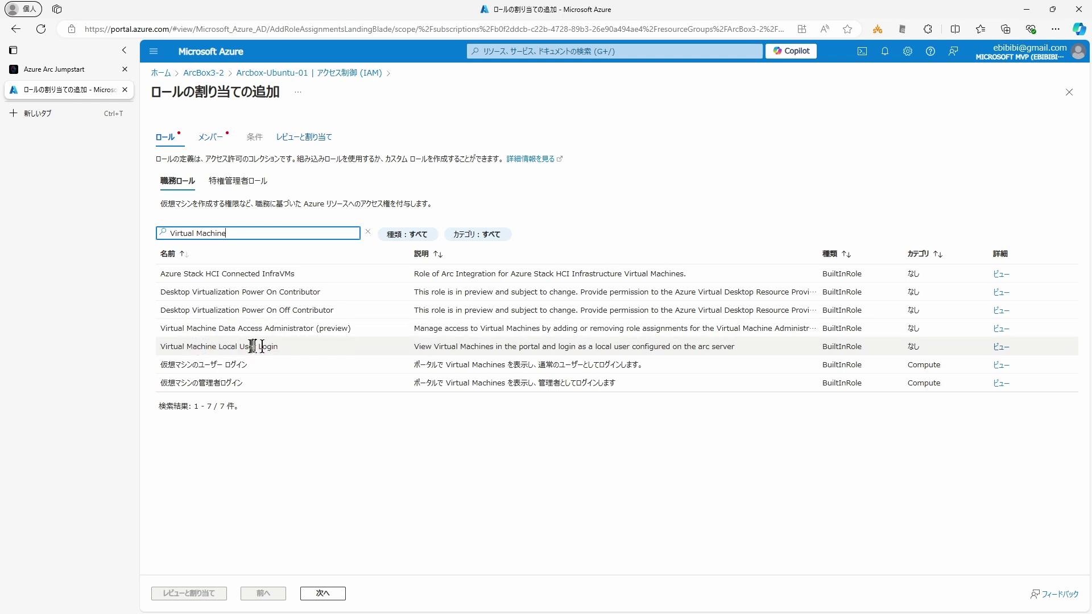
left_click(221, 384)
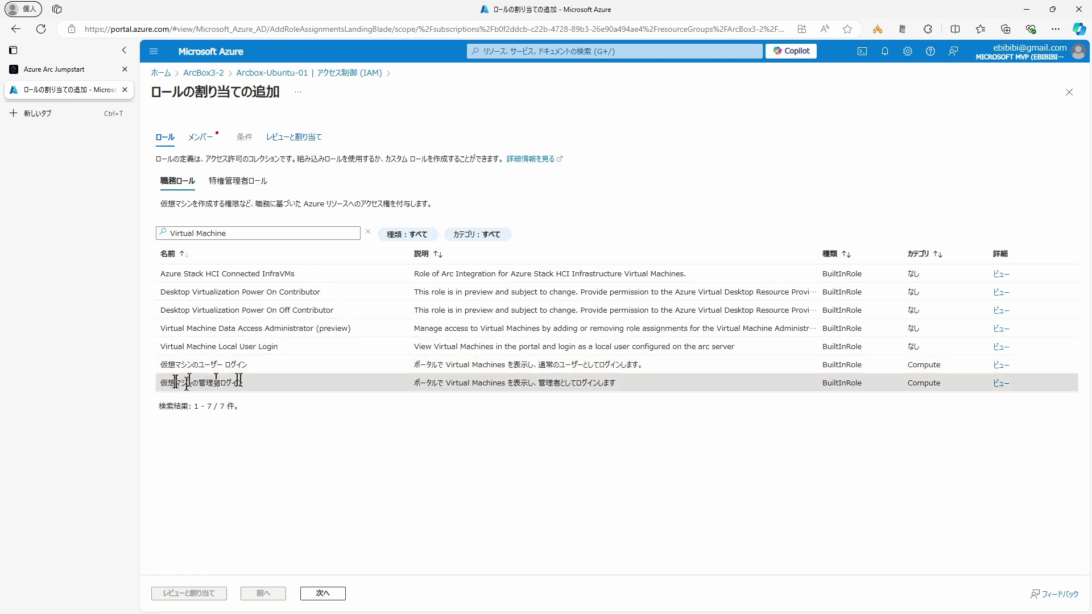
left_click(323, 593)
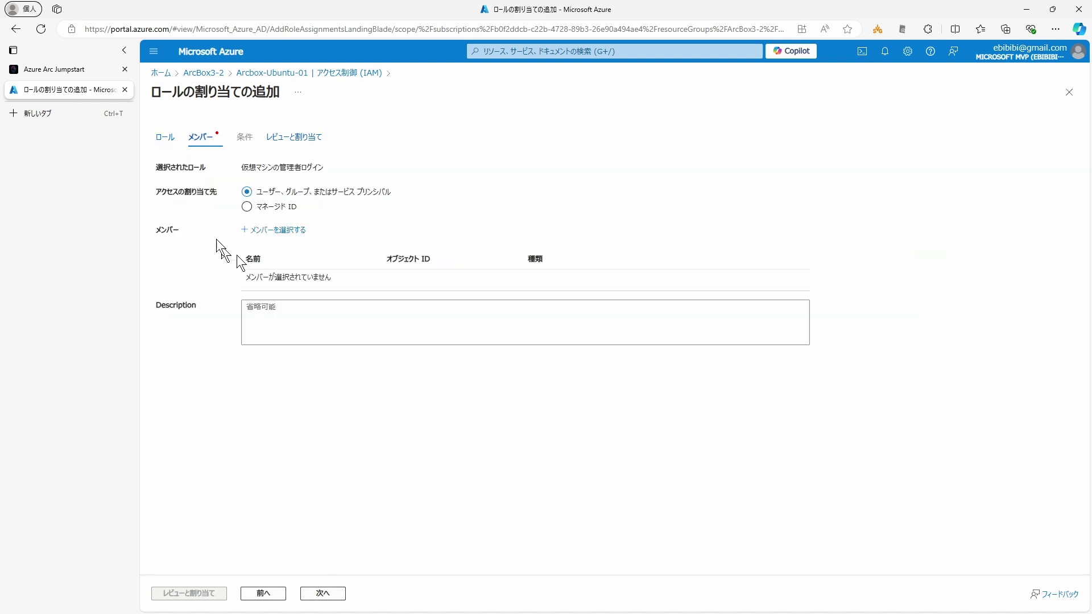
Step: Find the guest user by their e-mail, select them as the member, and submit Review + assign
left_click(277, 230)
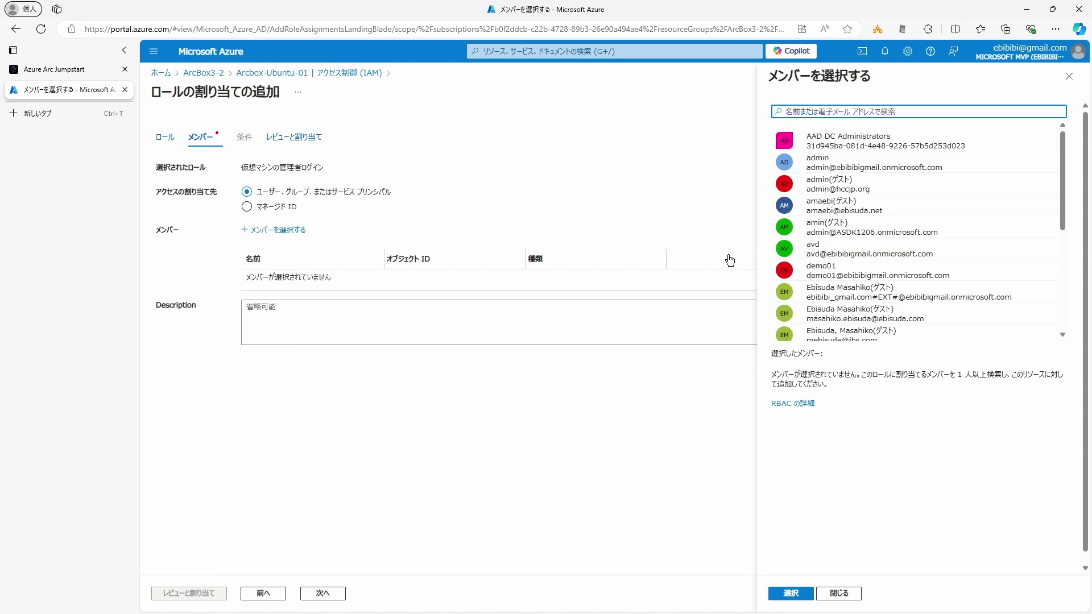
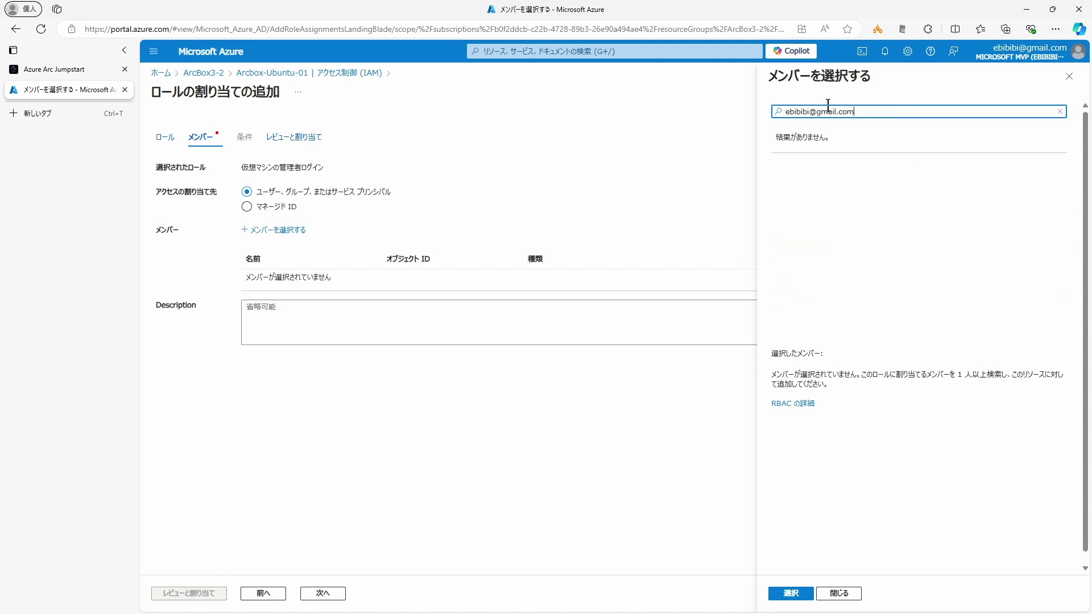
key("ctrl+a")
type("ebibi")
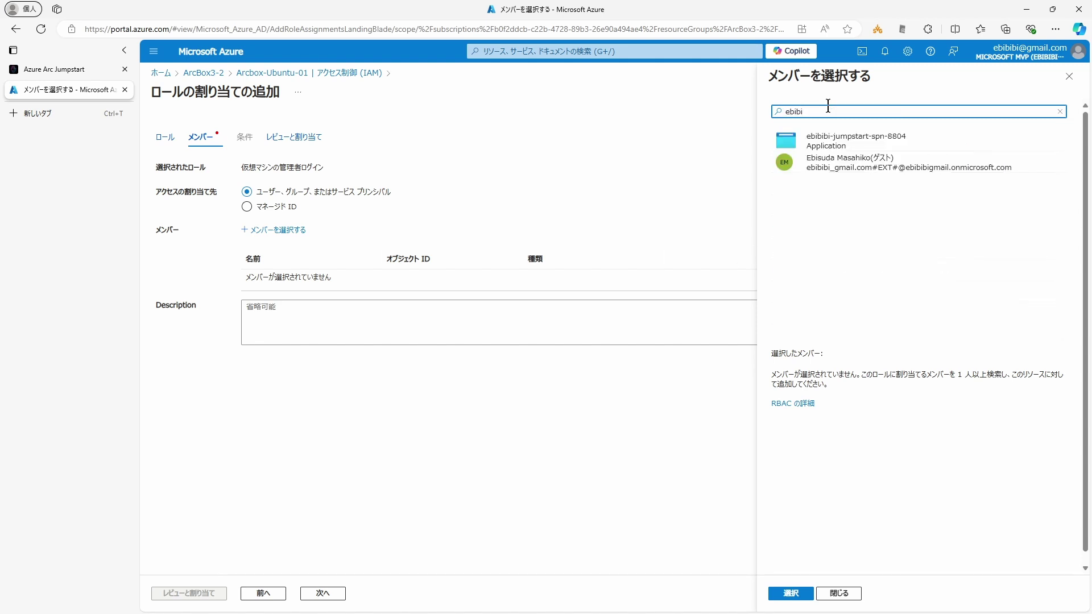
left_click(885, 165)
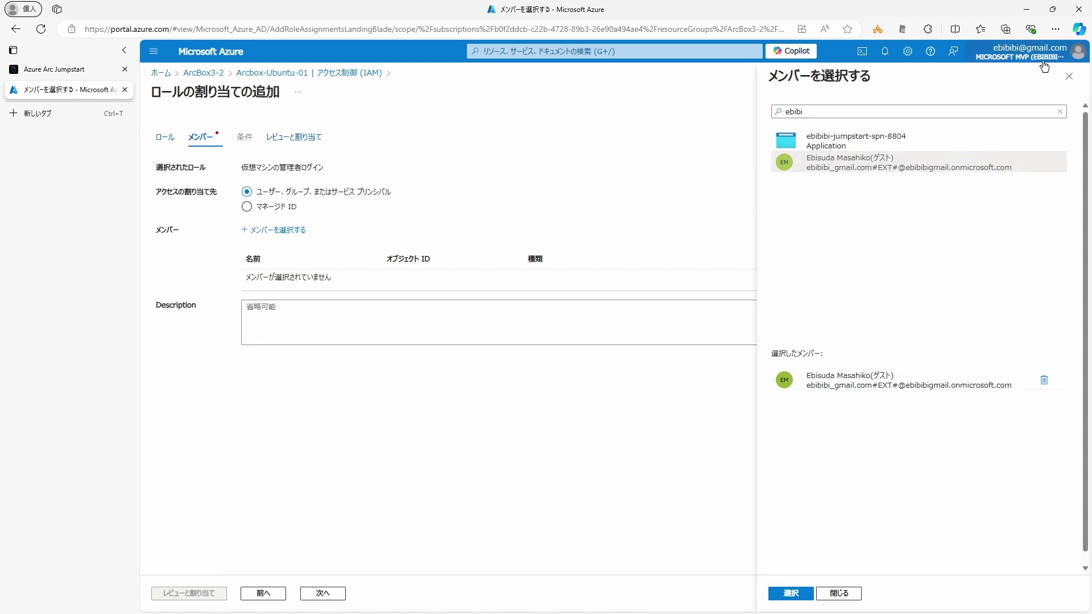
left_click(790, 593)
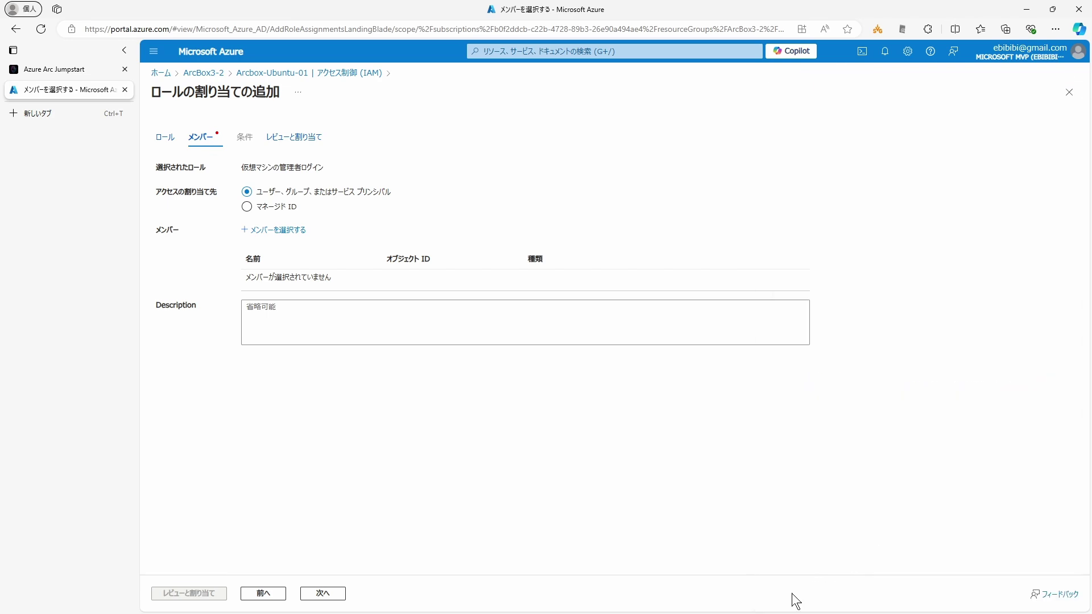
left_click(194, 594)
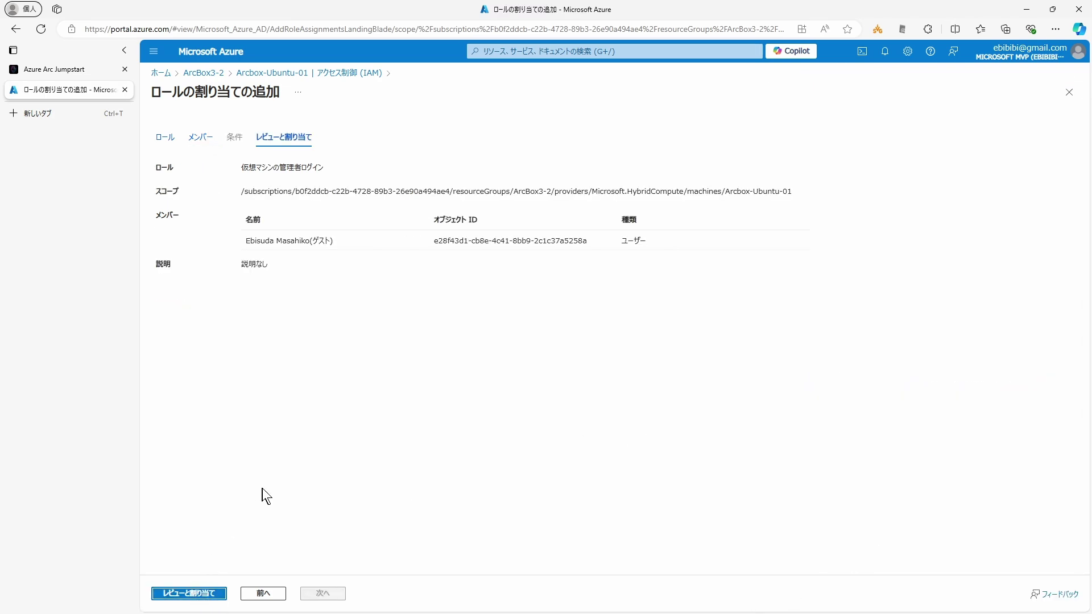
left_click(193, 594)
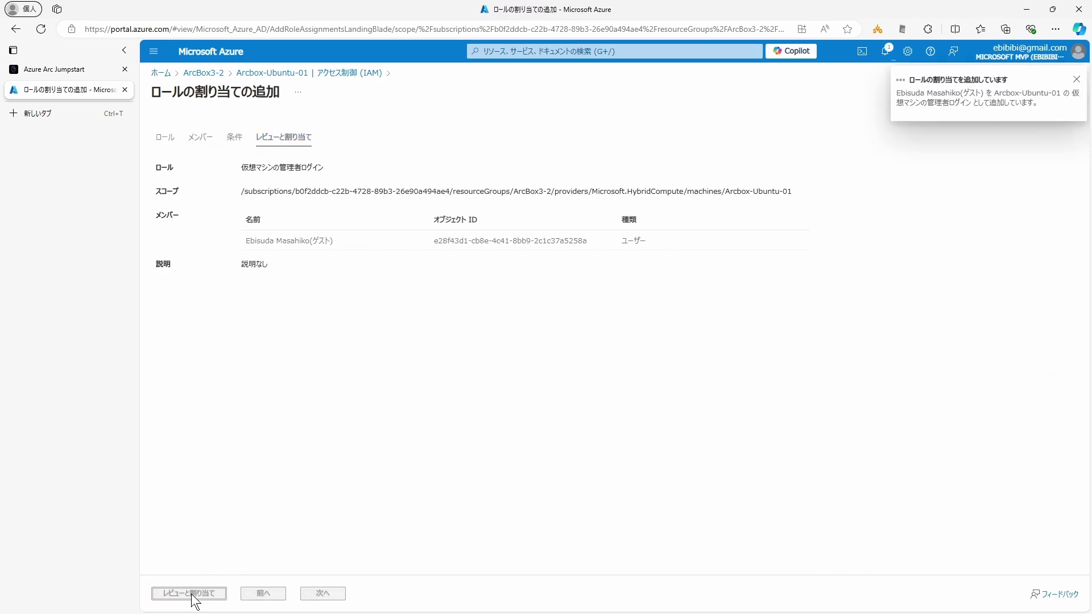
key("ctrl+shift+Tab")
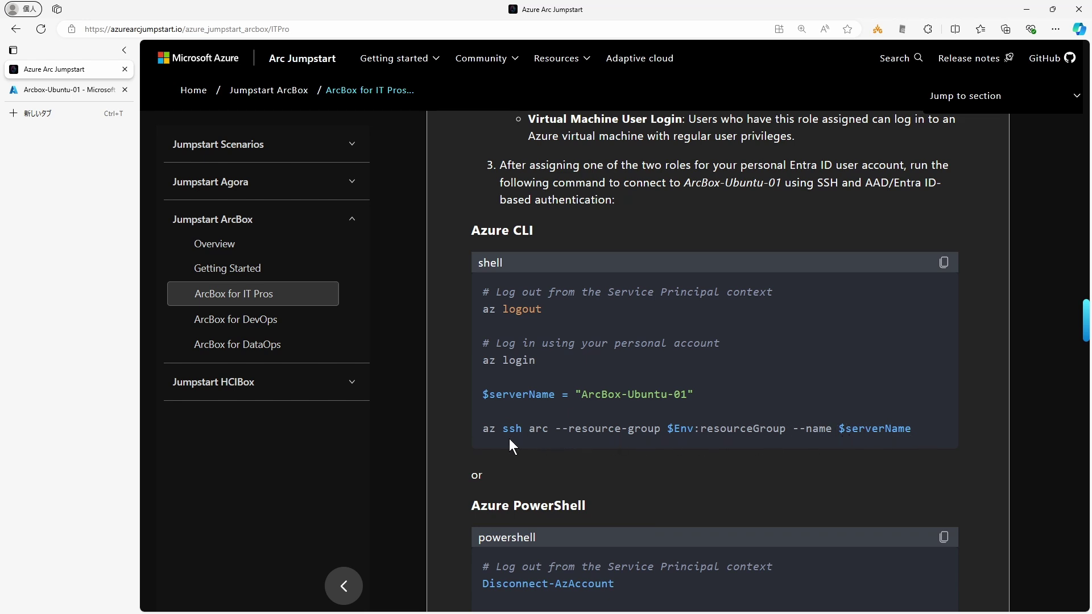
Step: Copy the $serverName line from the docs and run it in PowerShell, setting it to ArcBox-Ubuntu-01
left_click_drag(909, 428, 657, 428)
left_click_drag(693, 394, 483, 394)
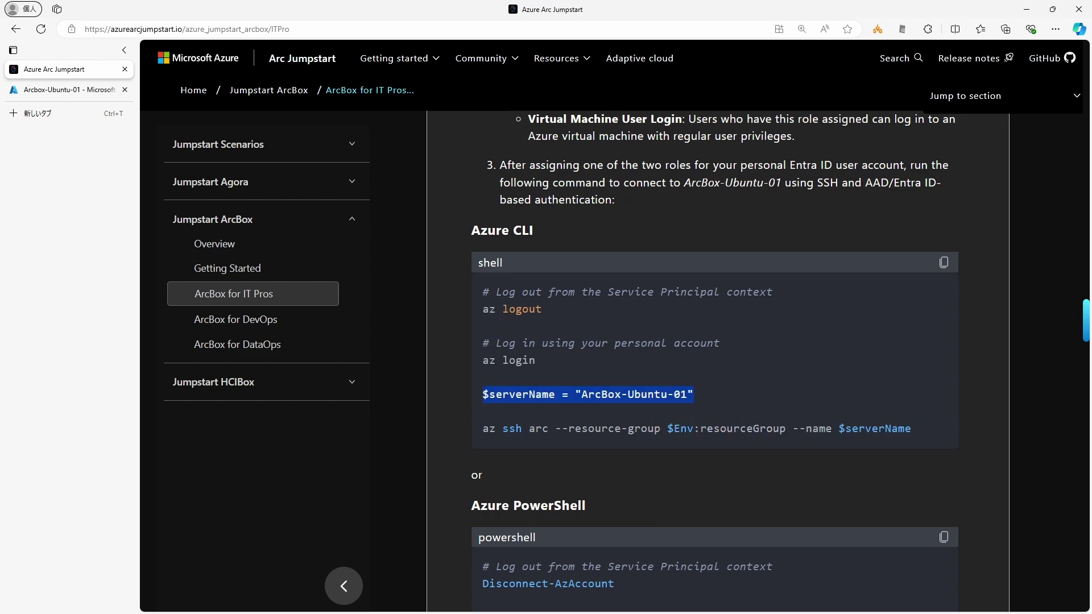
key("alt+Tab")
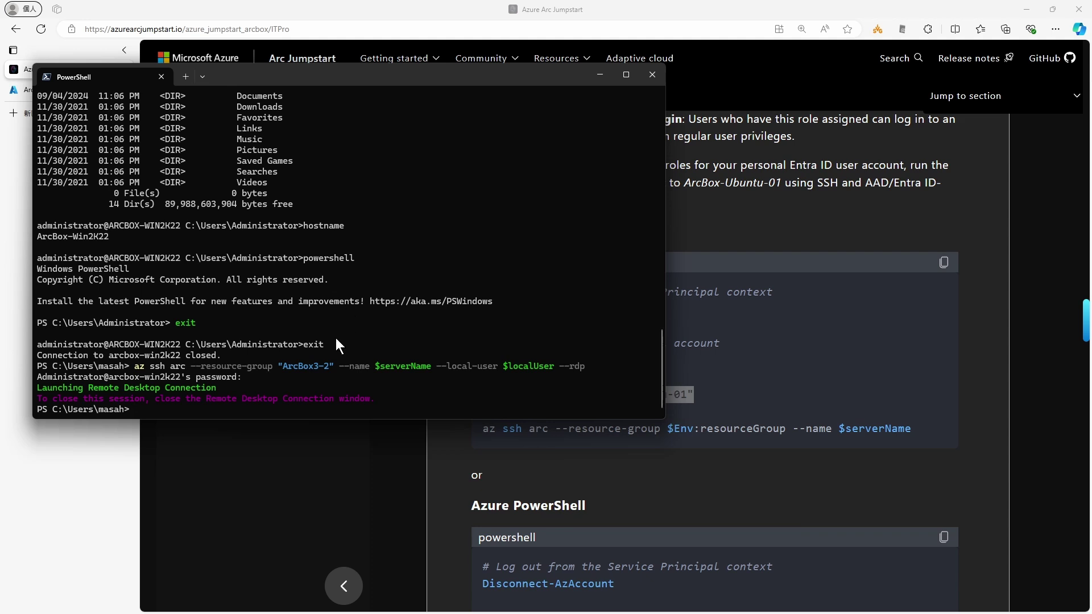
key("ctrl+l")
type("$serverName = \"ArcBox-Ubuntu-01\"")
key("Return")
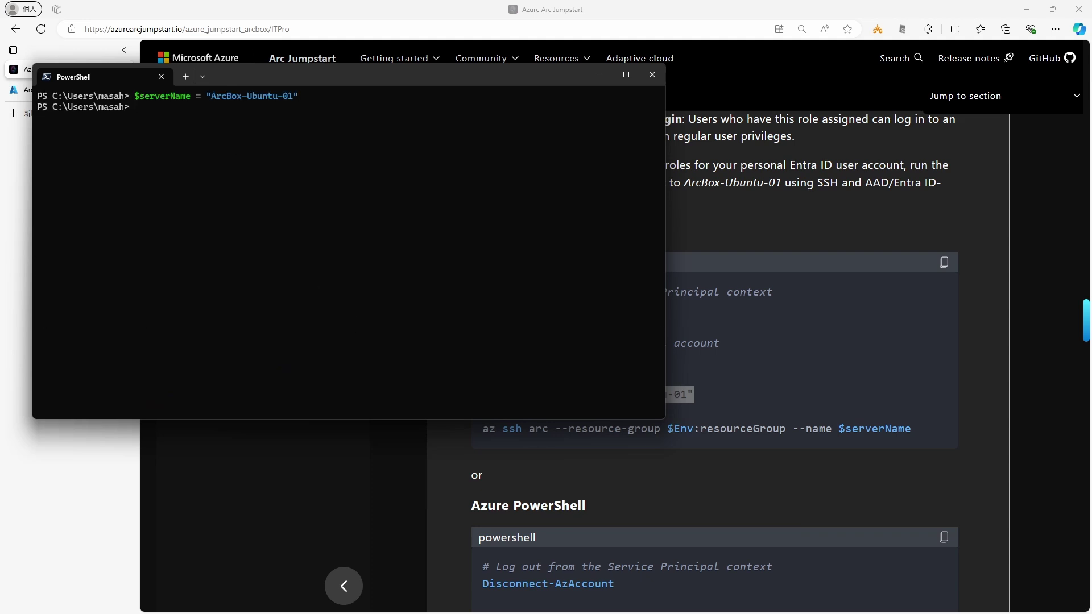
Step: Run the az ssh arc command to ArcBox-Ubuntu-01 with the --local-user option removed
type("az ssh arc --resource-group \"ArcBox3-2\" --name $serverName --local-user $localUser --rdp")
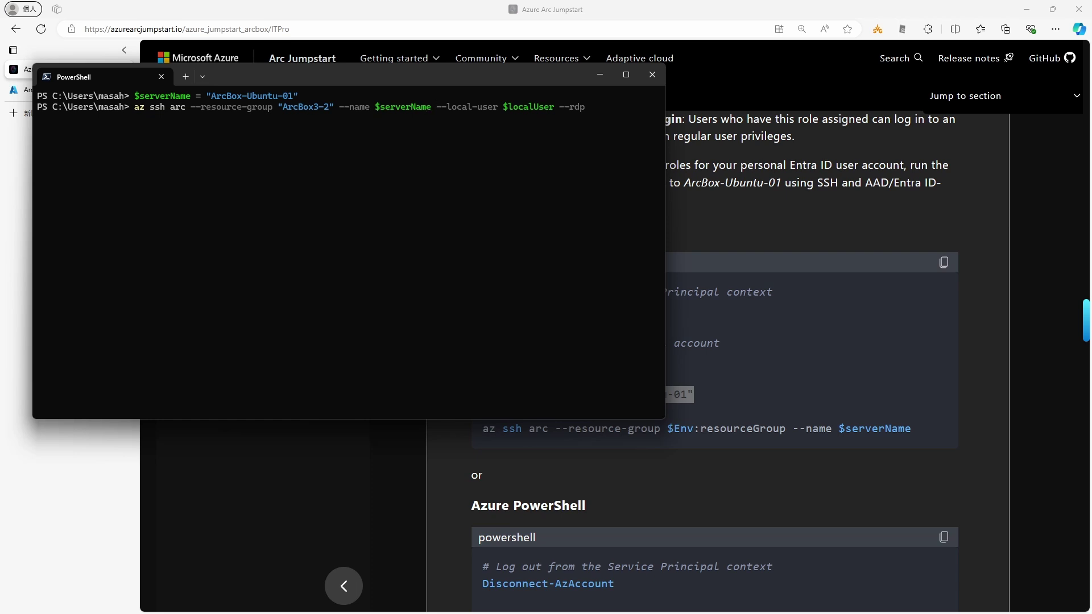
key("Delete")
key("Delete")
key("Delete")
key("Delete")
key("Delete")
key("Delete")
key("Delete")
key("Delete")
key("Delete")
key("Delete")
key("Delete")
key("Delete")
key("Delete")
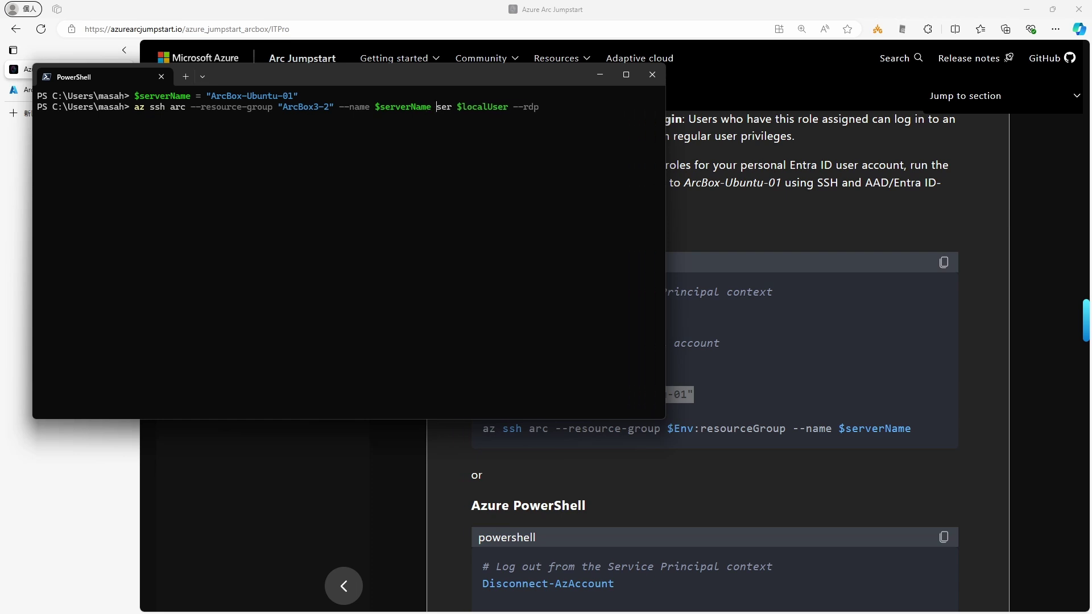
key("Delete")
key("Delete")
key("Delete")
key("Delete")
key("Delete")
key("Delete")
key("Delete")
key("Delete")
key("Delete")
key("Delete")
key("Delete")
key("Delete")
key("Delete")
key("Delete")
key("Delete")
key("Delete")
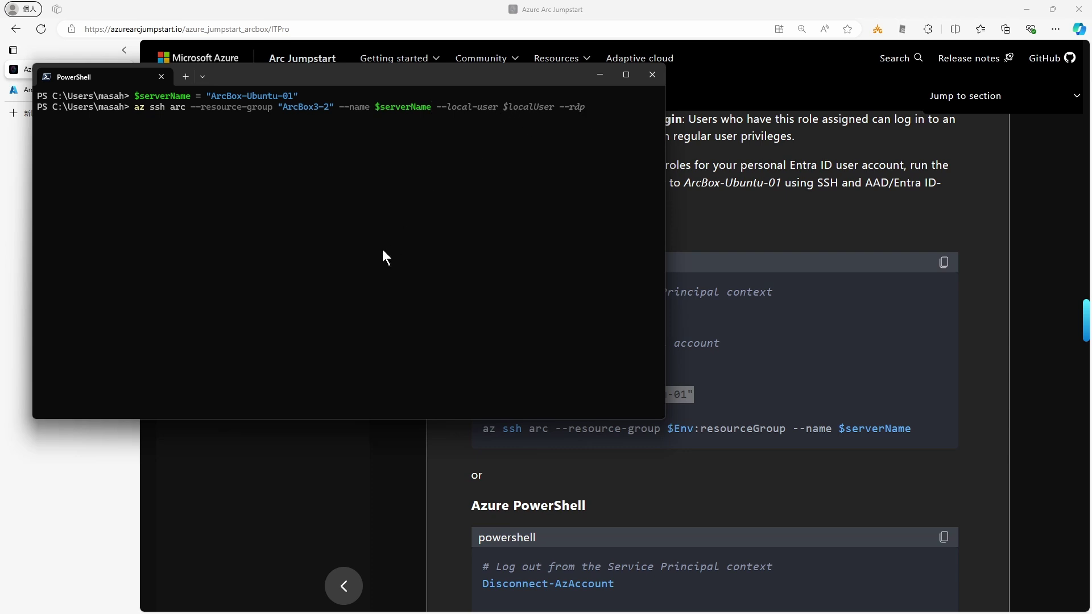
key("Return")
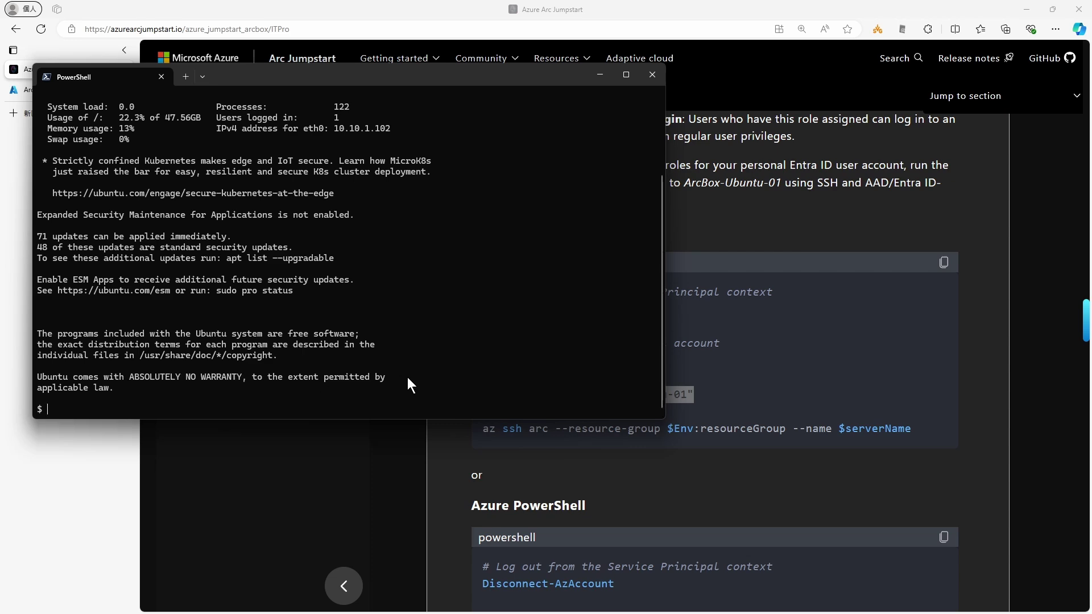
scroll(407, 377, "up", 3)
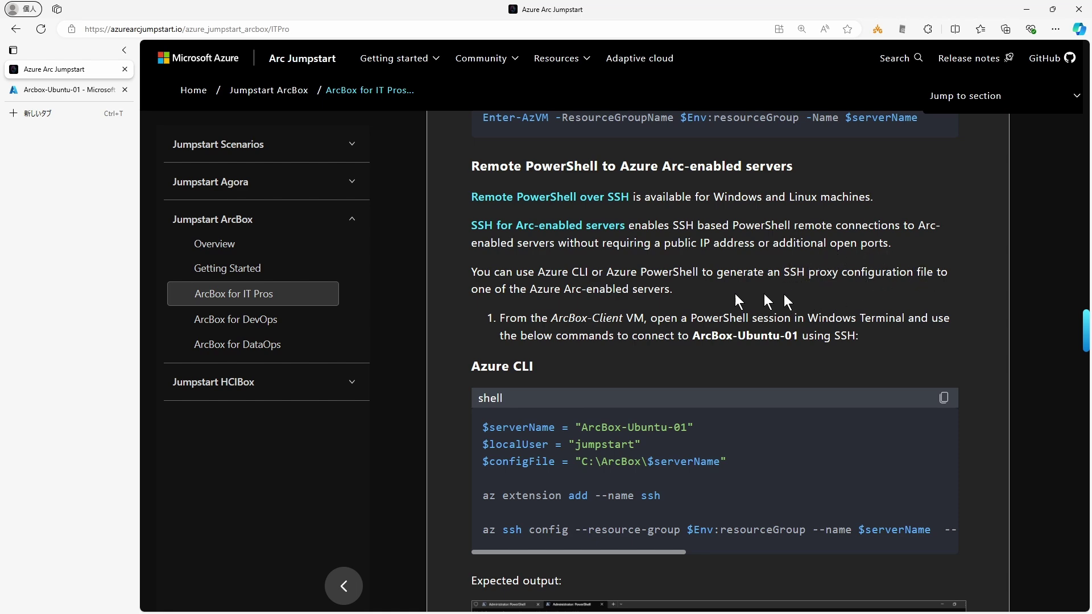
Step: Scroll to the Remote PowerShell section and select lines of the az ssh config code block
scroll(595, 308, "down", 2)
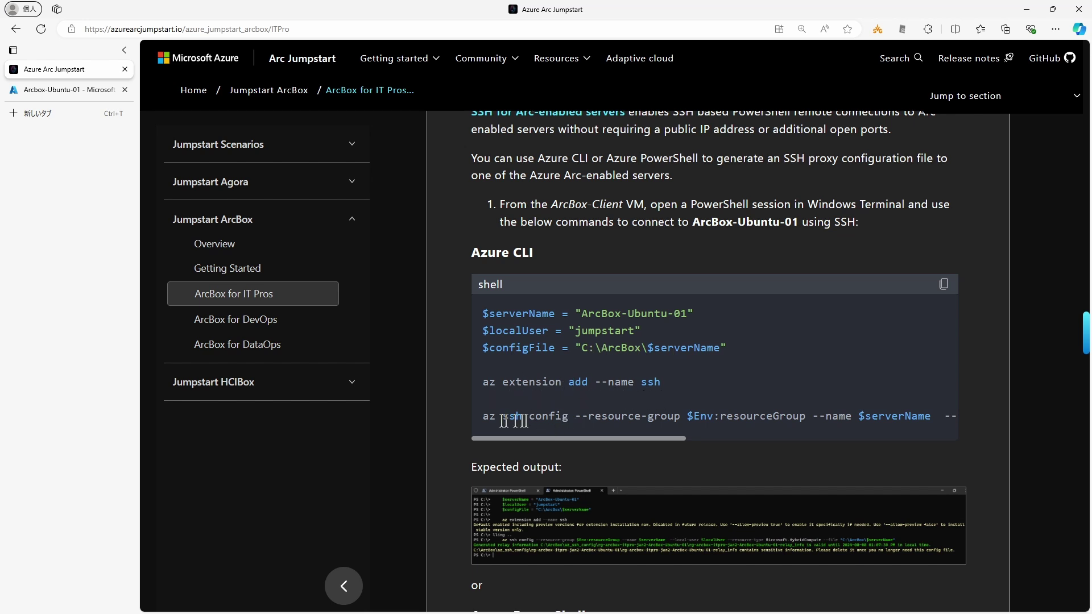
left_click_drag(629, 438, 880, 428)
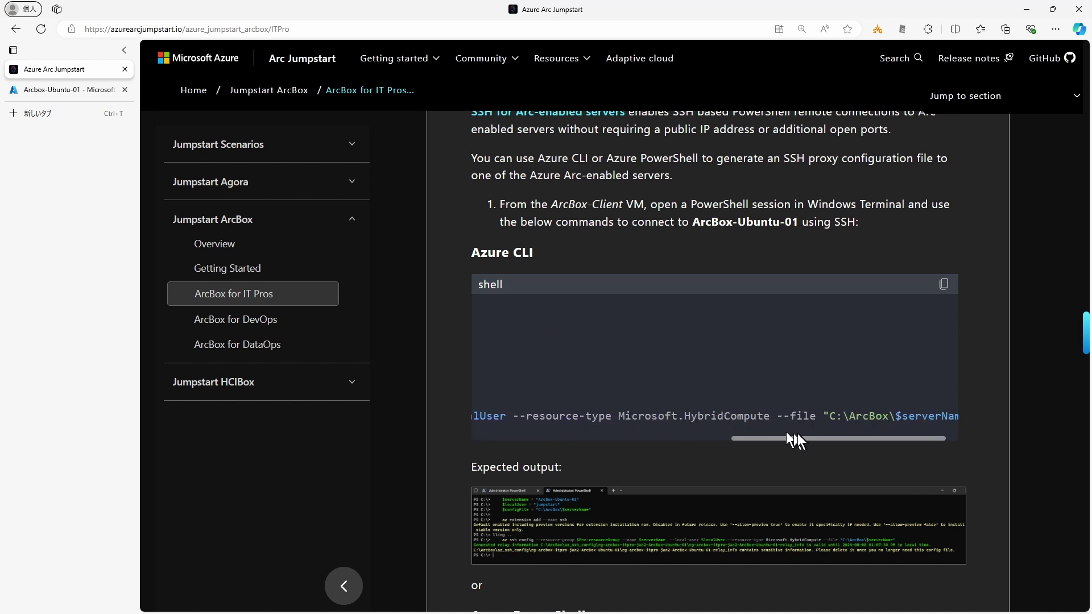
left_click_drag(789, 437, 548, 421)
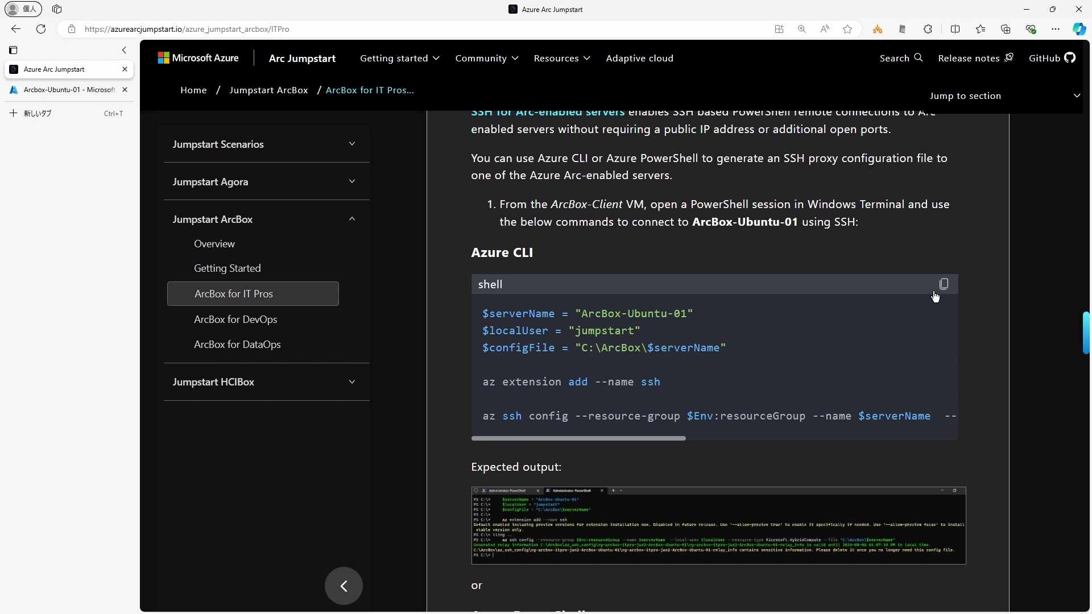
left_click_drag(483, 313, 913, 416)
scroll(912, 416, "up", 20)
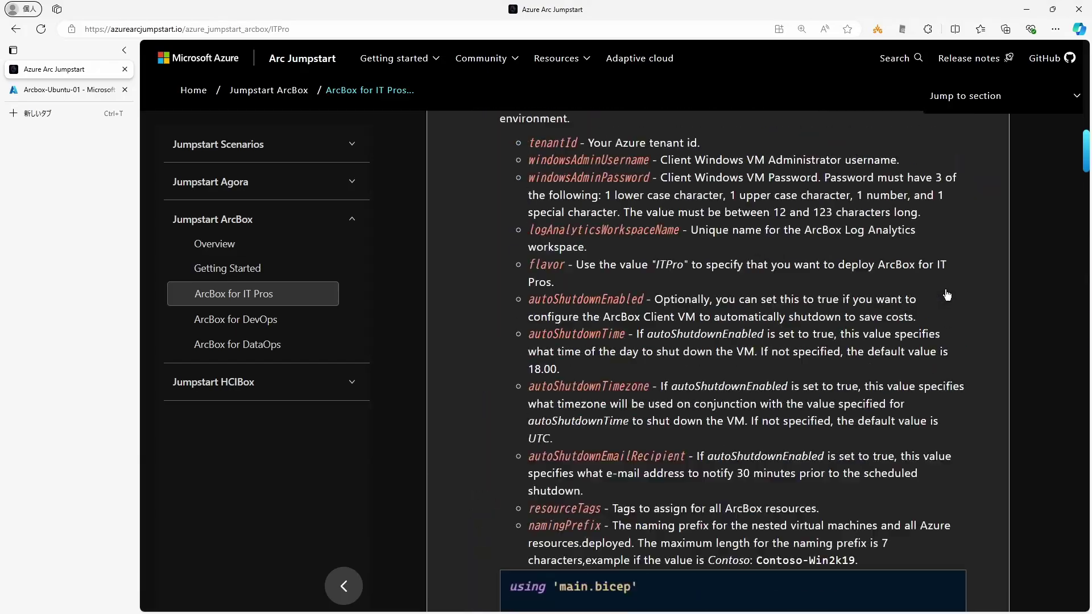
left_click_drag(1085, 142, 868, 355)
Step: Copy the entire Azure CLI code block and return to the ArcBox-Client PowerShell session
right_click(868, 355)
key("Escape")
triple_click(629, 343)
left_click(603, 343)
left_click_drag(585, 363, 856, 365)
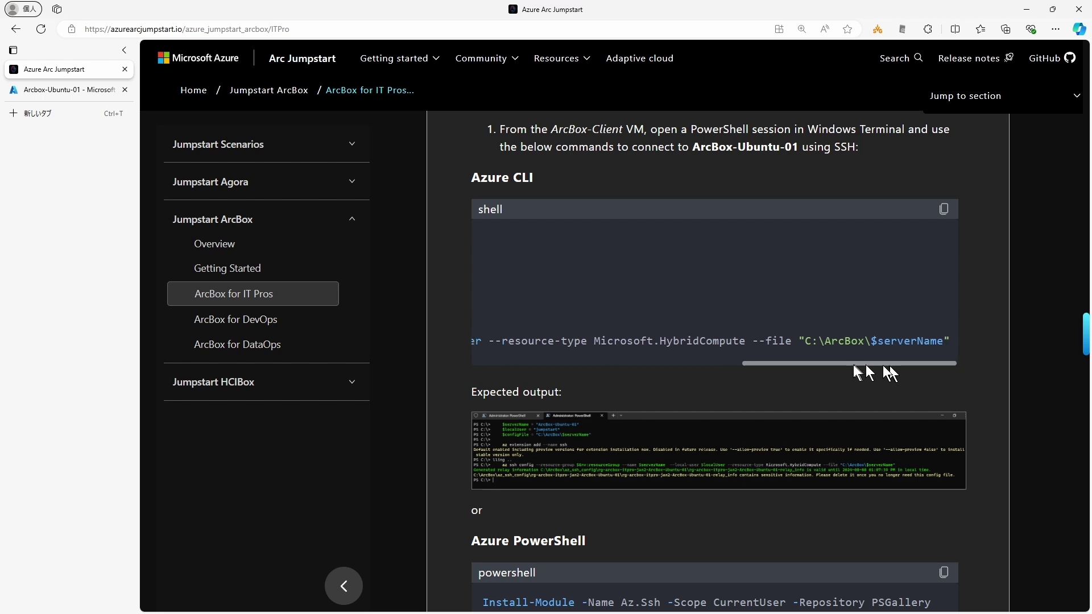
left_click_drag(920, 340, 469, 236)
key("ctrl+c")
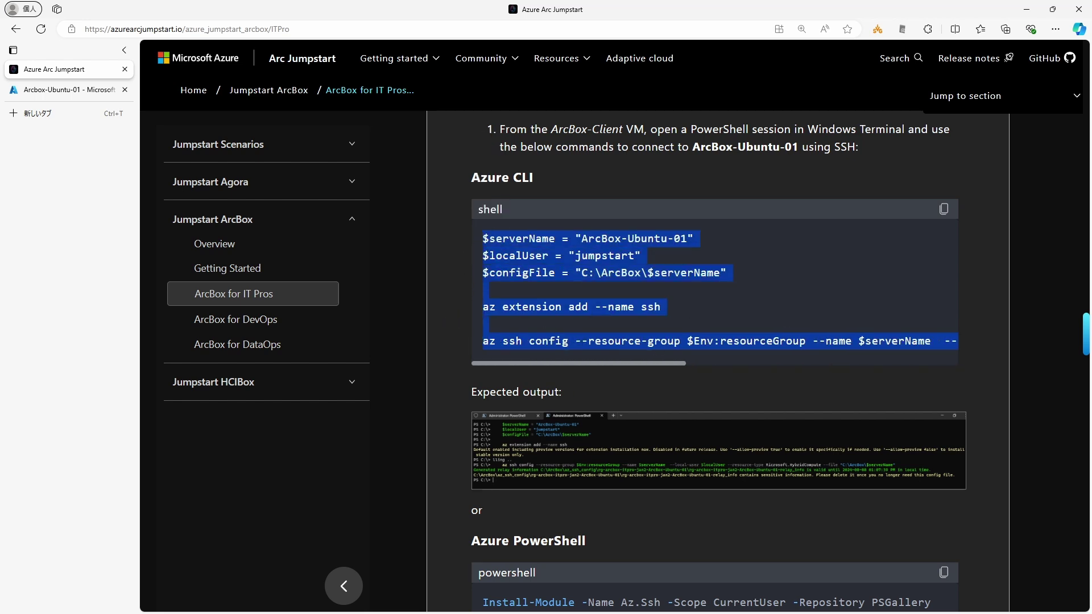
key("alt+Tab")
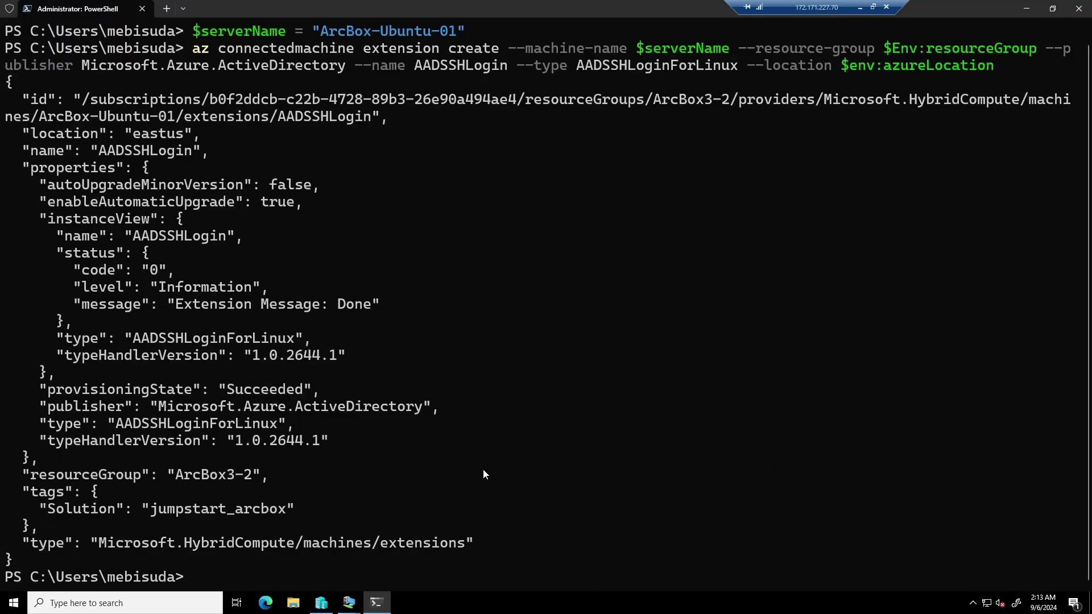
Step: Clear the terminal, paste the az ssh config commands and add the missing closing quote to run them
key("Return")
key("Return")
key("Return")
key("Return")
type("cle")
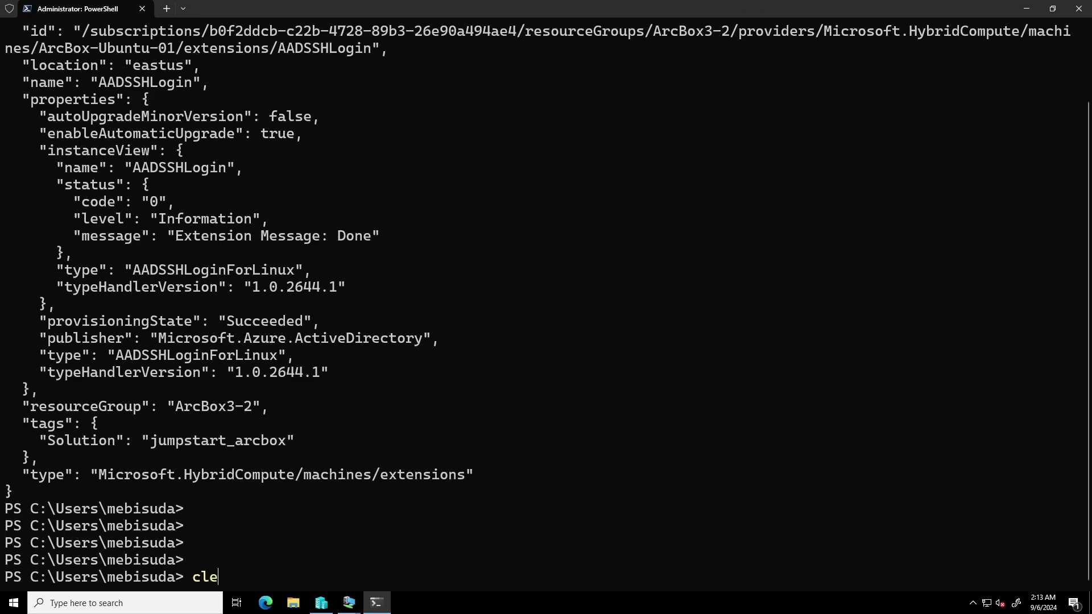
type("ar")
key("Return")
key("ctrl+v")
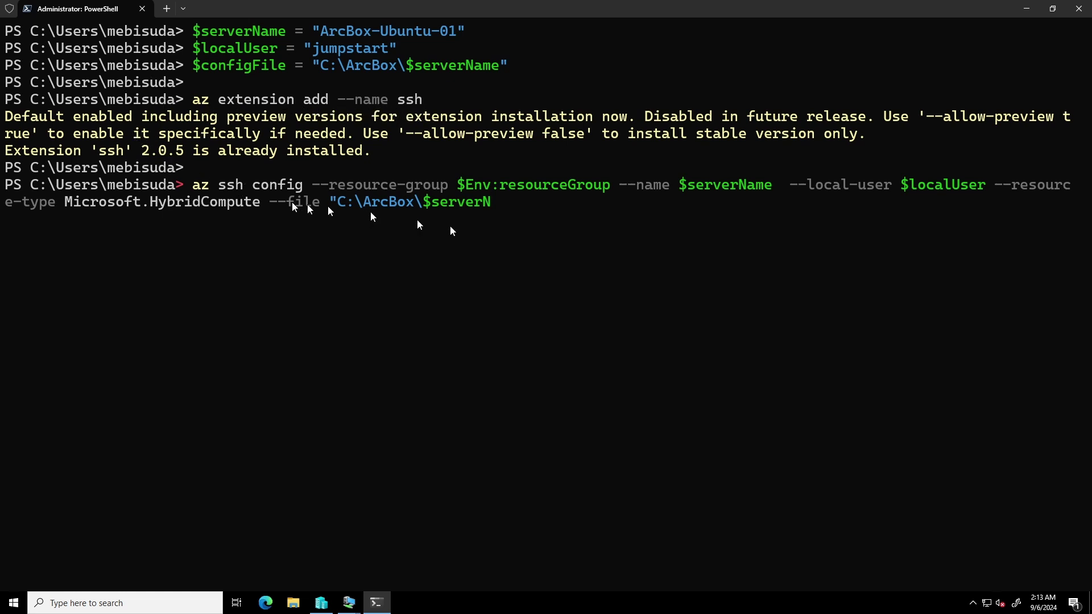
type("ame@")
key("BackSpace")
type("\"")
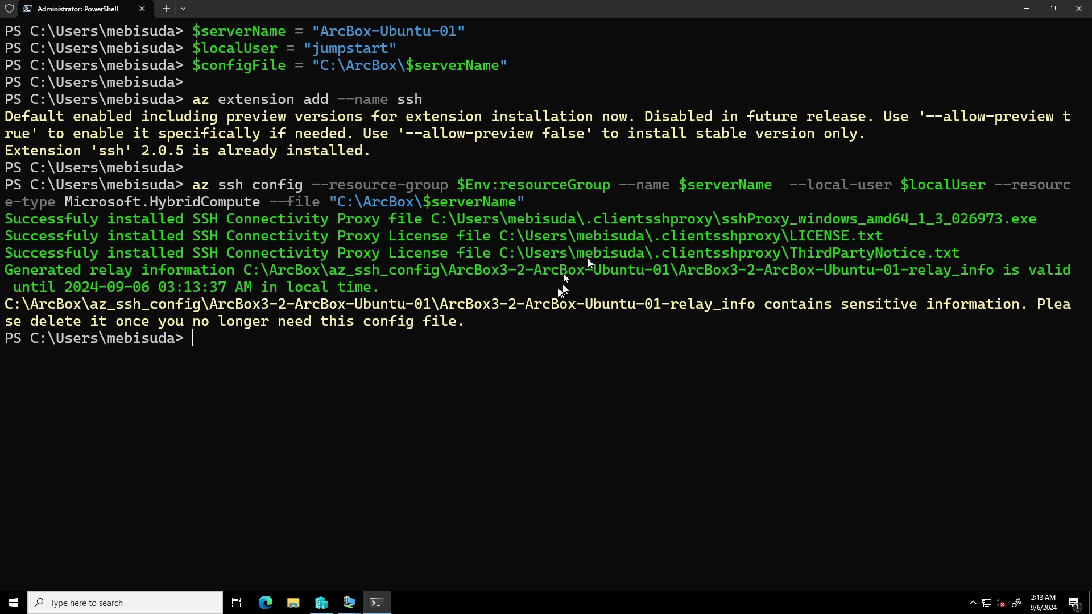
left_click(293, 603)
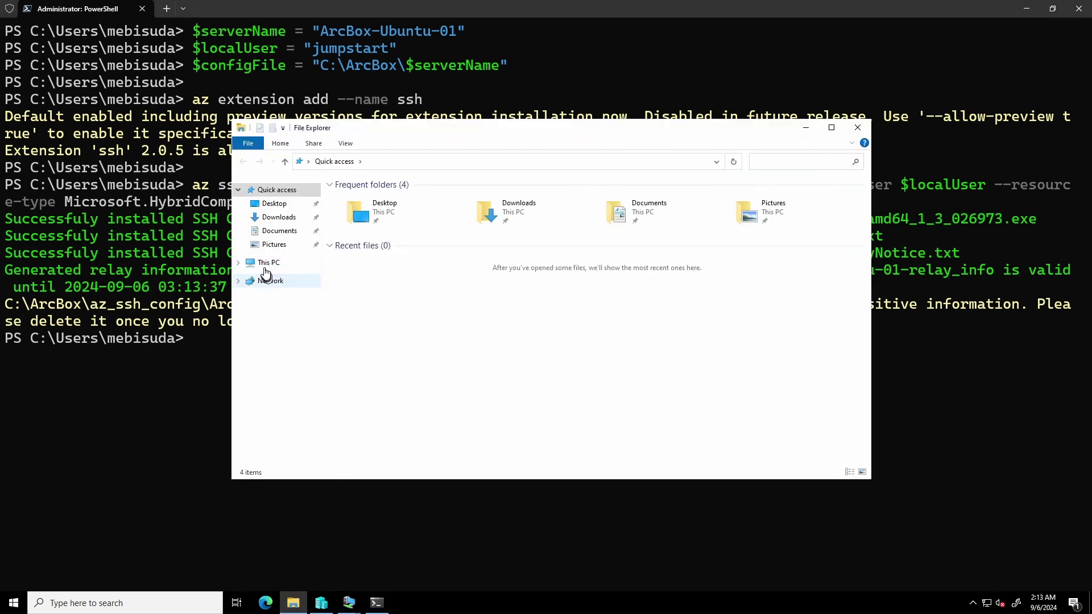
Step: Open the ArcBox-Ubuntu-01 SSH config from C:\ArcBox in Notepad and inspect its ProxyCommand line
left_click(268, 262)
double_click(364, 199)
double_click(364, 198)
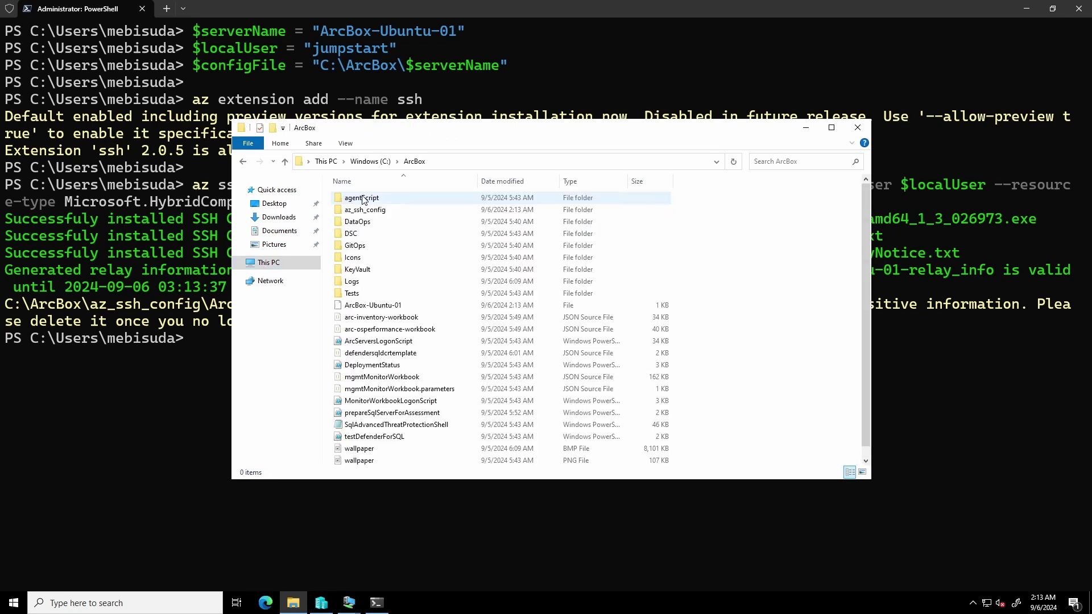
left_click(502, 181)
left_click(420, 197)
left_click(719, 425)
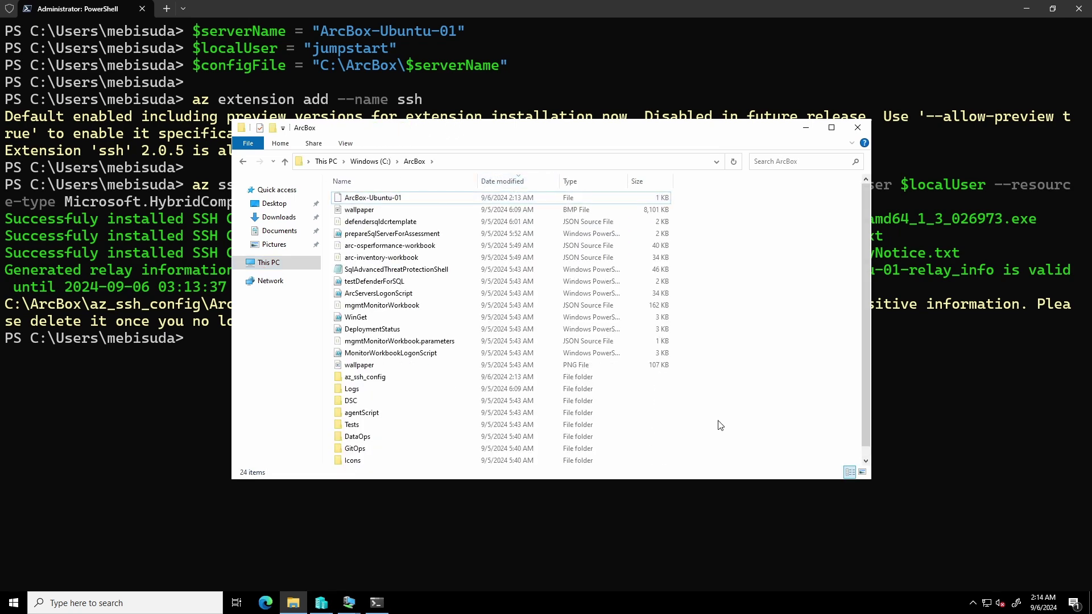
key("super+r")
key("Return")
left_click_drag(378, 54, 598, 256)
left_click_drag(431, 231, 454, 318)
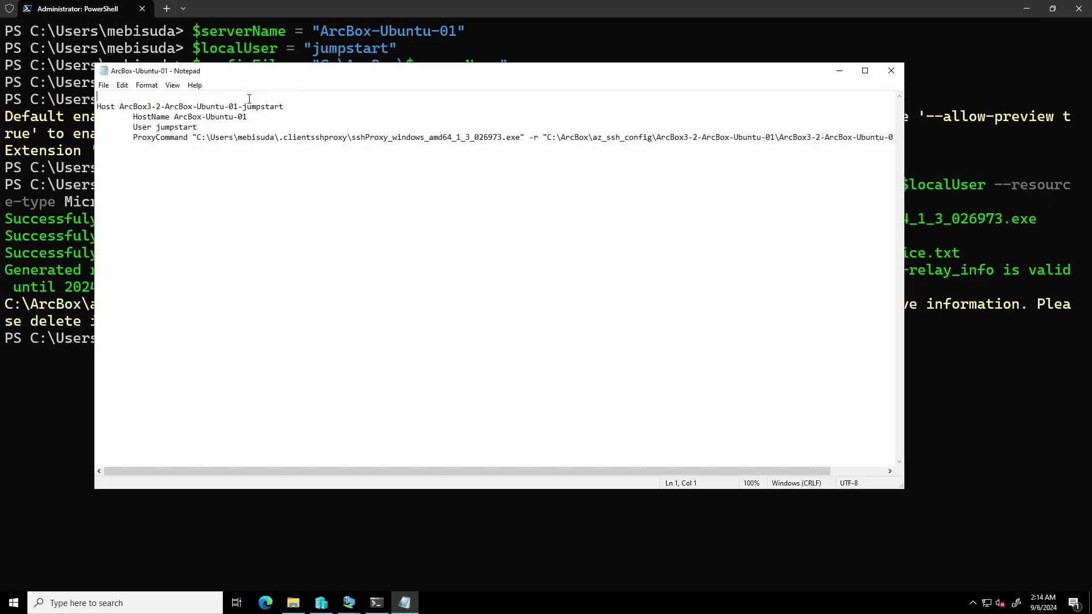
key("Down")
left_click_drag(133, 137, 665, 138)
left_click(638, 142)
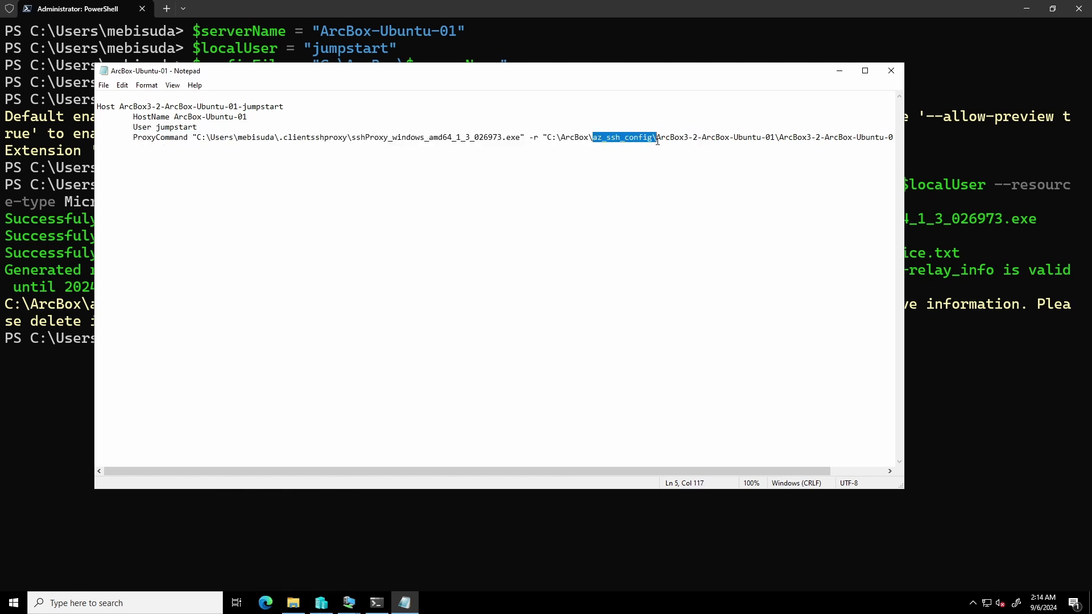
left_click(862, 137)
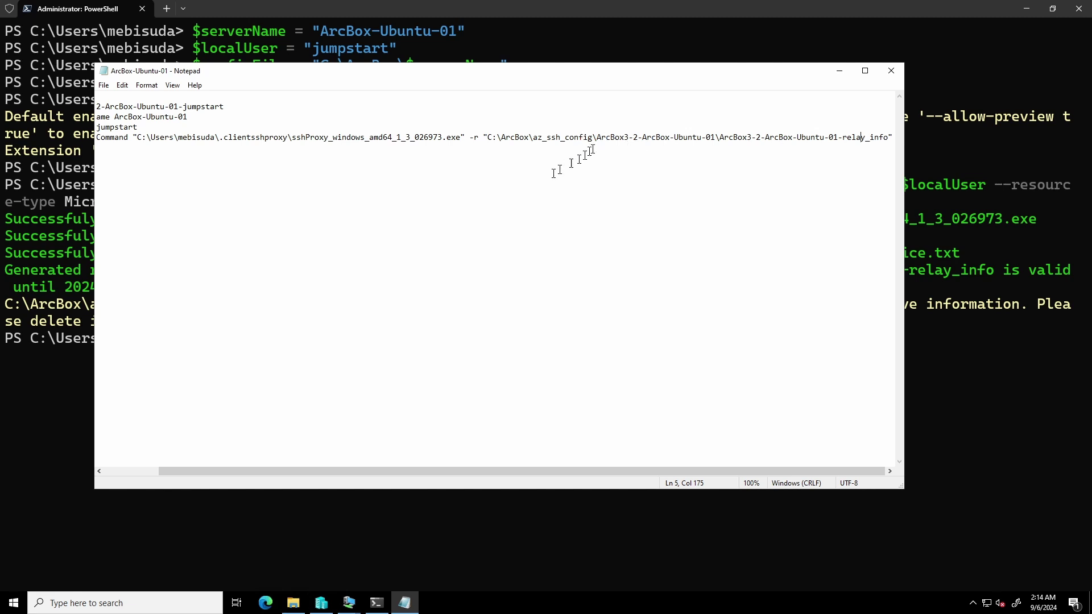
Step: Open the relay_info file from az_ssh_config\ArcBox3-2-ArcBox-Ubuntu-01 in Notepad, review it, then close it
left_click(293, 603)
double_click(461, 504)
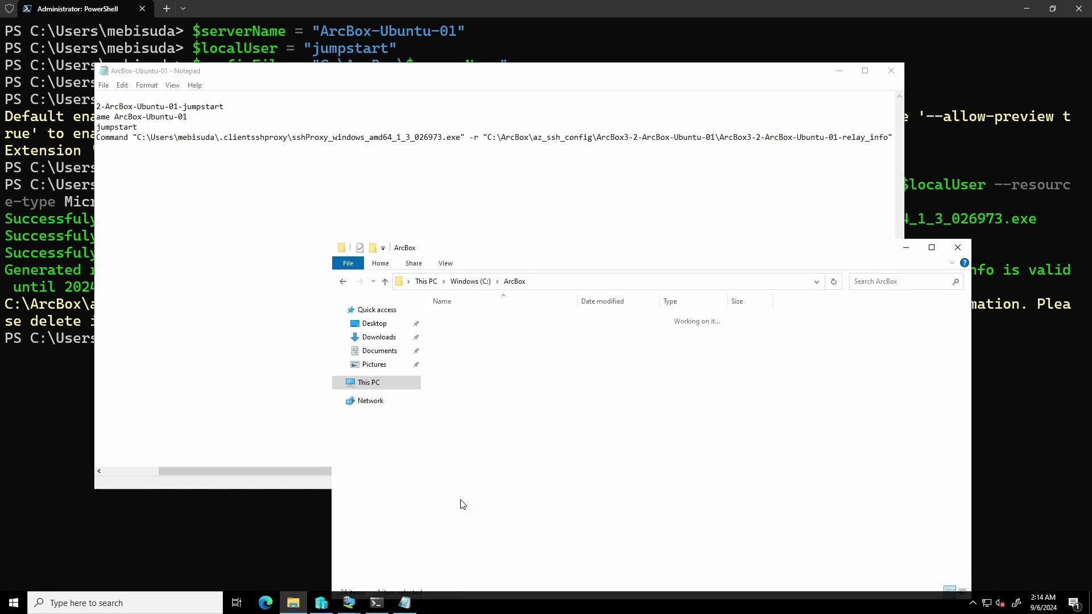
double_click(489, 317)
left_click_drag(537, 319, 508, 203)
left_click_drag(667, 121, 901, 137)
left_click(695, 133)
left_click_drag(739, 100, 170, 116)
left_click(737, 107)
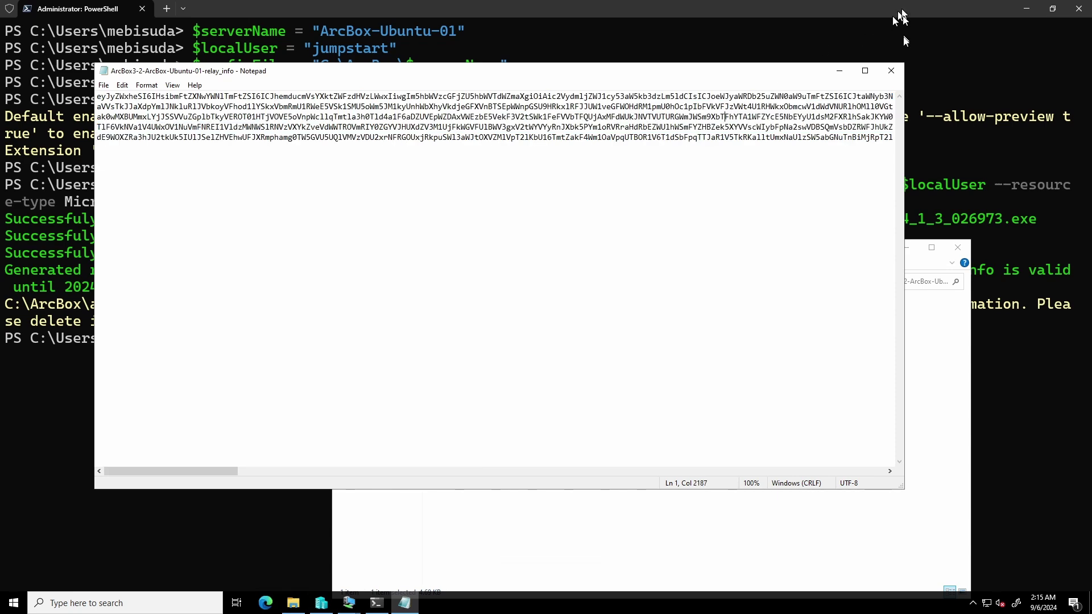
left_click(890, 71)
left_click(270, 368)
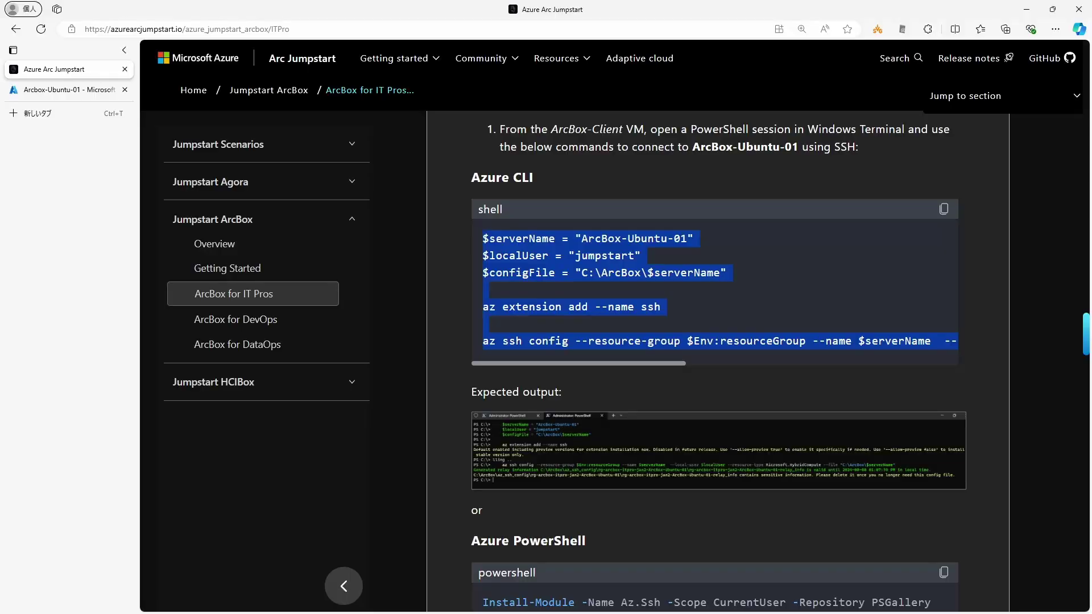
Step: Select and copy step 2's proxy-command extraction code for use in PowerShell
scroll(446, 420, "down", 10)
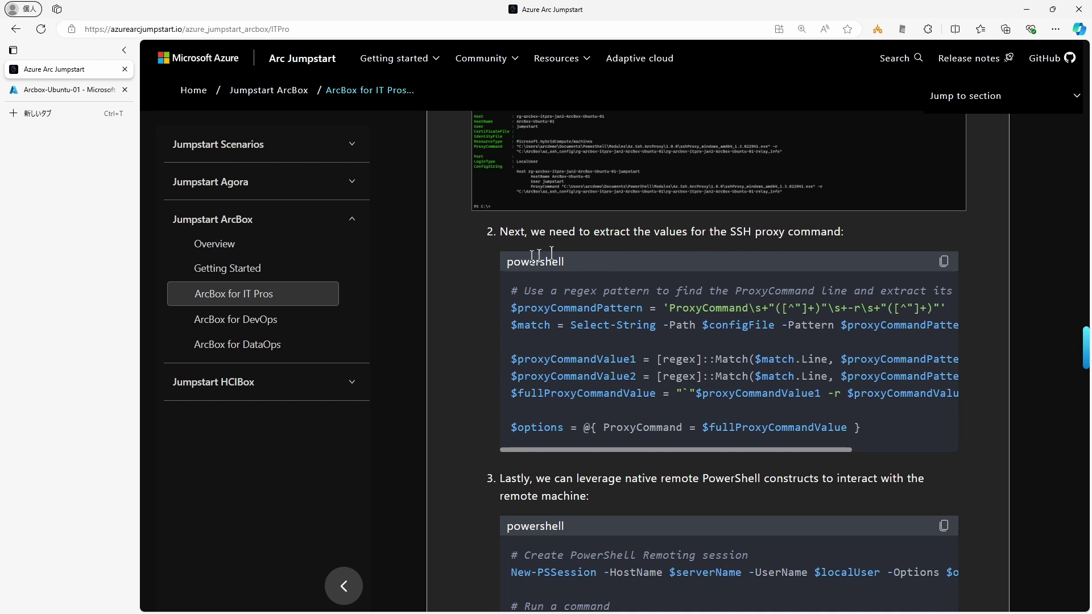
left_click_drag(543, 449, 609, 445)
left_click_drag(864, 431, 512, 289)
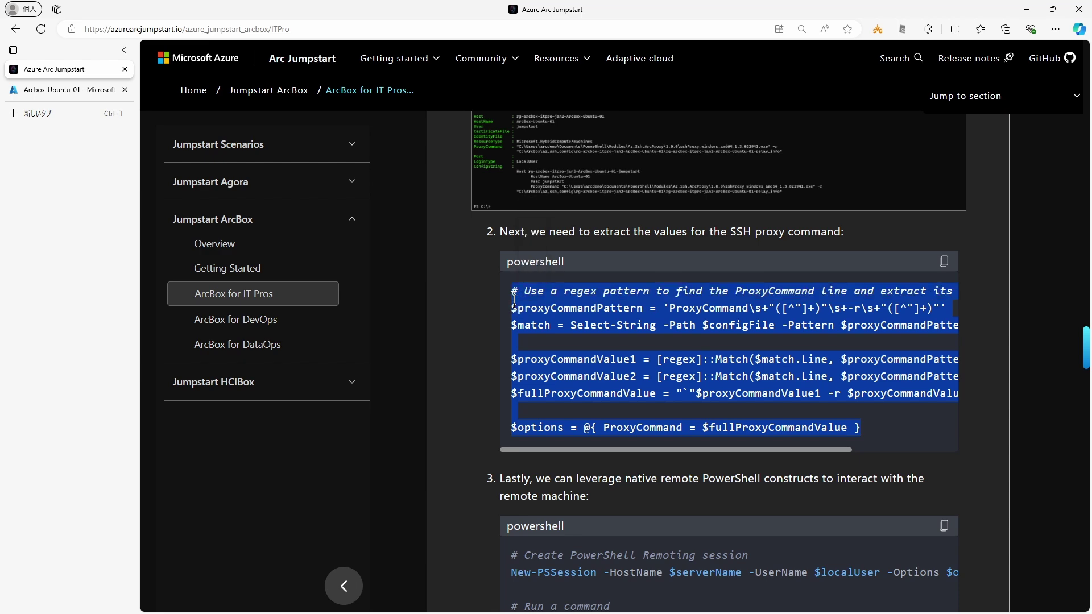
key("ctrl+c")
key("alt+Tab")
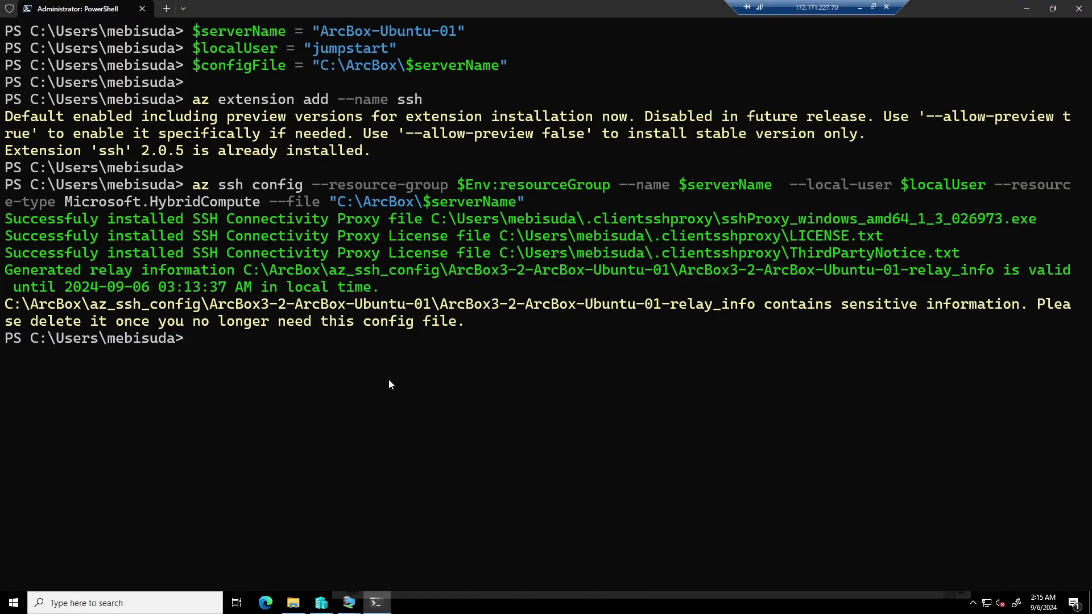
Step: Paste the SSH proxy options code into Windows Terminal, accepting the multi-line paste
key("ctrl+v")
left_click(460, 376)
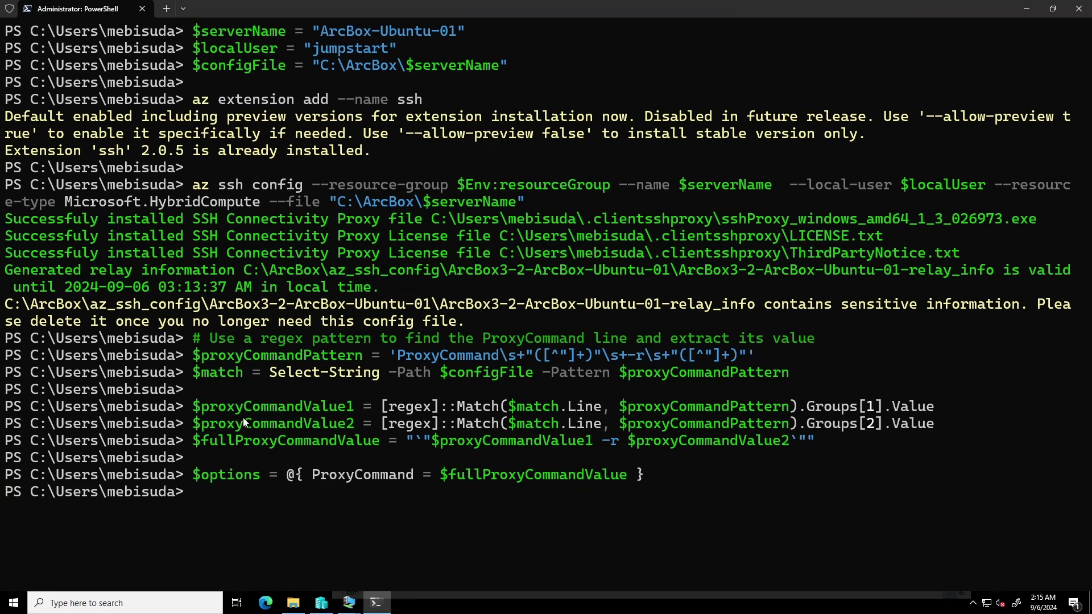
key("alt+Tab")
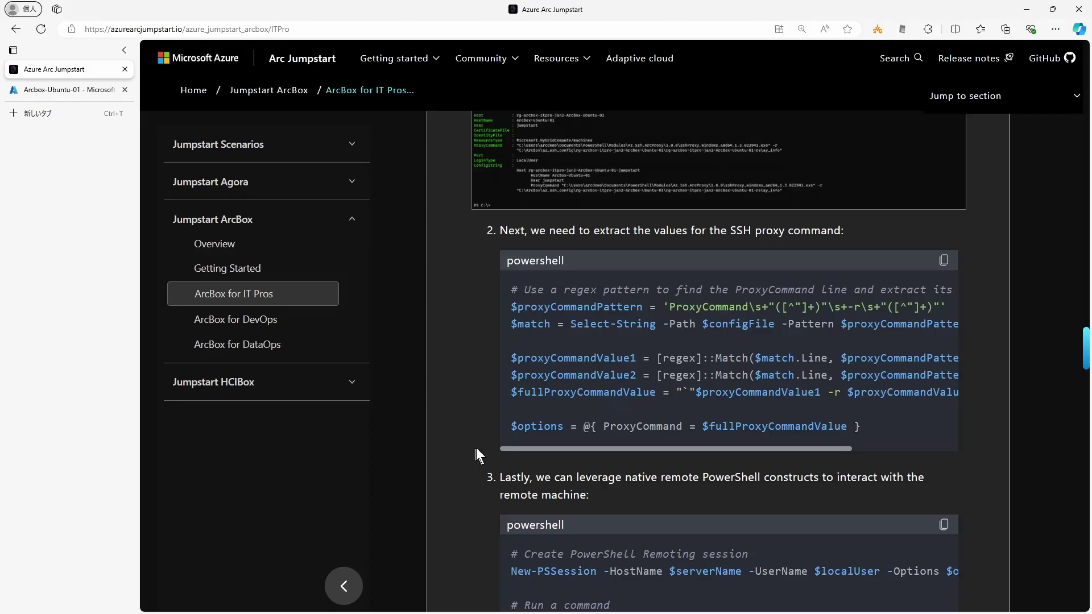
scroll(478, 448, "down", 4)
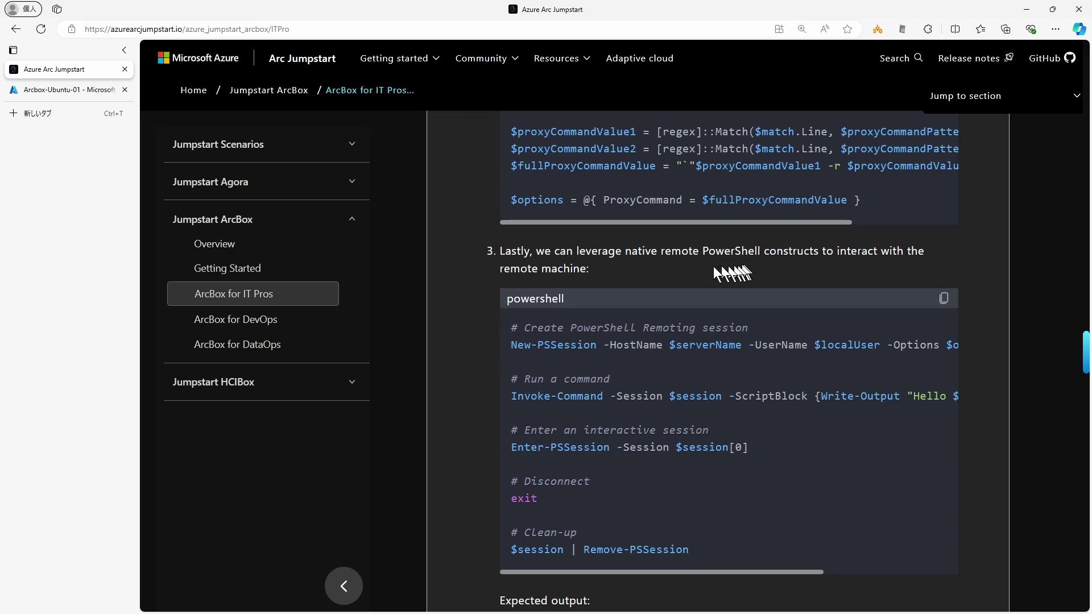
Step: Copy the New-PSSession line from the Jumpstart docs and paste it at the PowerShell prompt
left_click_drag(556, 345, 665, 356)
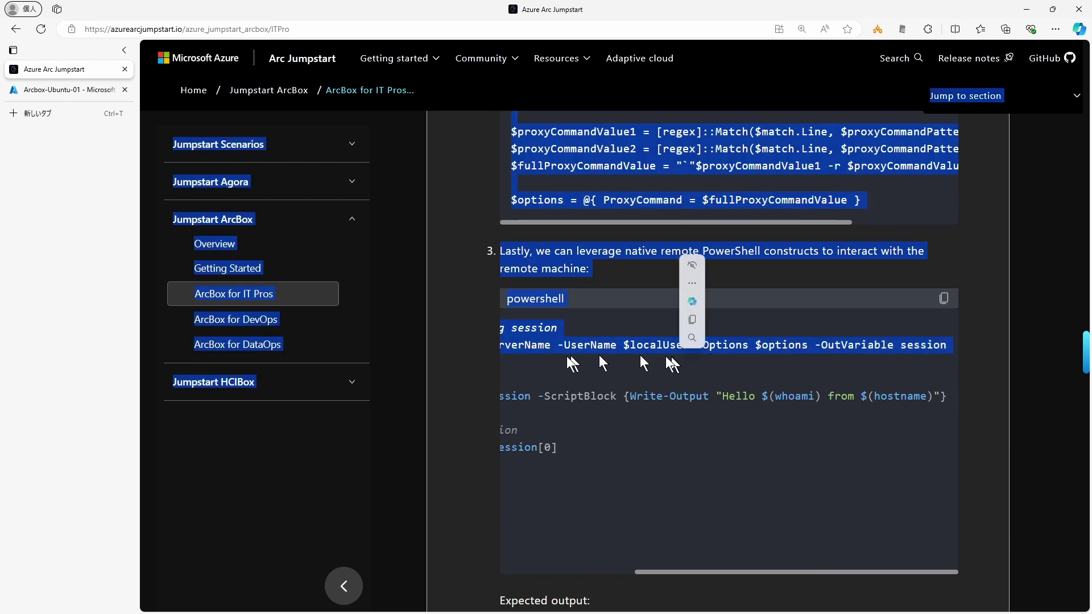
left_click(666, 356)
left_click_drag(671, 340, 588, 356)
left_click(588, 357)
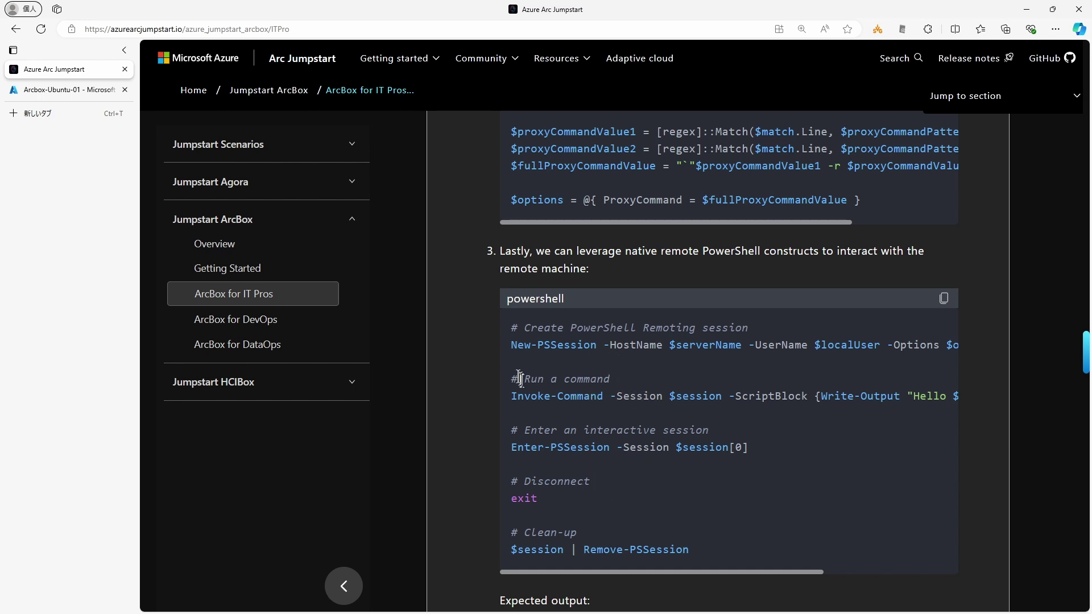
triple_click(522, 348)
left_click(475, 358)
key("alt+Tab")
key("ctrl+v")
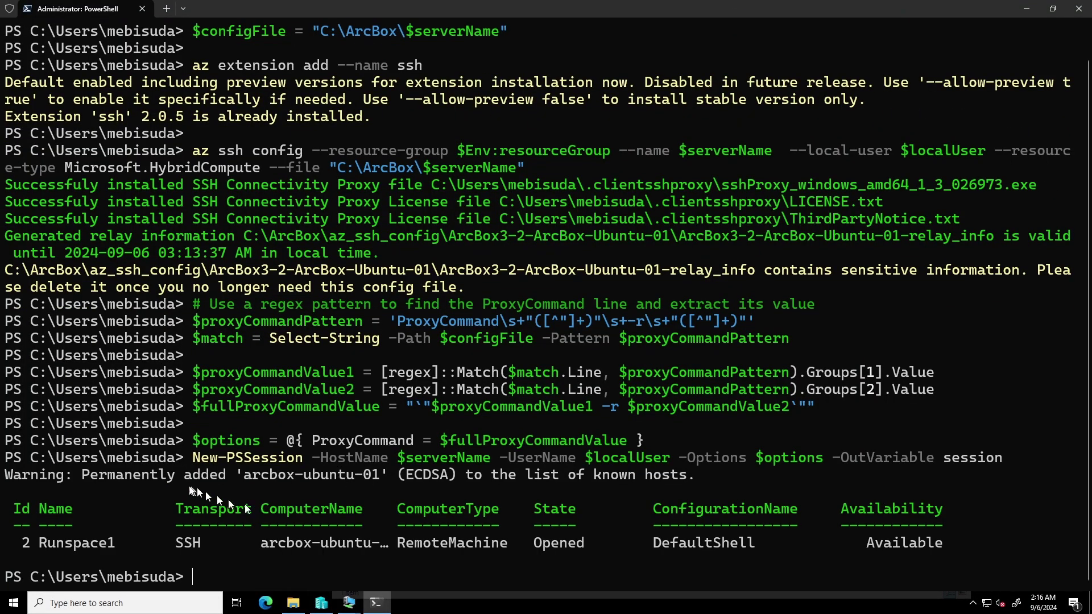
Step: Copy the Invoke-Command line from the Jumpstart docs
key("alt+Tab")
left_click_drag(510, 397, 518, 417)
key("ctrl+c")
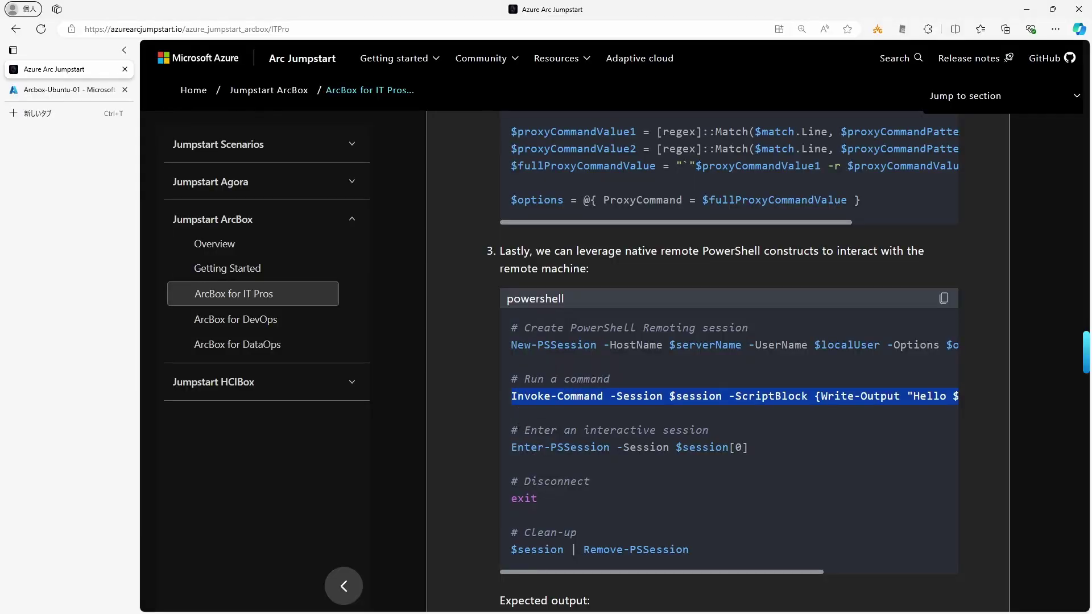
Step: Run the Invoke-Command hello command on ArcBox-Ubuntu-01
key("alt+Tab")
key("ctrl+v")
key("Return")
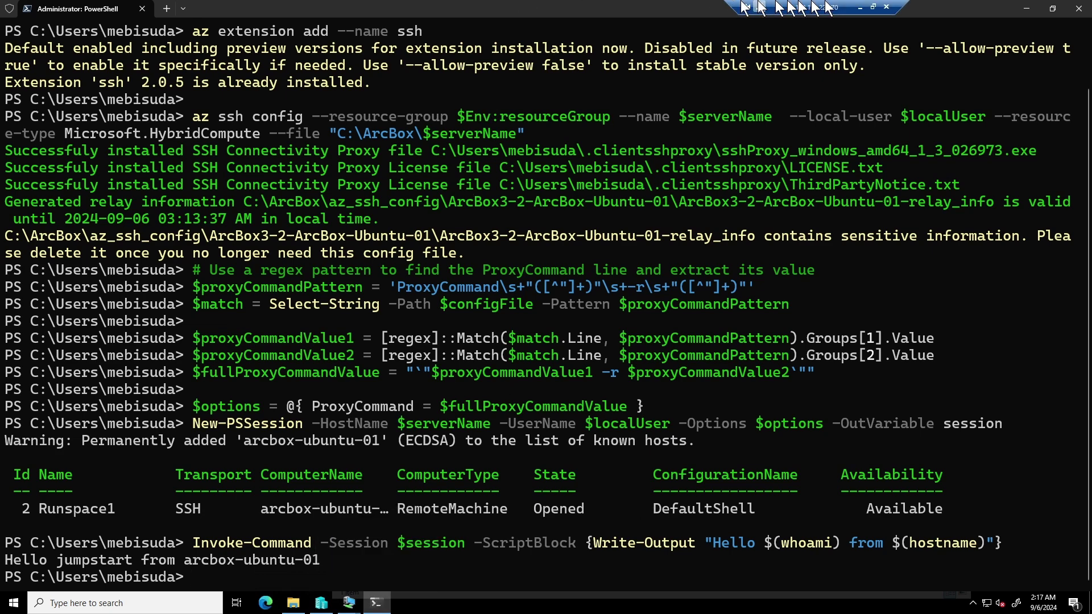
Step: Enter an interactive session with Enter-PSSession -Session $session[0]
key("alt+Tab")
triple_click(512, 455)
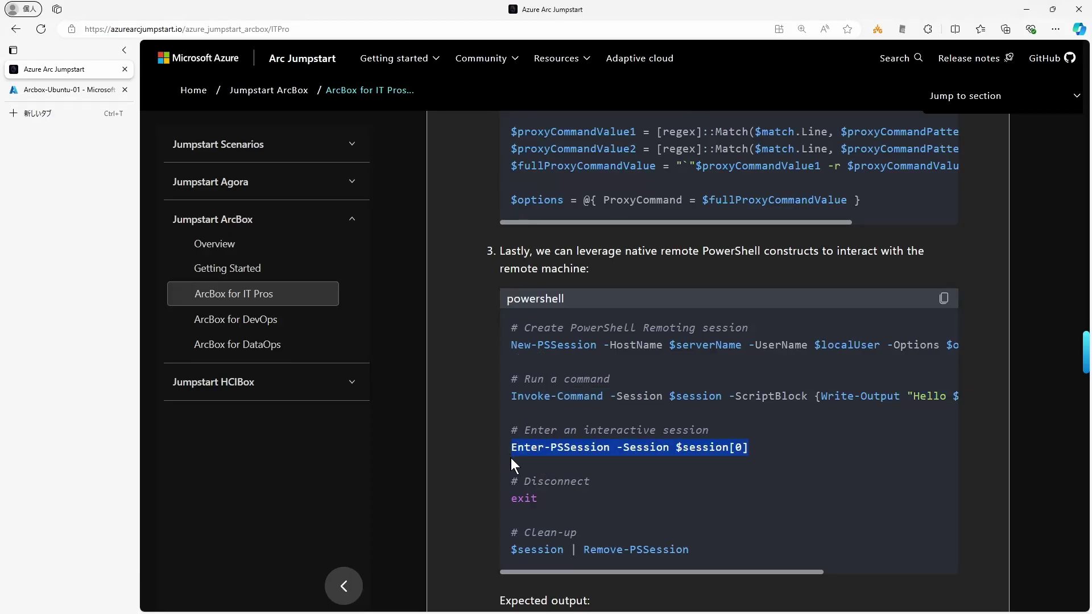
key("alt+Tab")
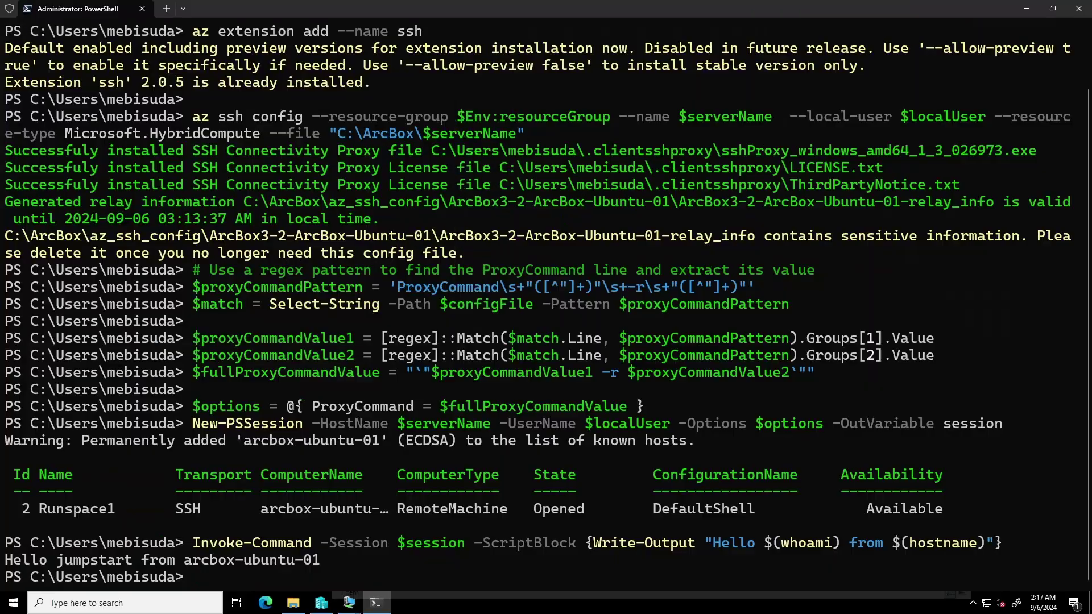
key("ctrl+v")
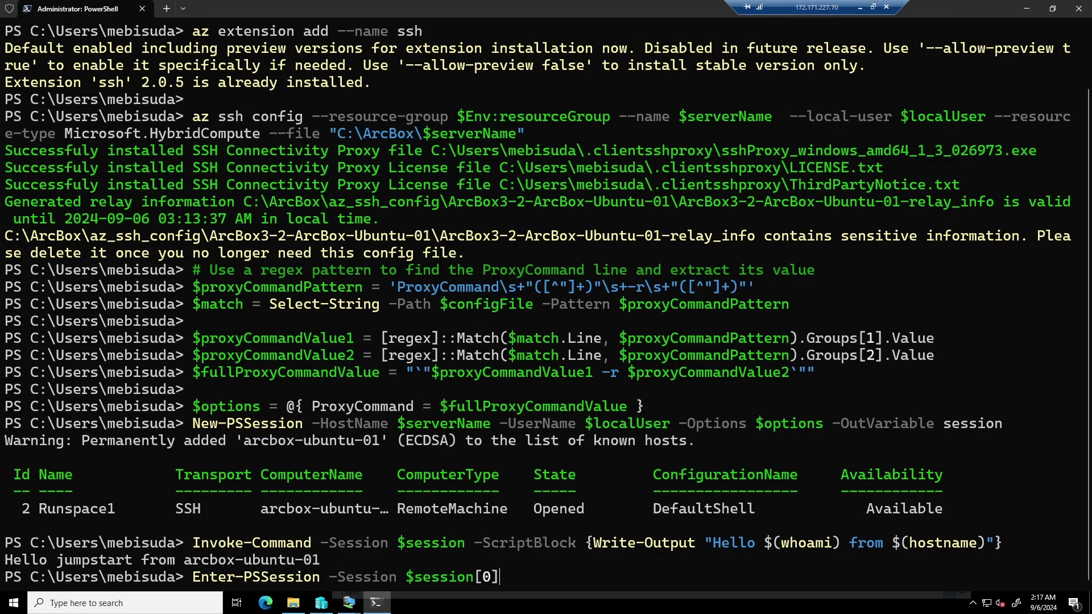
key("Return")
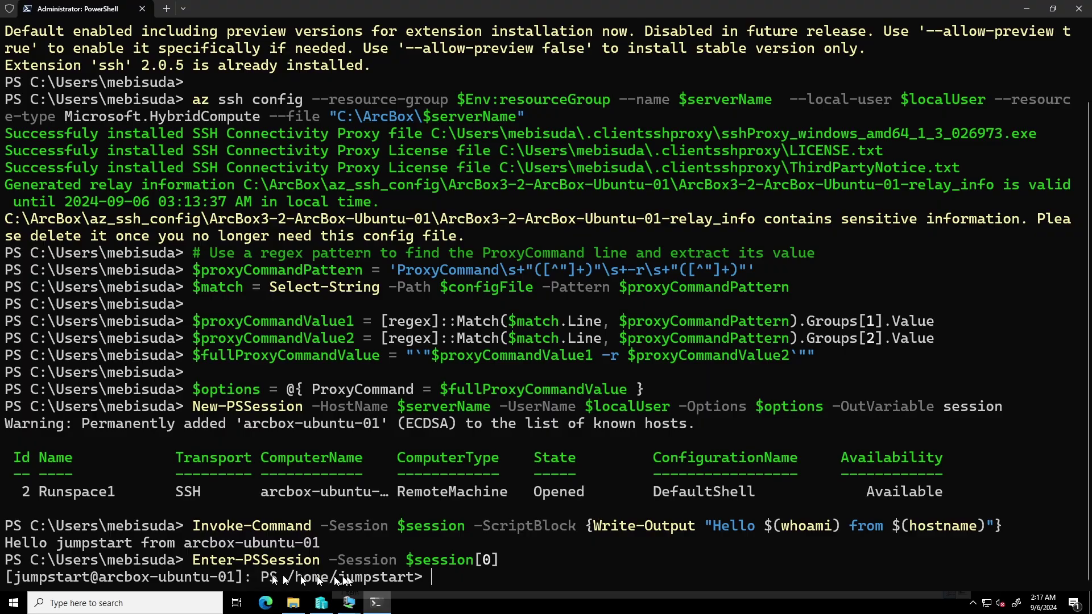
Step: Run exit and $session | Remove-PSSession to disconnect and clean up the session
left_click(321, 601)
left_click_drag(689, 551, 510, 487)
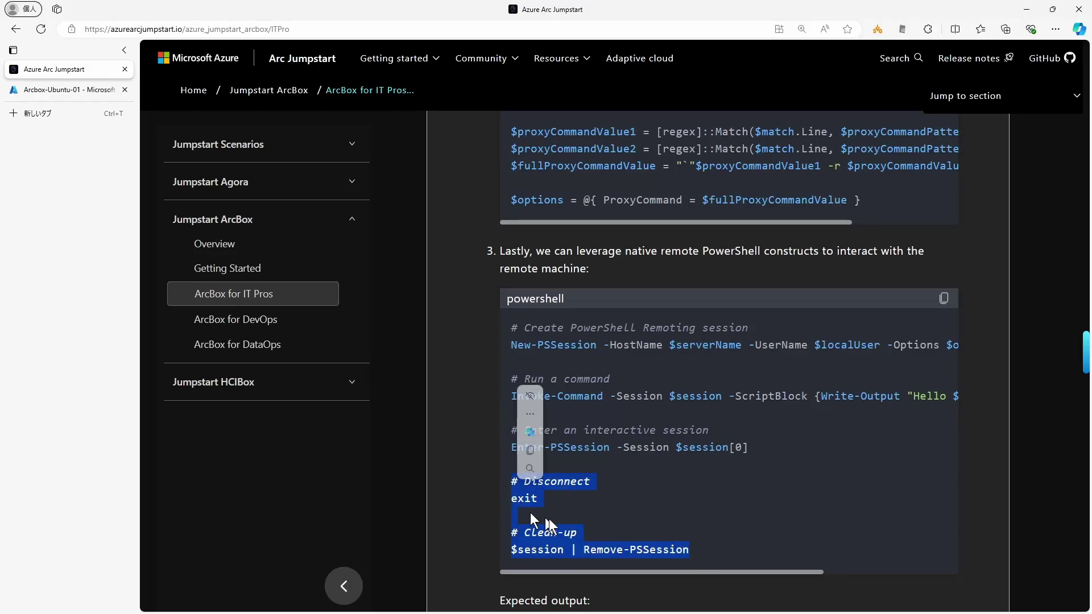
key("ctrl+c")
key("alt+Tab")
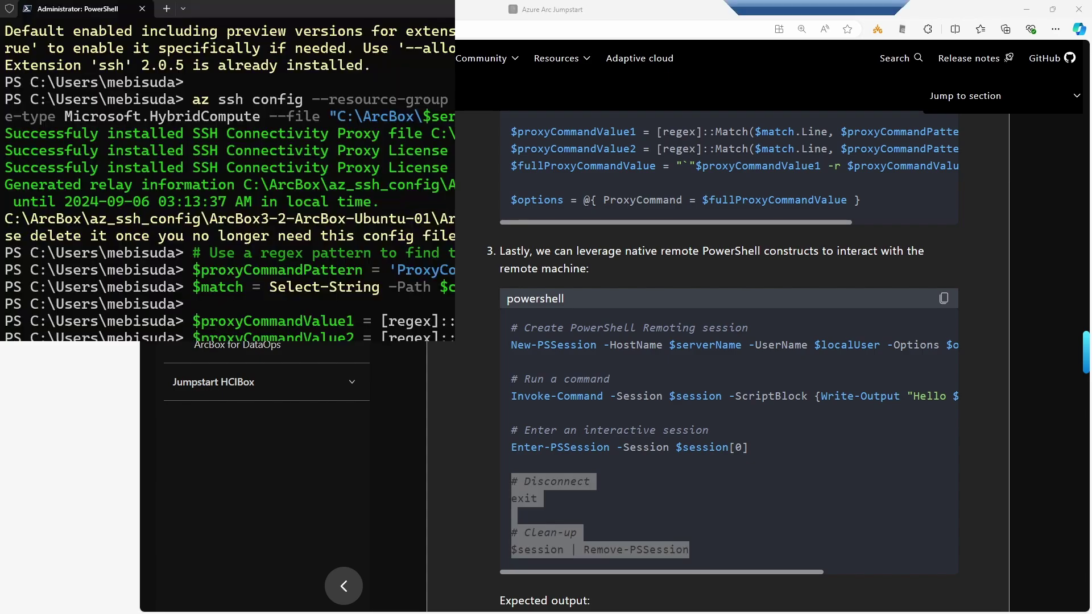
right_click(530, 339)
left_click(489, 371)
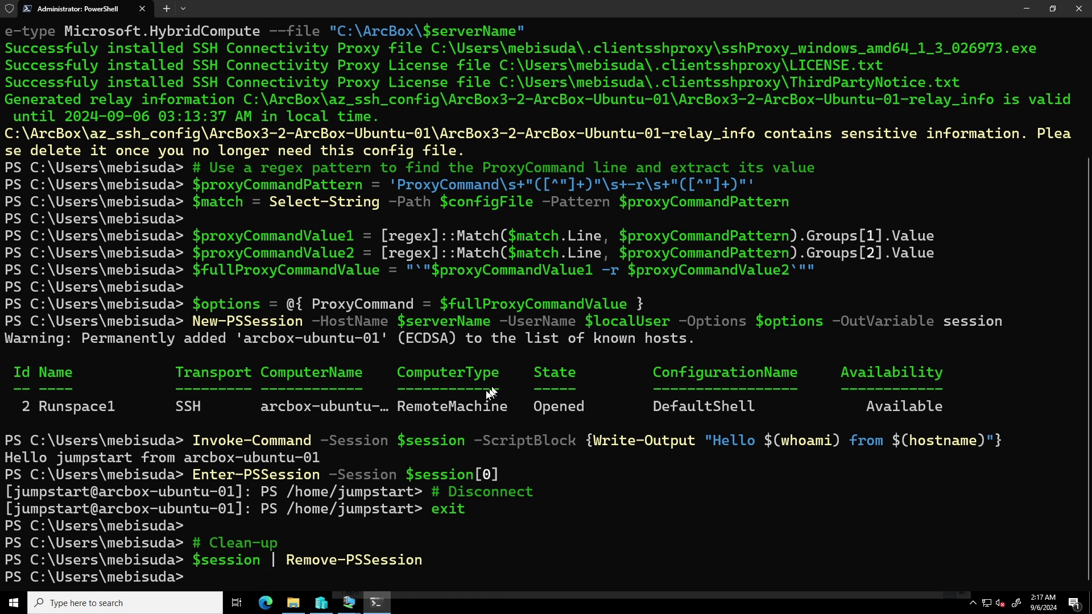
mouse_move(584, 5)
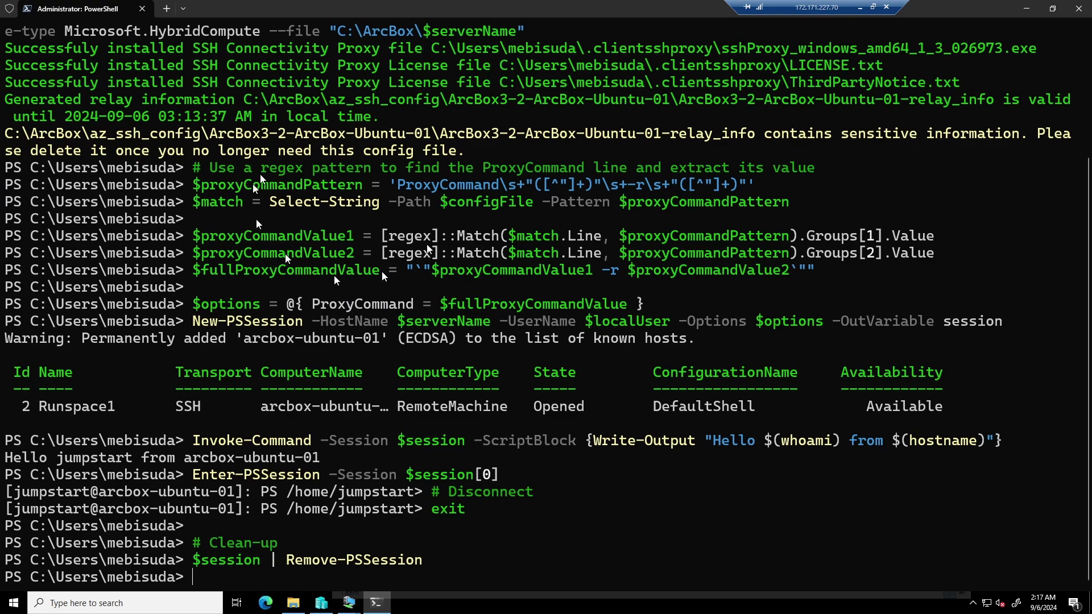
Step: Scroll the Jumpstart guide to the Azure Monitor workbooks section, then bring up Arcbox-Ubuntu-01's Access control (IAM) page
left_click(859, 7)
left_click(466, 336)
scroll(501, 435, "down", 5)
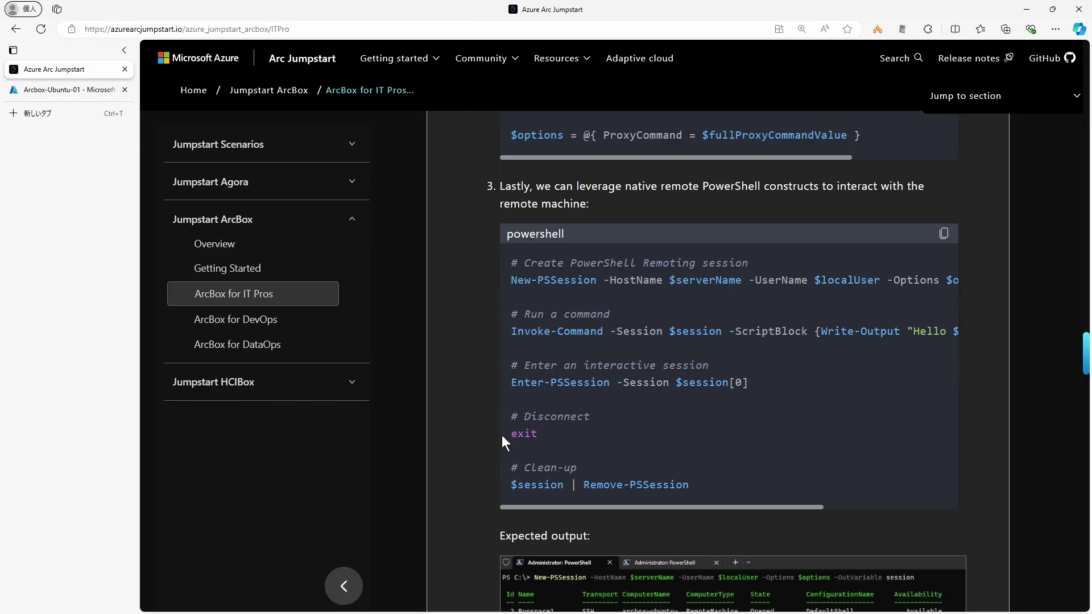
scroll(479, 495, "down", 5)
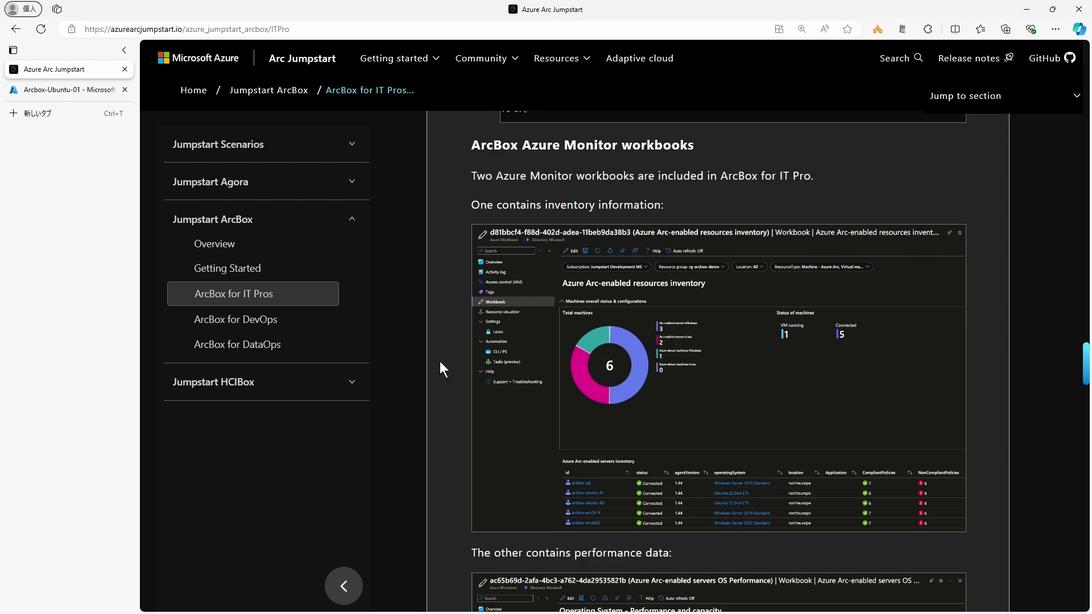
scroll(439, 360, "down", 1)
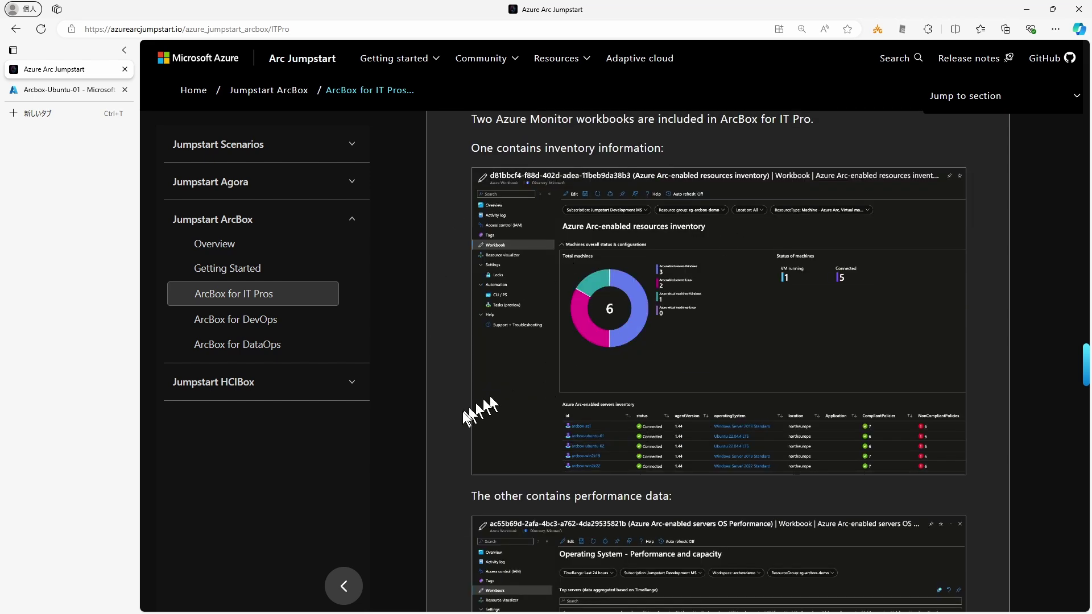
scroll(462, 411, "down", 1)
scroll(462, 411, "down", 3)
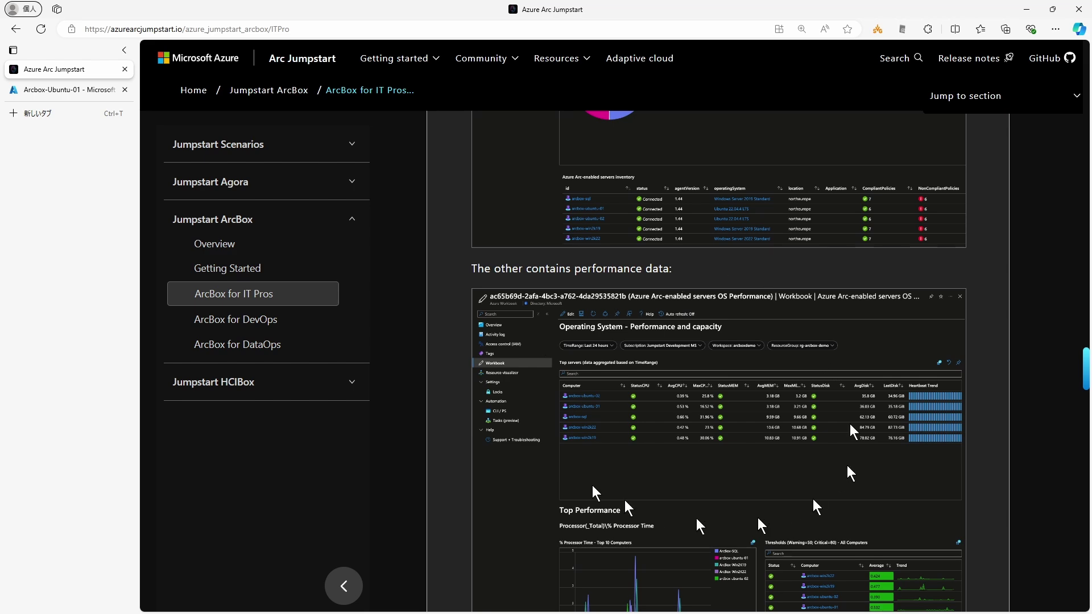
scroll(529, 483, "down", 2)
scroll(536, 483, "up", 1)
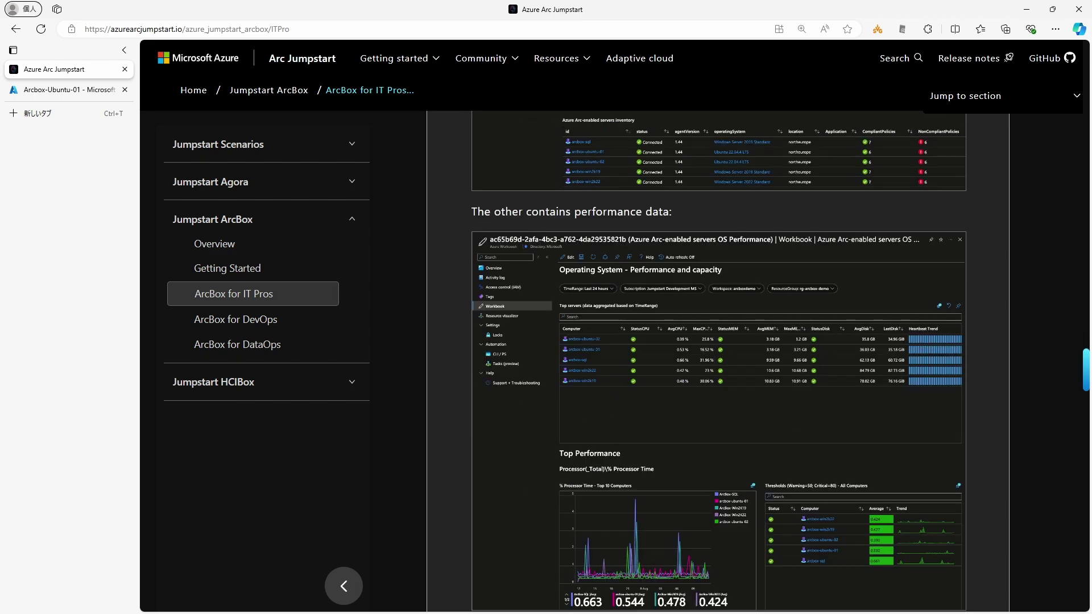
left_click(72, 89)
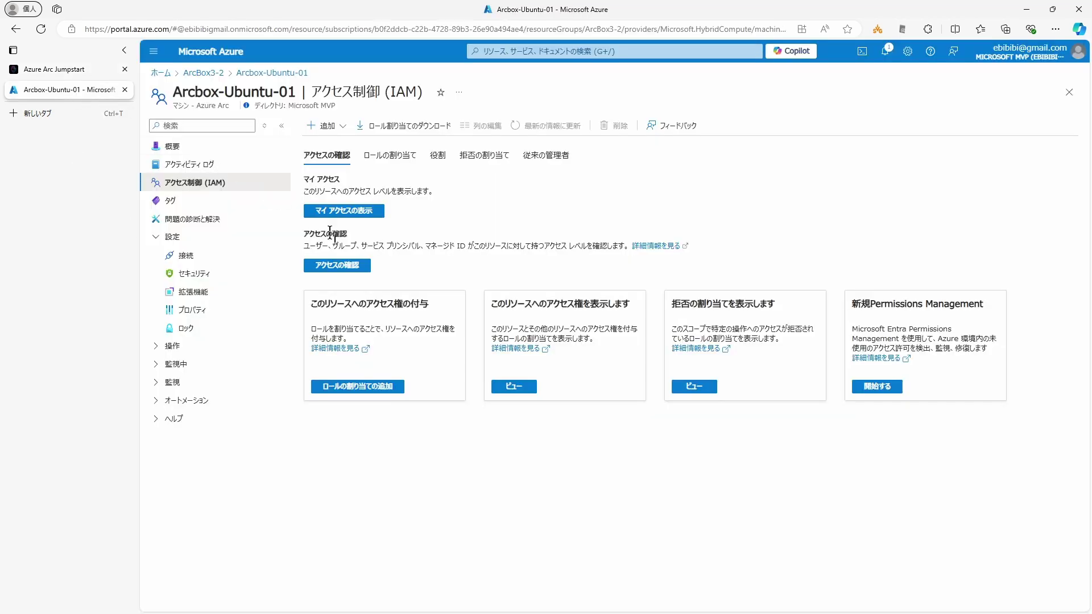
Step: Sort the ArcBox3-2 resources by 種類 (type) and open the cf22f129 inventory workbook
left_click(212, 76)
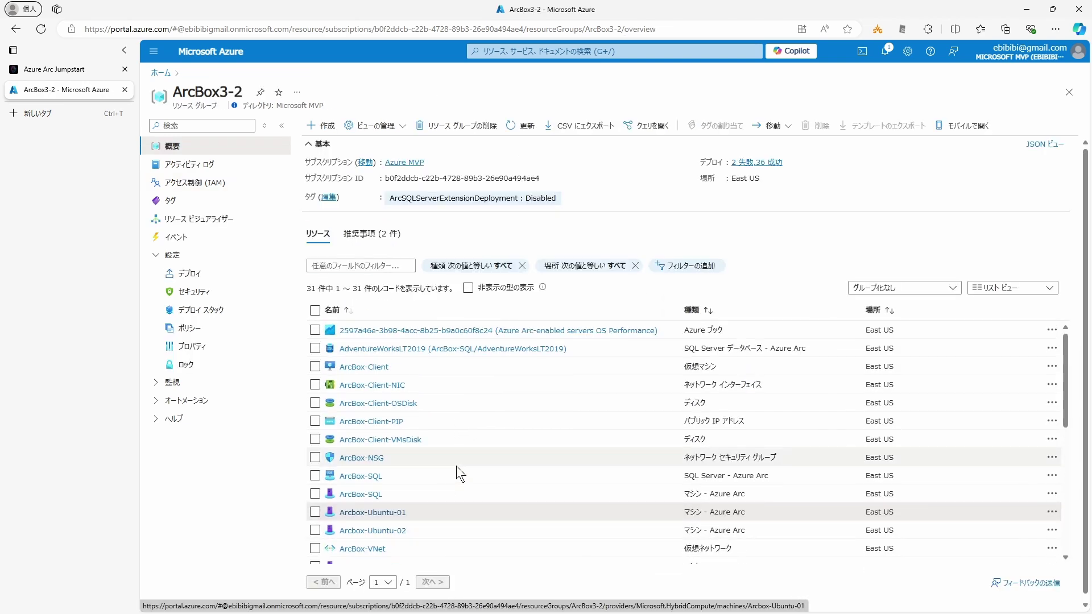
scroll(456, 467, "down", 6)
scroll(503, 478, "up", 6)
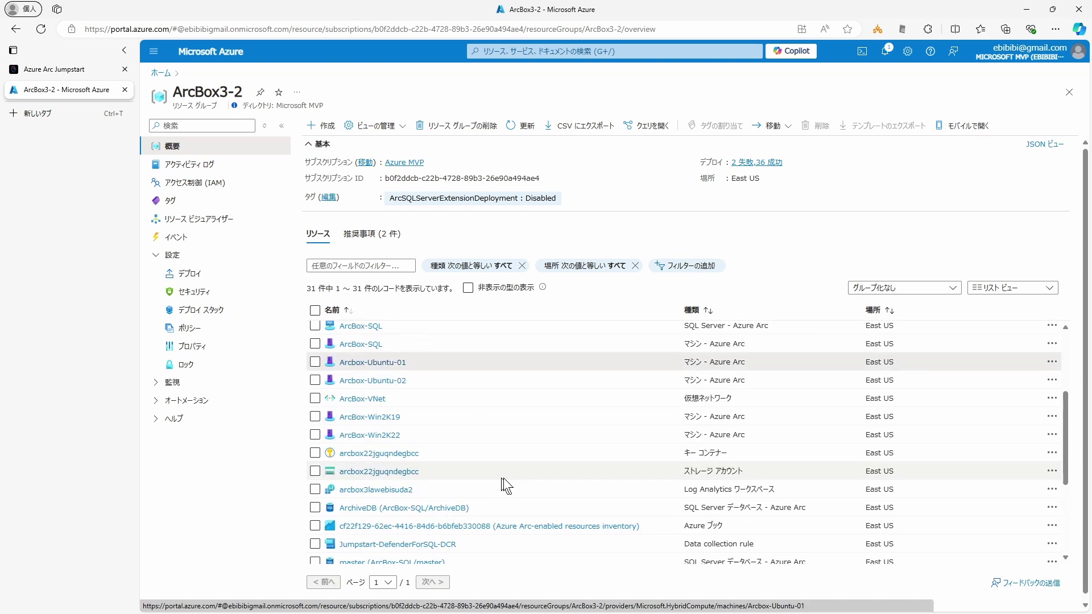
scroll(582, 478, "down", 6)
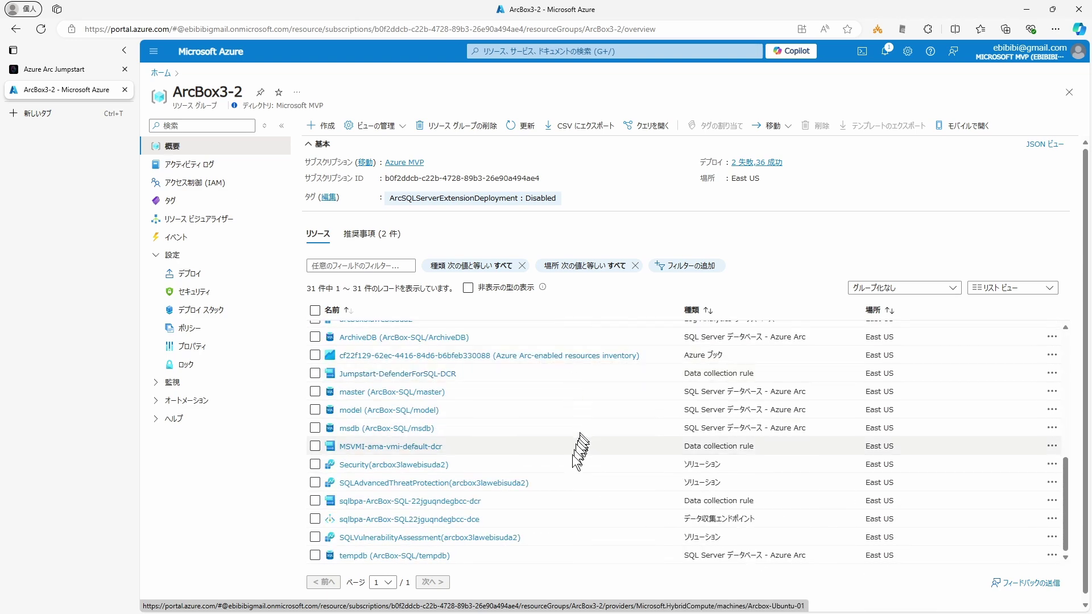
left_click(692, 310)
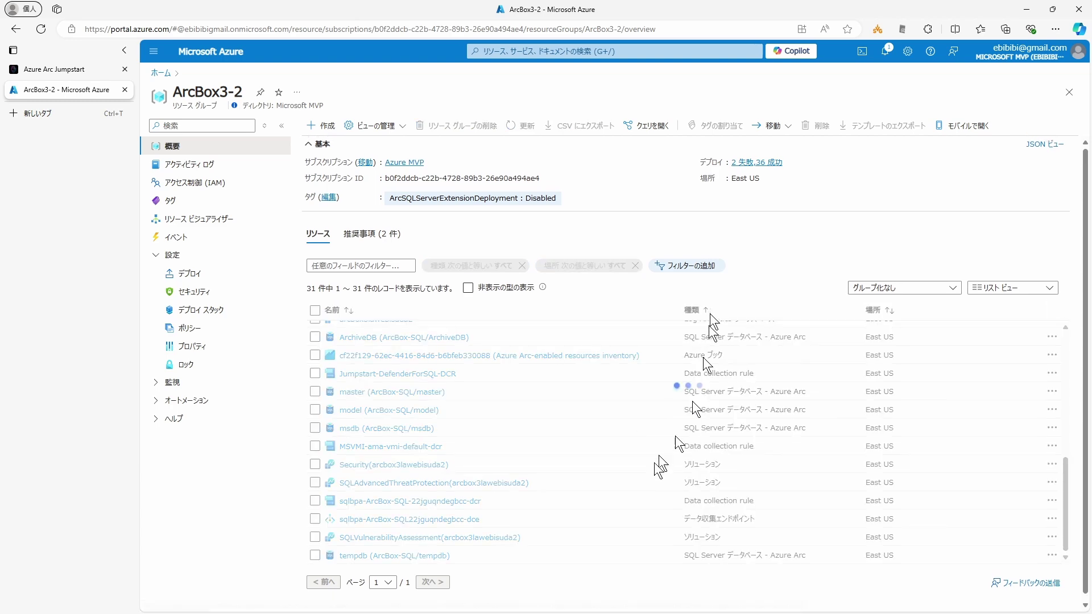
left_click(575, 349)
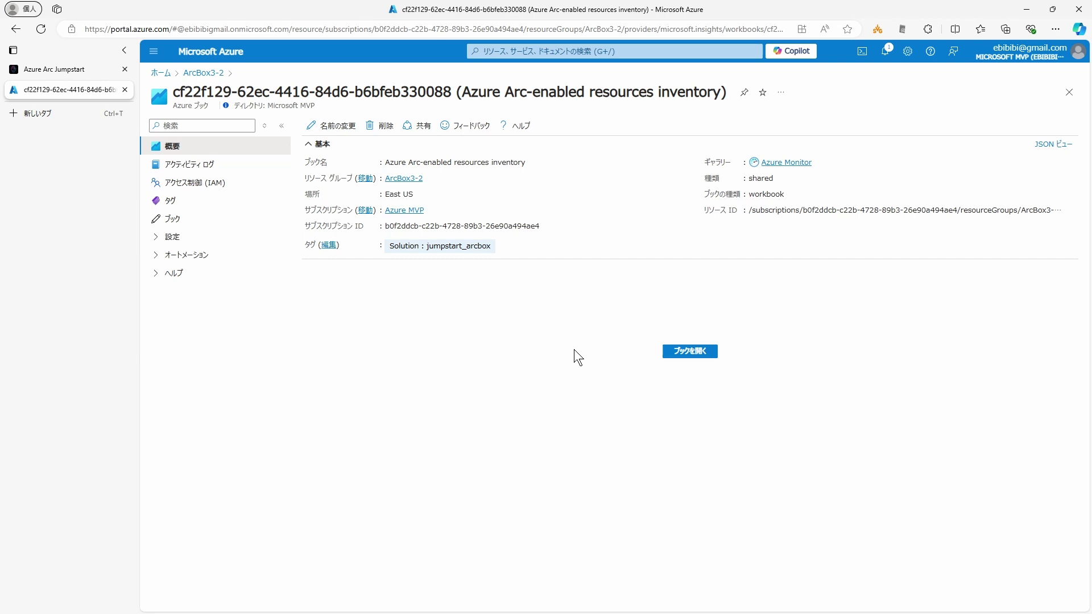
Step: Open the workbook report and scroll to Updates Data Overview: 6 machines, 4 Windows, 2 Linux pending
left_click(697, 351)
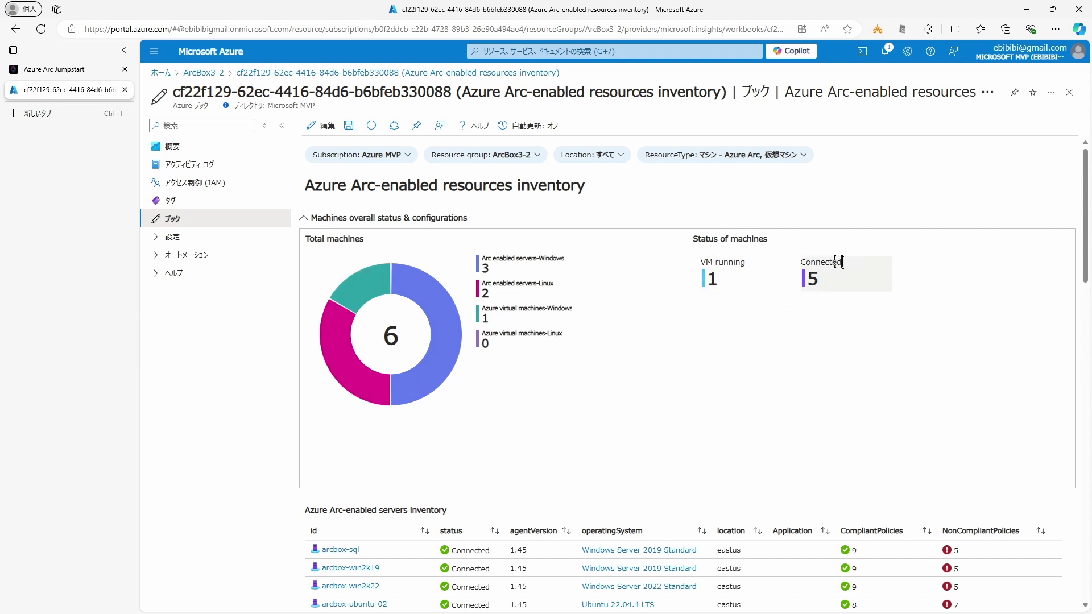
scroll(797, 387, "down", 2)
scroll(797, 388, "down", 3)
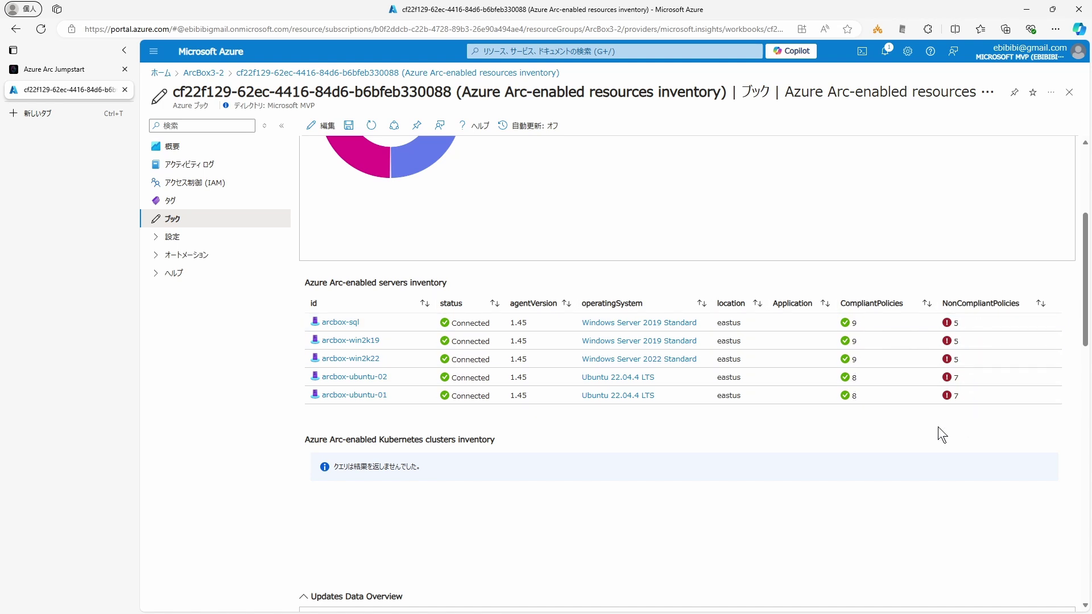
scroll(929, 425, "down", 1)
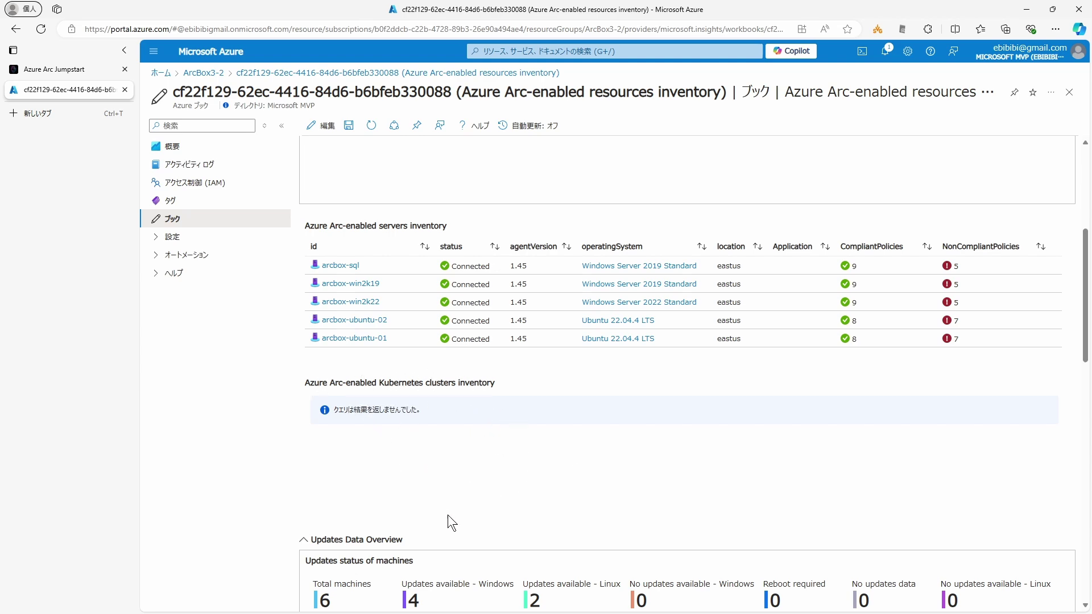
scroll(449, 520, "down", 3)
scroll(448, 514, "down", 4)
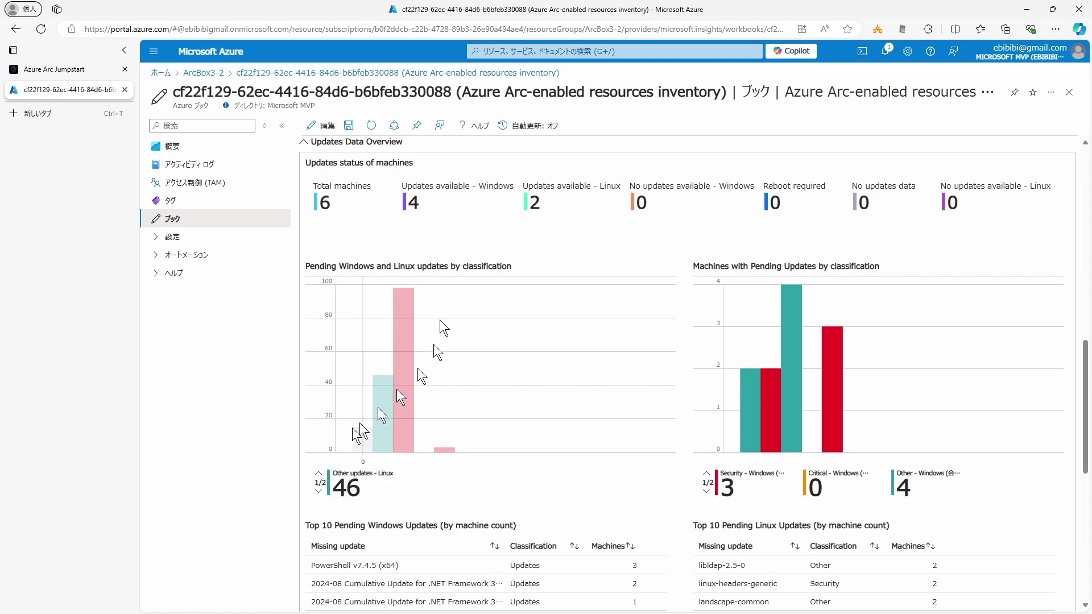
Step: Scroll through the pending-update tables and Defender alerts in the inventory workbook
scroll(361, 443, "down", 3)
scroll(358, 452, "down", 2)
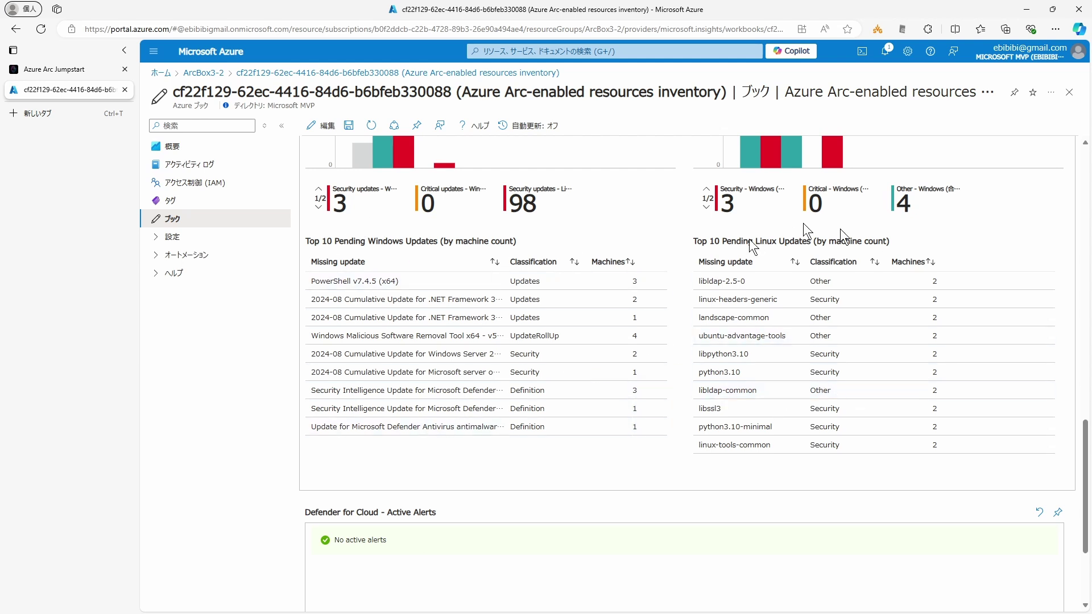
scroll(479, 394, "down", 3)
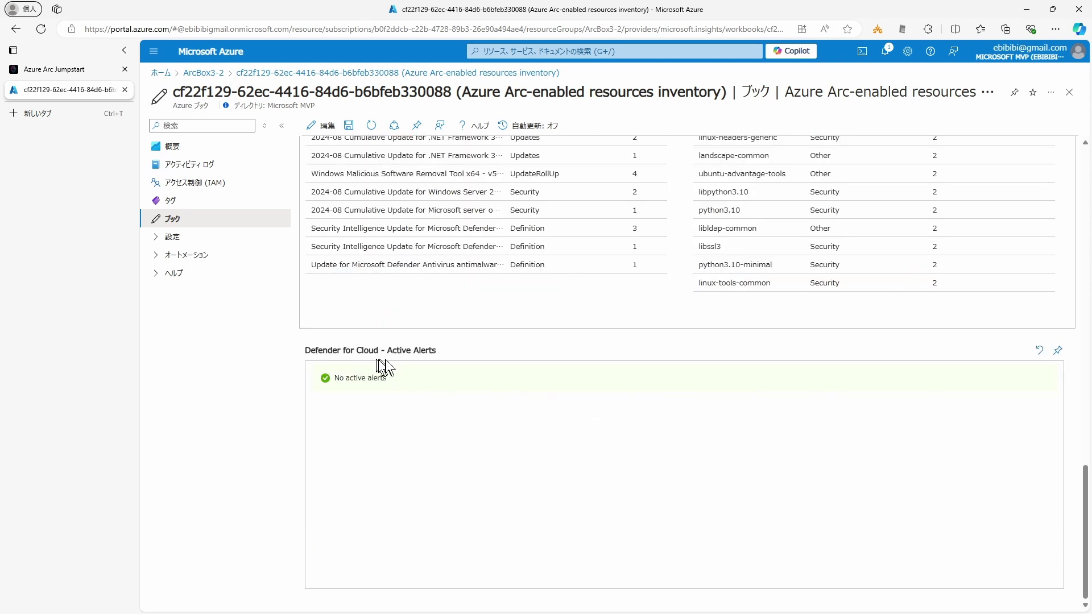
scroll(693, 498, "up", 7)
scroll(694, 496, "up", 10)
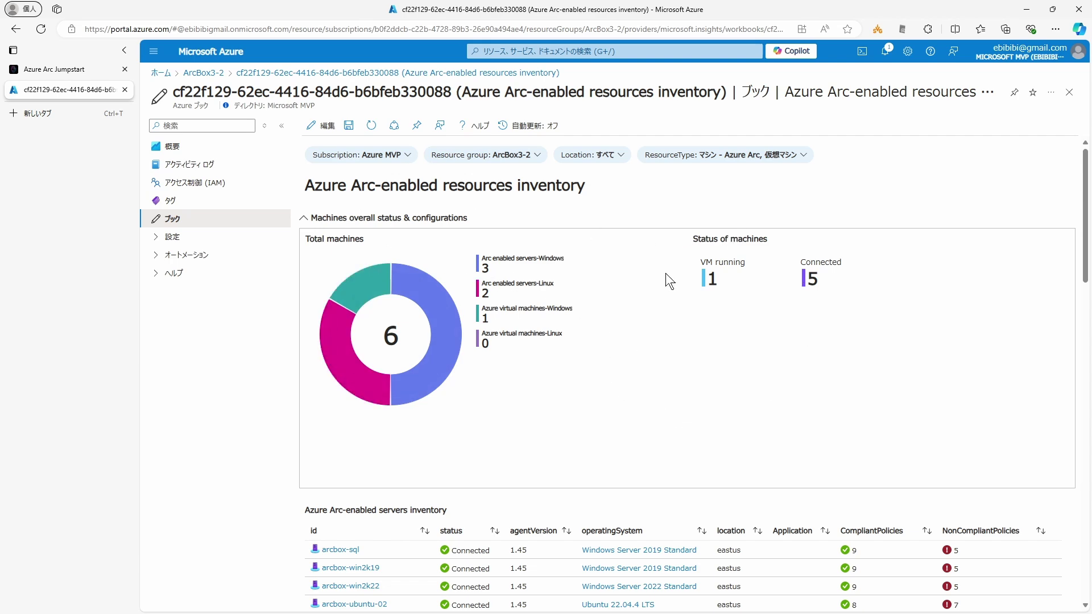
scroll(665, 273, "down", 12)
scroll(666, 273, "up", 12)
Step: Toggle the workbook's 編集 mode on and off, then return to the ArcBox3-2 resource group
left_click(324, 126)
scroll(628, 271, "down", 8)
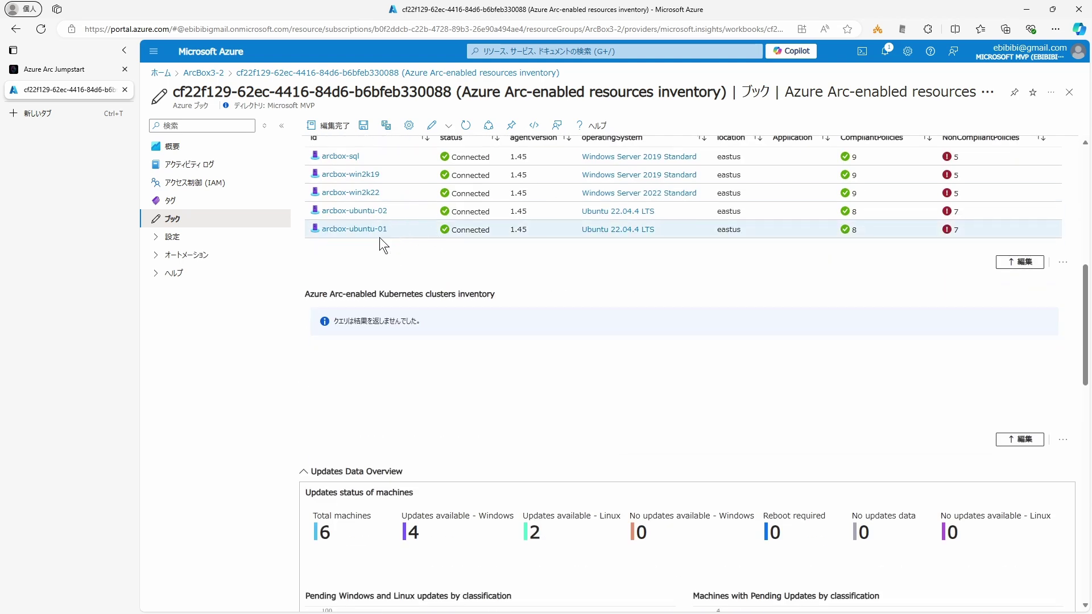
scroll(390, 242, "down", 6)
scroll(682, 393, "down", 10)
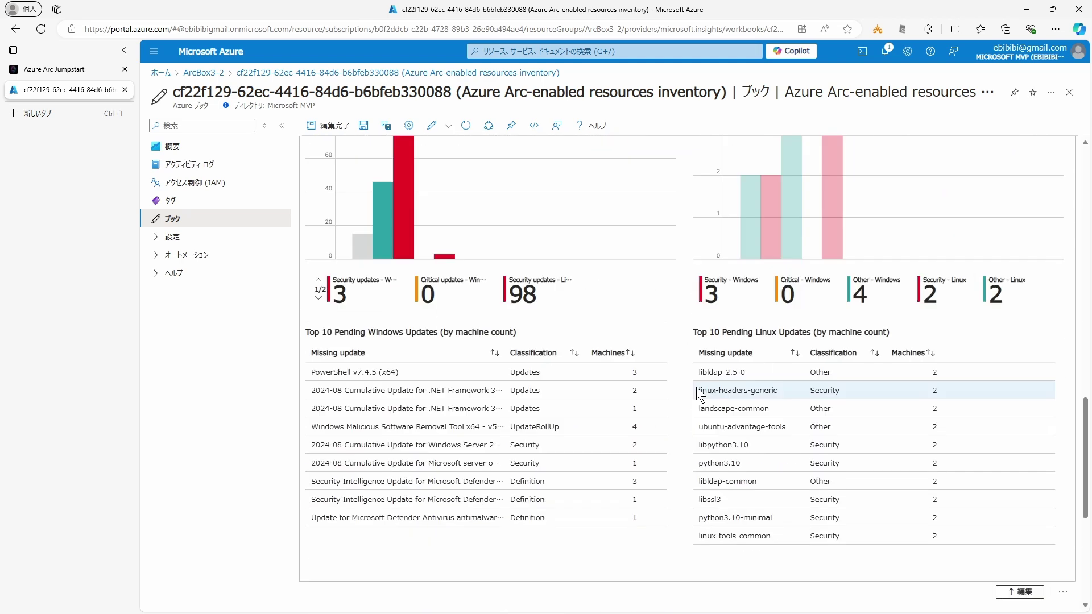
key("Home")
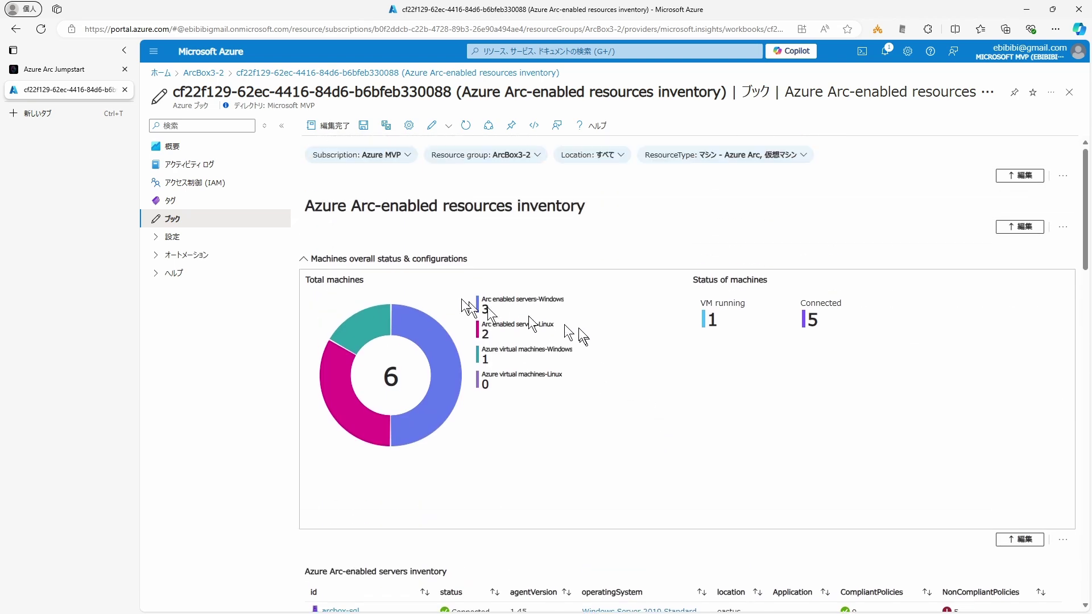
left_click(328, 126)
left_click(203, 72)
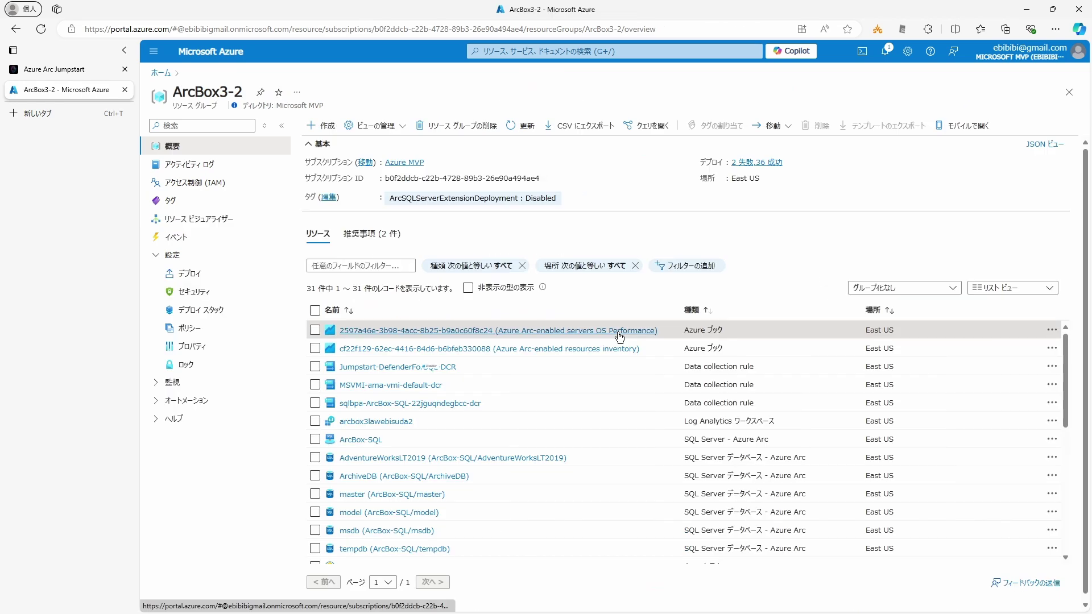
Step: Open the 2597a46e OS Performance workbook report using workspace arcbox3lawebisuda2
left_click(618, 335)
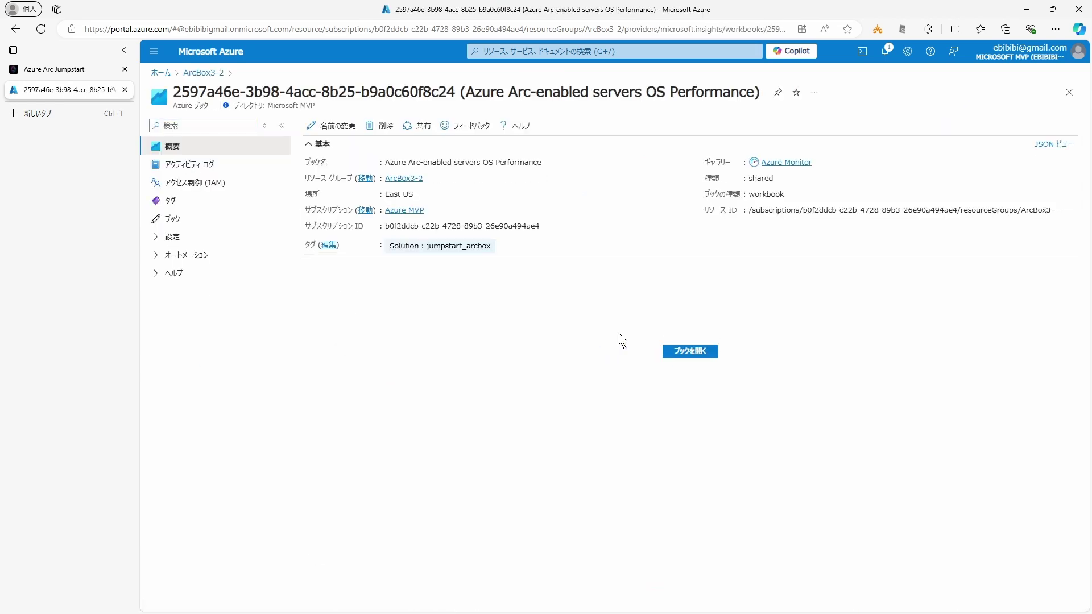
left_click(690, 352)
left_click(652, 187)
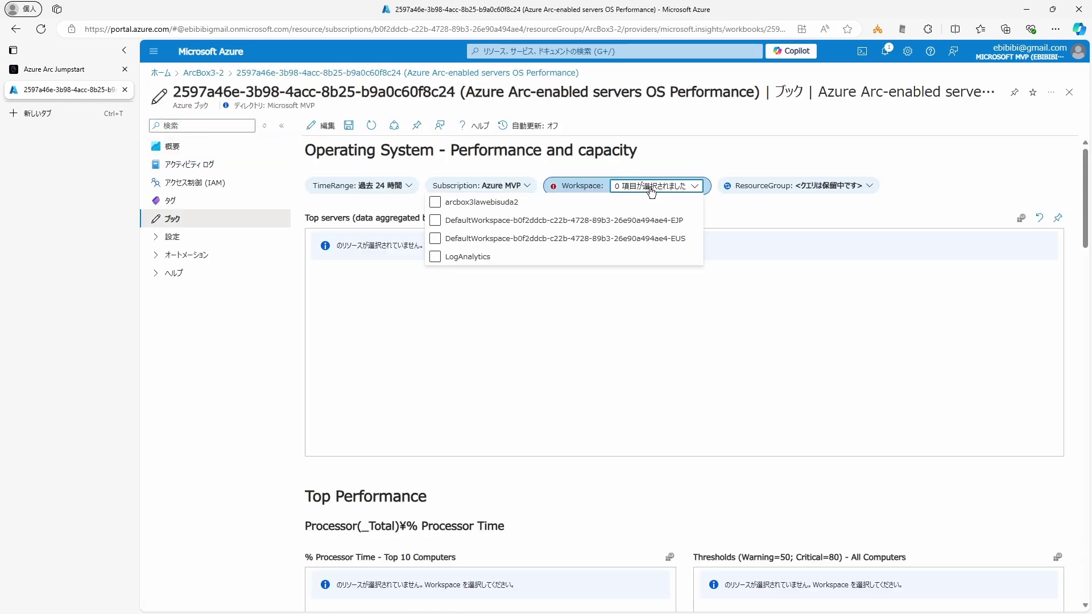
left_click(435, 202)
left_click(748, 211)
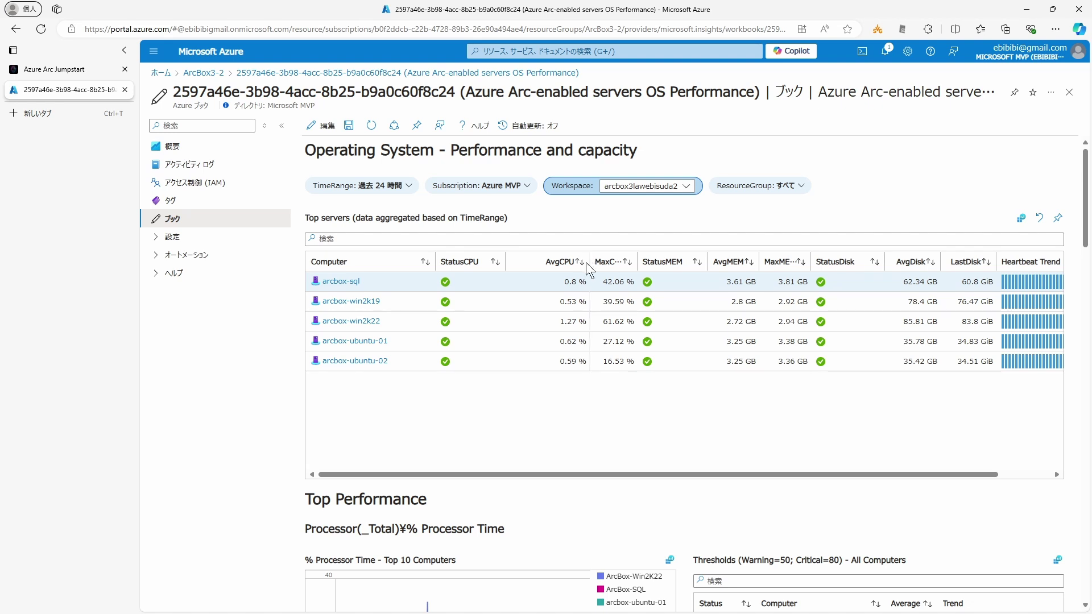
Step: Resize the AvgCPU and other table columns in the Performance and capacity report
left_click_drag(589, 260, 562, 261)
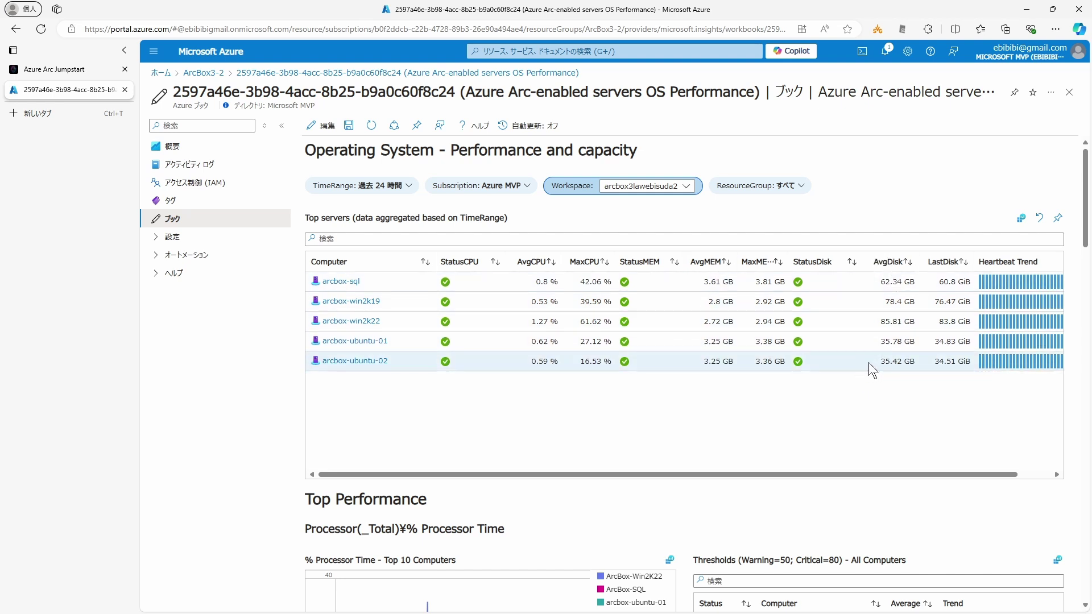
left_click_drag(956, 475, 989, 474)
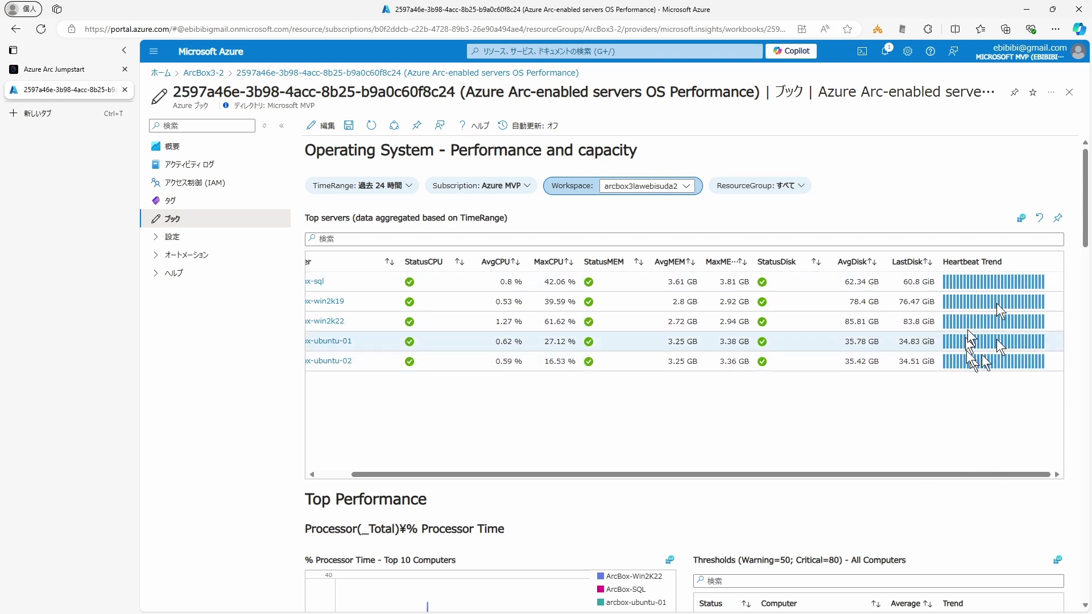
left_click_drag(913, 475, 761, 473)
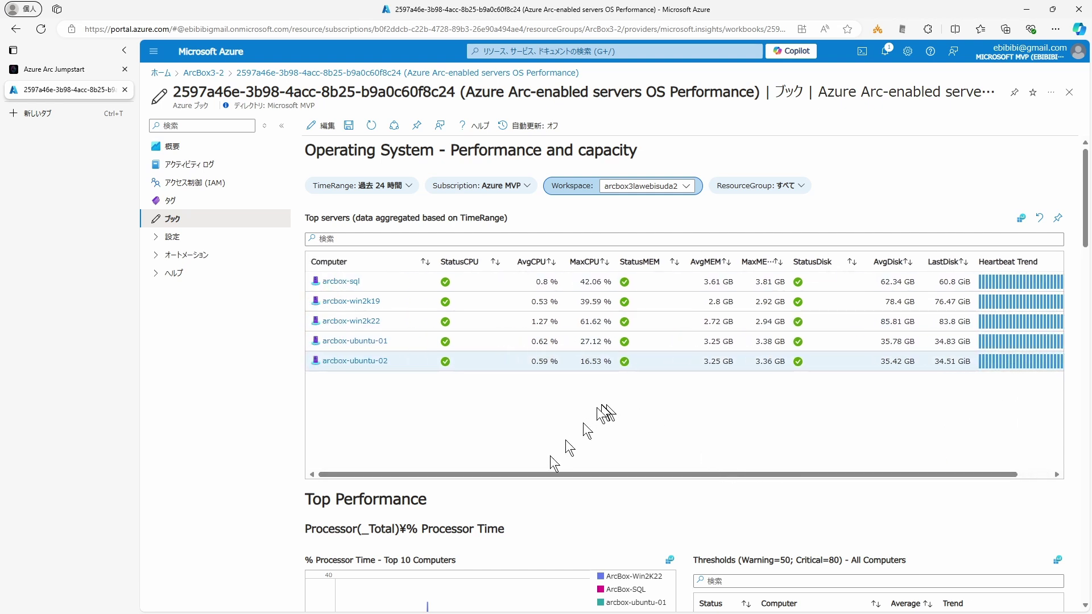
Step: Scroll down through the CPU, memory and disk results, picking out arcbox-sql in disk writes
scroll(538, 475, "down", 4)
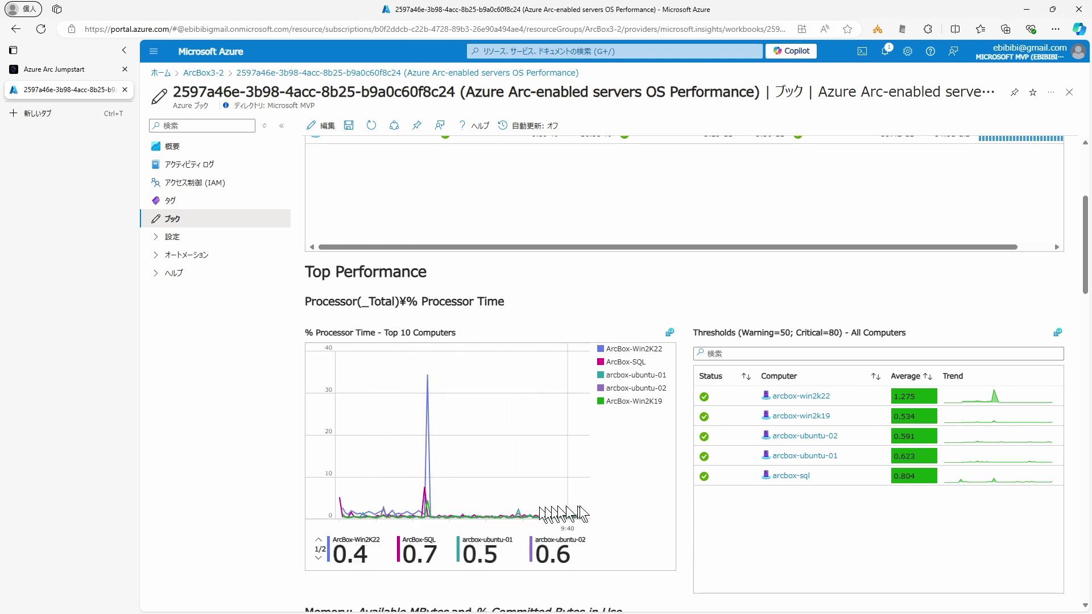
scroll(668, 528, "down", 1)
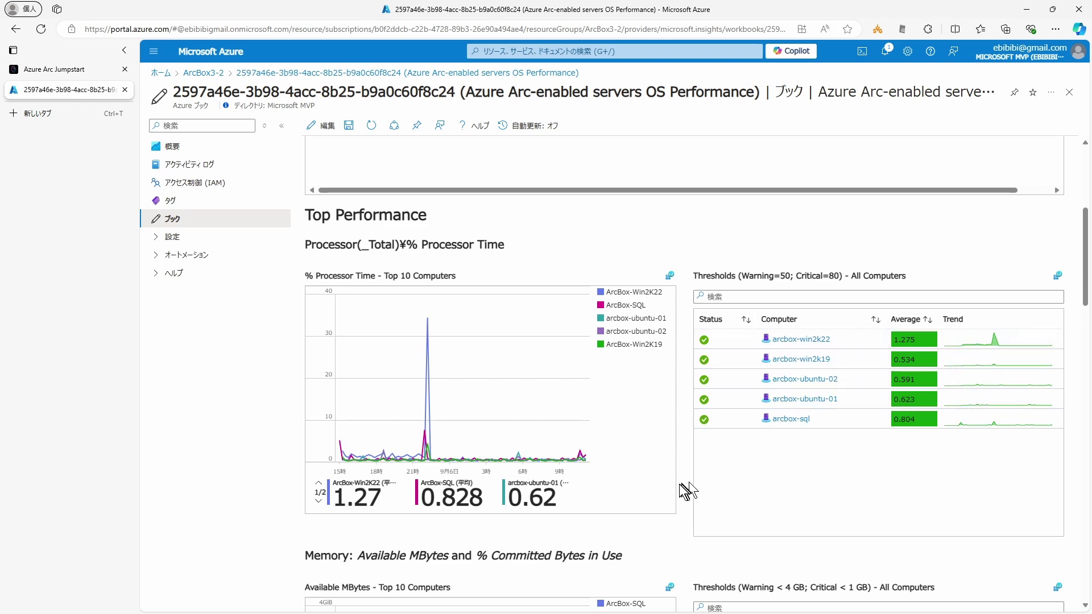
scroll(684, 487, "down", 5)
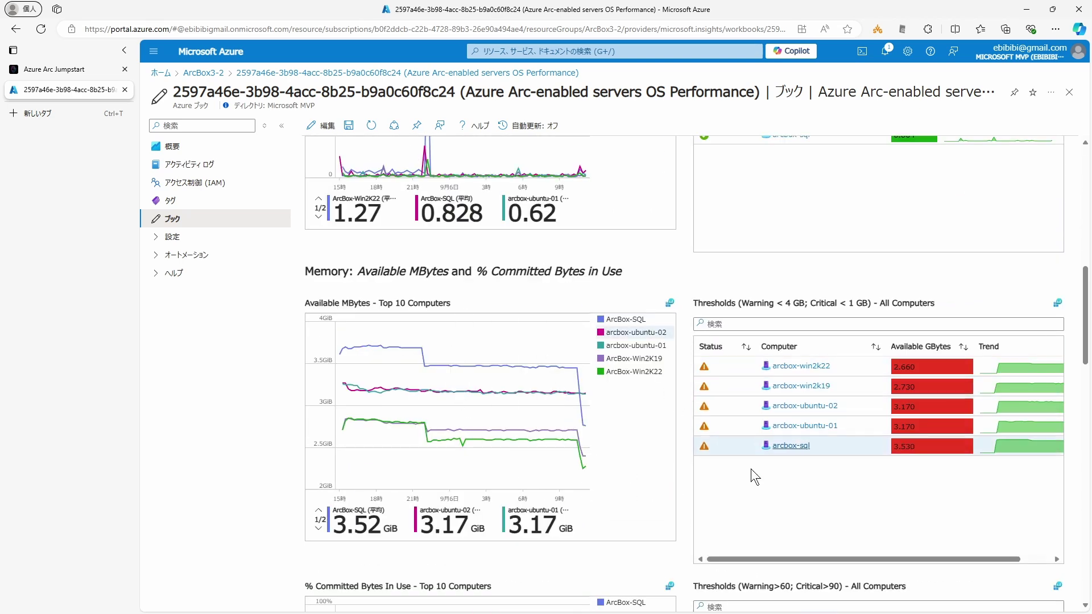
scroll(690, 508, "down", 2)
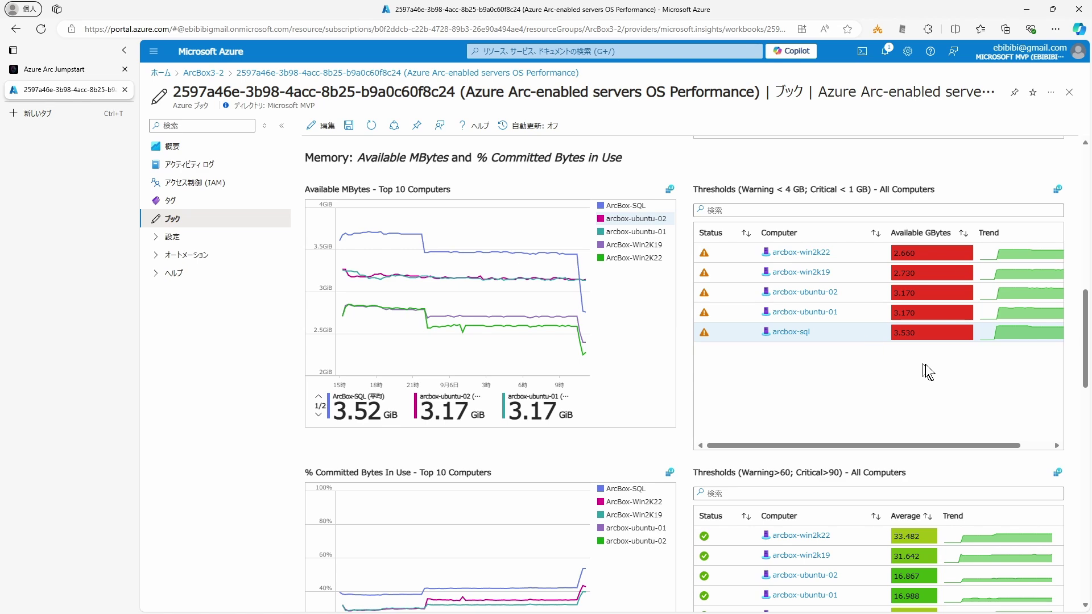
scroll(682, 412, "down", 5)
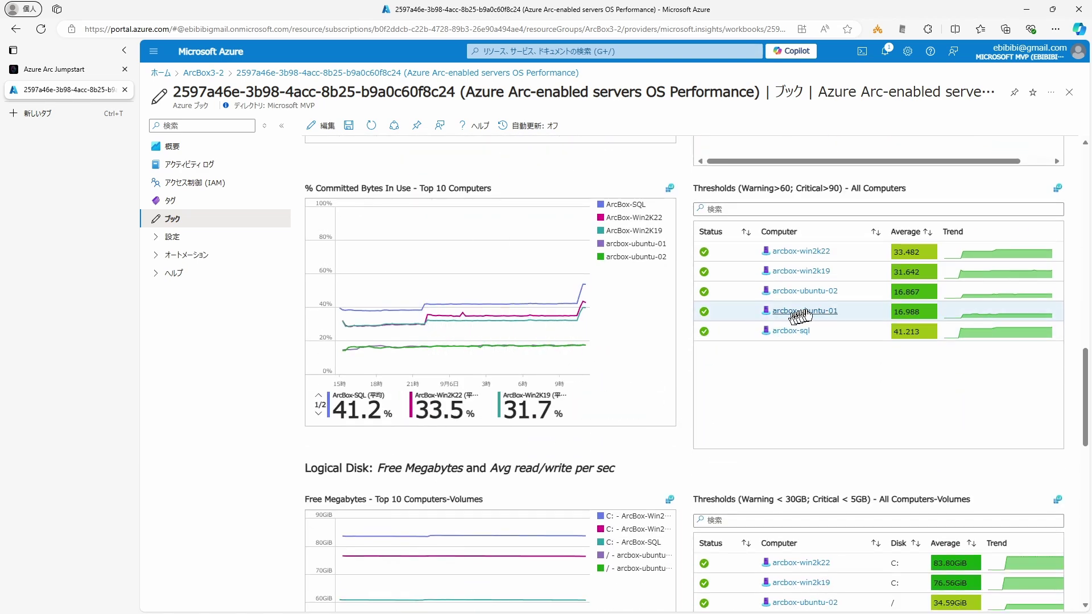
scroll(796, 353, "down", 5)
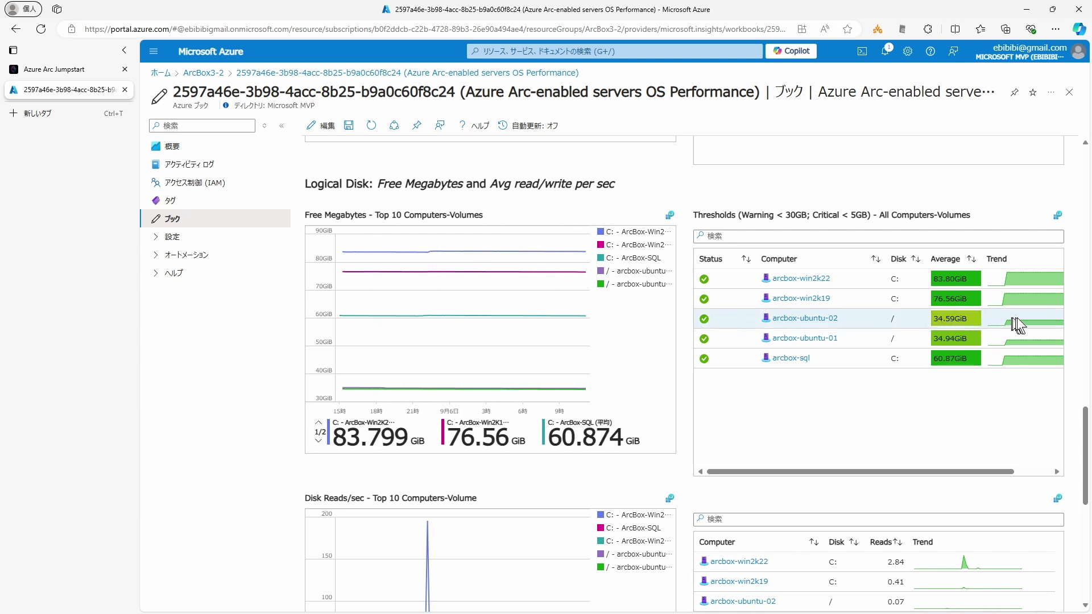
scroll(707, 432, "down", 5)
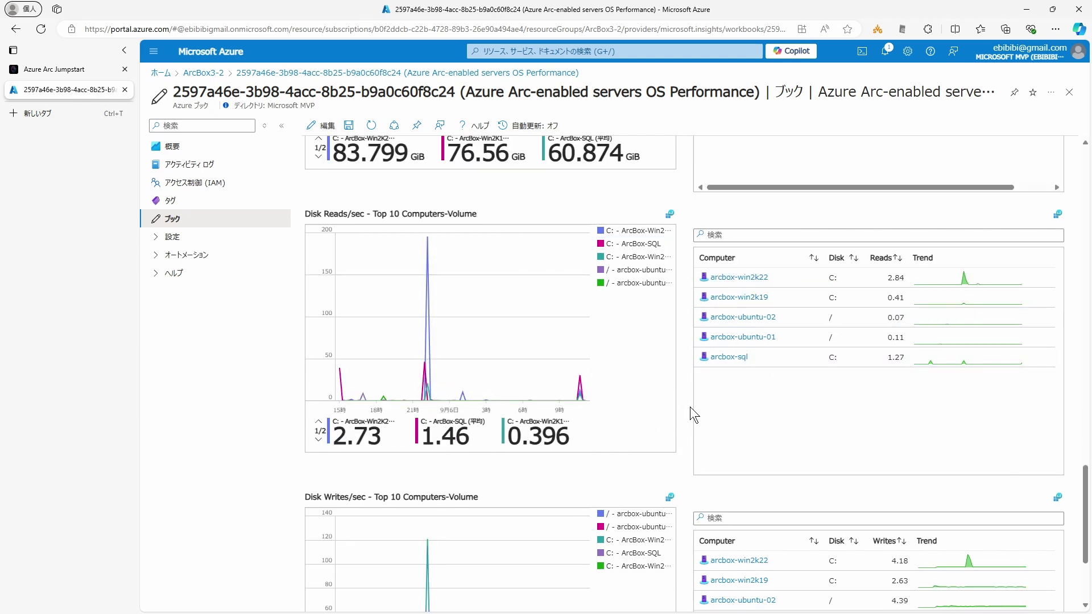
scroll(512, 341, "down", 3)
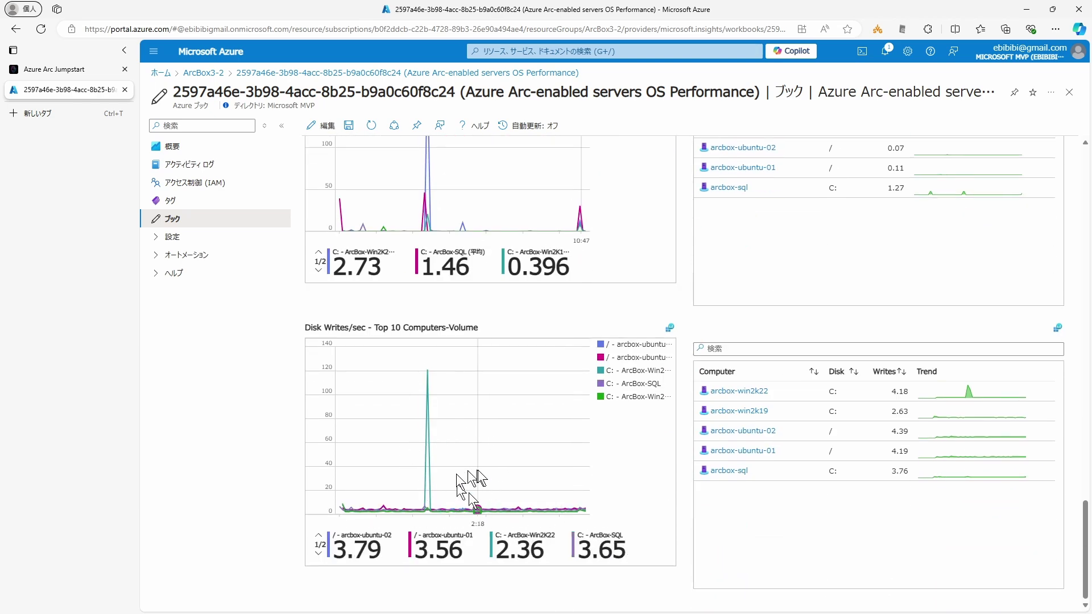
left_click(779, 471)
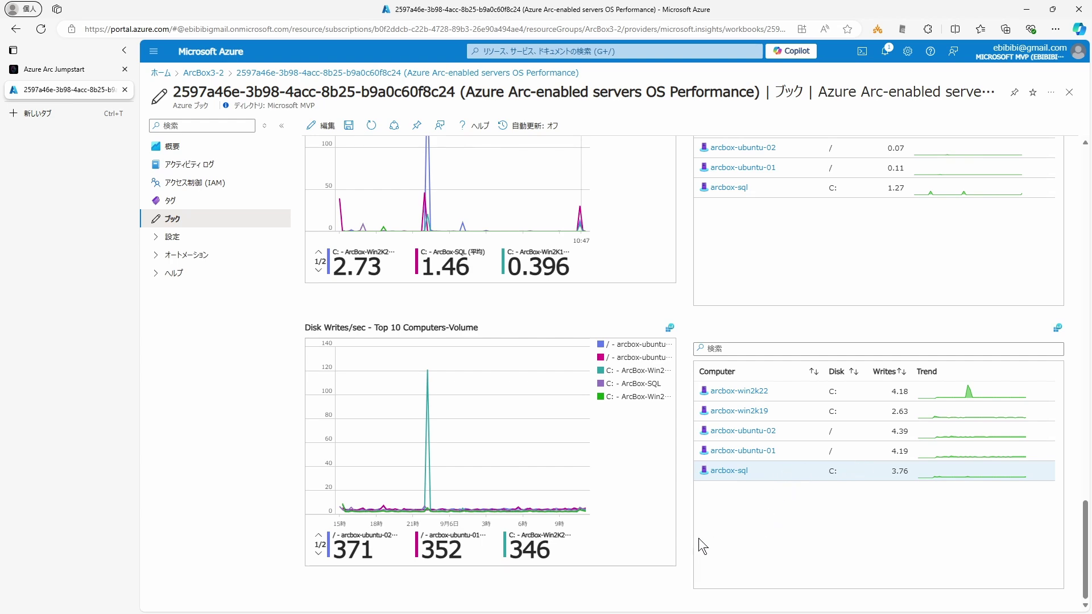
Step: Recheck the results, then return to the Jumpstart guide's Azure Update Manager section
scroll(690, 523, "up", 13)
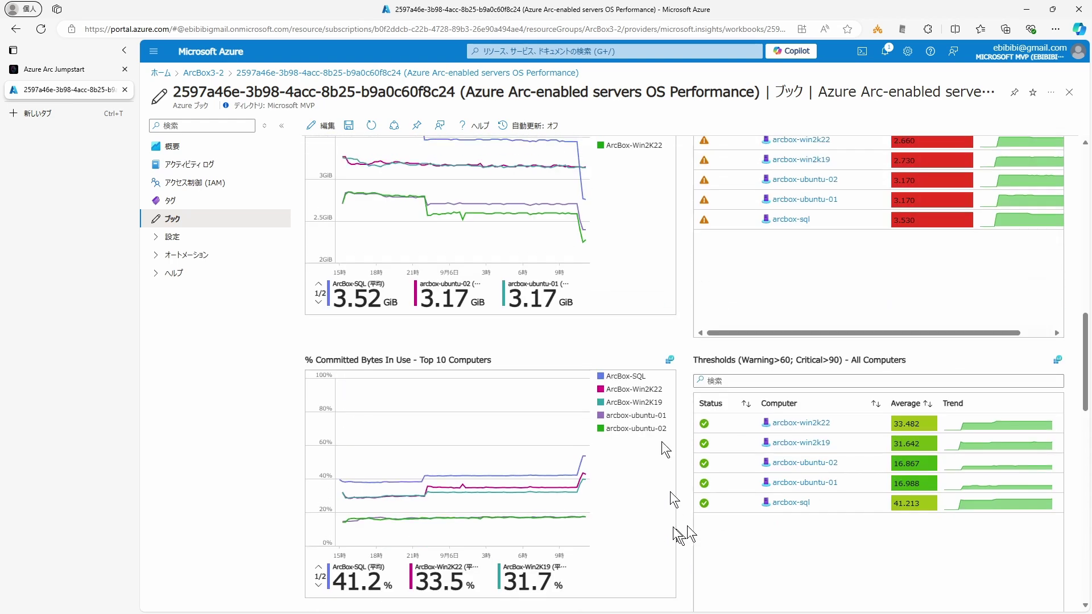
scroll(686, 408, "up", 15)
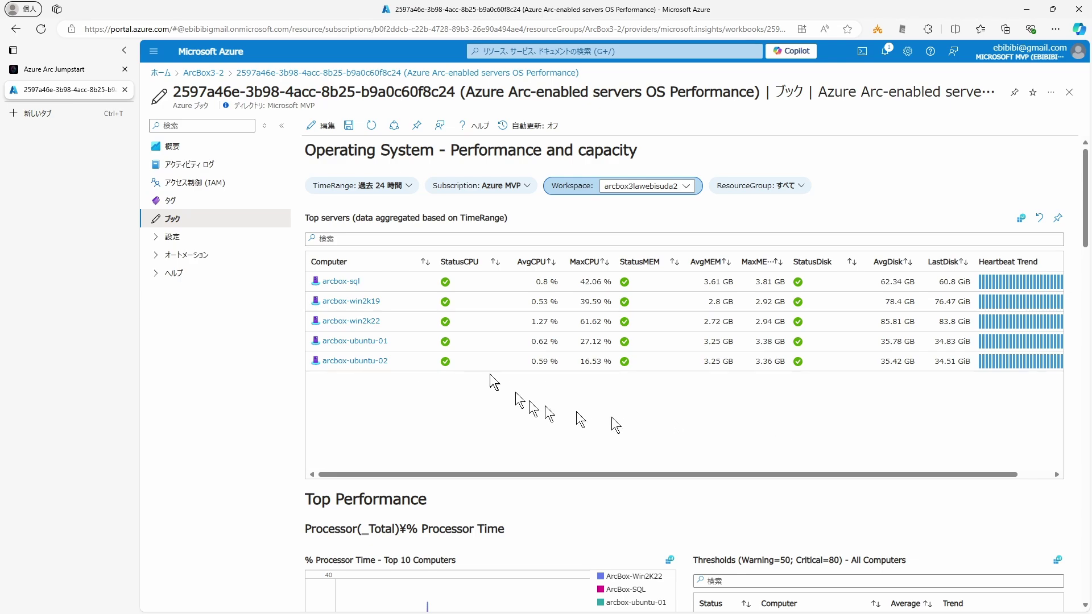
scroll(782, 341, "down", 1)
scroll(704, 356, "down", 20)
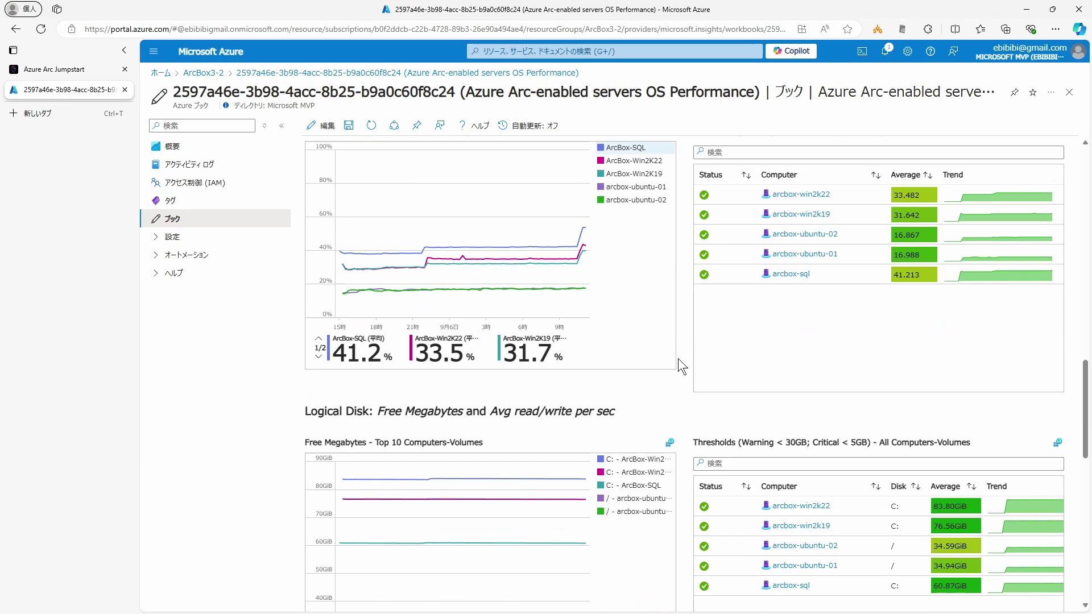
scroll(678, 358, "up", 20)
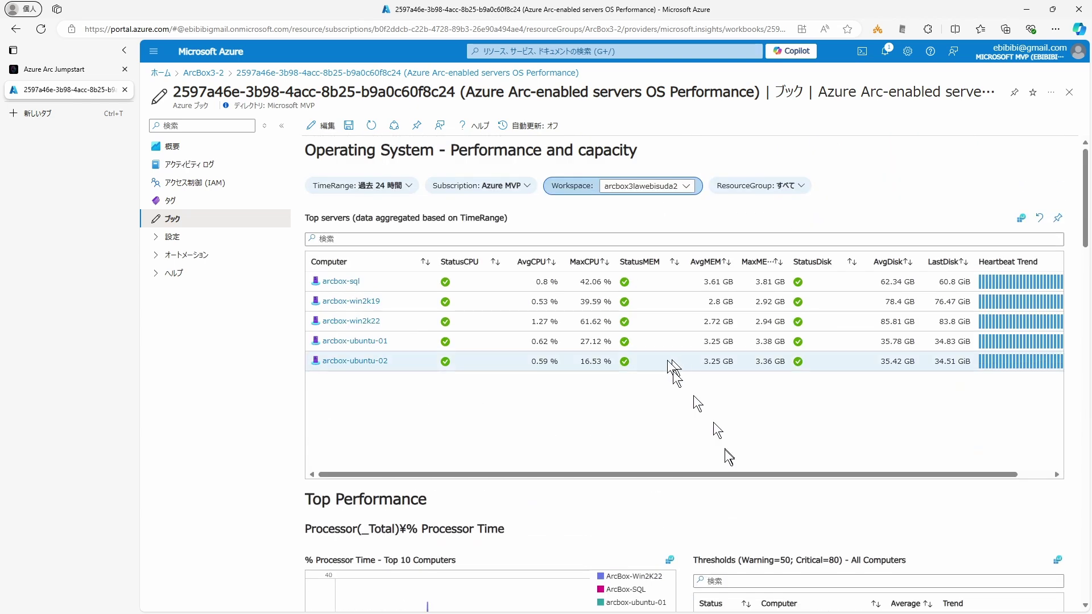
scroll(707, 441, "down", 9)
scroll(707, 441, "down", 6)
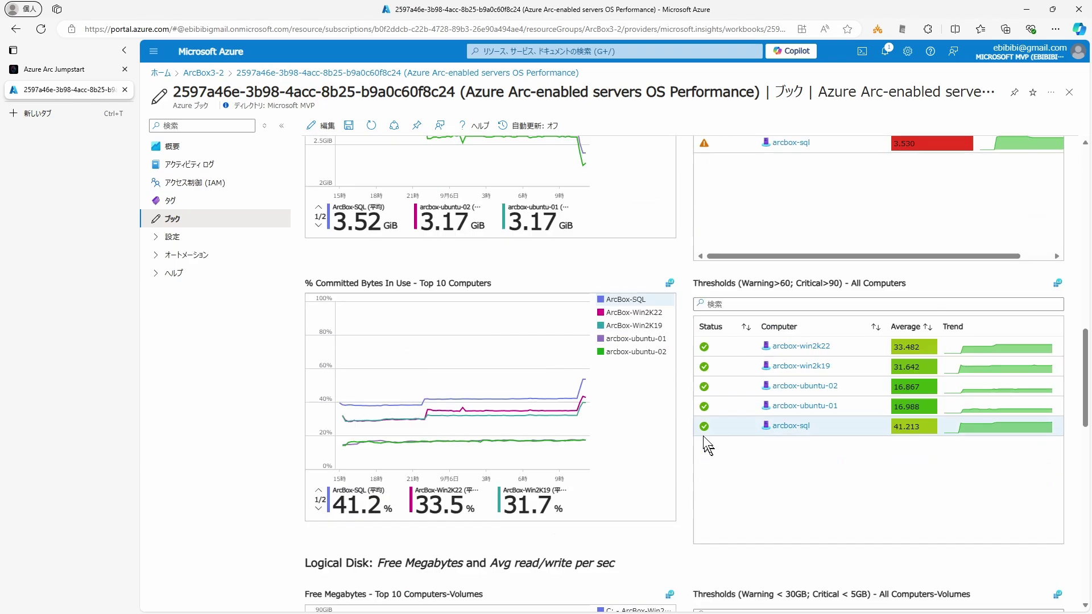
scroll(701, 424, "up", 20)
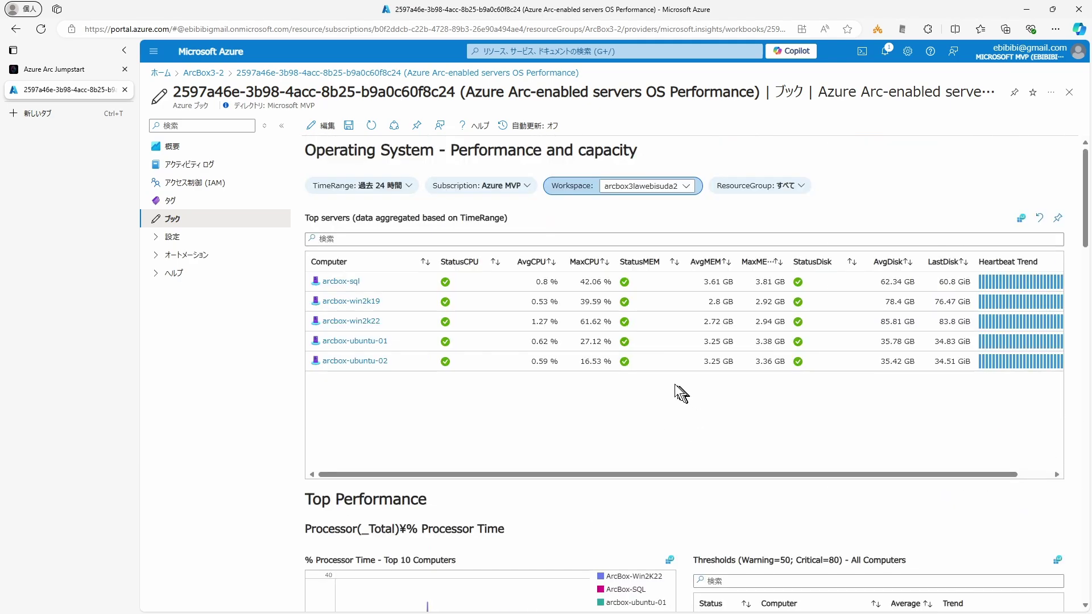
key("ctrl+Tab")
scroll(459, 384, "down", 5)
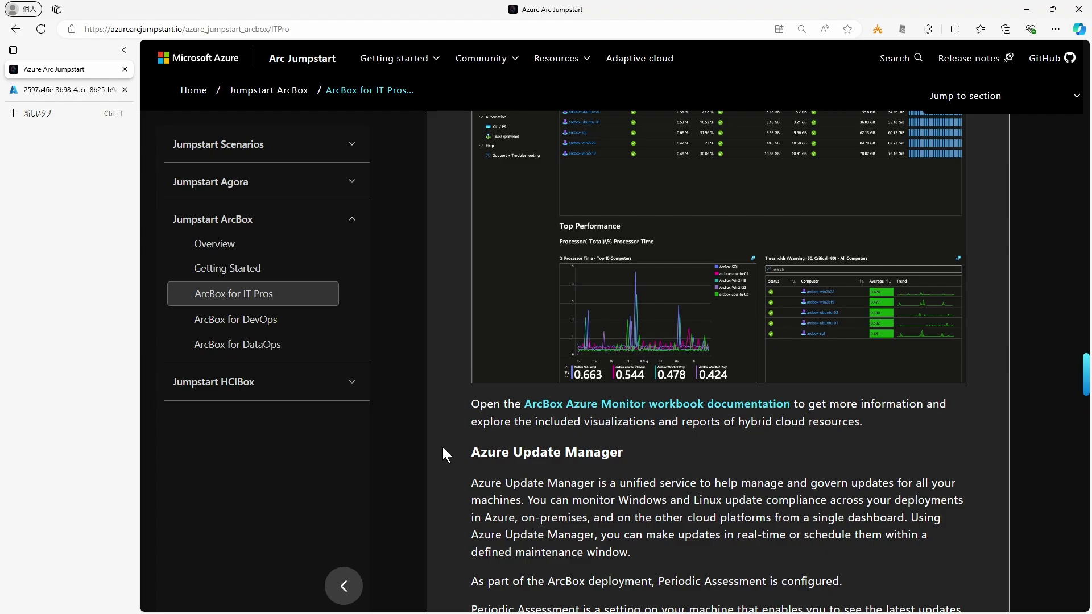
scroll(442, 446, "down", 1)
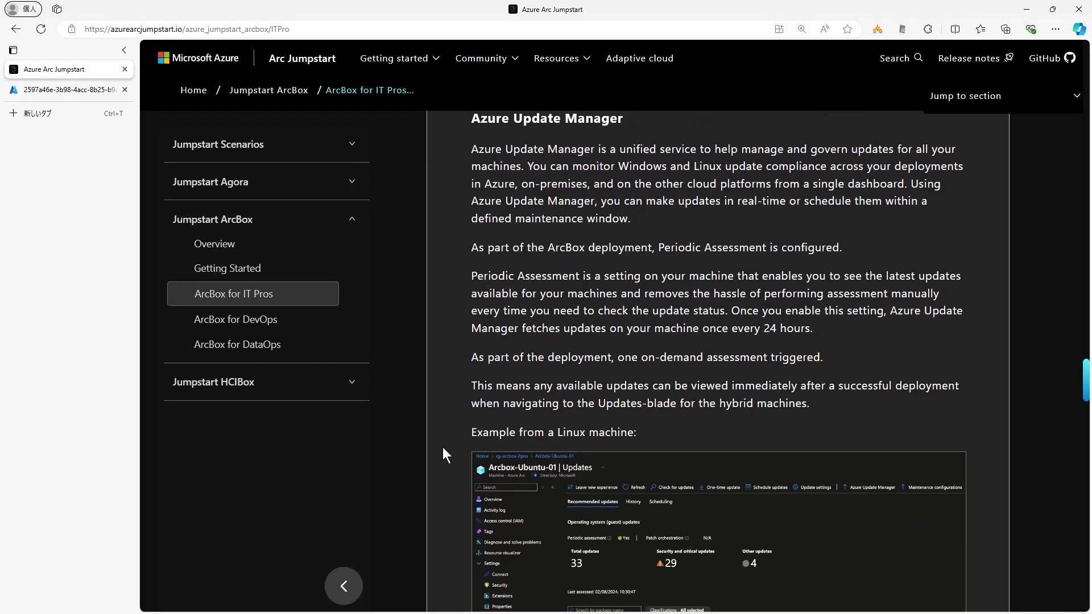
scroll(442, 447, "up", 1)
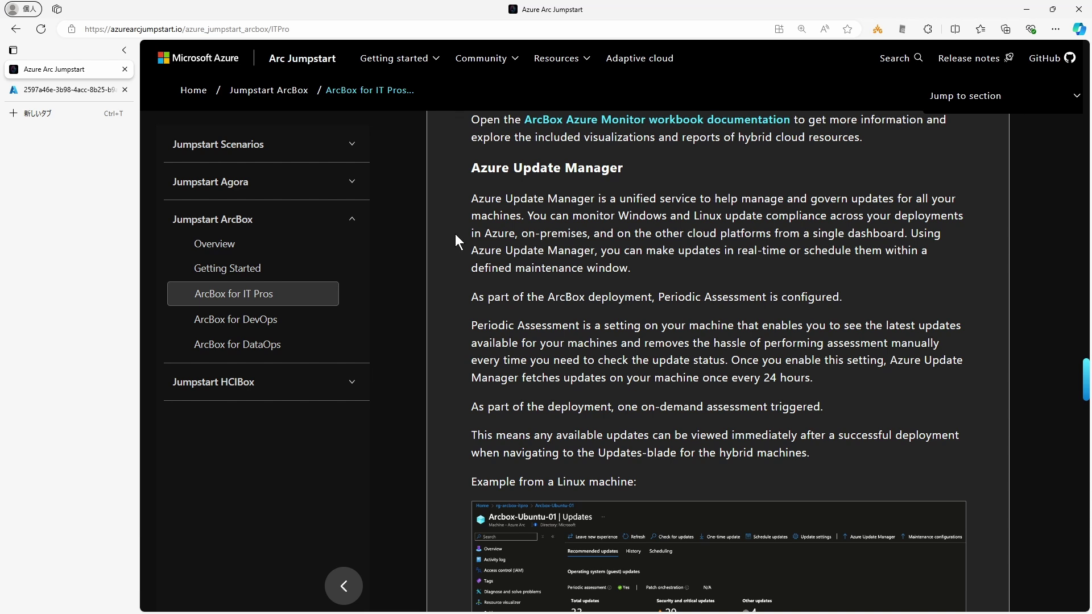
Step: Highlight maintenance window, the Periodic Assessment sentence and the 24 hours assessment interval while reading
left_click_drag(515, 267, 631, 267)
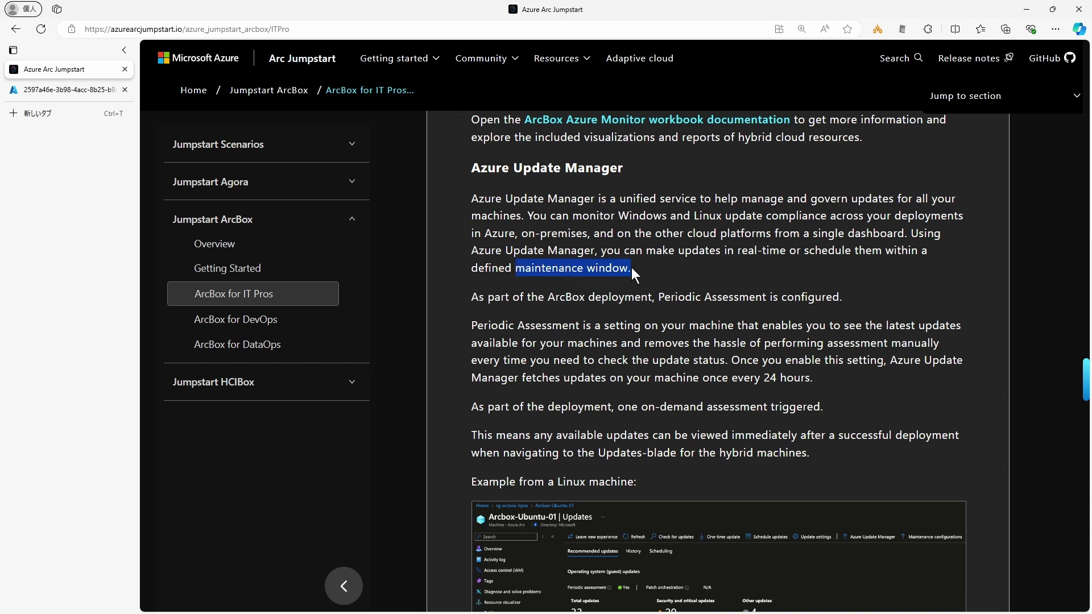
left_click(445, 296)
left_click_drag(660, 298, 848, 300)
left_click(443, 342)
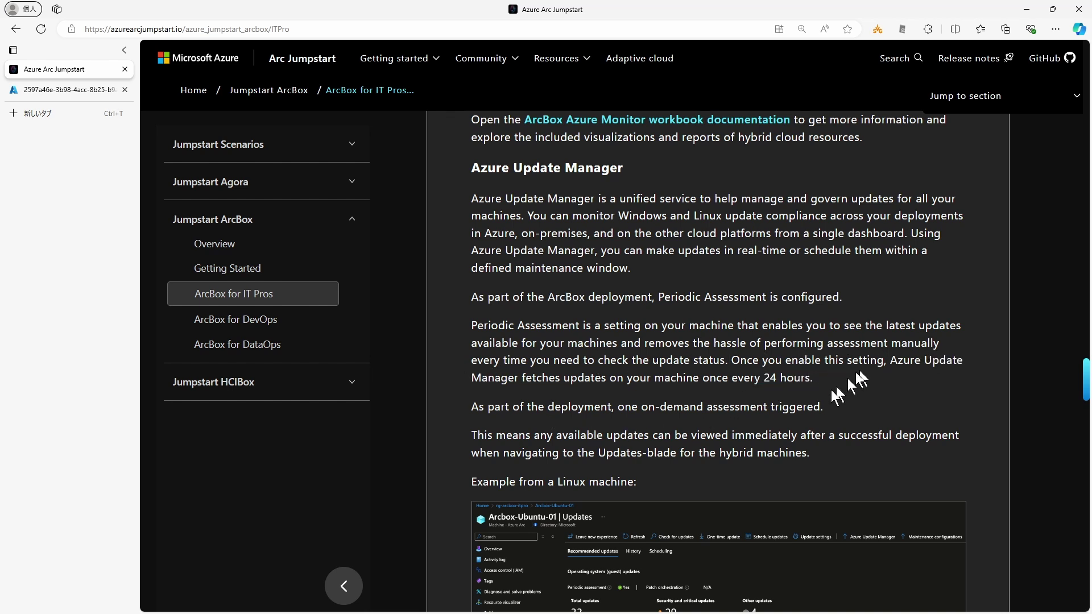
left_click_drag(764, 377, 803, 378)
left_click(803, 378)
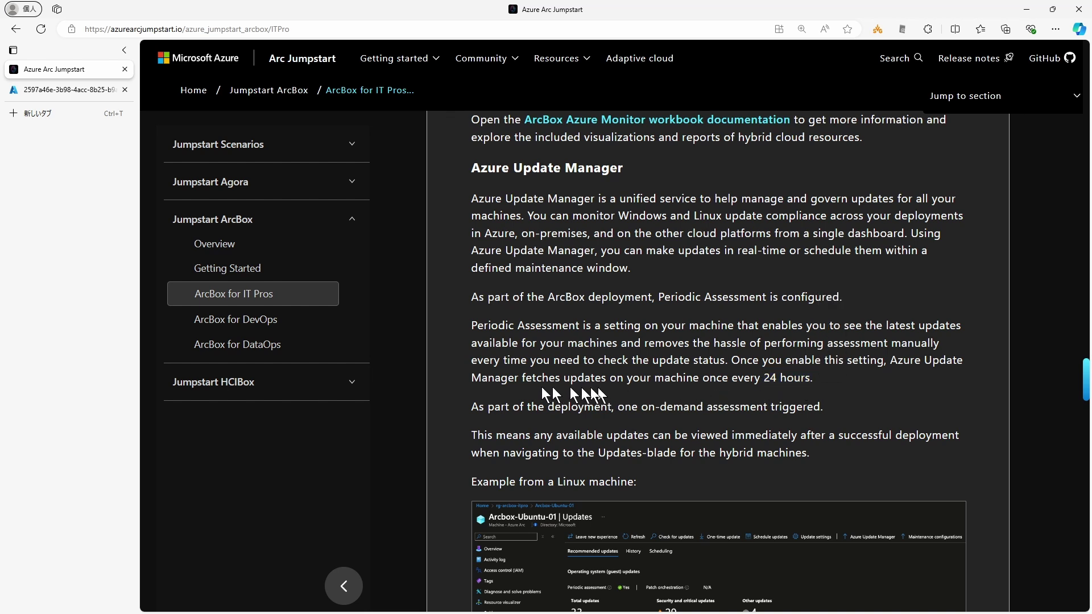
Step: Scroll to the Linux example, then go back to the ArcBox3-2 resource group in Azure
scroll(463, 404, "down", 3)
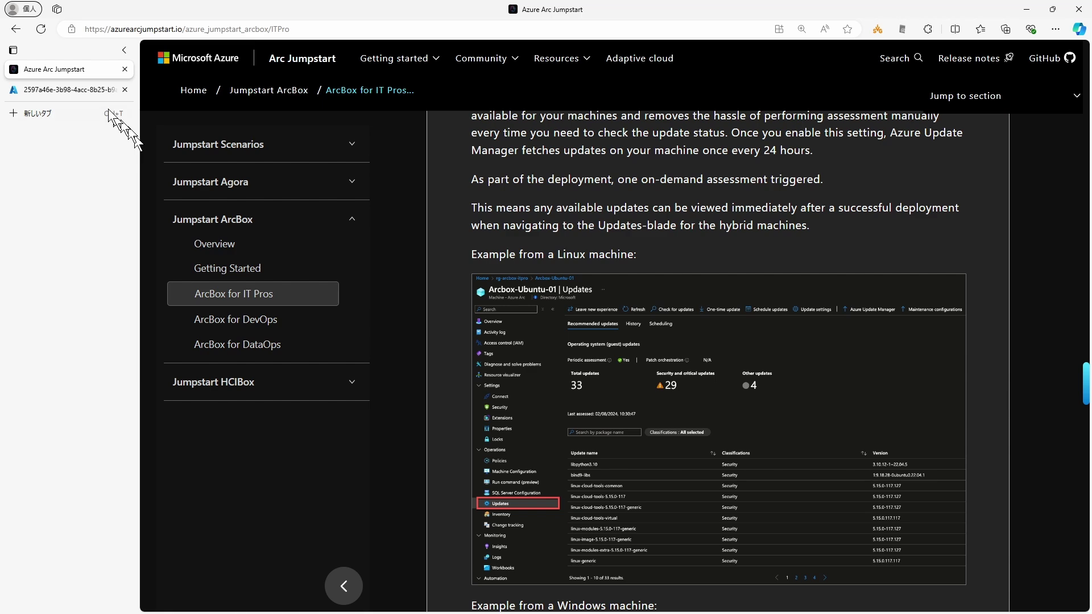
left_click(93, 90)
scroll(405, 373, "down", 5)
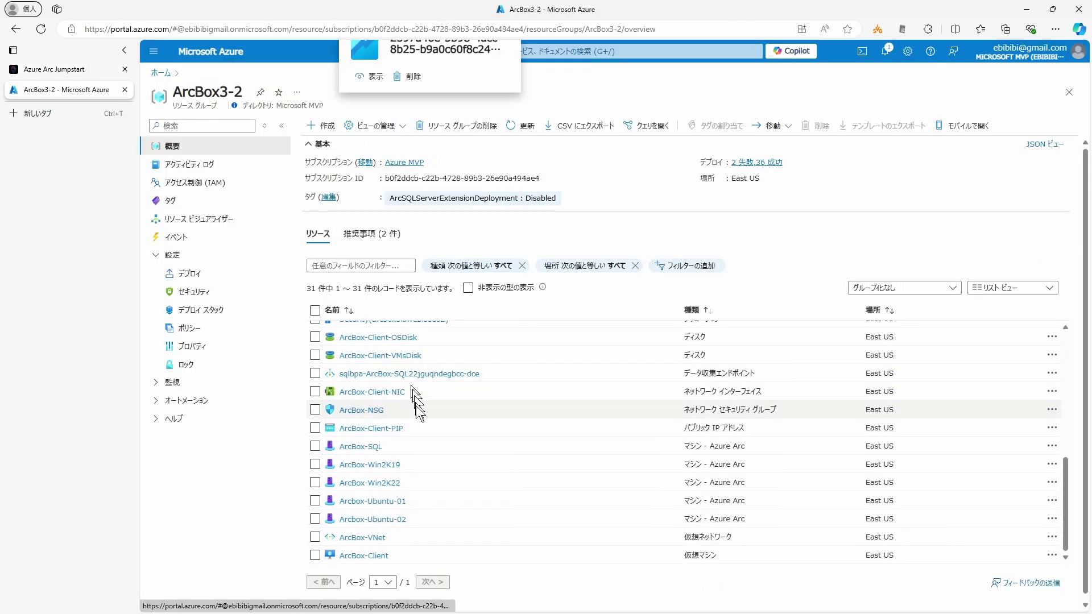
Step: Open Arcbox-Ubuntu-01's 更新 page and page through its 72 pending updates
left_click(370, 500)
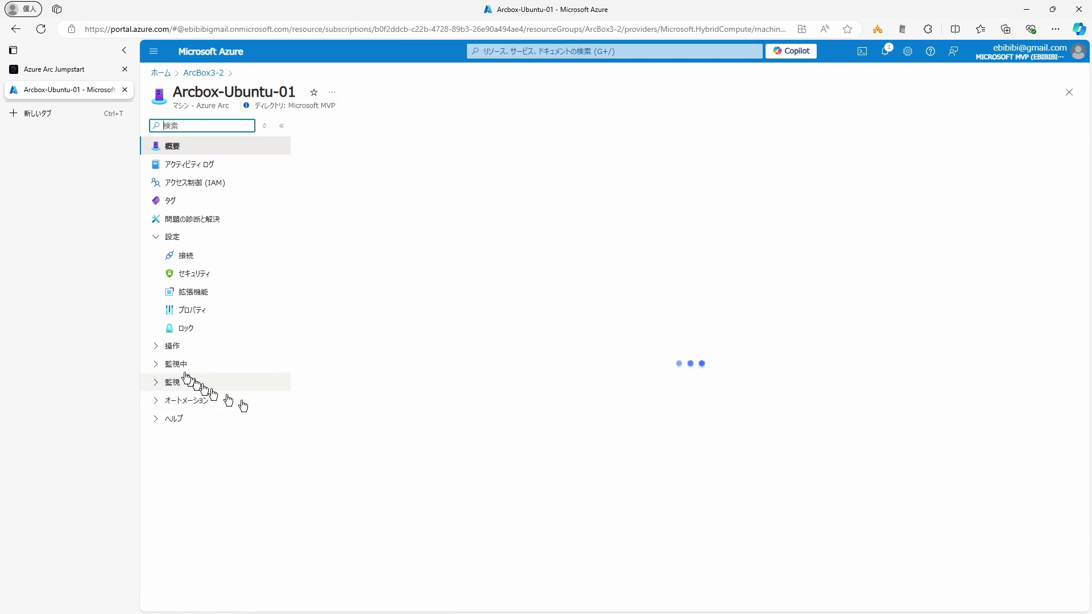
left_click(187, 437)
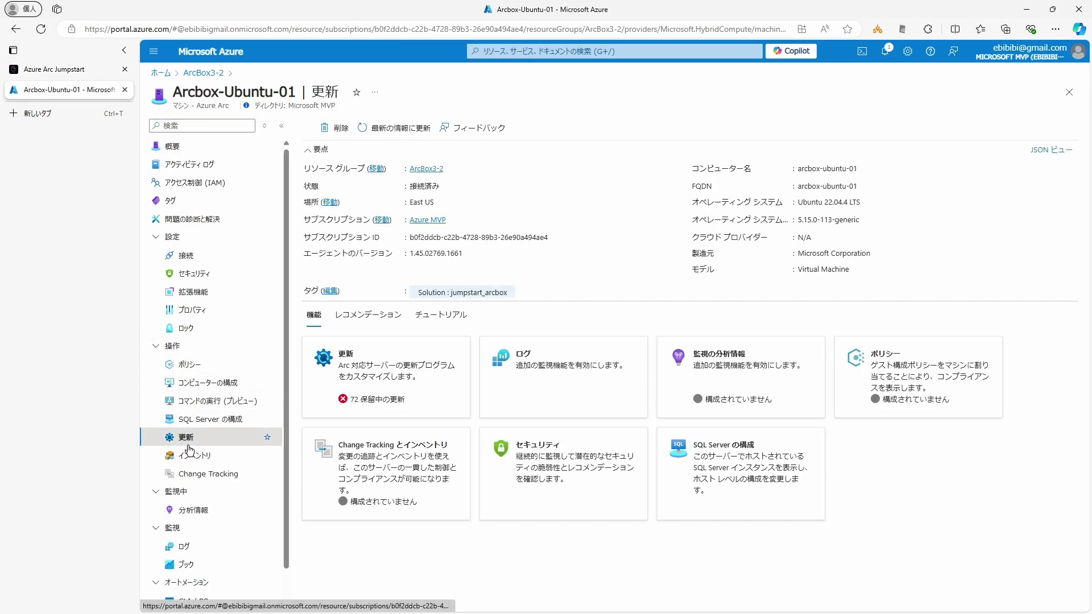
scroll(602, 406, "down", 1)
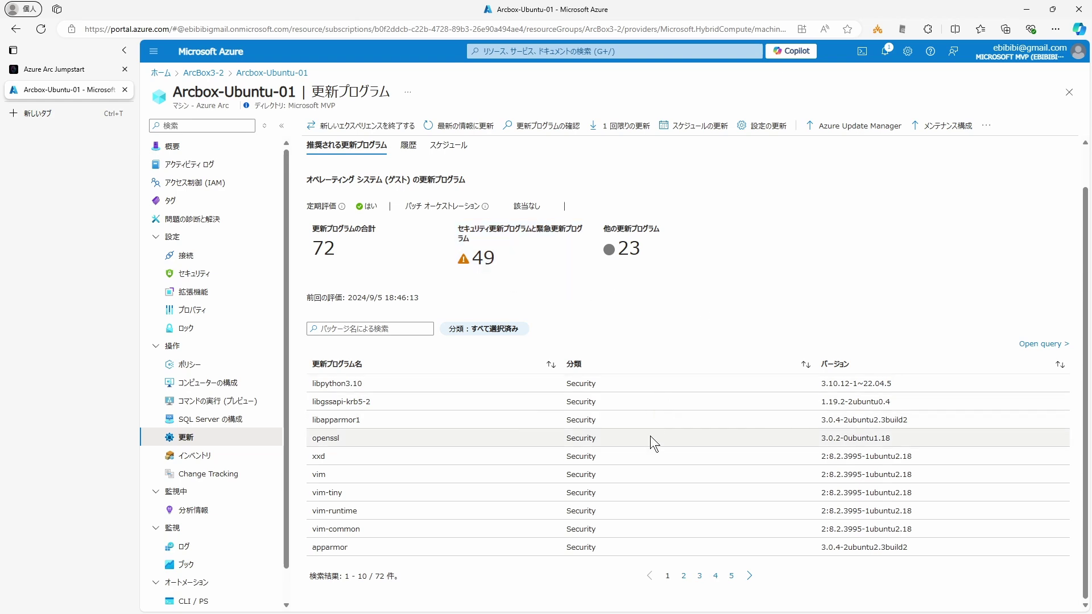
left_click(684, 575)
Step: Check the 履歴 and スケジュール tabs, then open the Azure Update Manager overview
left_click(408, 145)
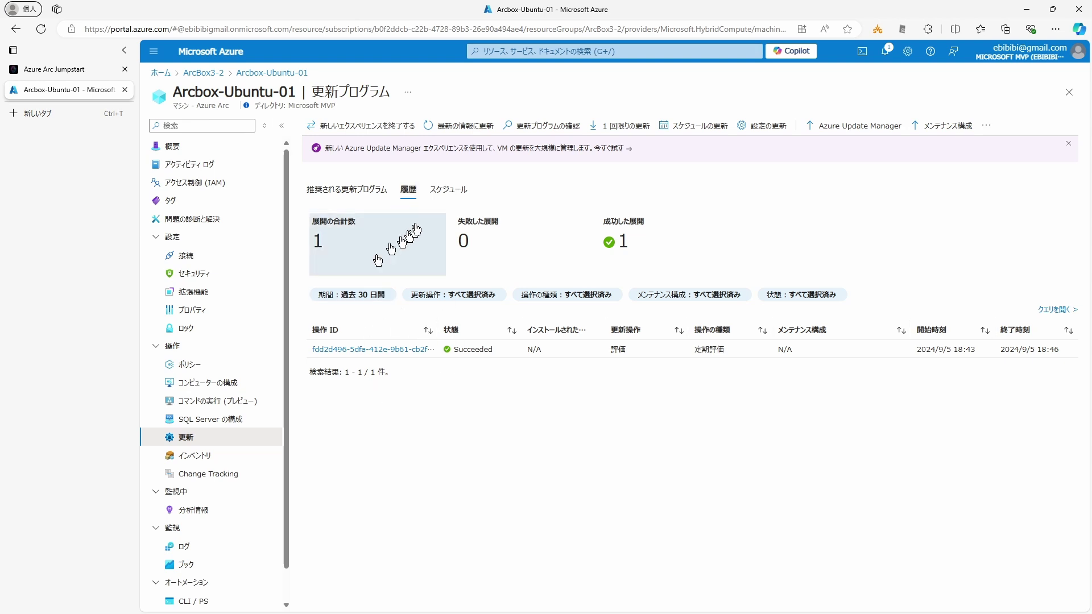
left_click(445, 191)
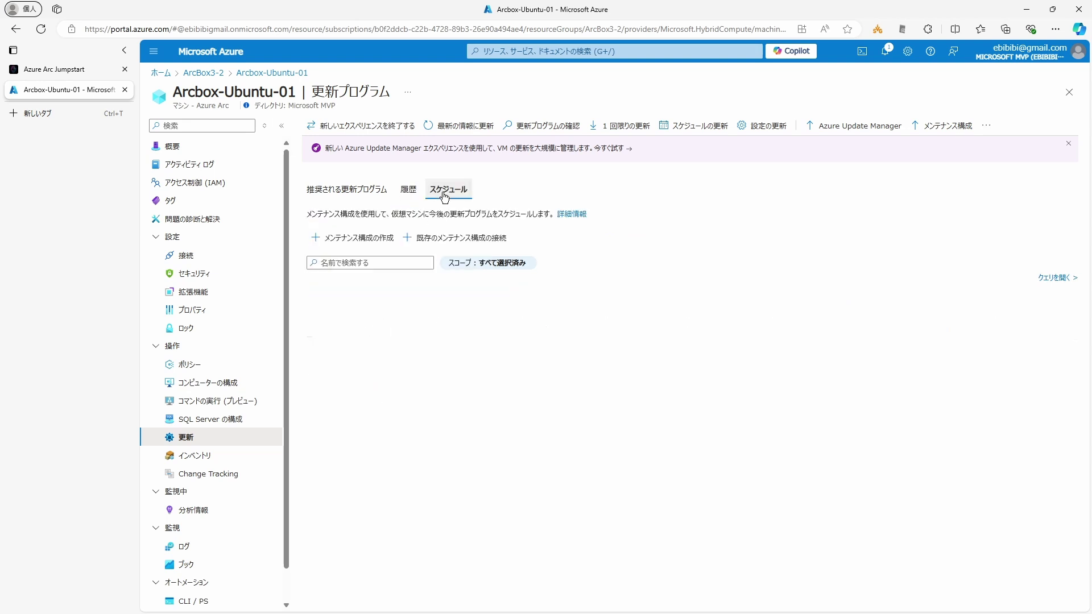
left_click(364, 244)
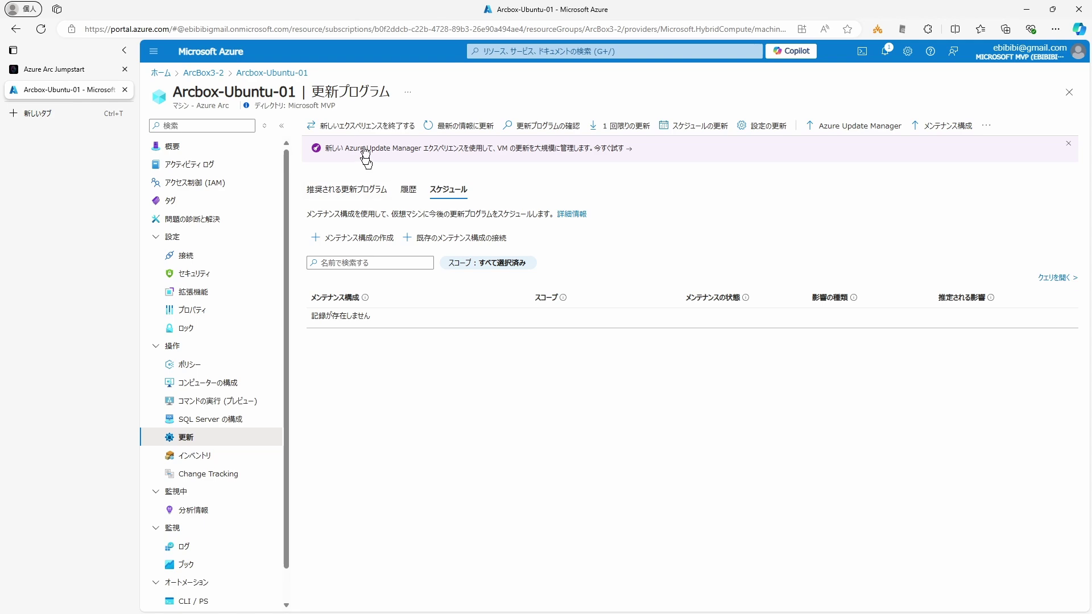
left_click(568, 149)
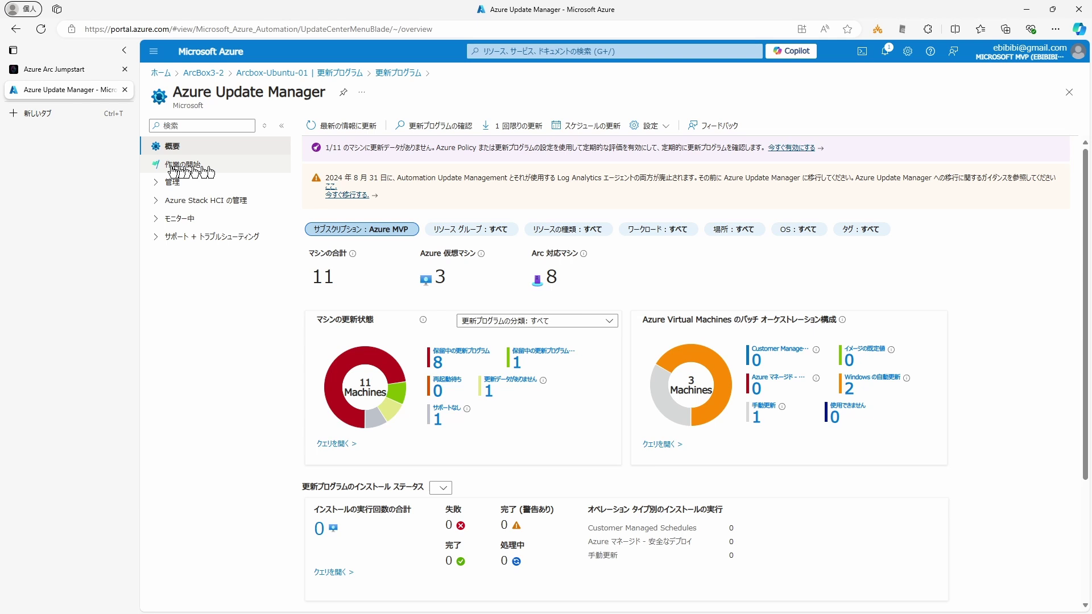
Step: Expand the 管理, Azure Stack HCI の管理, モニター中 and サポート sections of Azure Update Manager
left_click(156, 182)
left_click(156, 256)
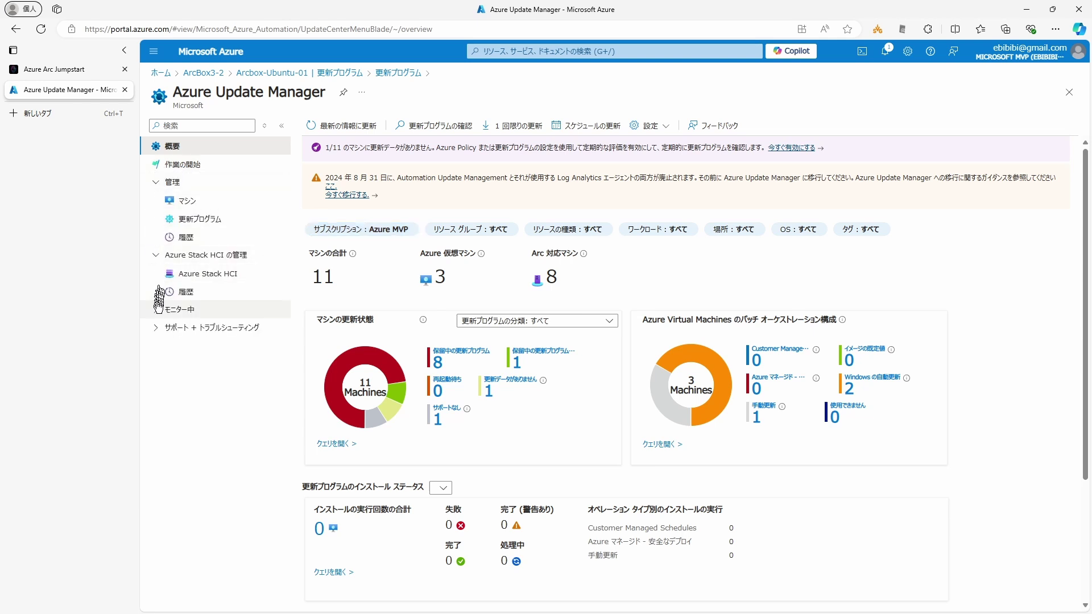
left_click(155, 309)
left_click(156, 374)
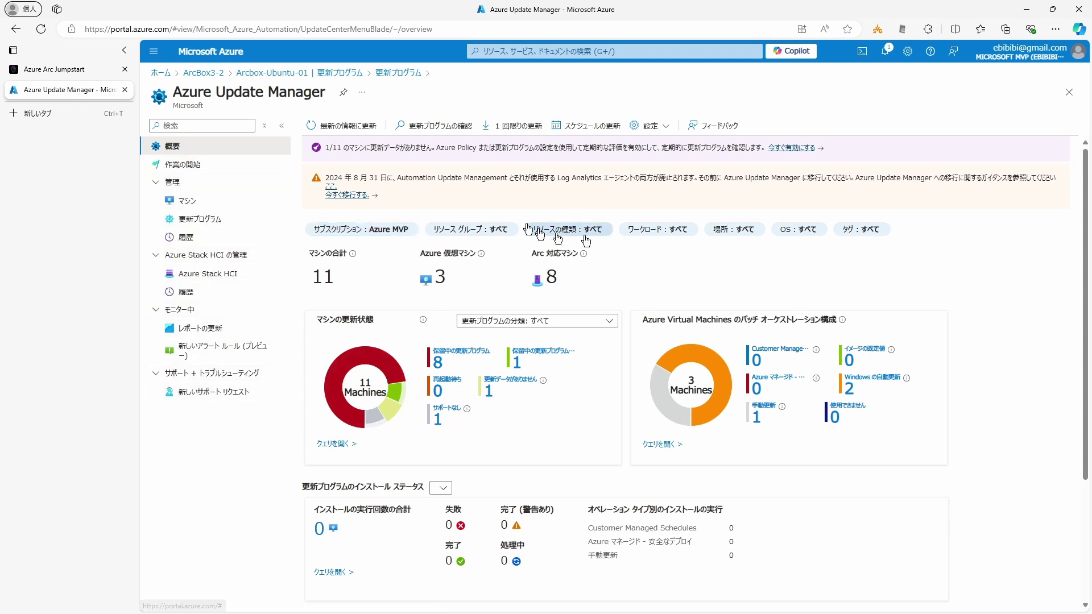
Step: Close Update Manager and scroll the Jumpstart guide down to the ArcBox-Win2K22 Updates example
left_click(350, 73)
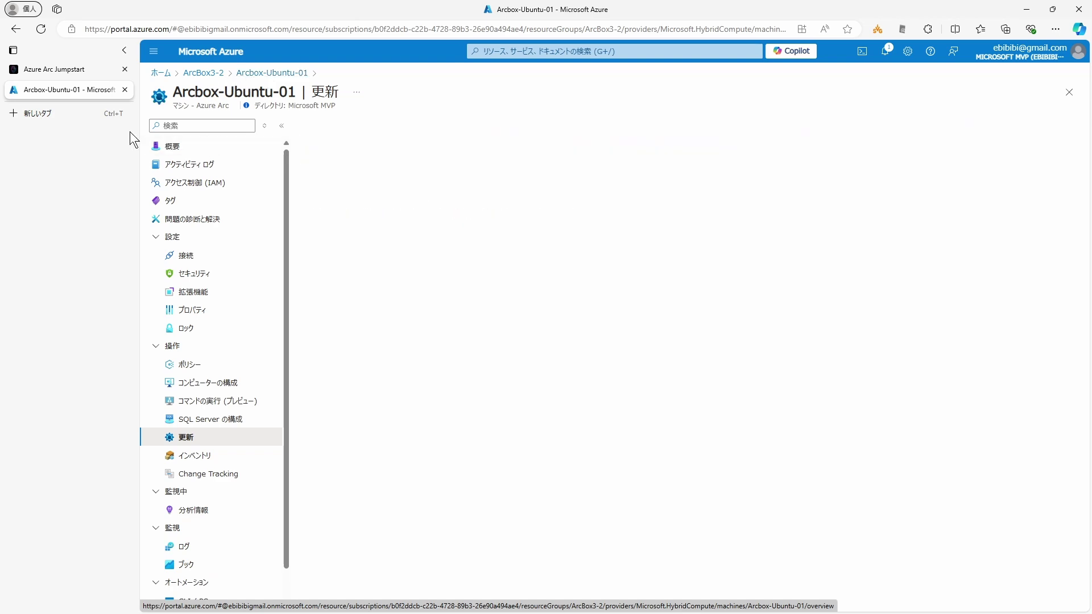
left_click(62, 69)
scroll(435, 398, "down", 5)
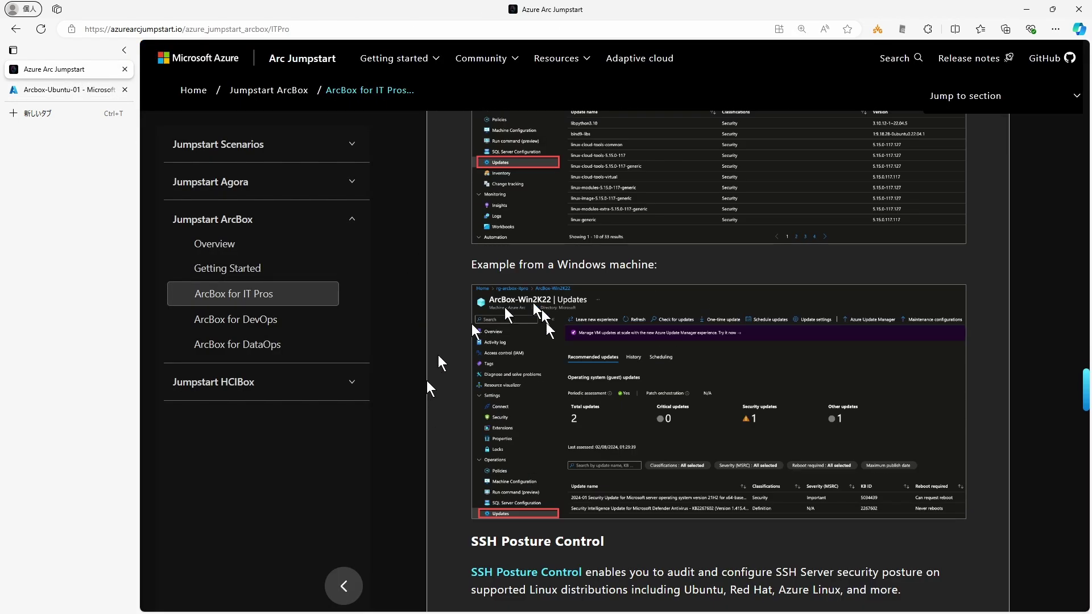
scroll(449, 406, "down", 3)
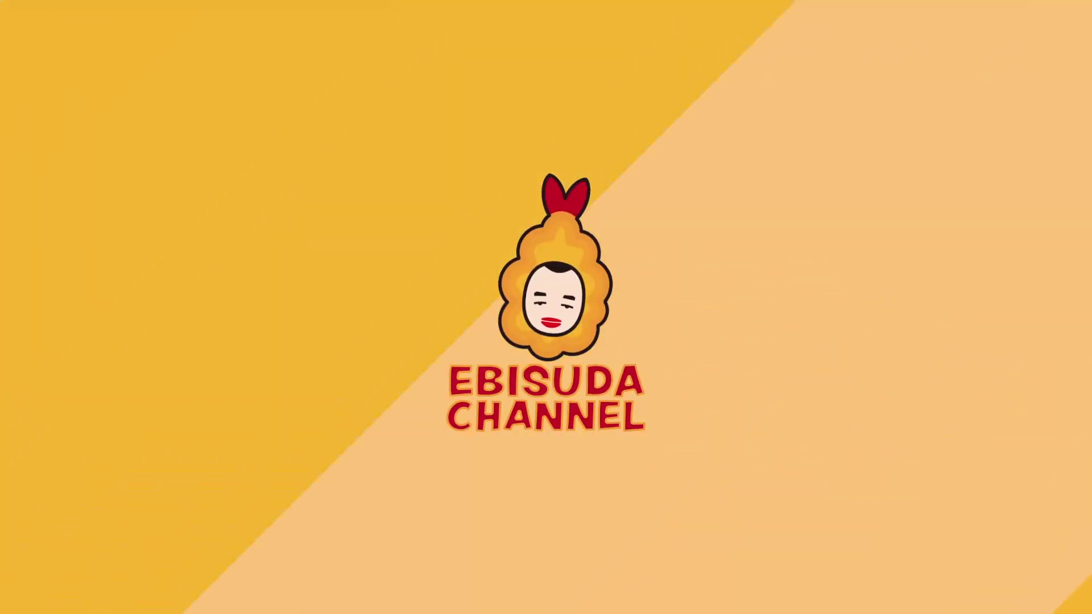
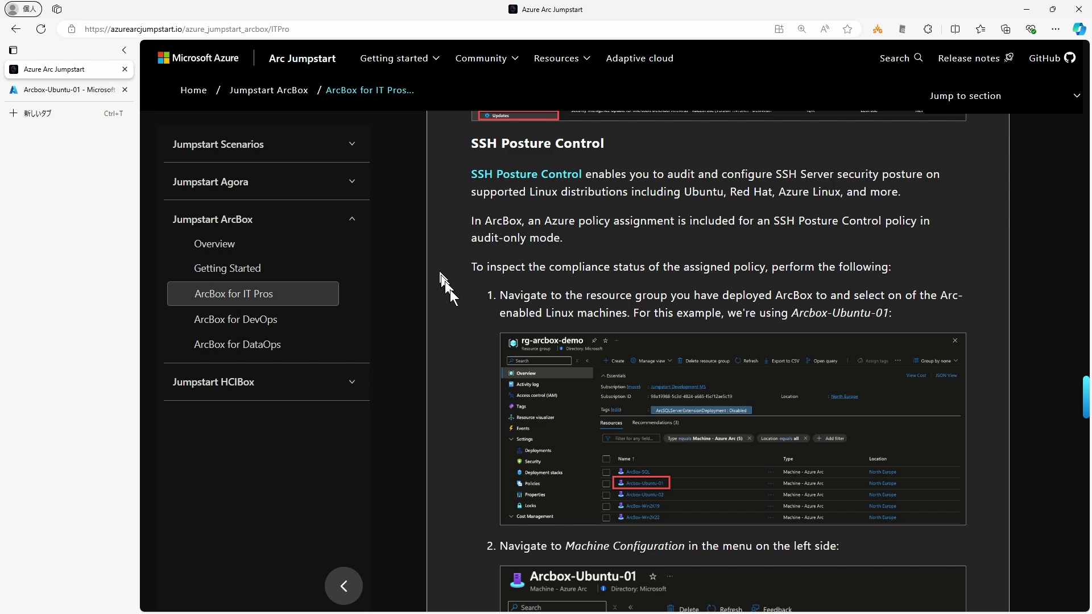
Step: Scroll the guide to SSH Posture Control steps 2–3 and open Arcbox-Ubuntu-01's Machine Configuration
scroll(456, 296, "down", 4)
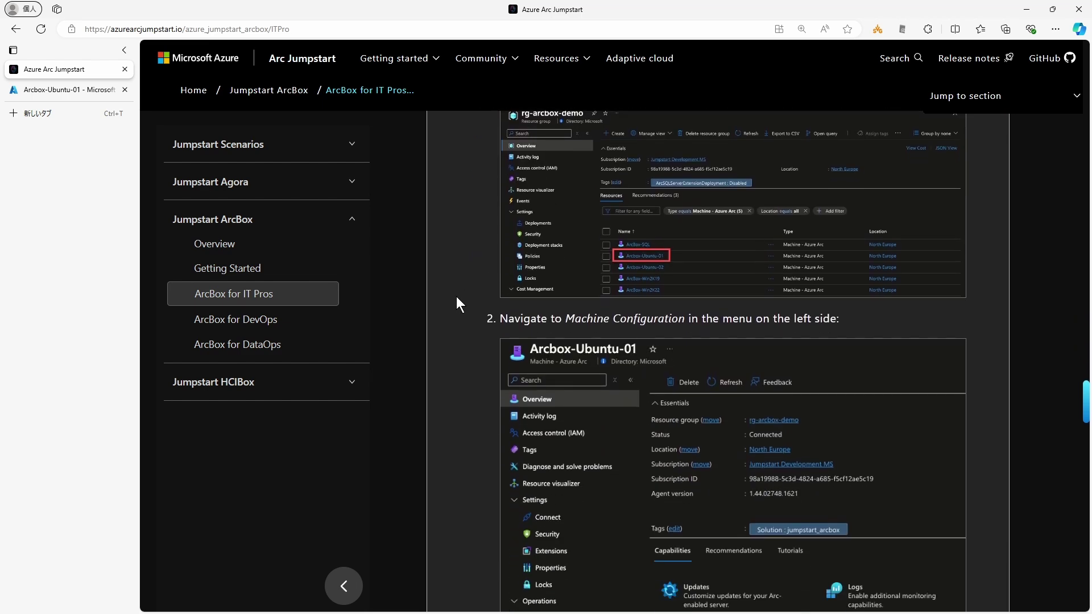
scroll(455, 295, "down", 2)
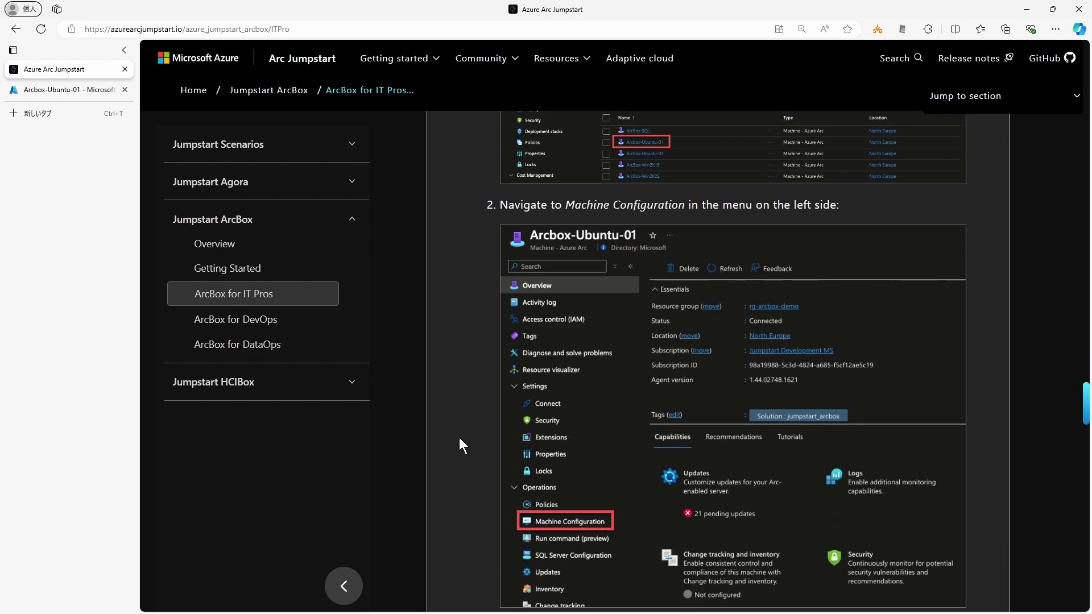
scroll(459, 439, "down", 3)
scroll(459, 439, "down", 3)
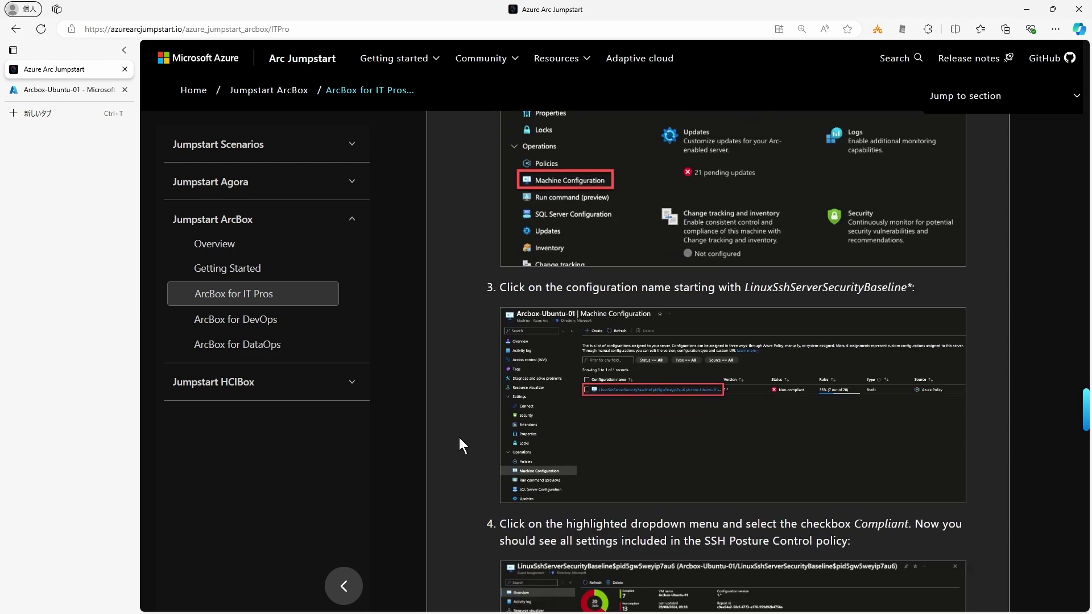
key("ctrl+Tab")
left_click(216, 385)
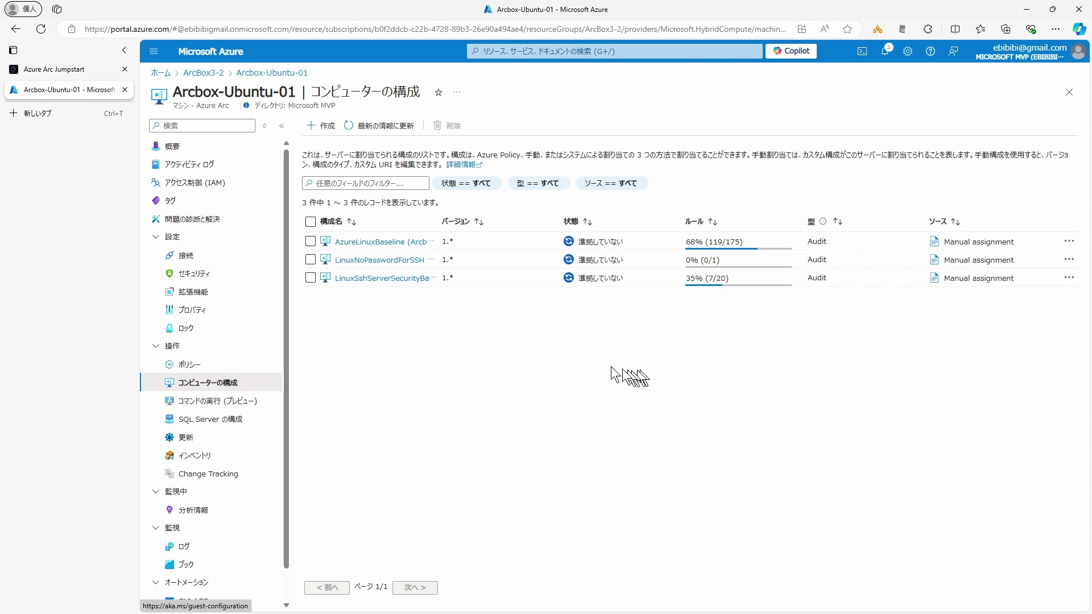
Step: Widen the Configuration name column and compare it with the LinuxSshServerSecurityBaseline name in the guide
left_click_drag(439, 221, 576, 221)
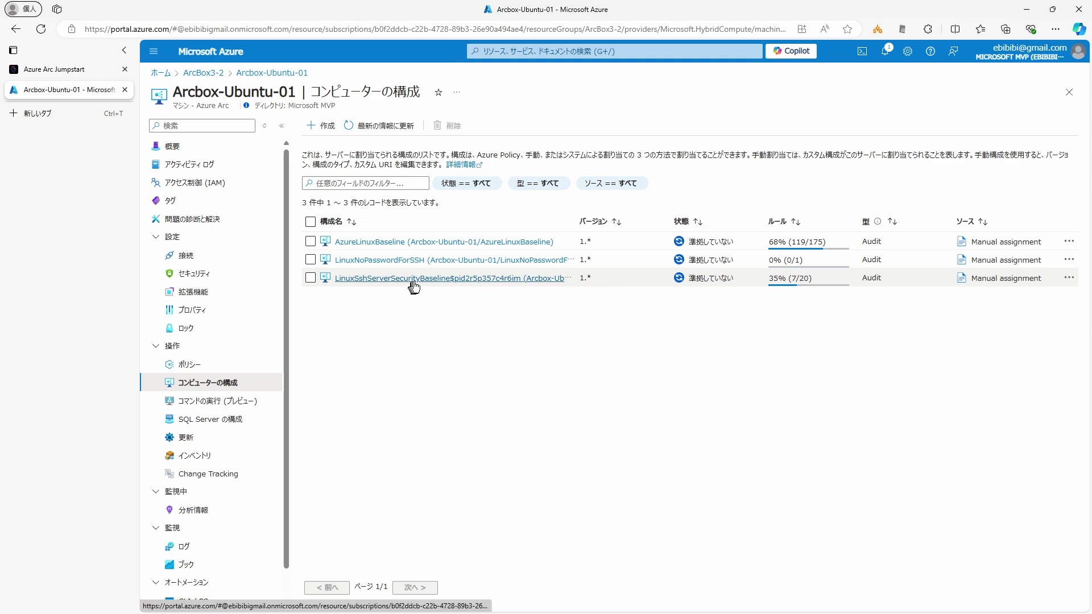
key("ctrl+Tab")
left_click_drag(747, 172, 906, 176)
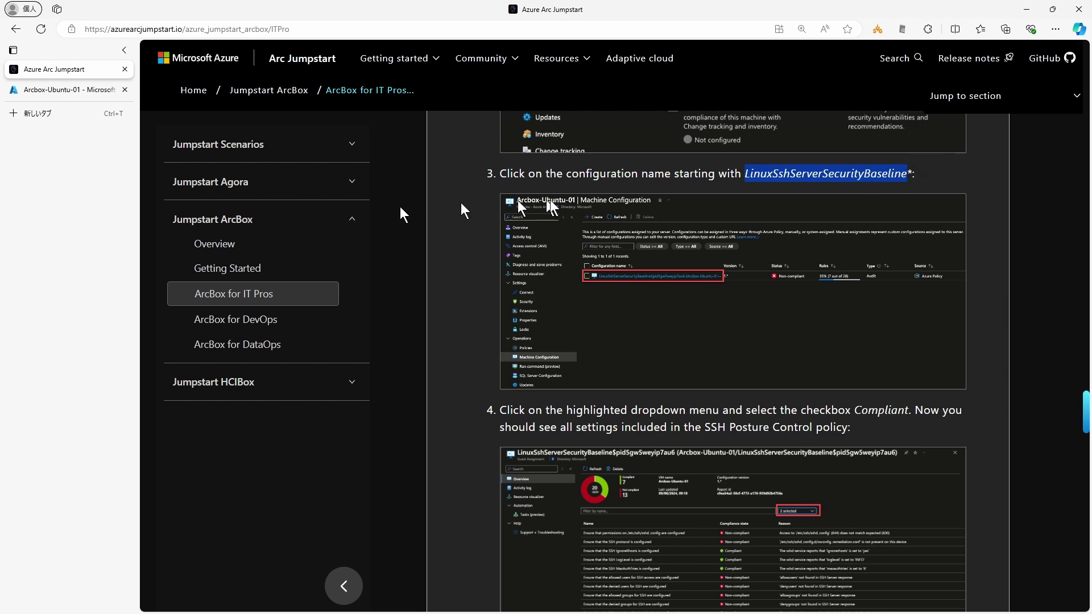
left_click(479, 183)
Step: Open the LinuxSshServerSecurityBaseline assignment details for Arcbox-Ubuntu-01
mouse_move(62, 91)
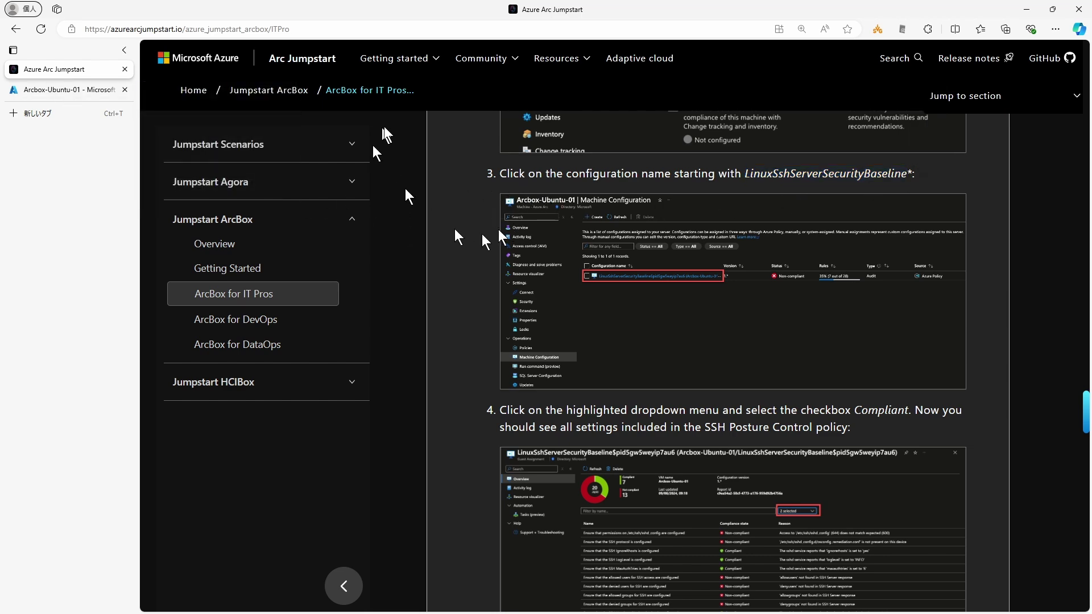
left_click(85, 91)
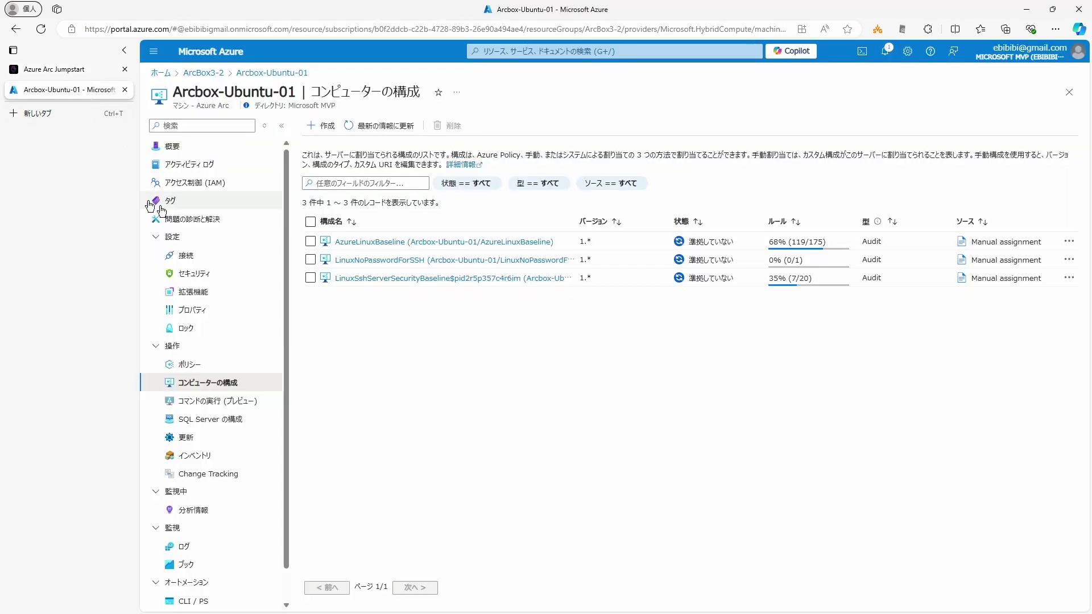
left_click(400, 278)
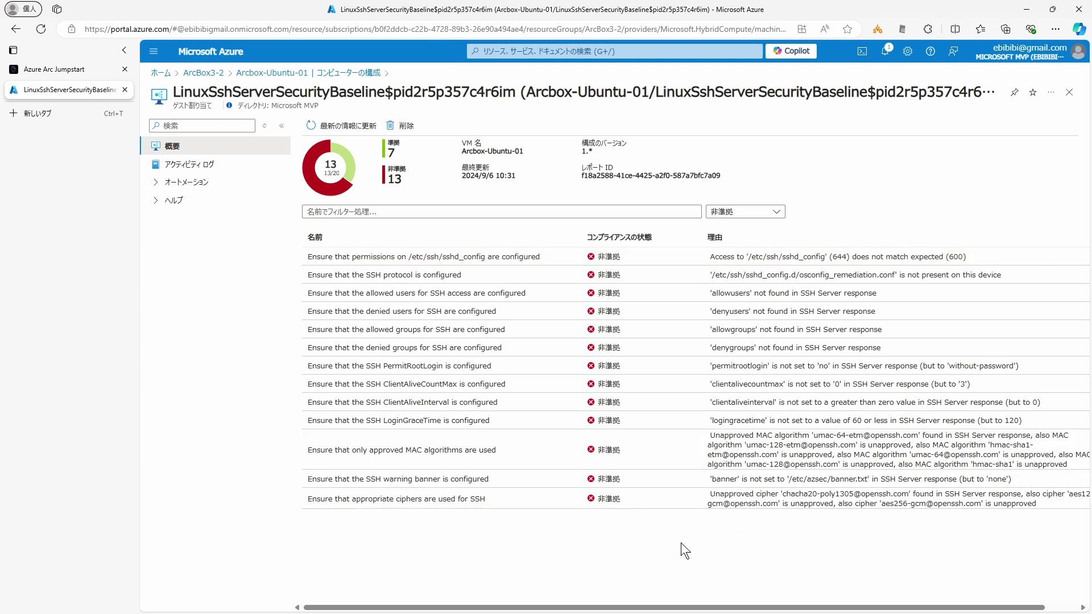
Step: Refresh the LinuxSshServerSecurityBaseline compliance report, then locate the guide's Resource Graph compliance-count query
left_click(324, 130)
left_click(52, 74)
scroll(516, 392, "down", 10)
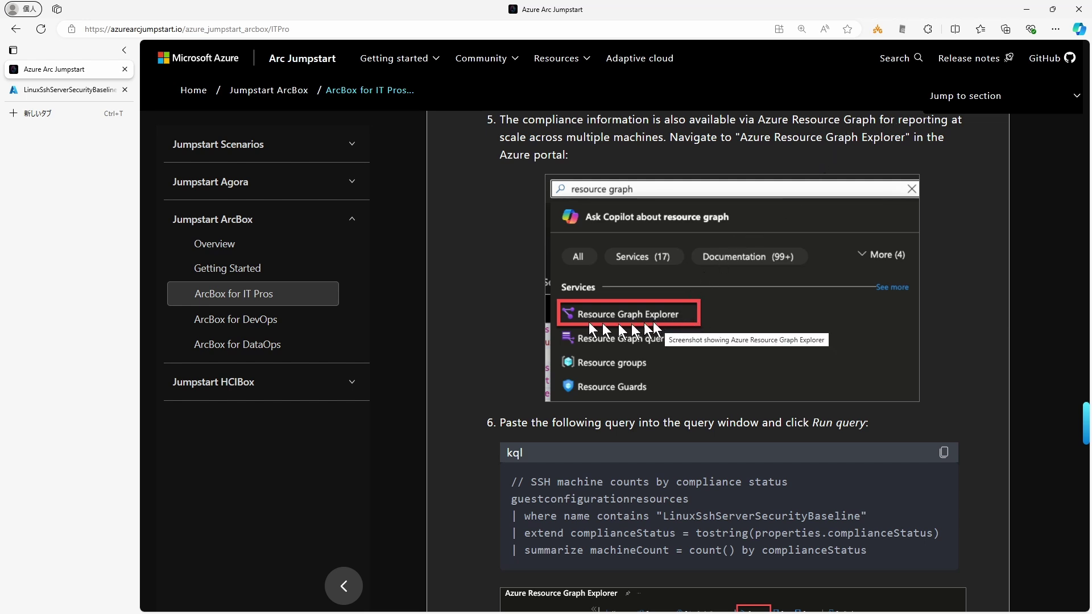
triple_click(503, 484)
key("ctrl+c")
left_click(506, 469)
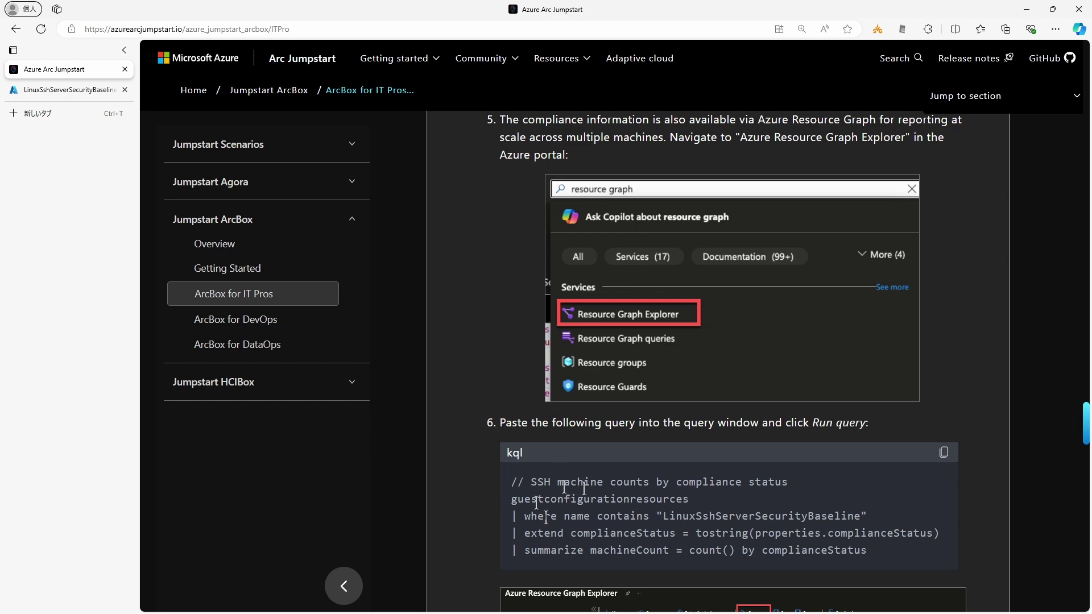
Step: Open Azure Resource Graph Explorer by searching 'resource' from the portal home page
left_click(60, 88)
left_click(196, 53)
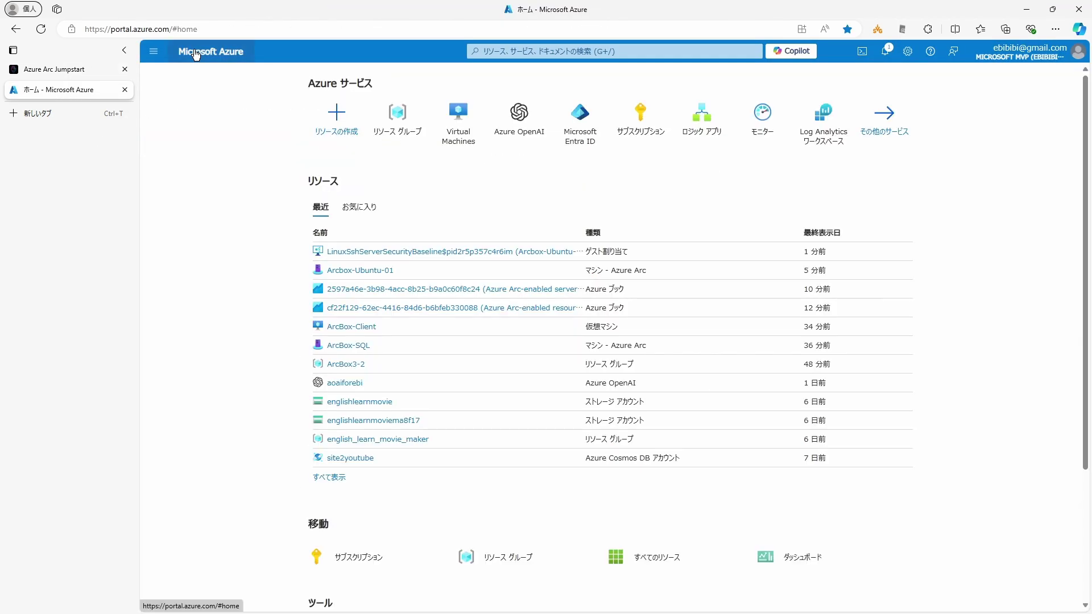
left_click(545, 51)
type("resource")
left_click(542, 166)
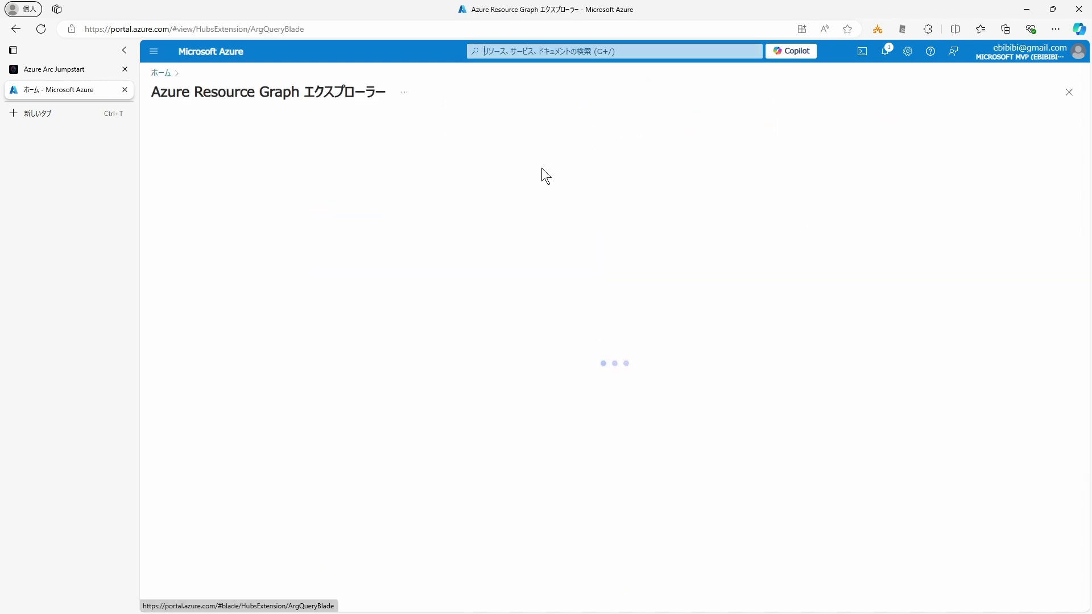
Step: Run the pasted SSH compliance-count query and inspect its 2 NonCompliant machines result
key("ctrl+v")
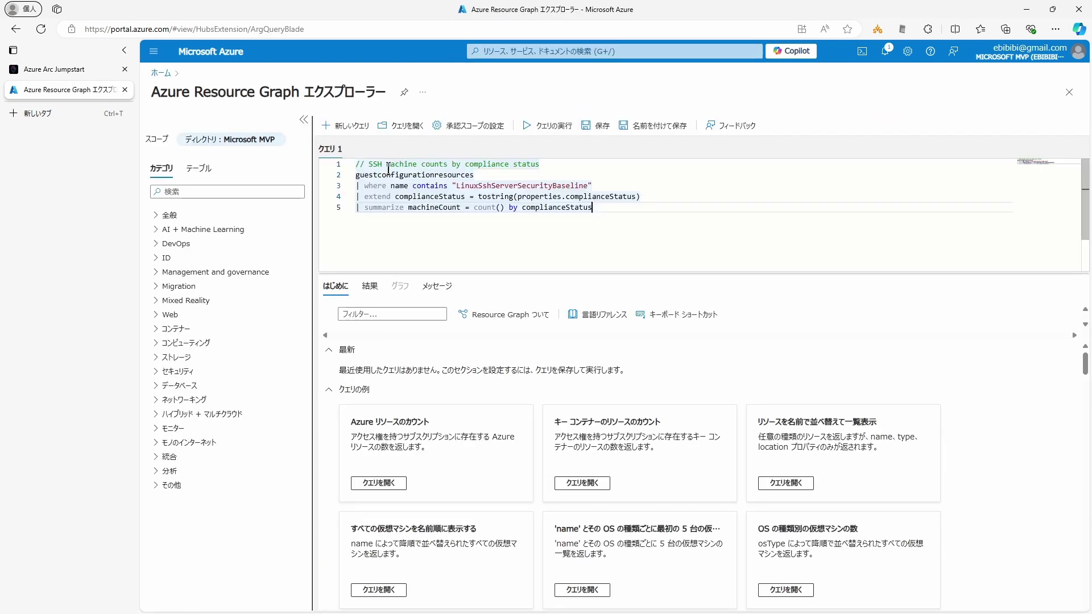
left_click(544, 126)
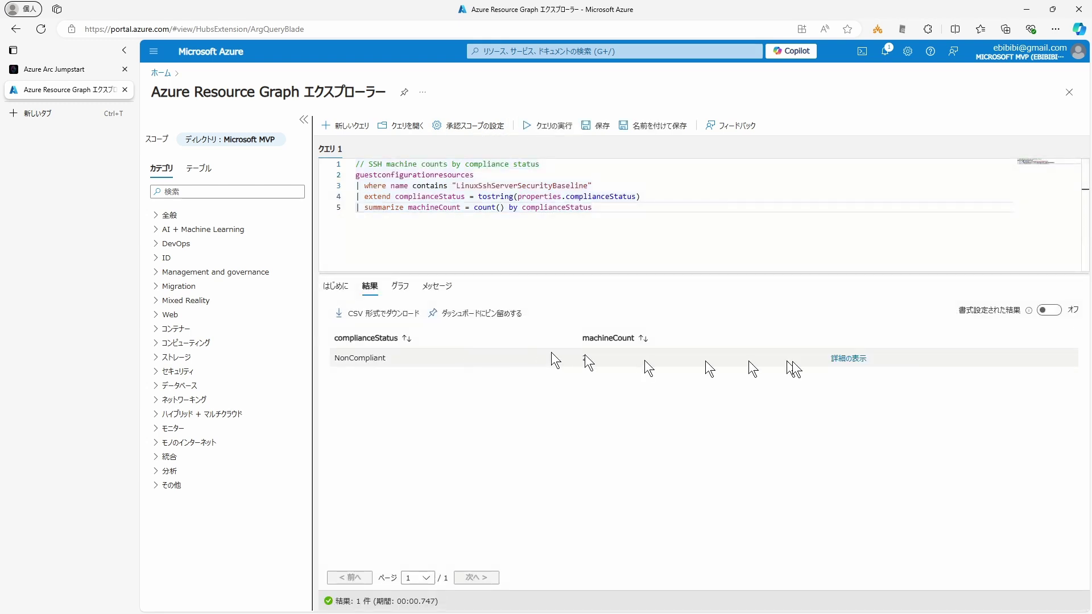
left_click(848, 358)
left_click(448, 437)
left_click_drag(476, 199, 570, 199)
left_click(611, 208)
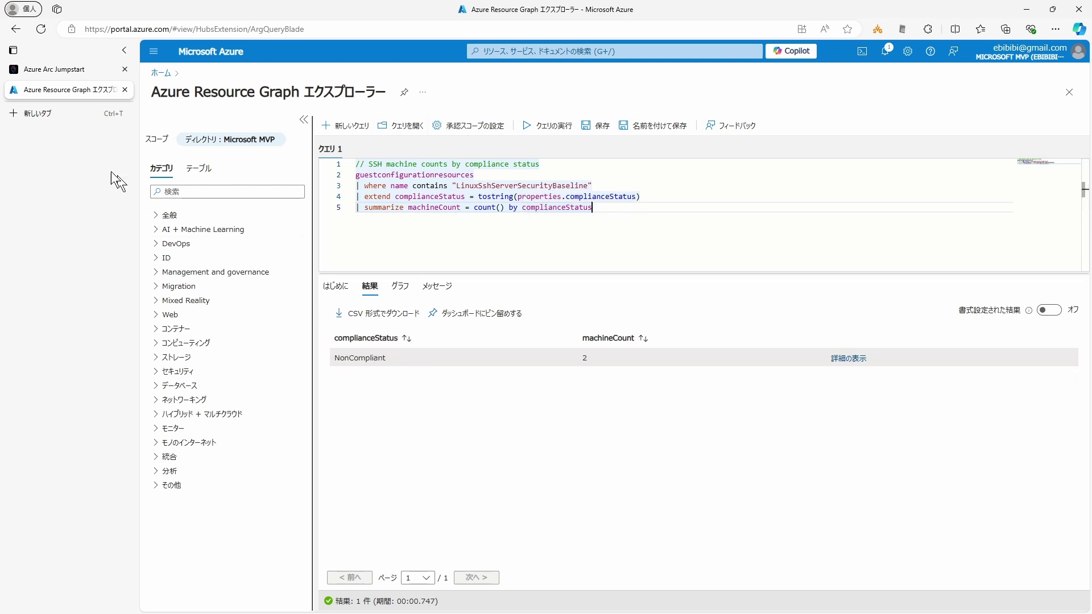
left_click(70, 72)
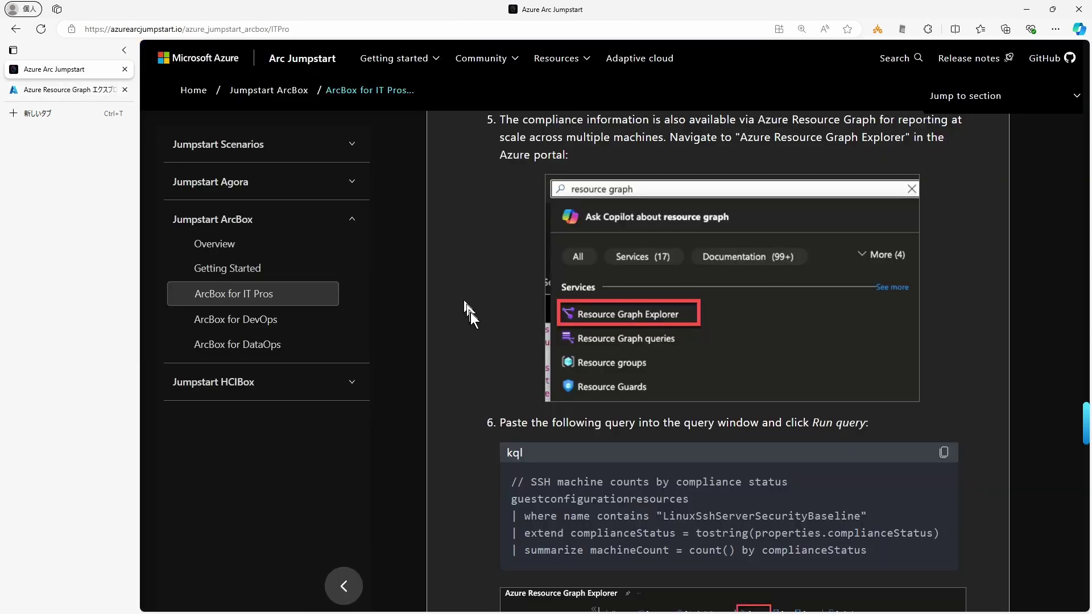
Step: Copy step 7's per-rule SSH compliance KQL query from the guide
scroll(470, 311, "down", 8)
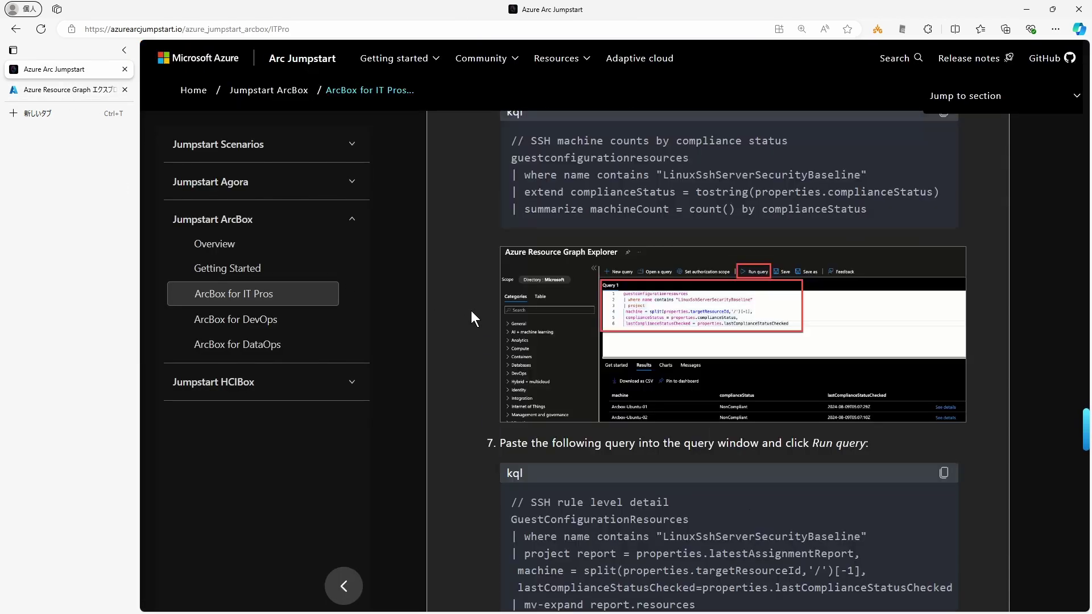
scroll(471, 310, "down", 2)
left_click_drag(691, 465, 506, 271)
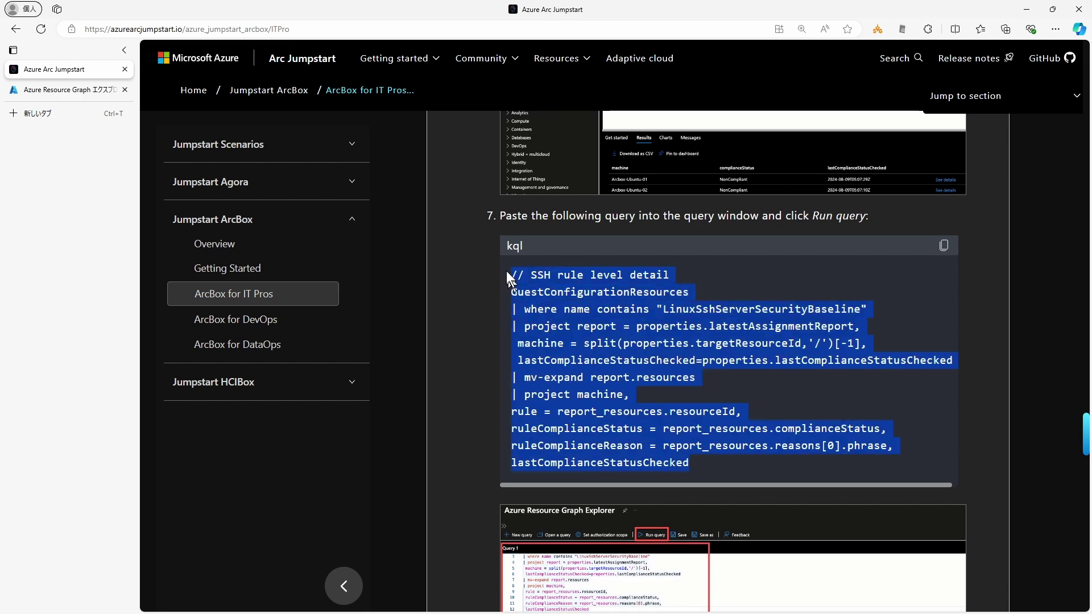
key("ctrl+c")
Step: Run the per-rule query in Resource Graph Explorer, listing 40 rule results with status and reason
key("ctrl+Tab")
key("ctrl+v")
left_click(541, 120)
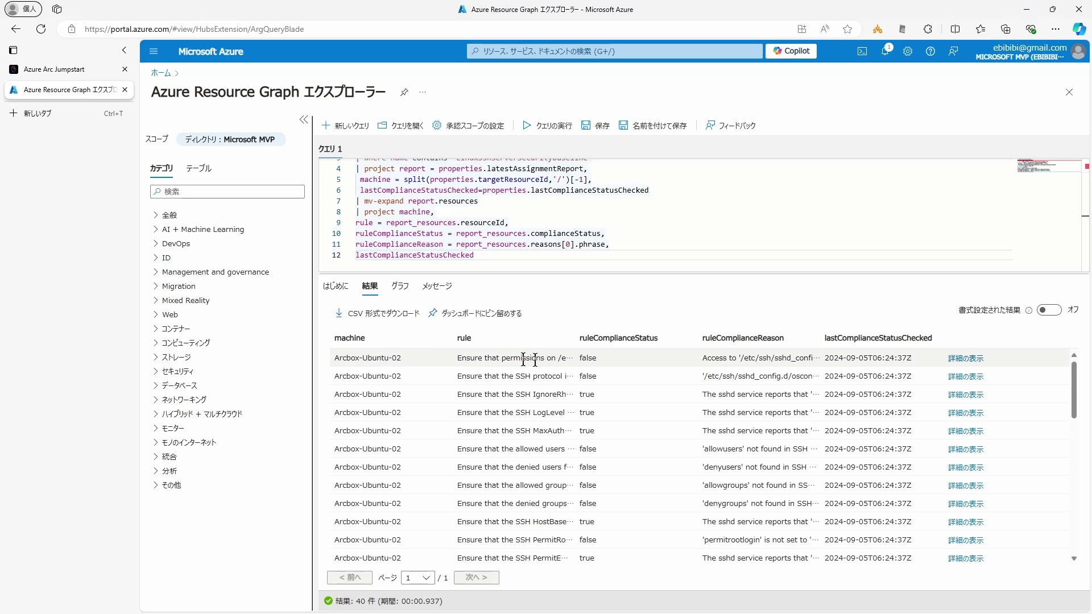
scroll(544, 393, "down", 4)
scroll(544, 392, "up", 4)
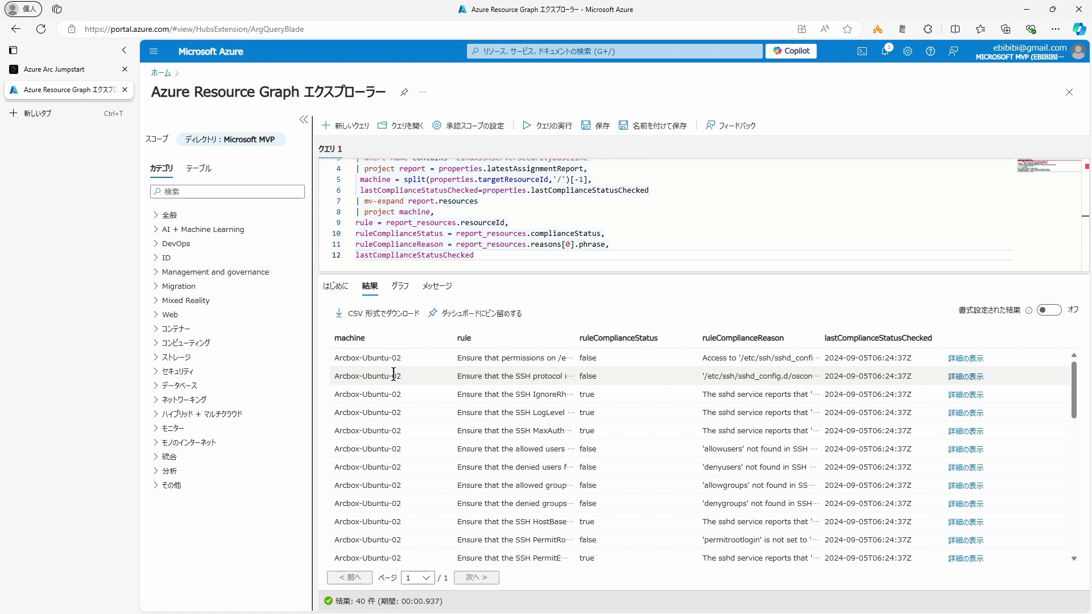
left_click(72, 69)
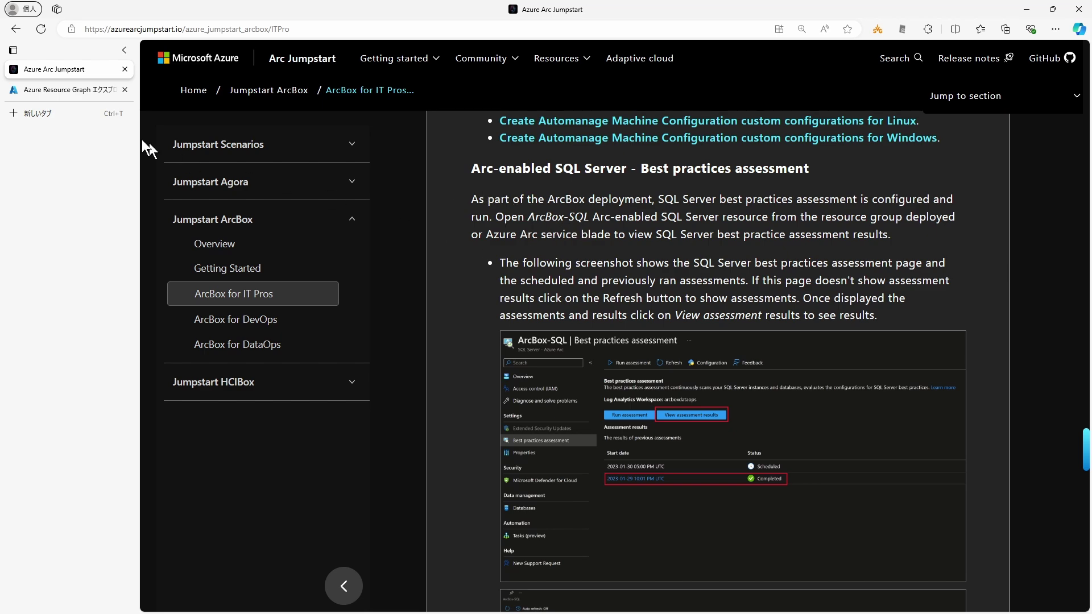
Step: Open the ArcBox-SQL SQL Server - Azure Arc resource from the ArcBox3-2 resource group
left_click(87, 91)
left_click(233, 155)
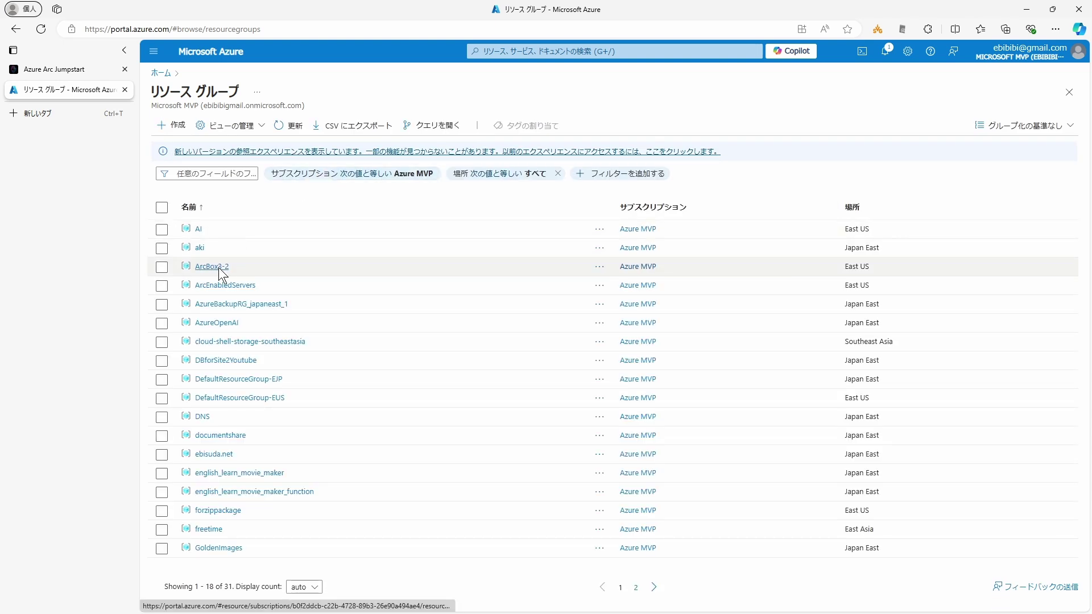
left_click(221, 268)
left_click(542, 495)
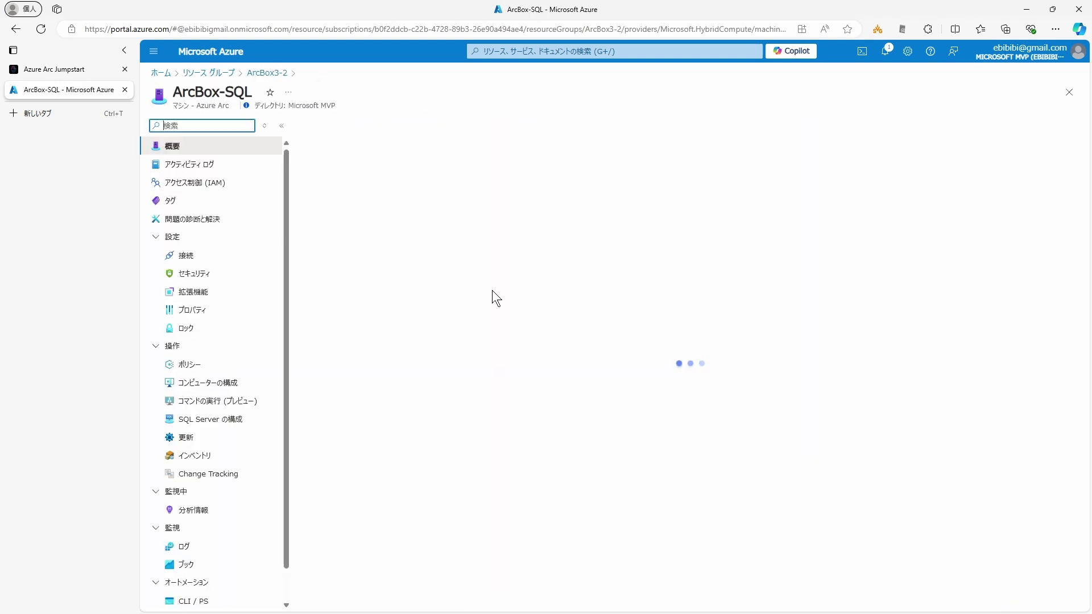
left_click(70, 72)
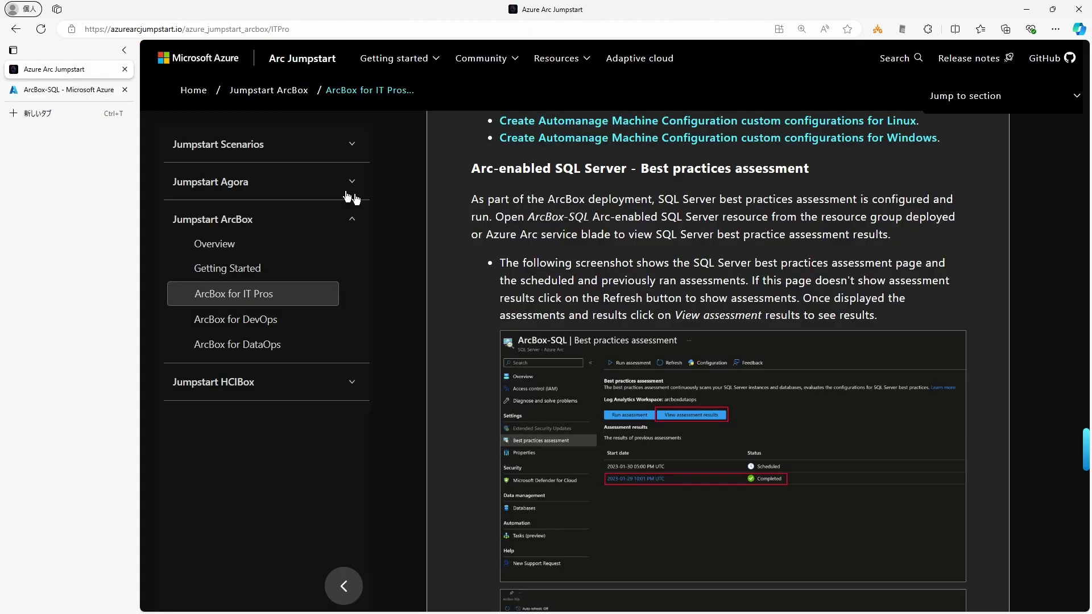
left_click(70, 90)
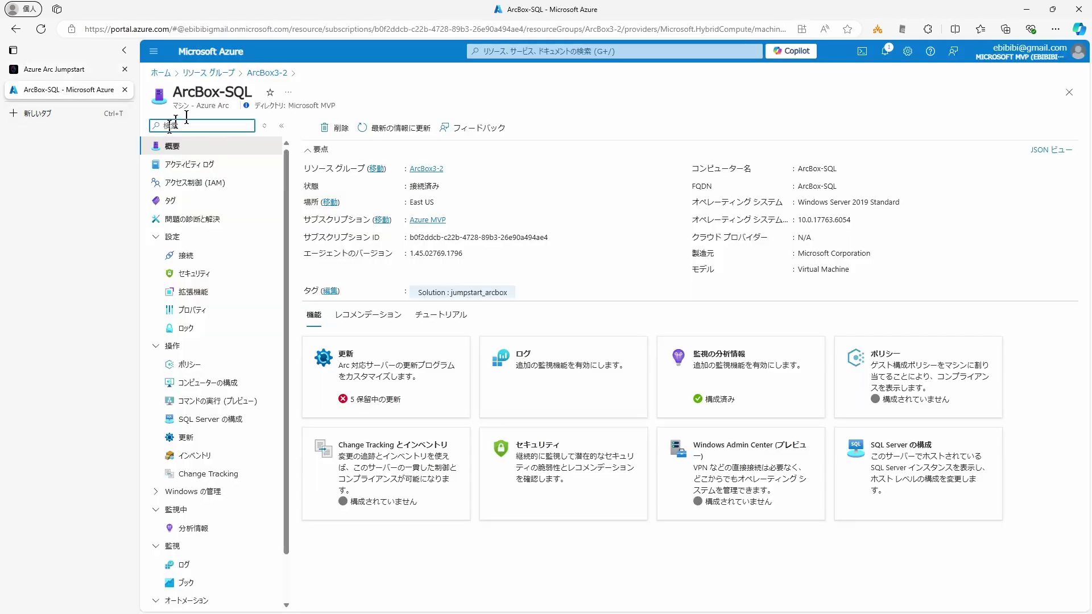
left_click(262, 75)
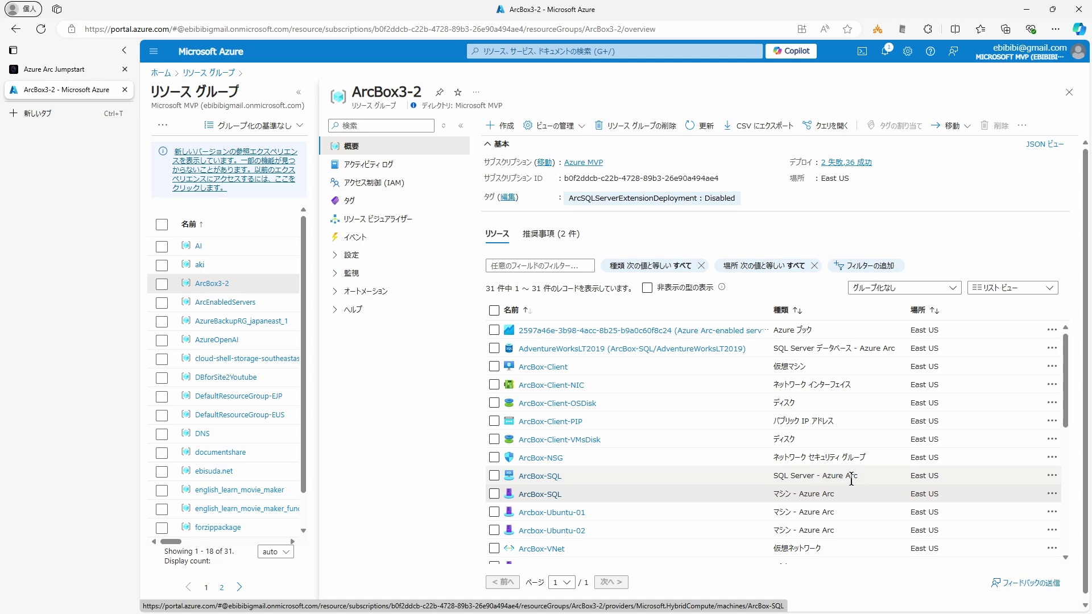
left_click(540, 477)
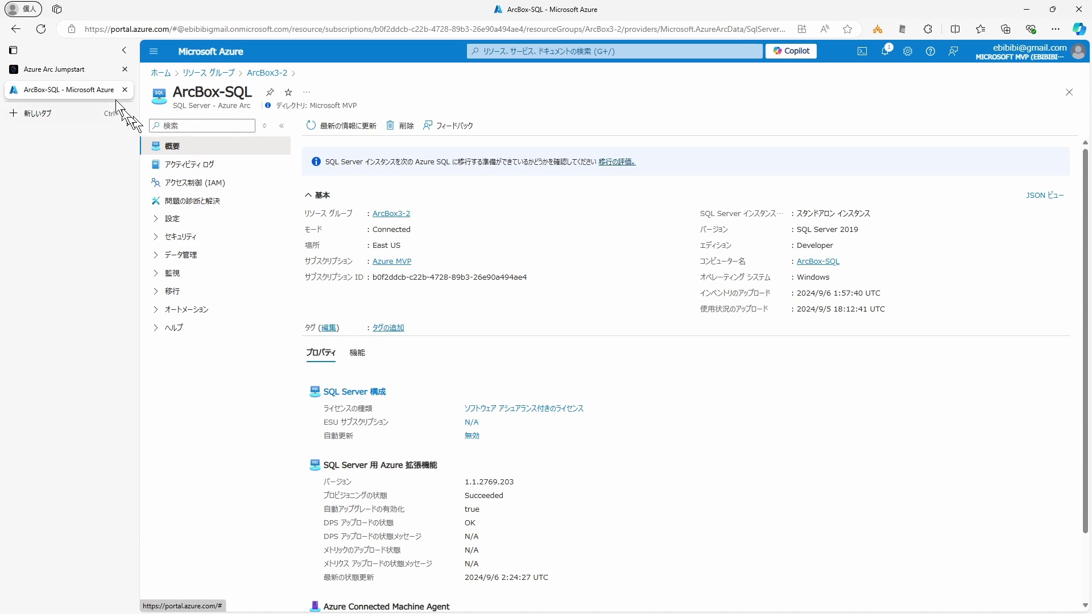
Step: Open the ArcBox-SQL SQL Server's Best practices assessment settings page
left_click(85, 68)
left_click(79, 90)
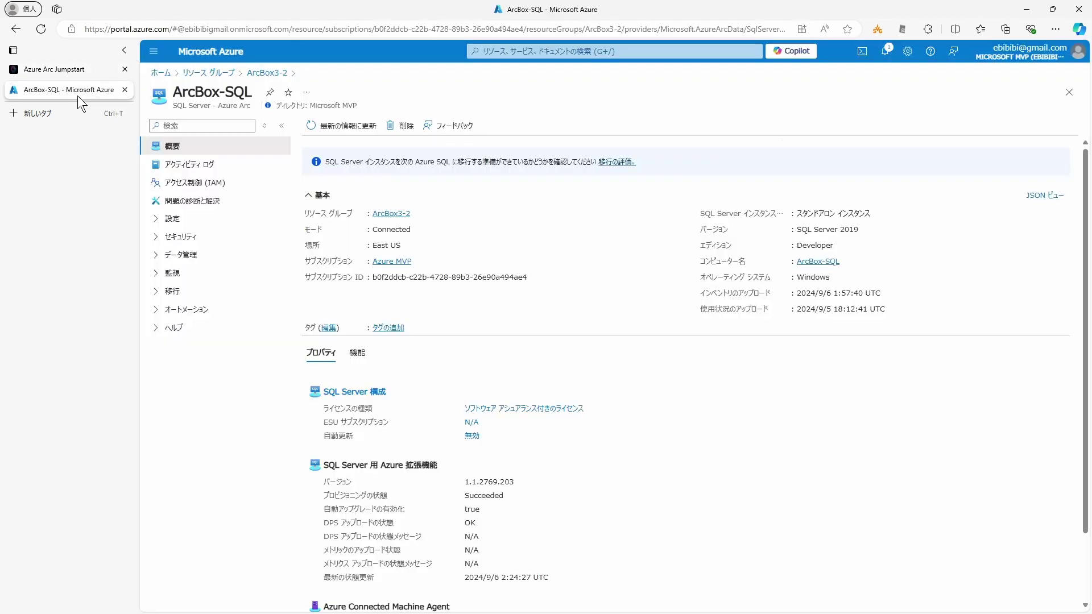
left_click(155, 218)
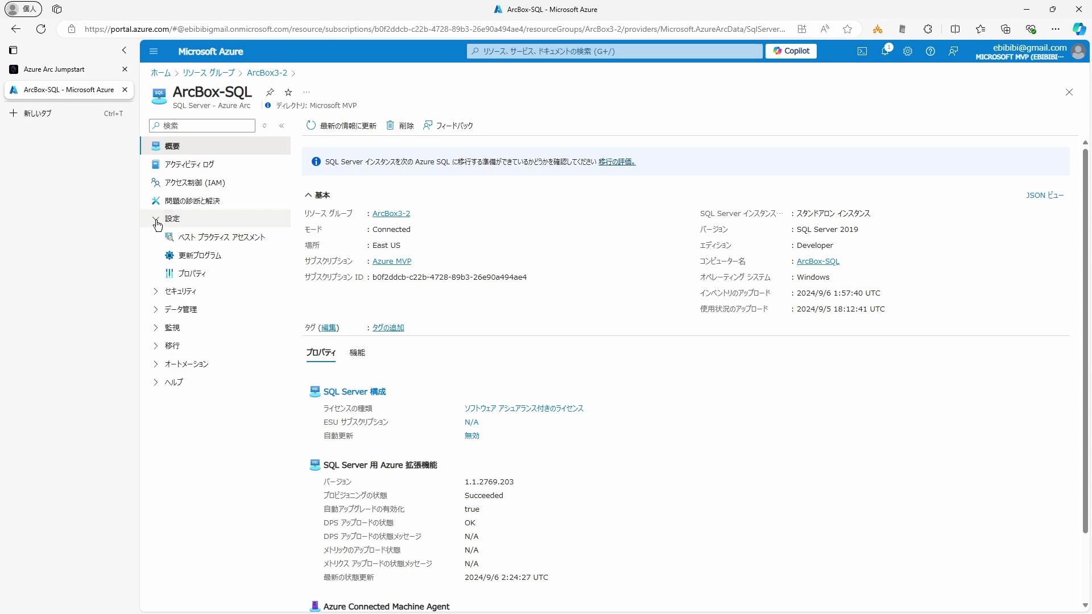
left_click(221, 239)
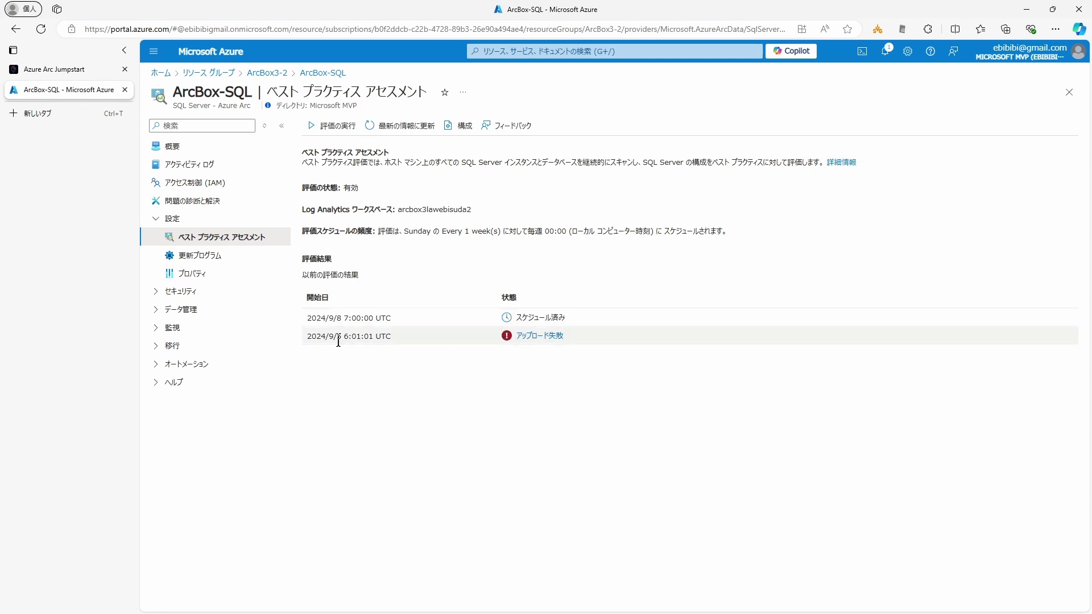
Step: Review the 2024/9/5 upload failure details and start a new best practices assessment run
left_click(534, 337)
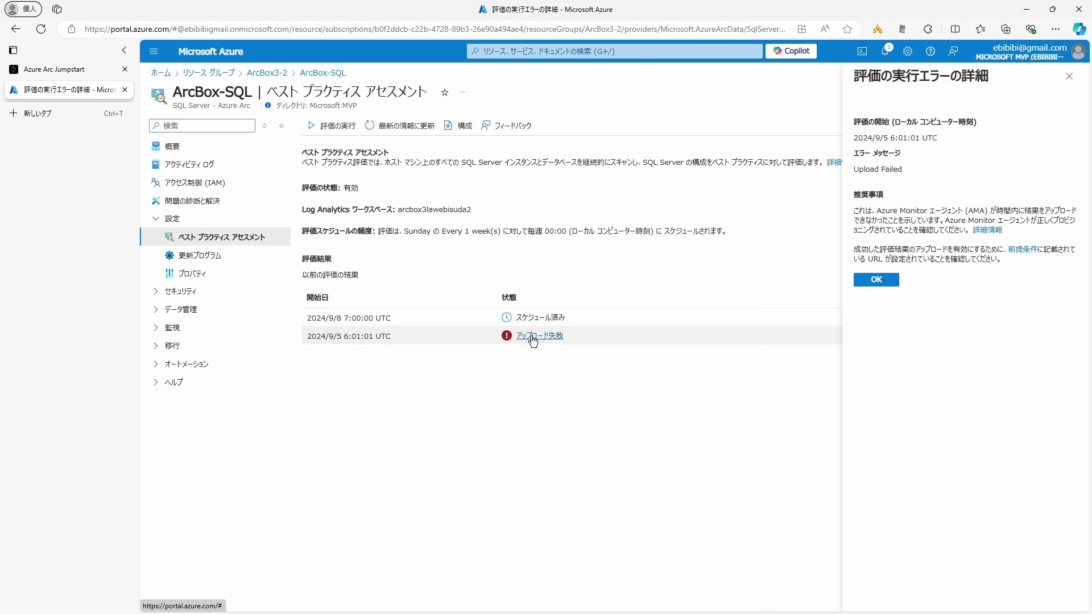
left_click(876, 280)
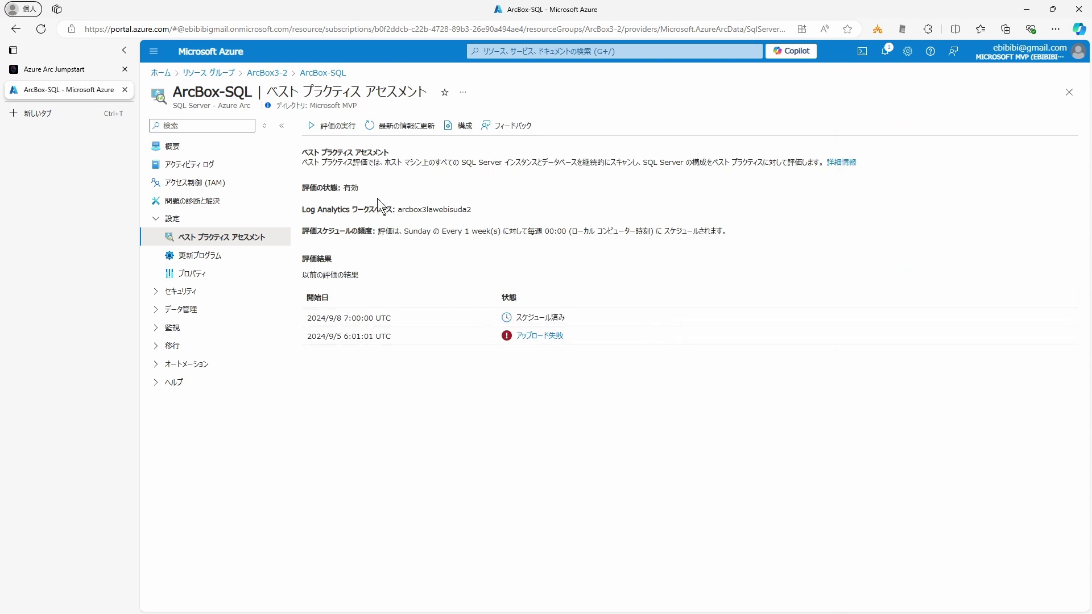
left_click(339, 132)
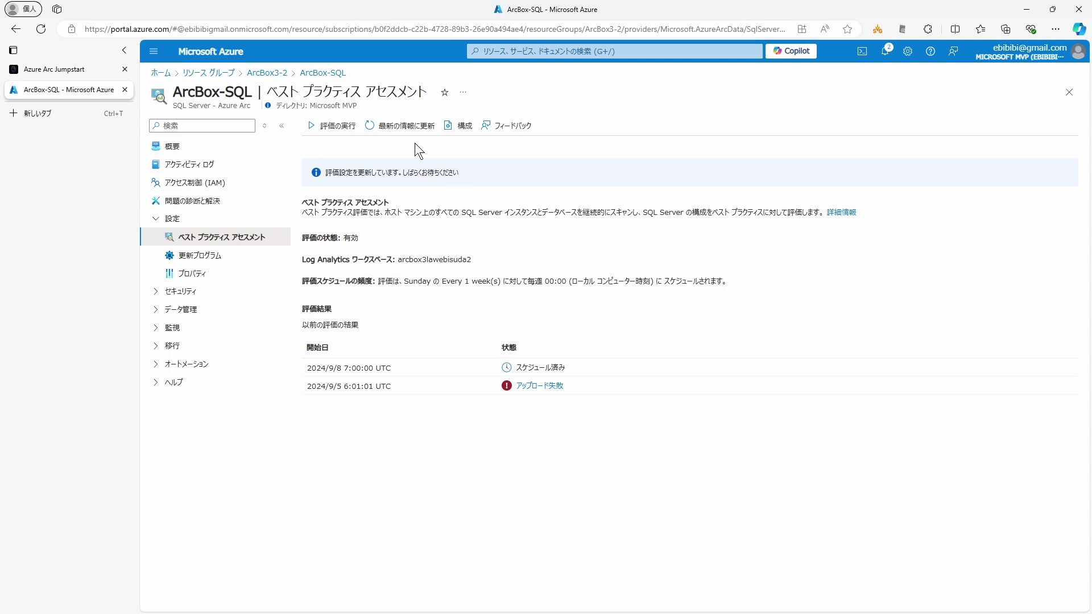
key("ctrl+Tab")
scroll(471, 278, "down", 2)
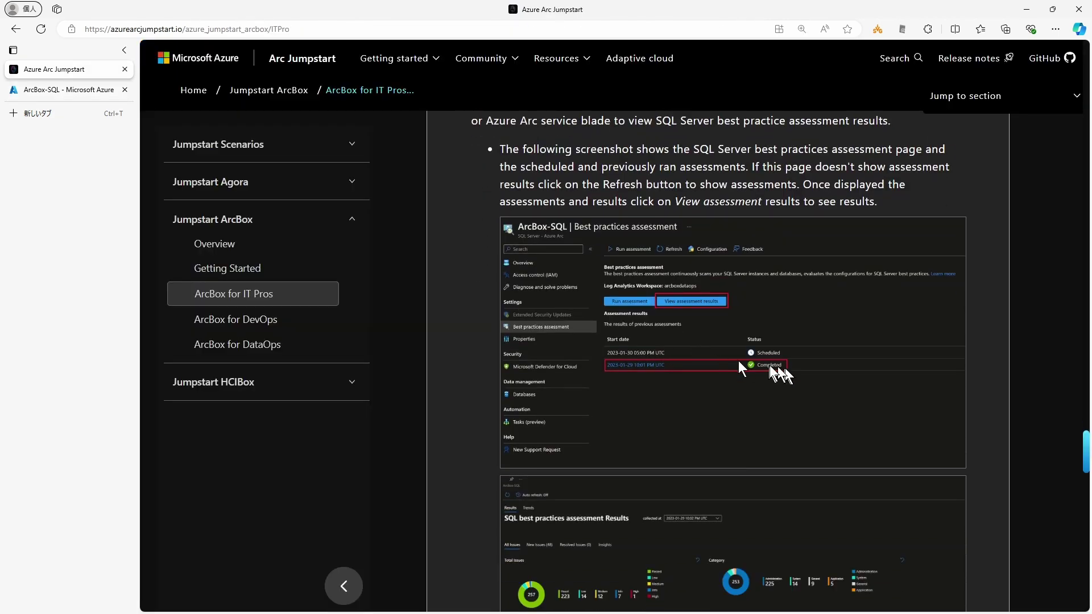
scroll(668, 366, "down", 3)
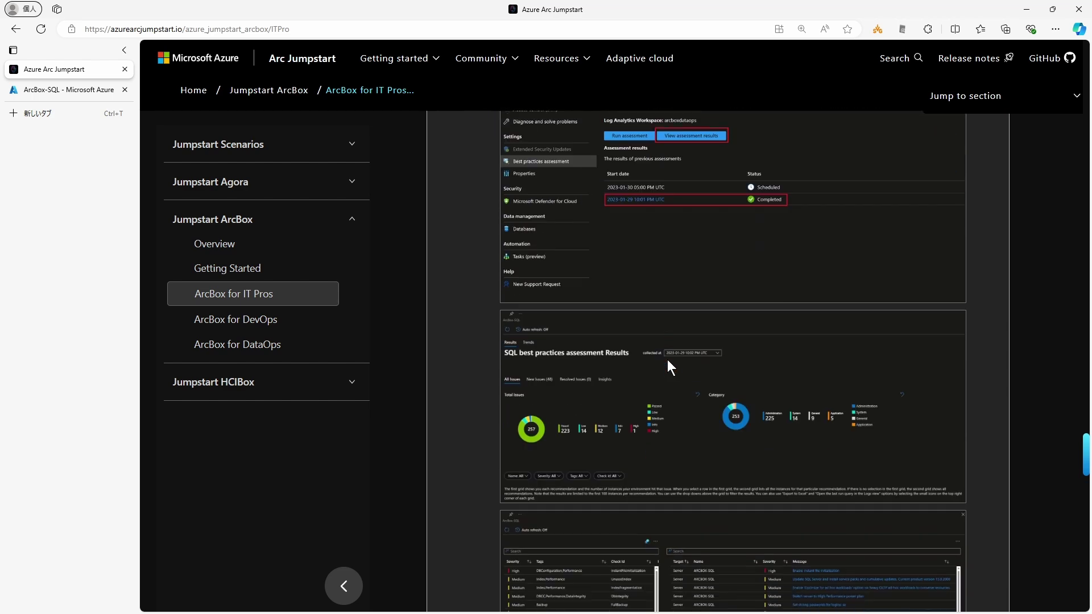
scroll(640, 441, "down", 2)
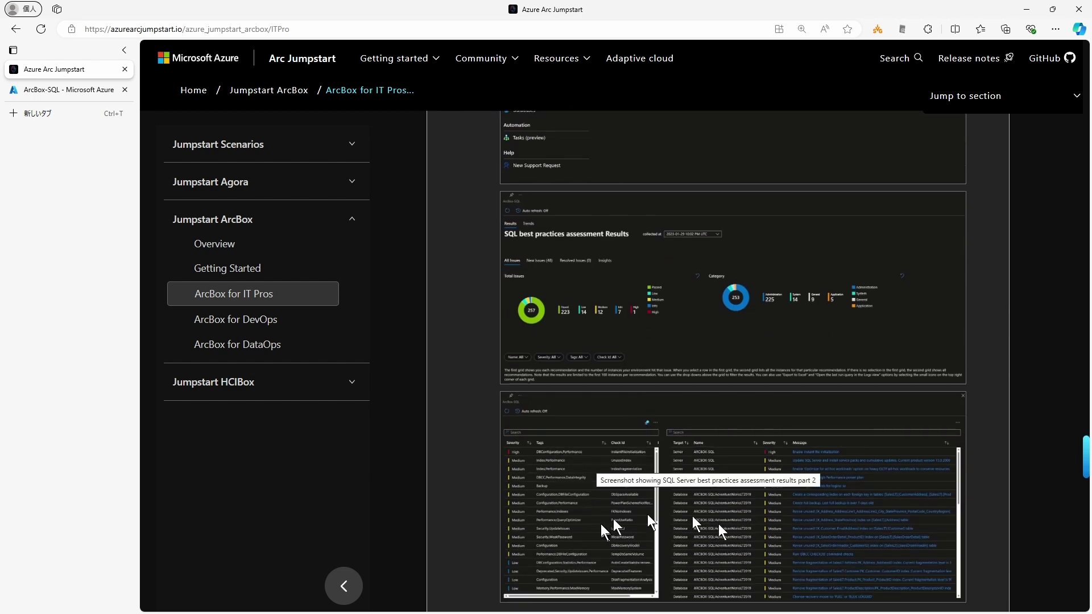
scroll(649, 517, "down", 3)
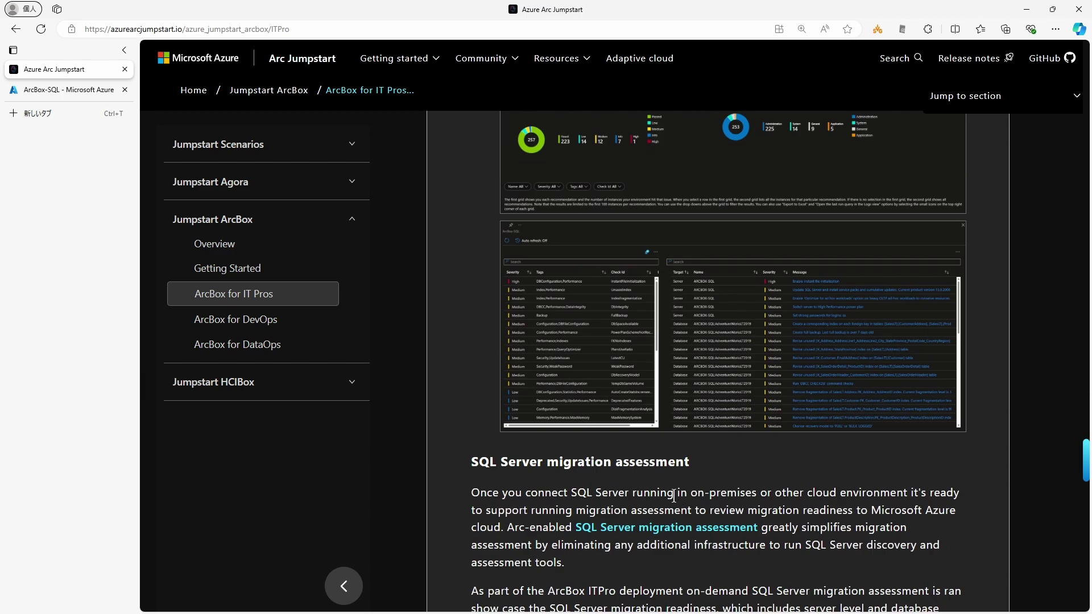
scroll(674, 496, "up", 8)
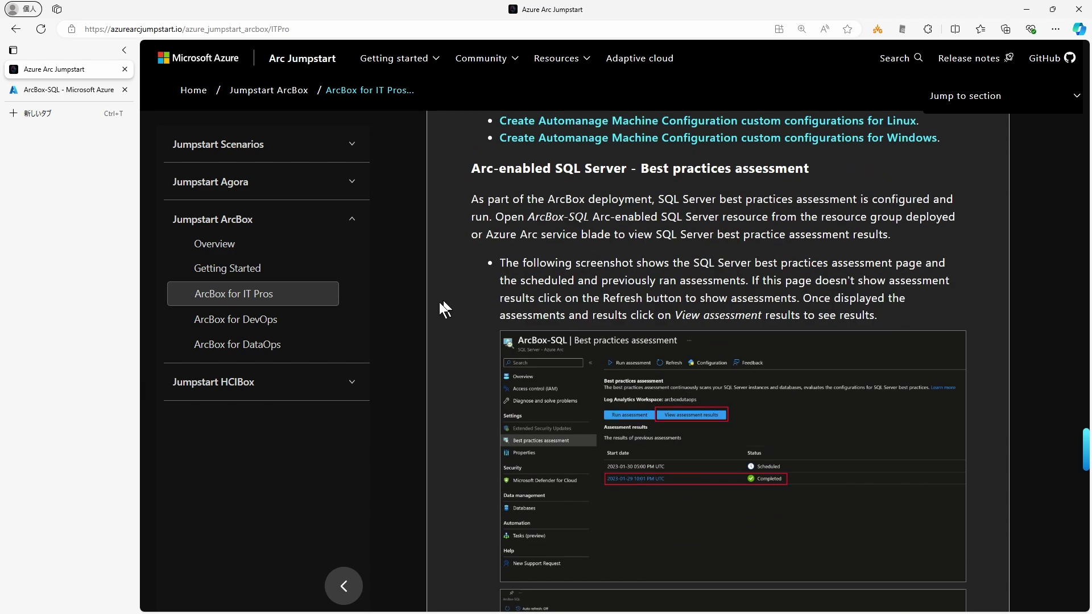
Step: Reopen ArcBox-SQL's Best practices assessment and refresh to show the 2024/9/6 in-progress run
left_click(86, 90)
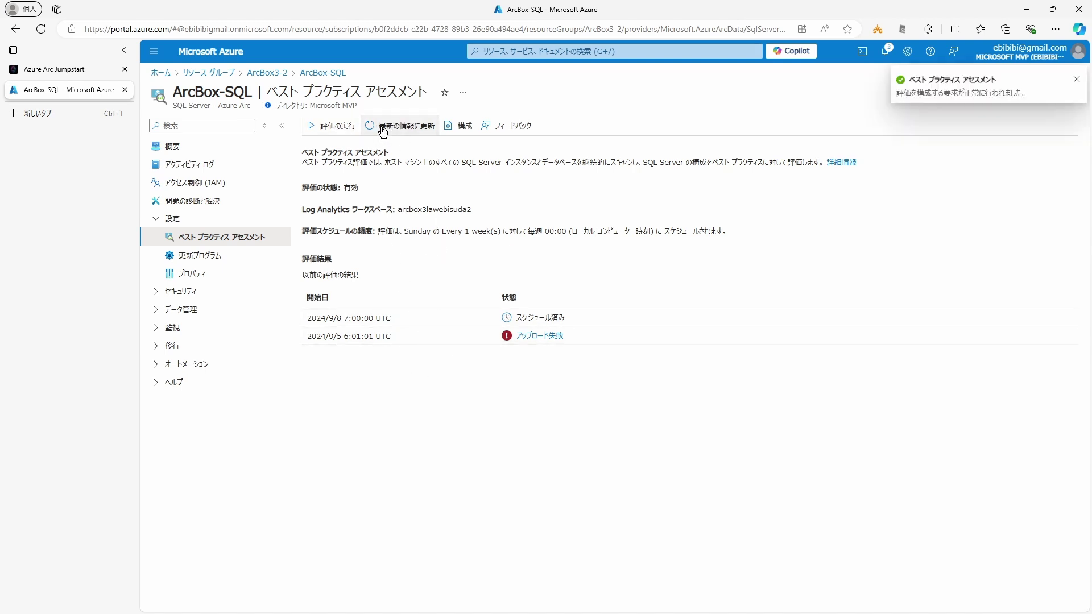
left_click(214, 254)
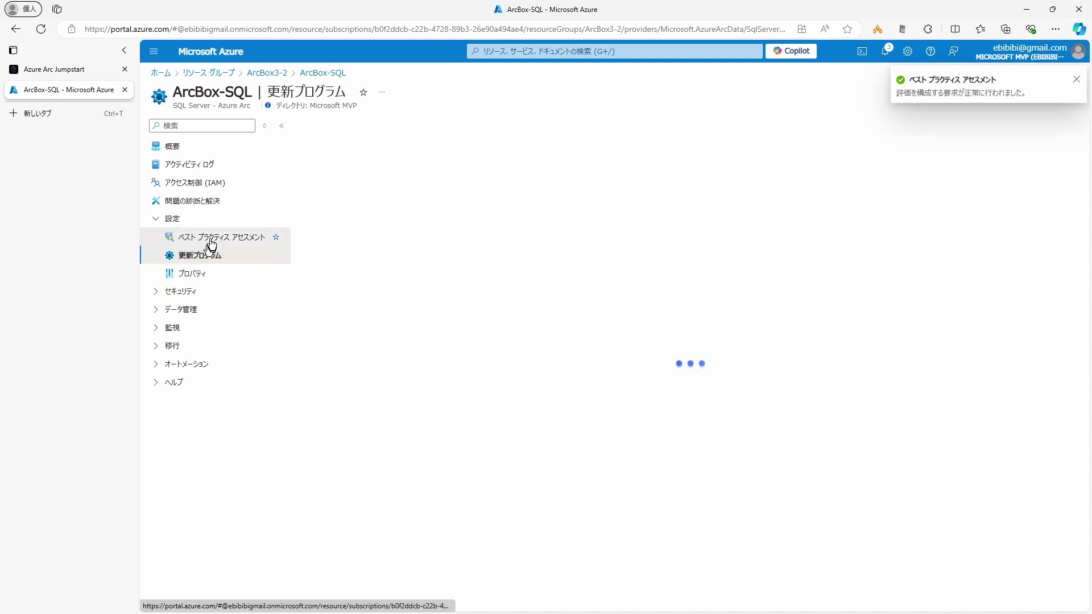
left_click(212, 243)
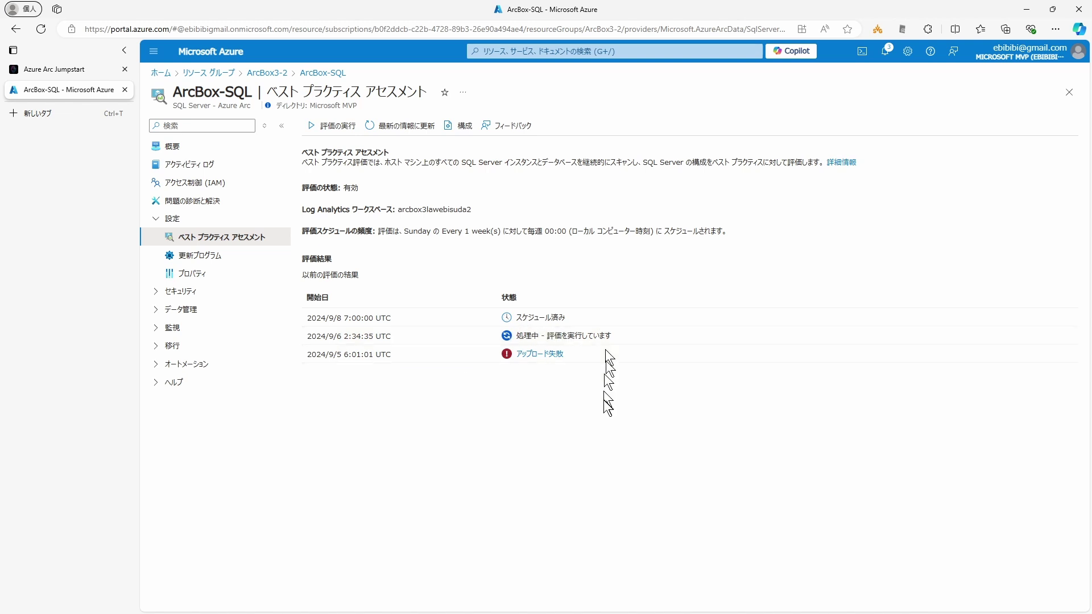
left_click(398, 131)
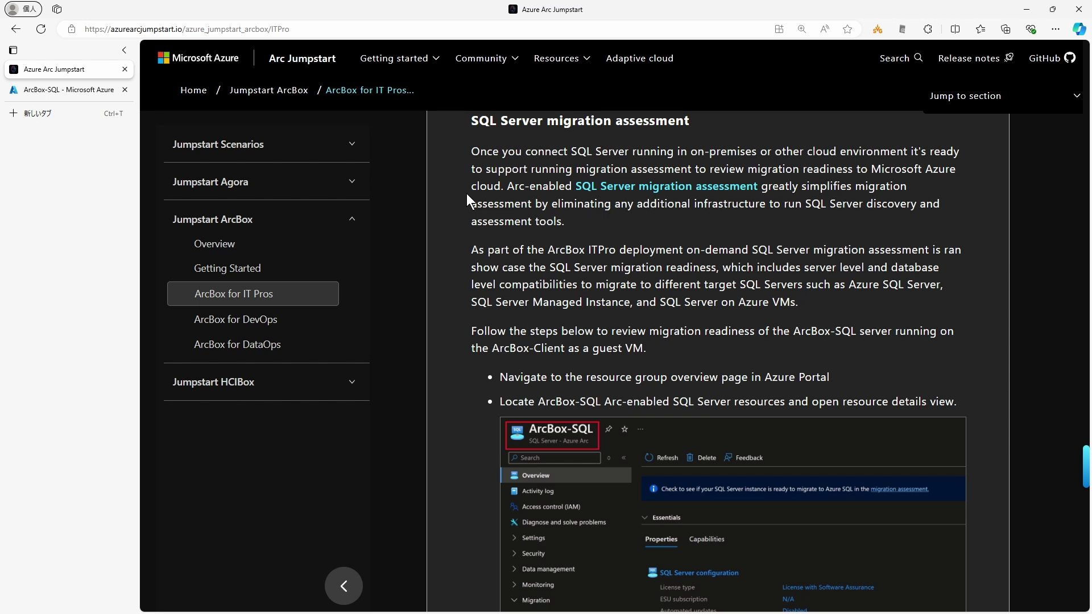
Step: Scroll through the guide's SQL Server migration assessment steps, then return to the ArcBox-SQL portal page
scroll(466, 193, "down", 10)
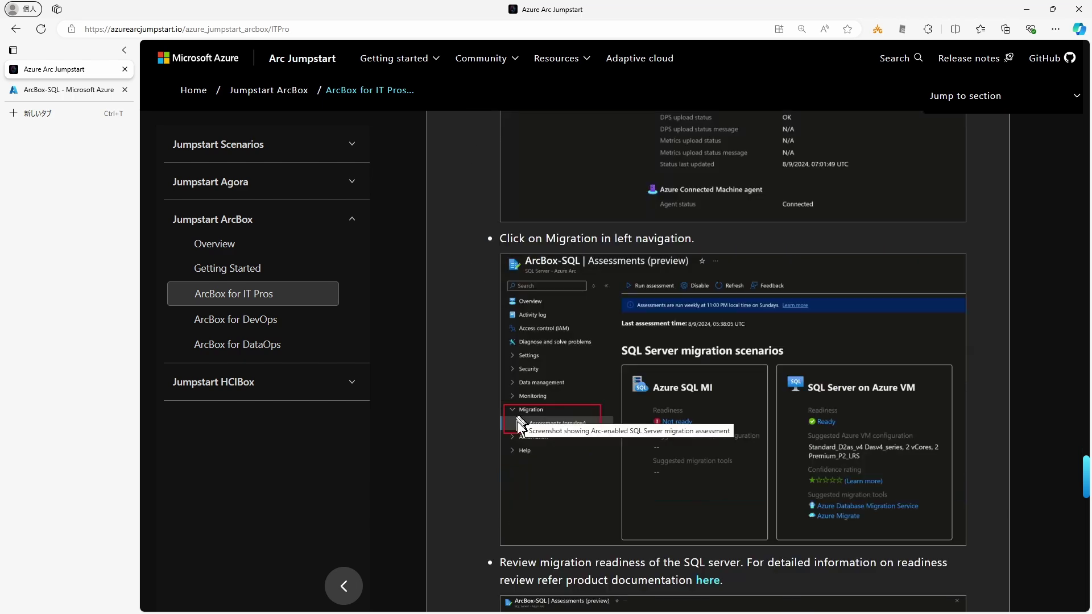
scroll(467, 414, "down", 5)
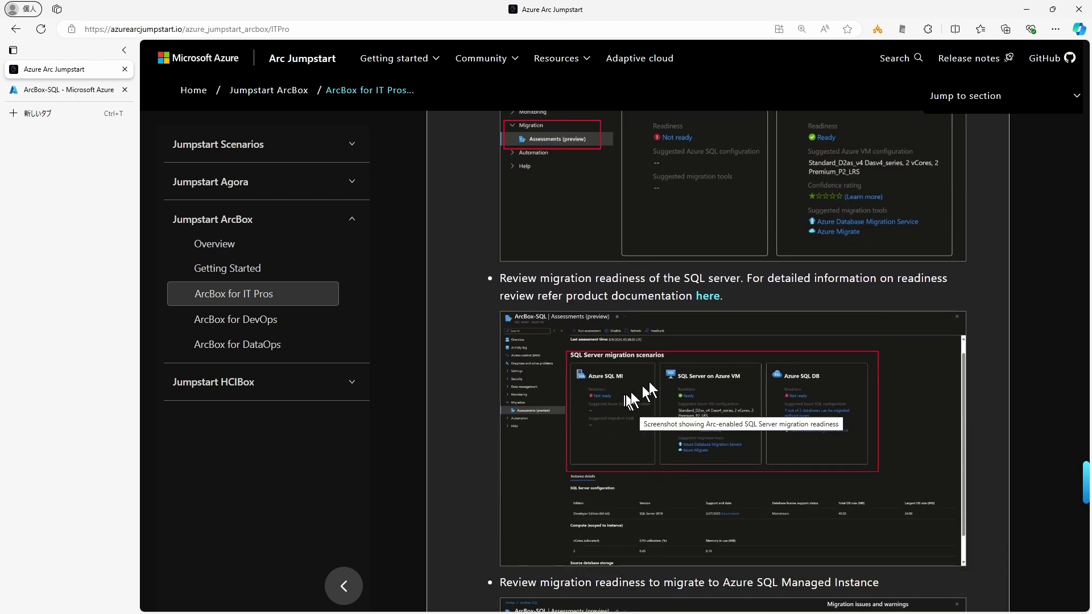
scroll(816, 408, "down", 2)
scroll(831, 404, "down", 5)
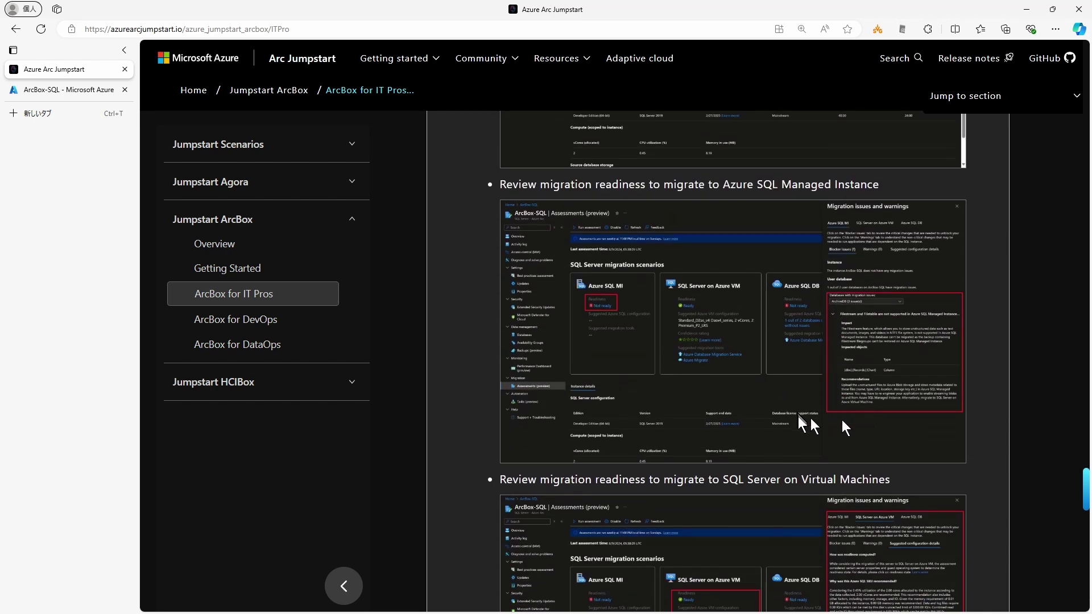
scroll(798, 419, "down", 6)
scroll(799, 419, "up", 3)
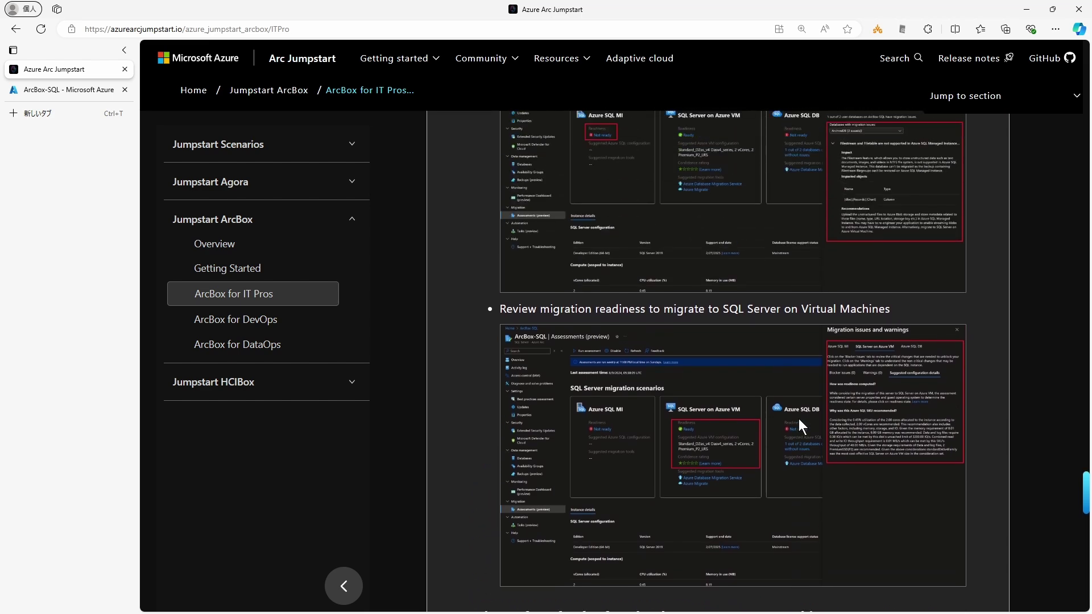
left_click(63, 90)
Step: Open ArcBox-SQL's migration assessment and review Azure SQL MI issues and the Azure VM recommendation
left_click(155, 347)
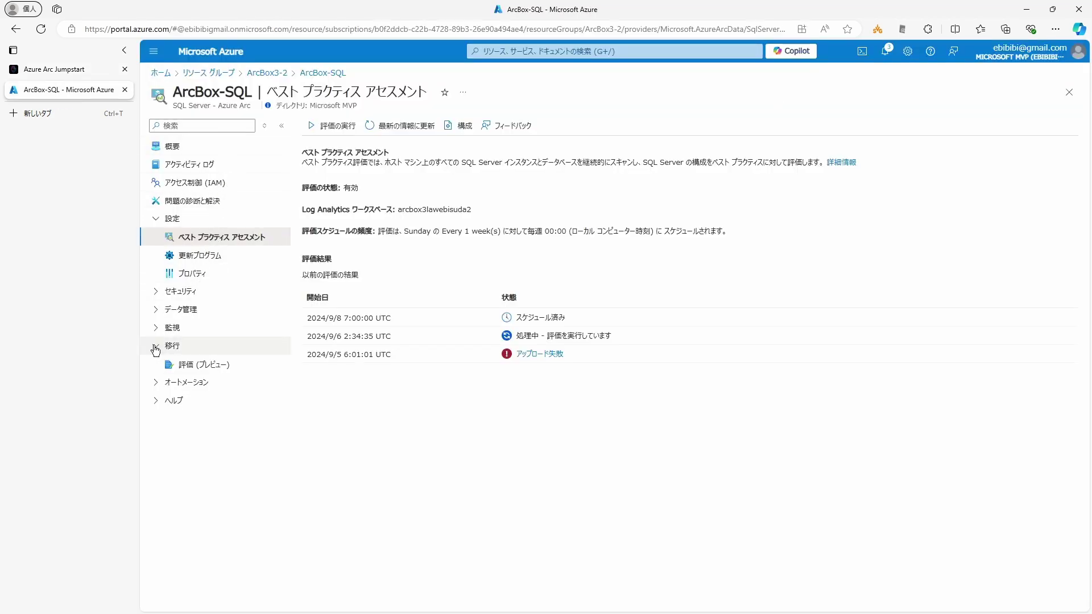
left_click(203, 365)
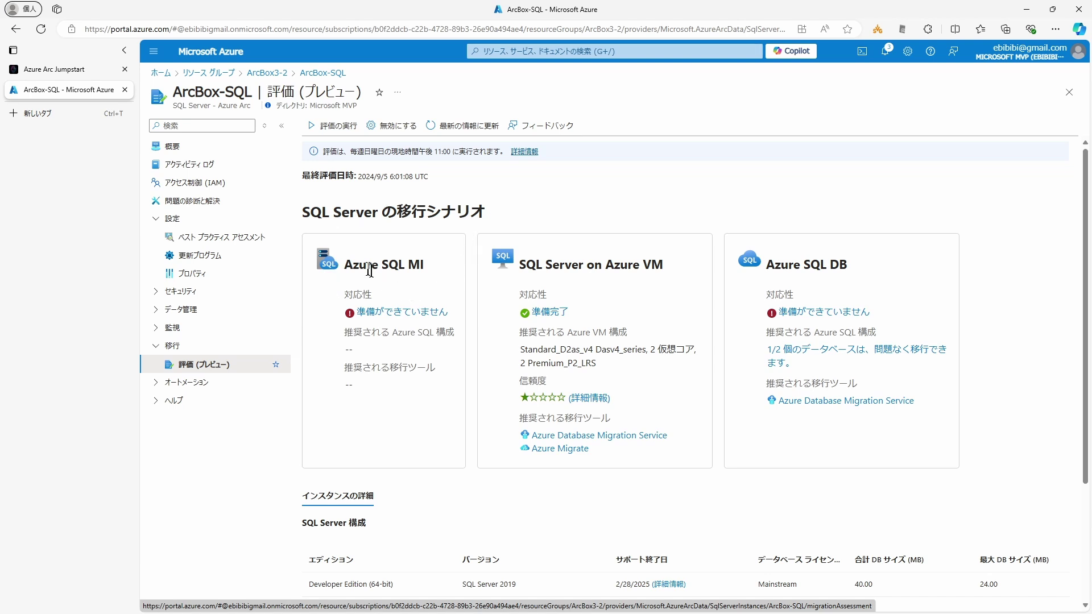
left_click(389, 313)
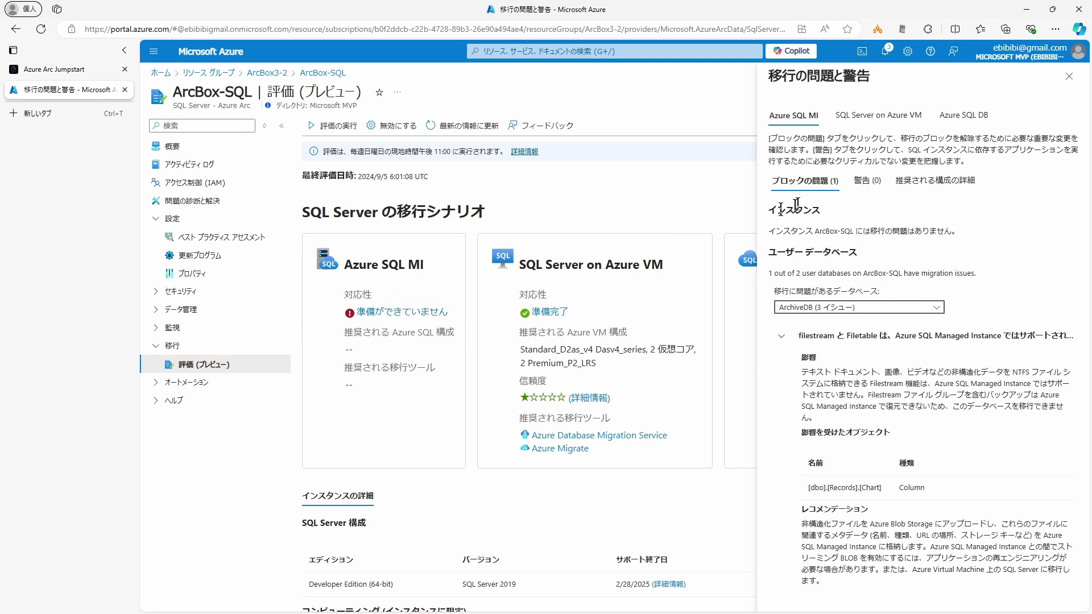
left_click(875, 121)
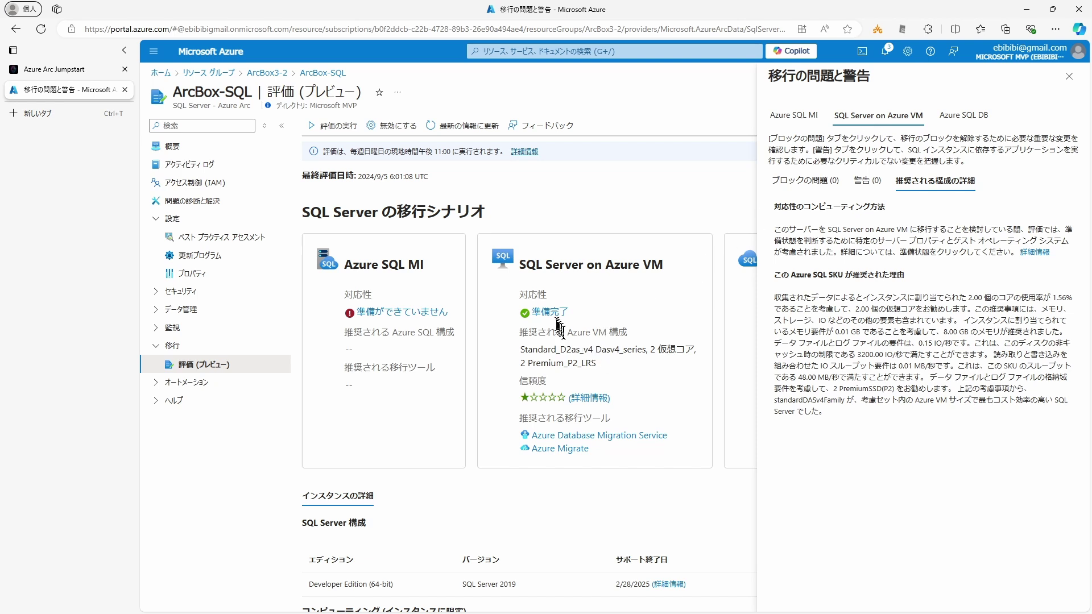
left_click(600, 318)
Step: Highlight the recommended VM configuration and 2 Premium_P2_LRS storage, then open the confidence rating docs
left_click_drag(576, 359, 520, 349)
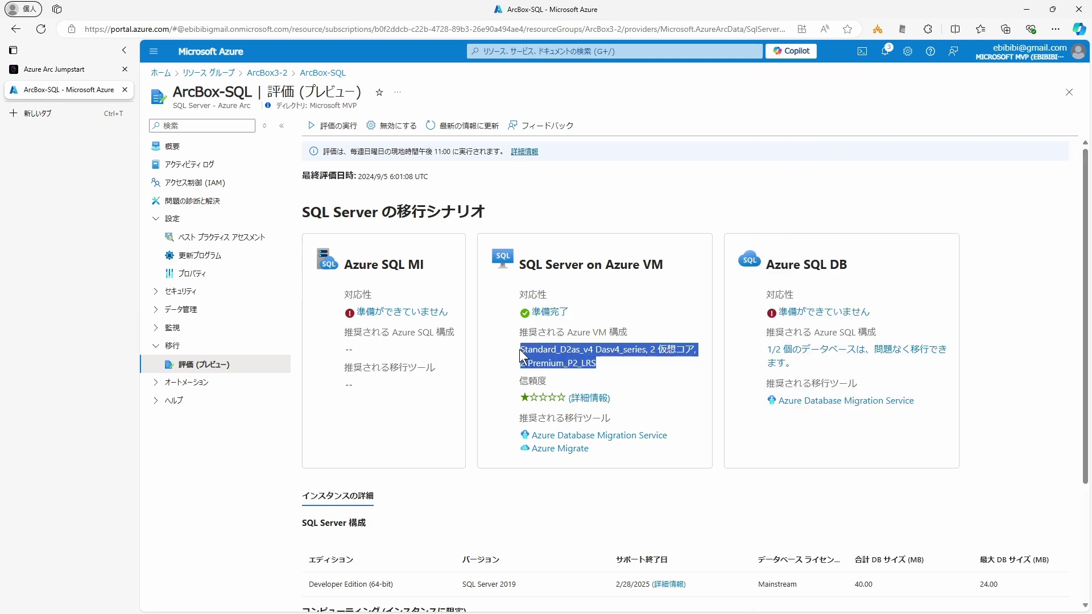
left_click(618, 366)
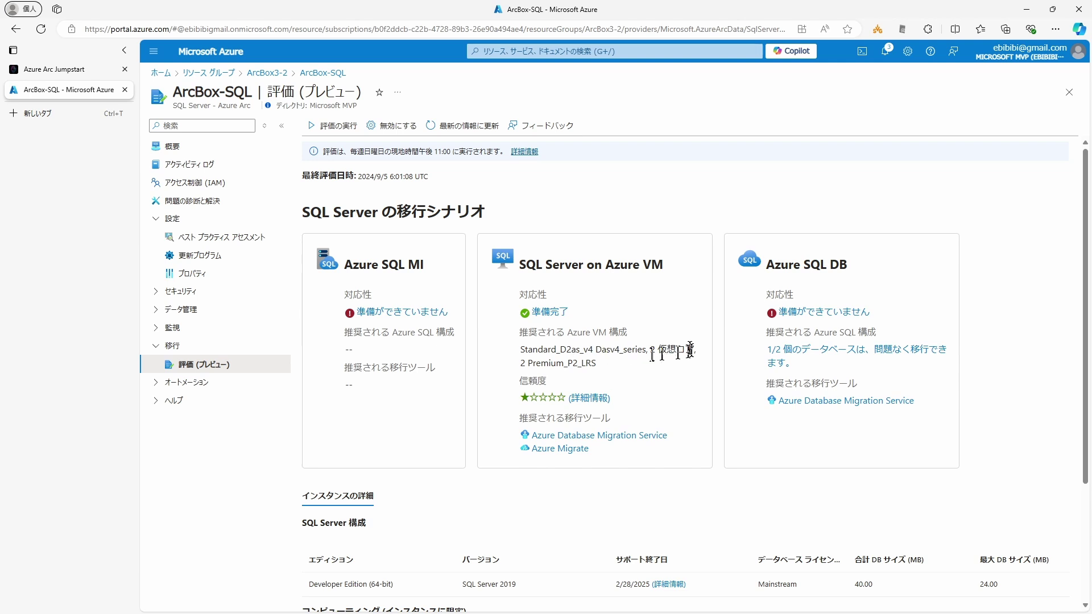
left_click_drag(597, 364, 519, 365)
left_click(612, 371)
left_click(589, 398)
left_click_drag(656, 106, 819, 106)
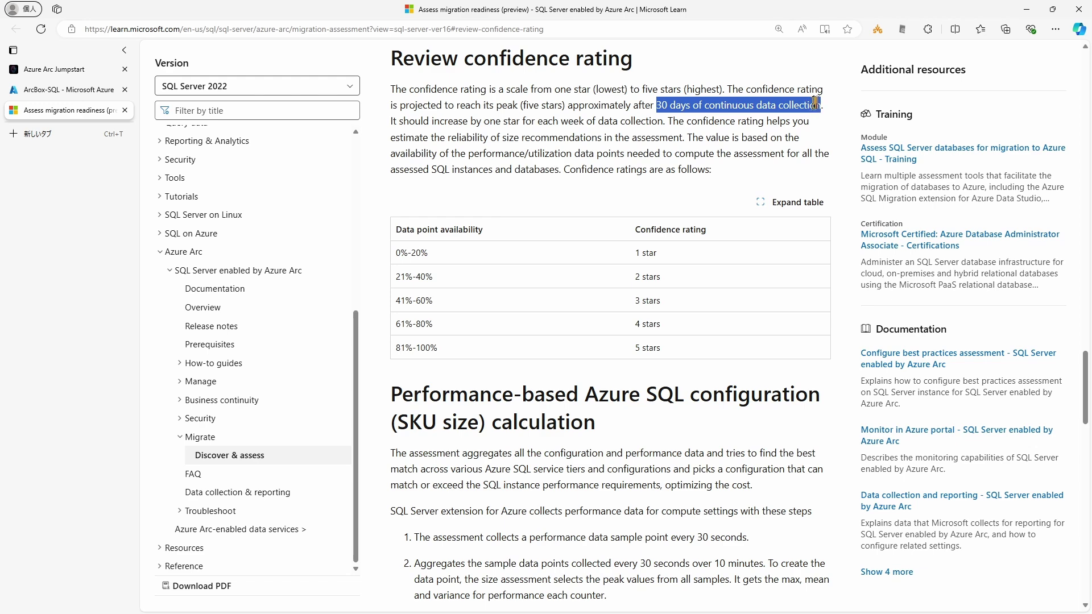
Step: Close the Microsoft Learn confidence rating article to return to ArcBox-SQL's migration assessment
left_click(770, 124)
left_click(124, 109)
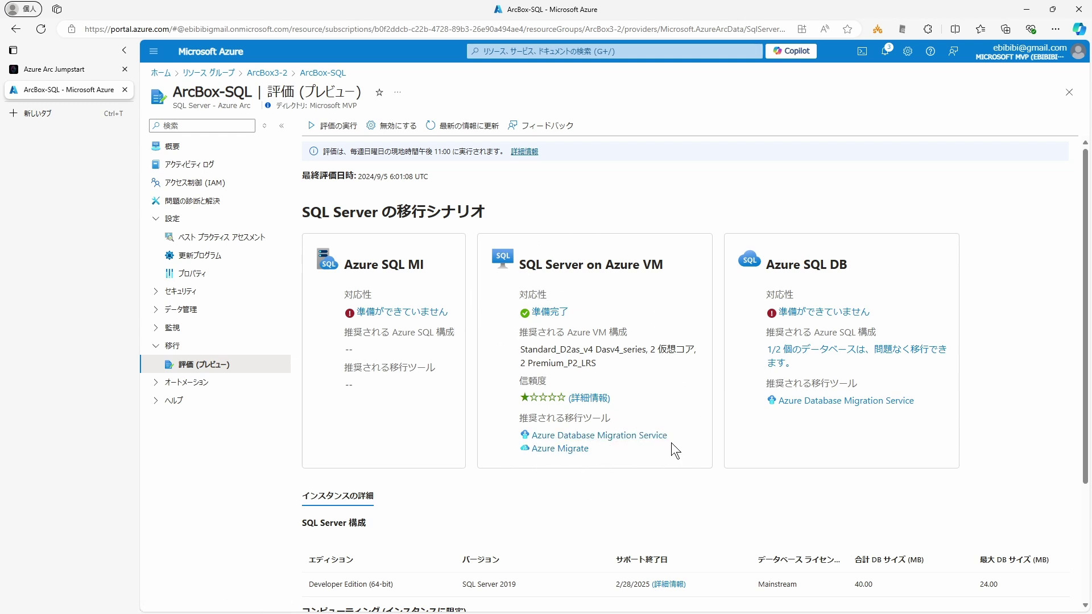
left_click(824, 314)
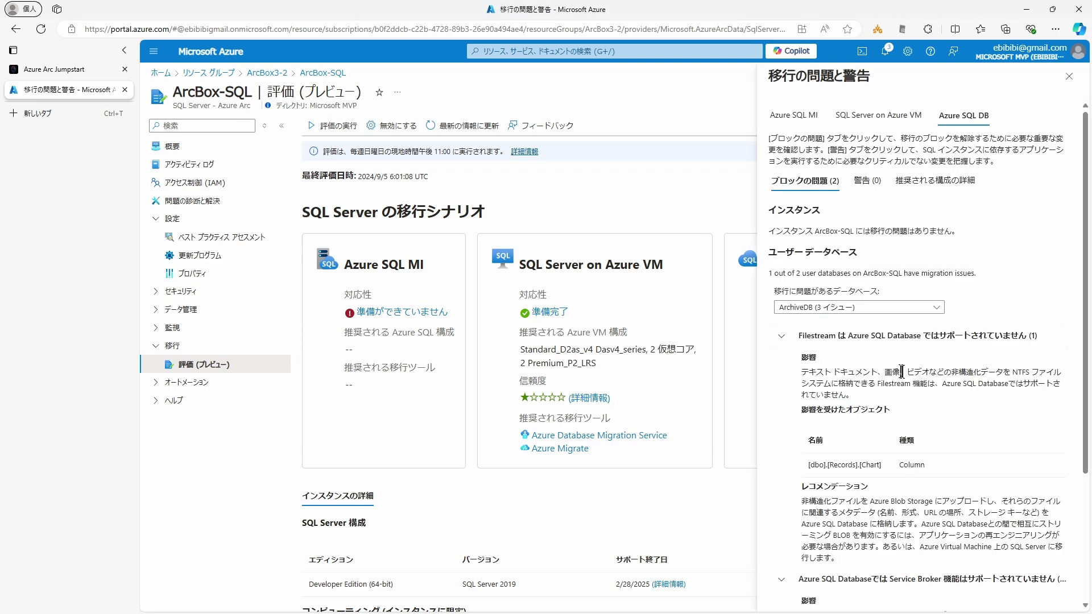
scroll(952, 382, "down", 1)
scroll(954, 384, "up", 1)
scroll(953, 382, "down", 3)
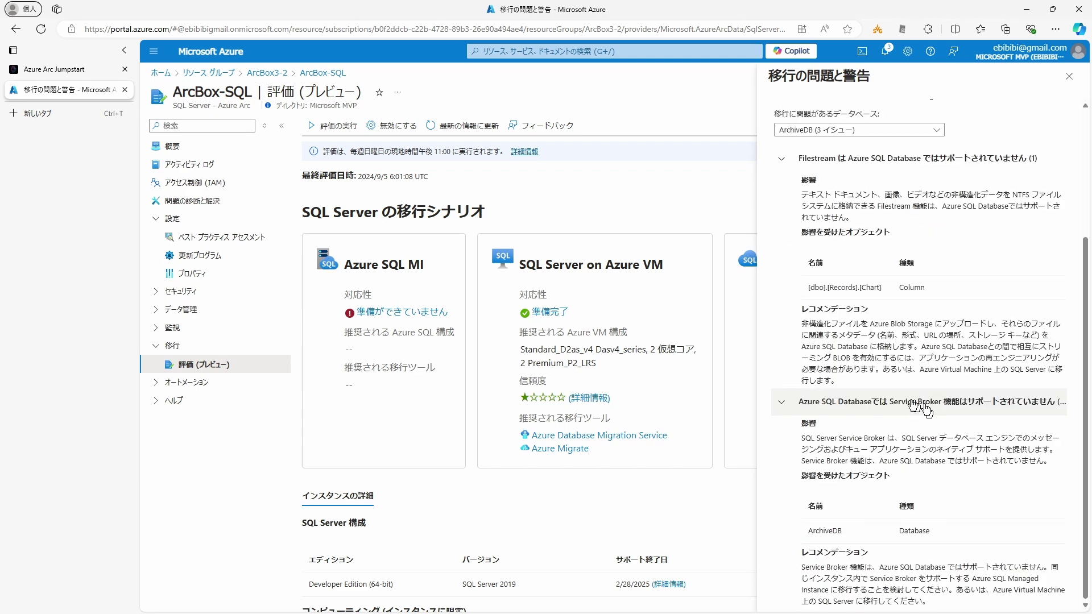
scroll(924, 407, "up", 2)
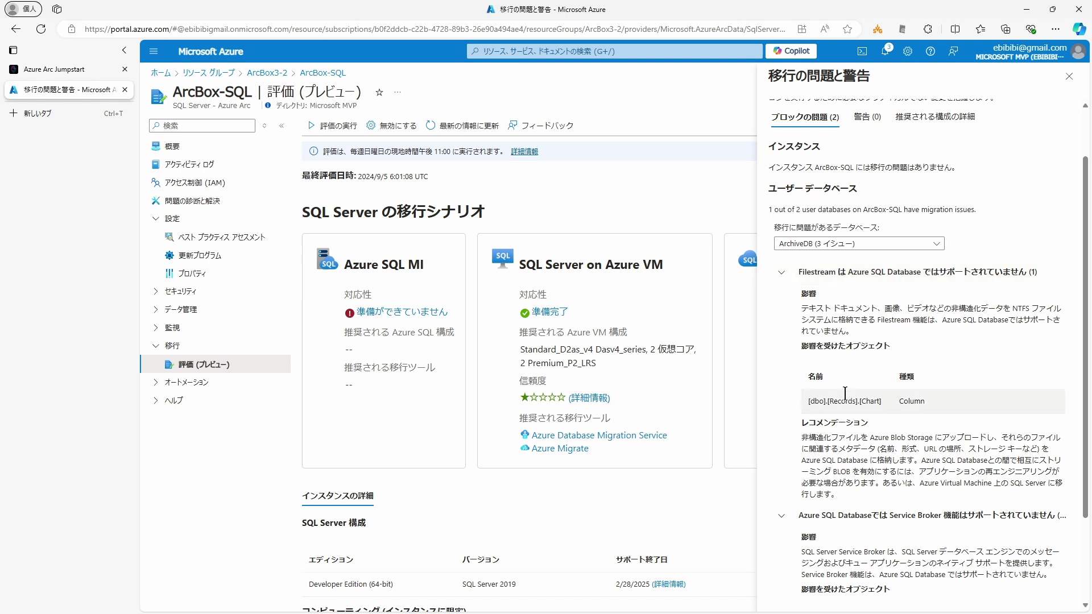
left_click(1069, 76)
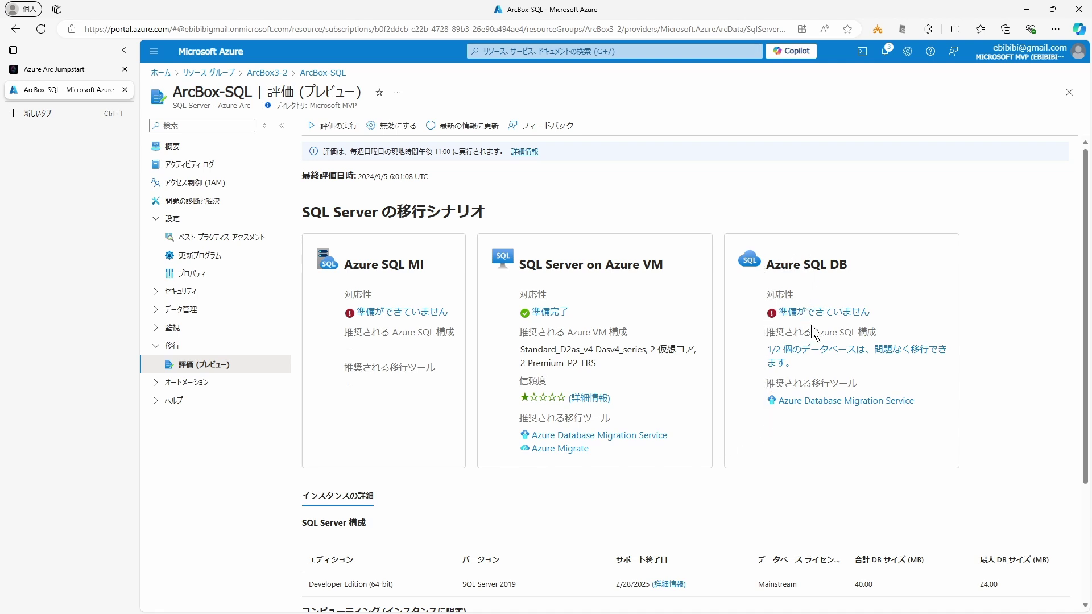
Step: Review the migration readiness list of ArcBox-SQL's two user databases, including AdventureWorksLT2019
left_click(830, 355)
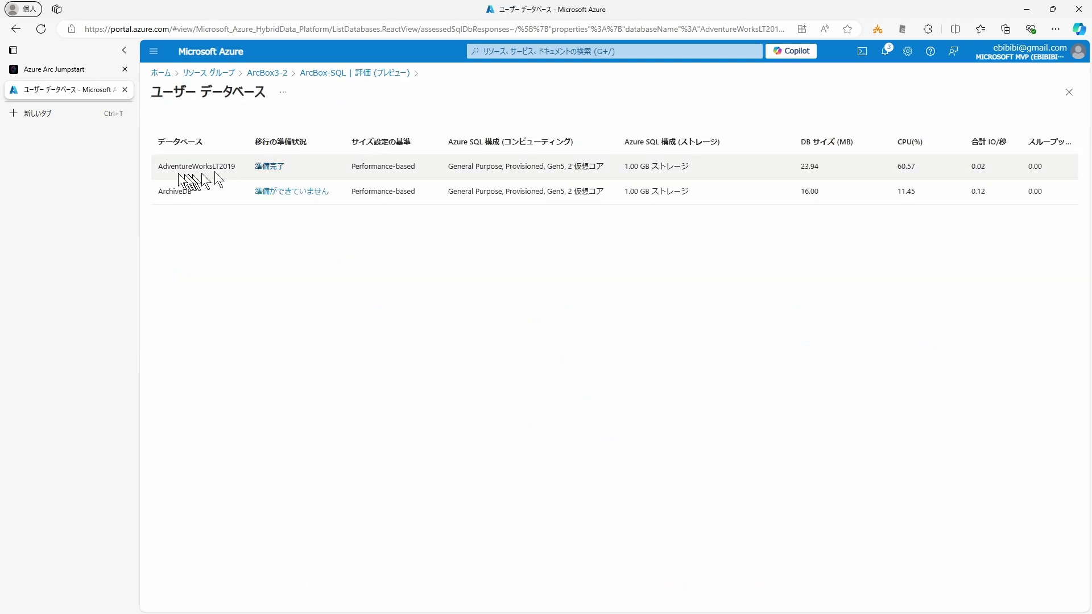
left_click_drag(158, 166, 237, 166)
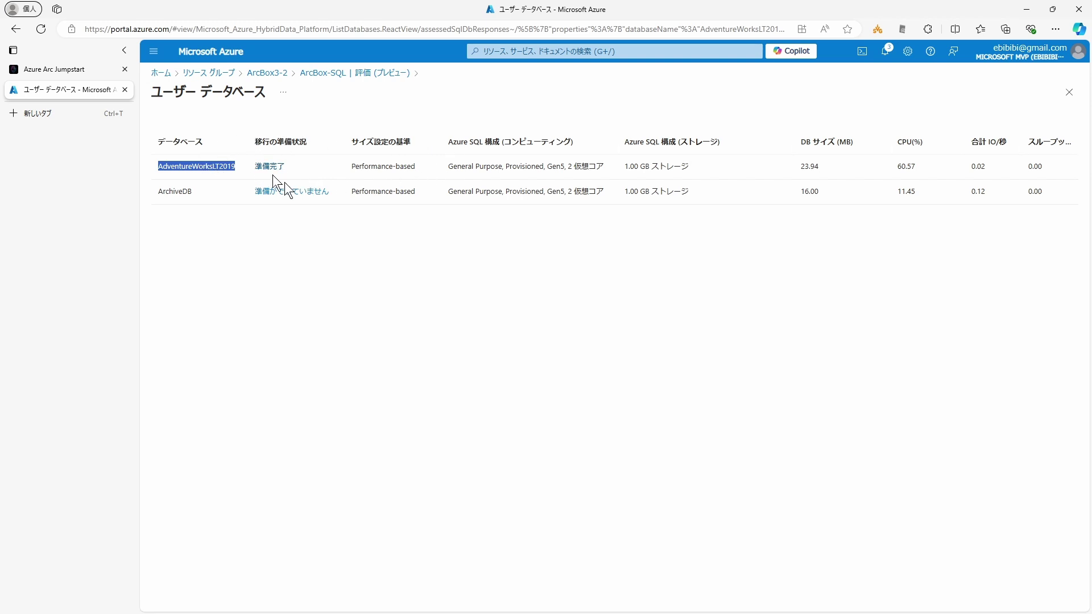
left_click(171, 200)
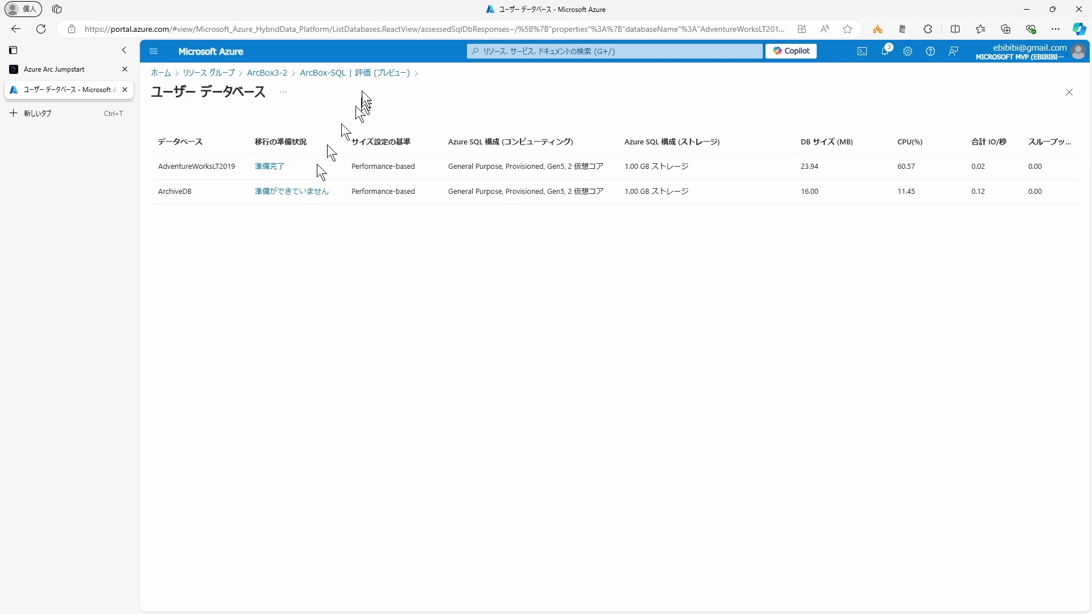
Step: Return to the ArcBox-SQL migration assessment showing the SQL Server 2019 Developer instance with 2 vCores
left_click(357, 72)
scroll(682, 341, "down", 3)
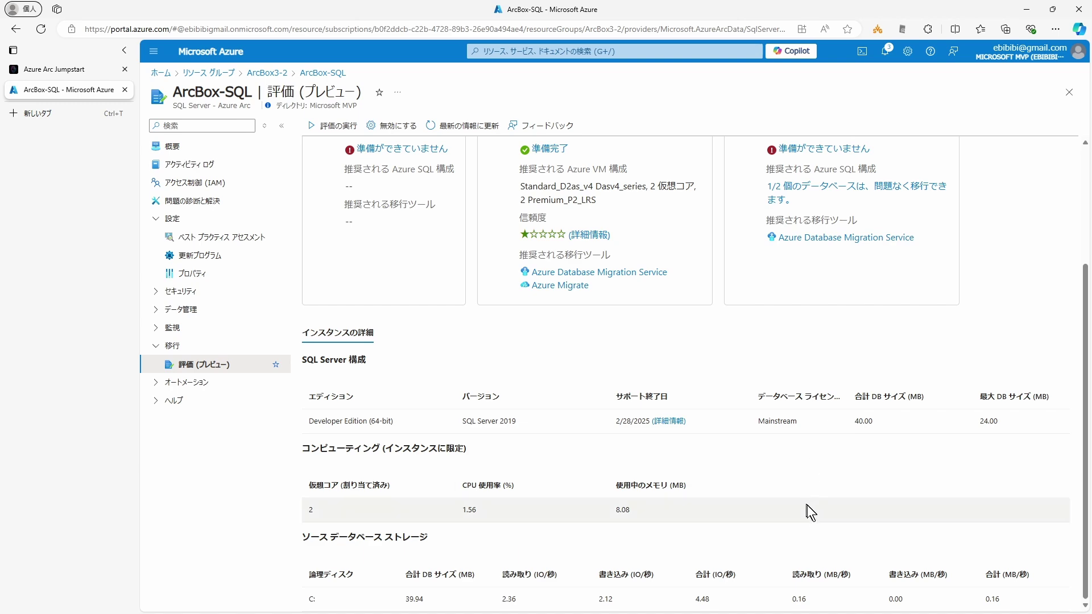
scroll(806, 505, "up", 3)
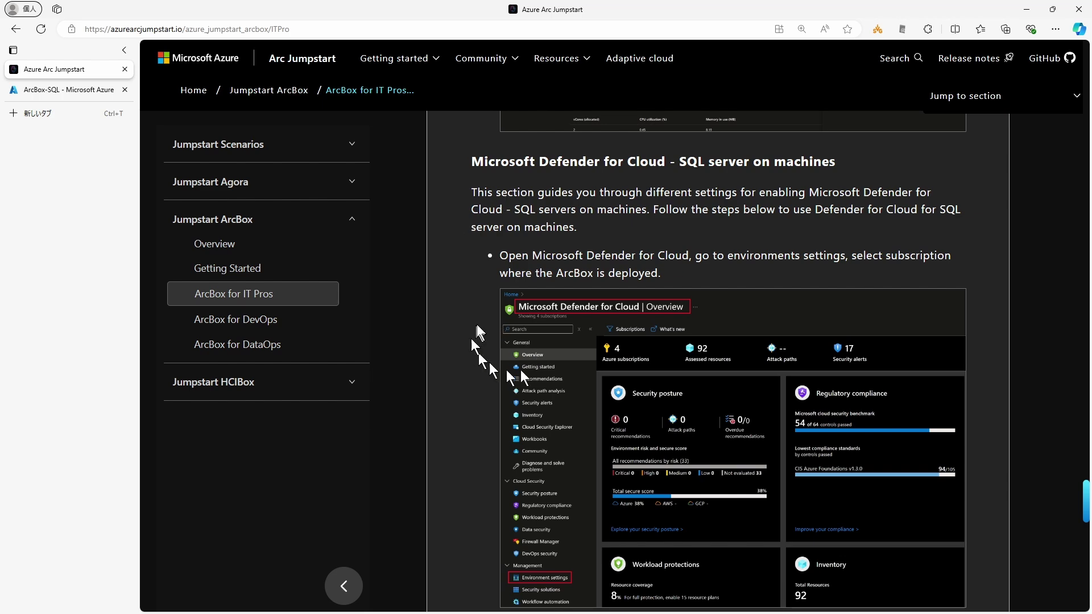
scroll(469, 366, "down", 1)
scroll(469, 366, "down", 15)
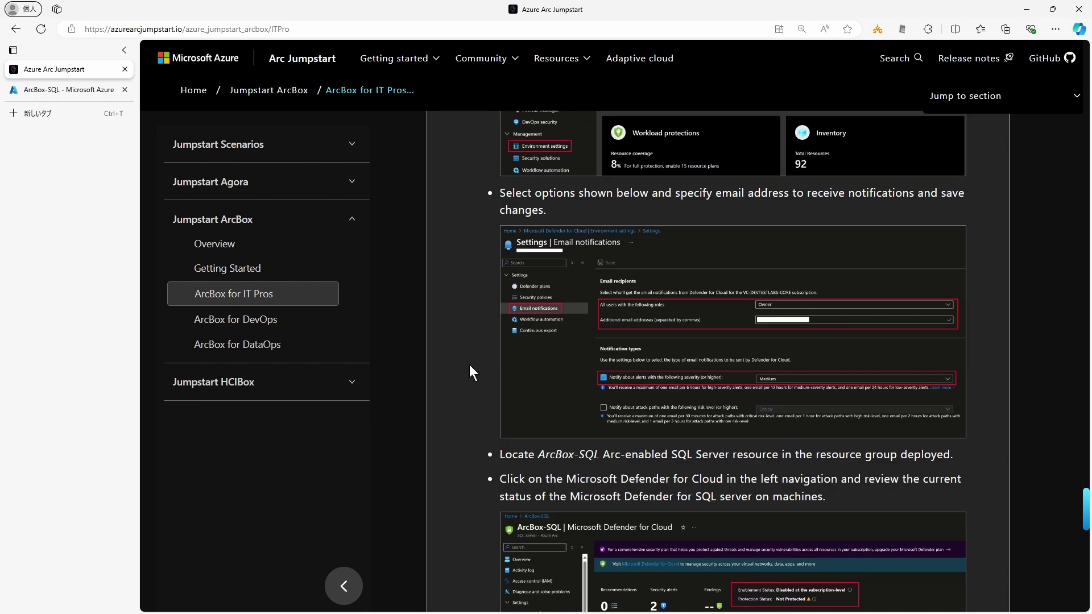
scroll(469, 364, "down", 6)
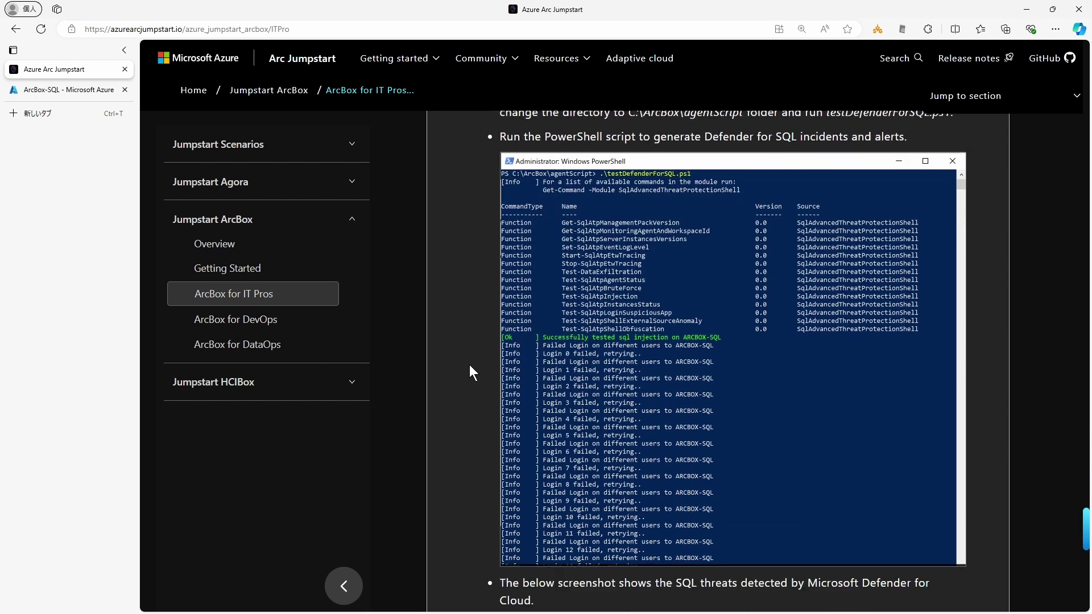
scroll(495, 182, "up", 12)
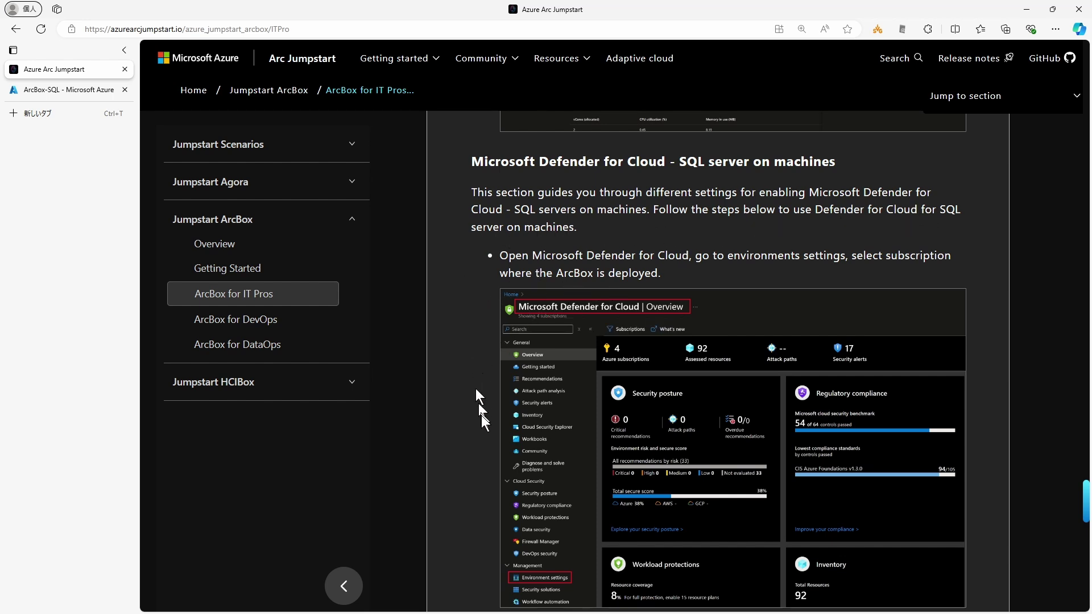
scroll(481, 421, "down", 2)
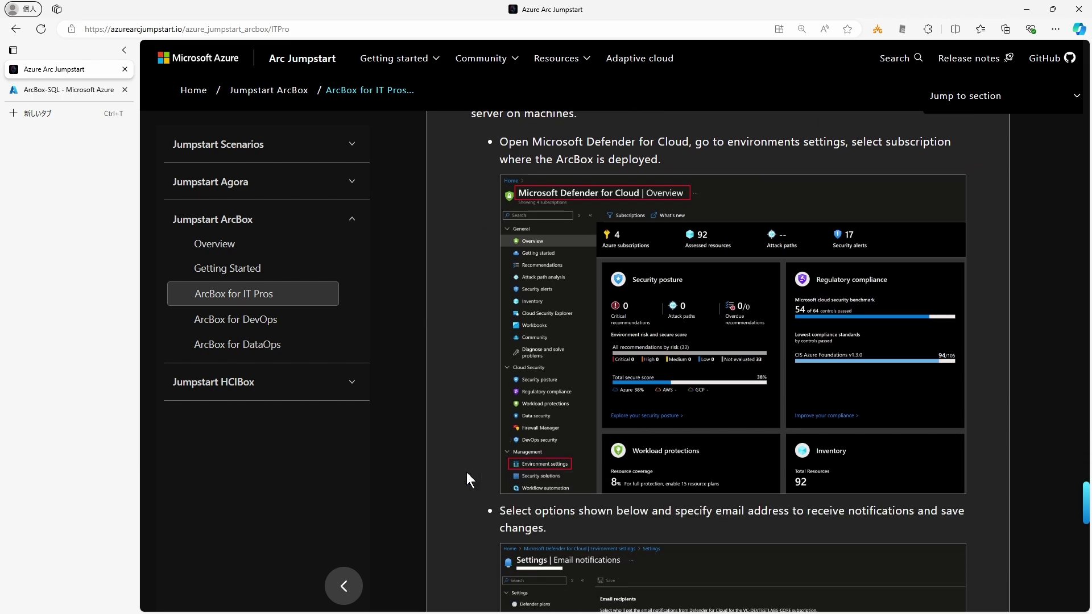
scroll(466, 472, "down", 2)
scroll(466, 472, "down", 4)
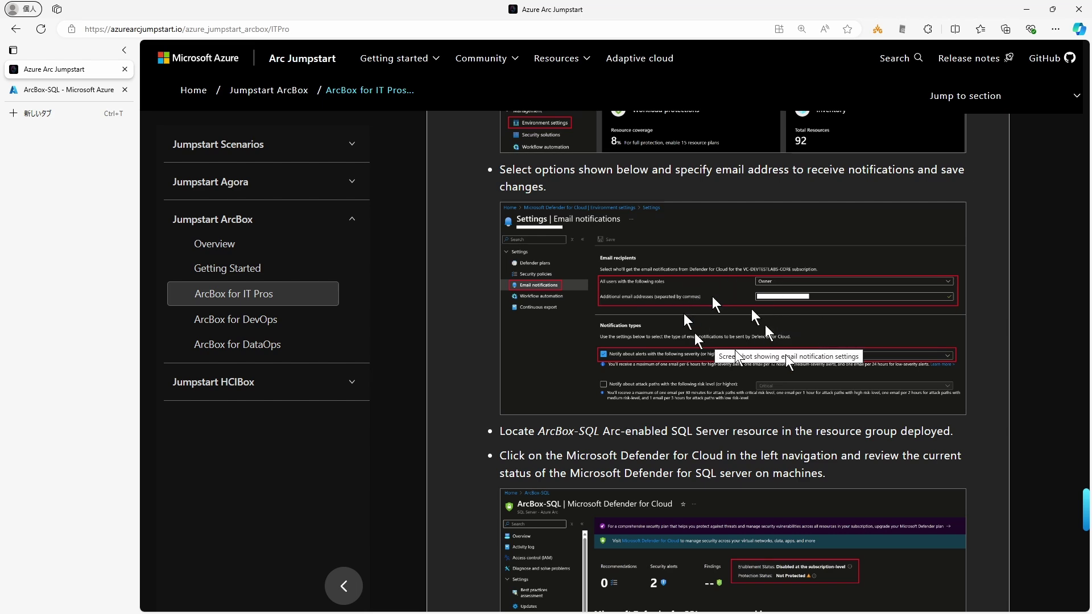
scroll(452, 462, "down", 3)
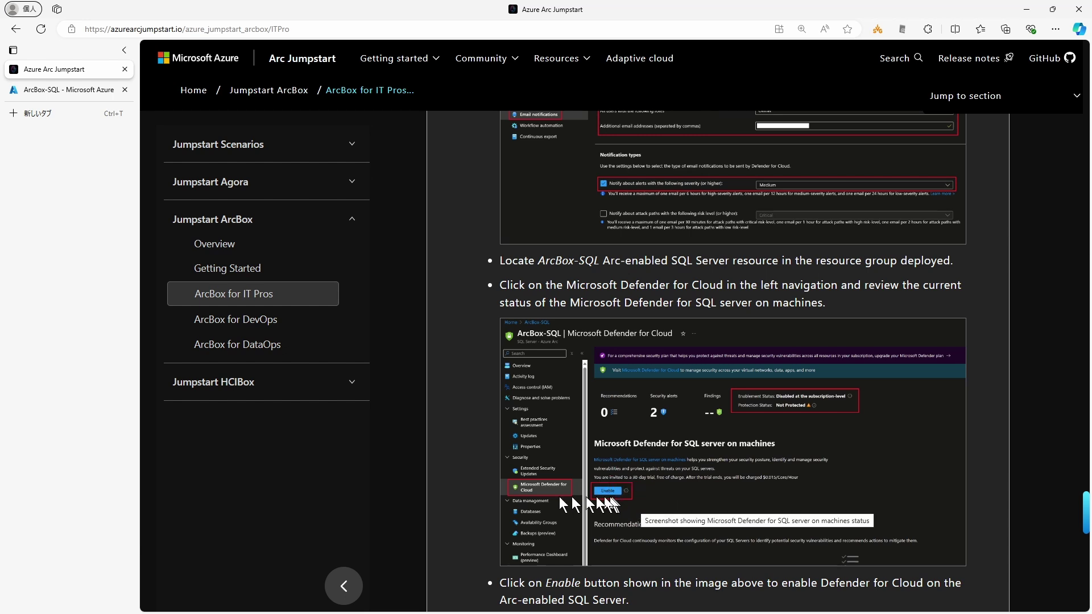
scroll(465, 435, "down", 2)
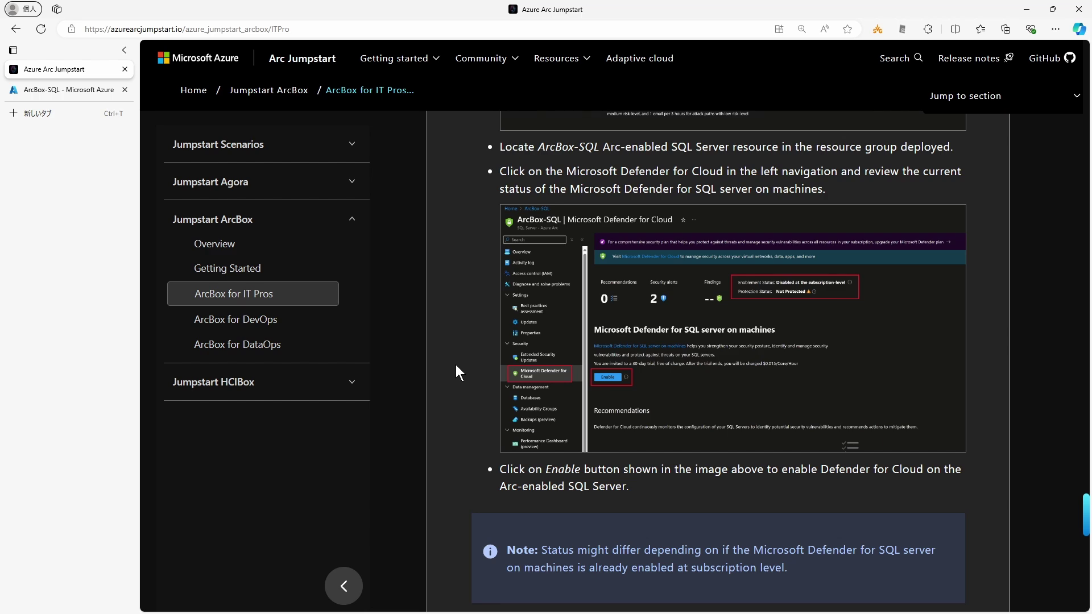
scroll(455, 367, "down", 8)
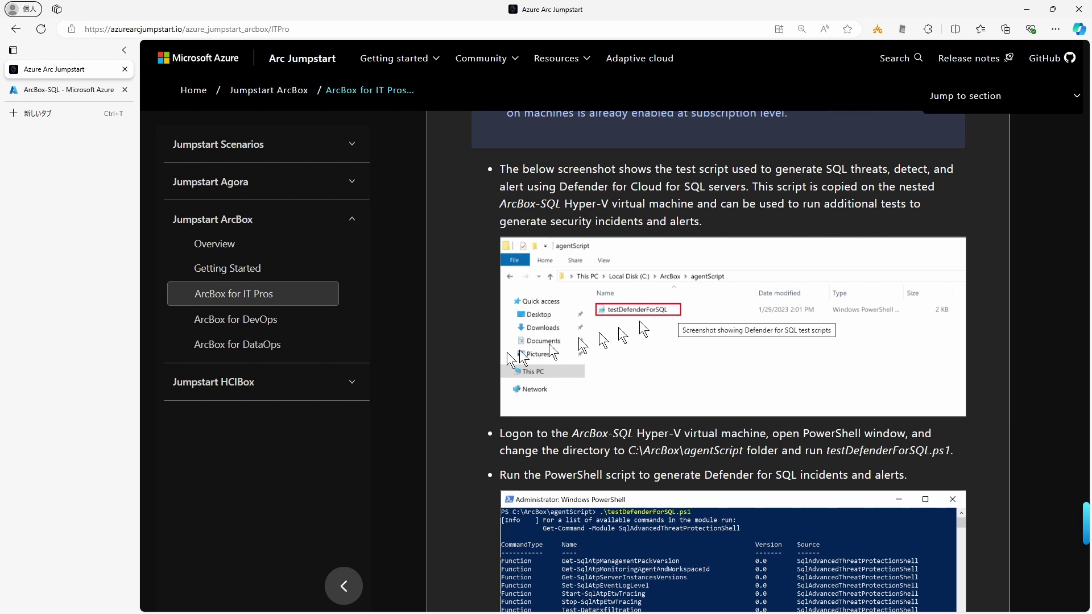
scroll(490, 353, "down", 4)
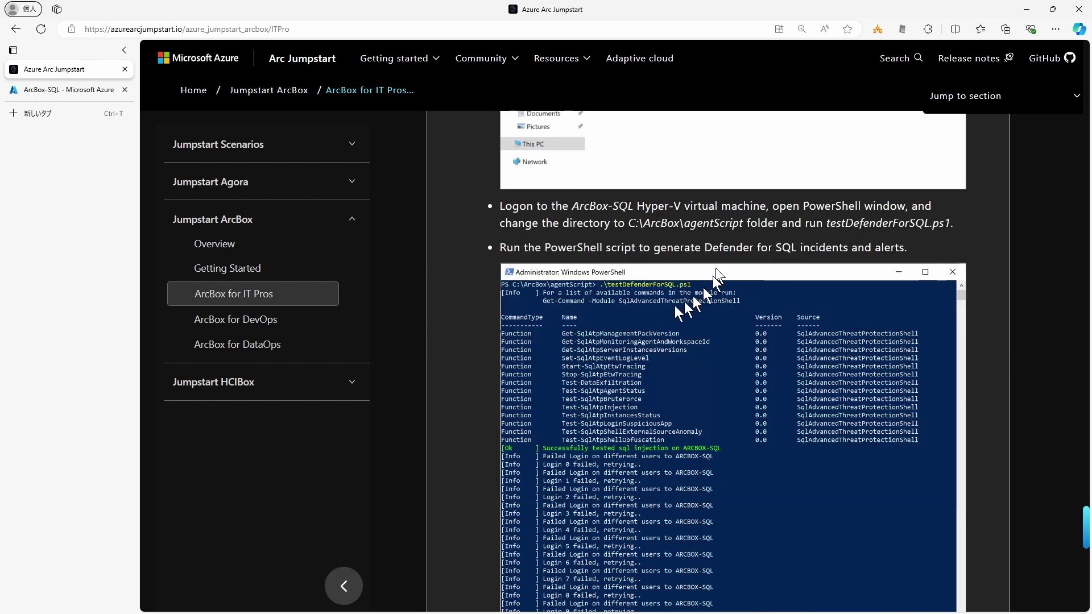